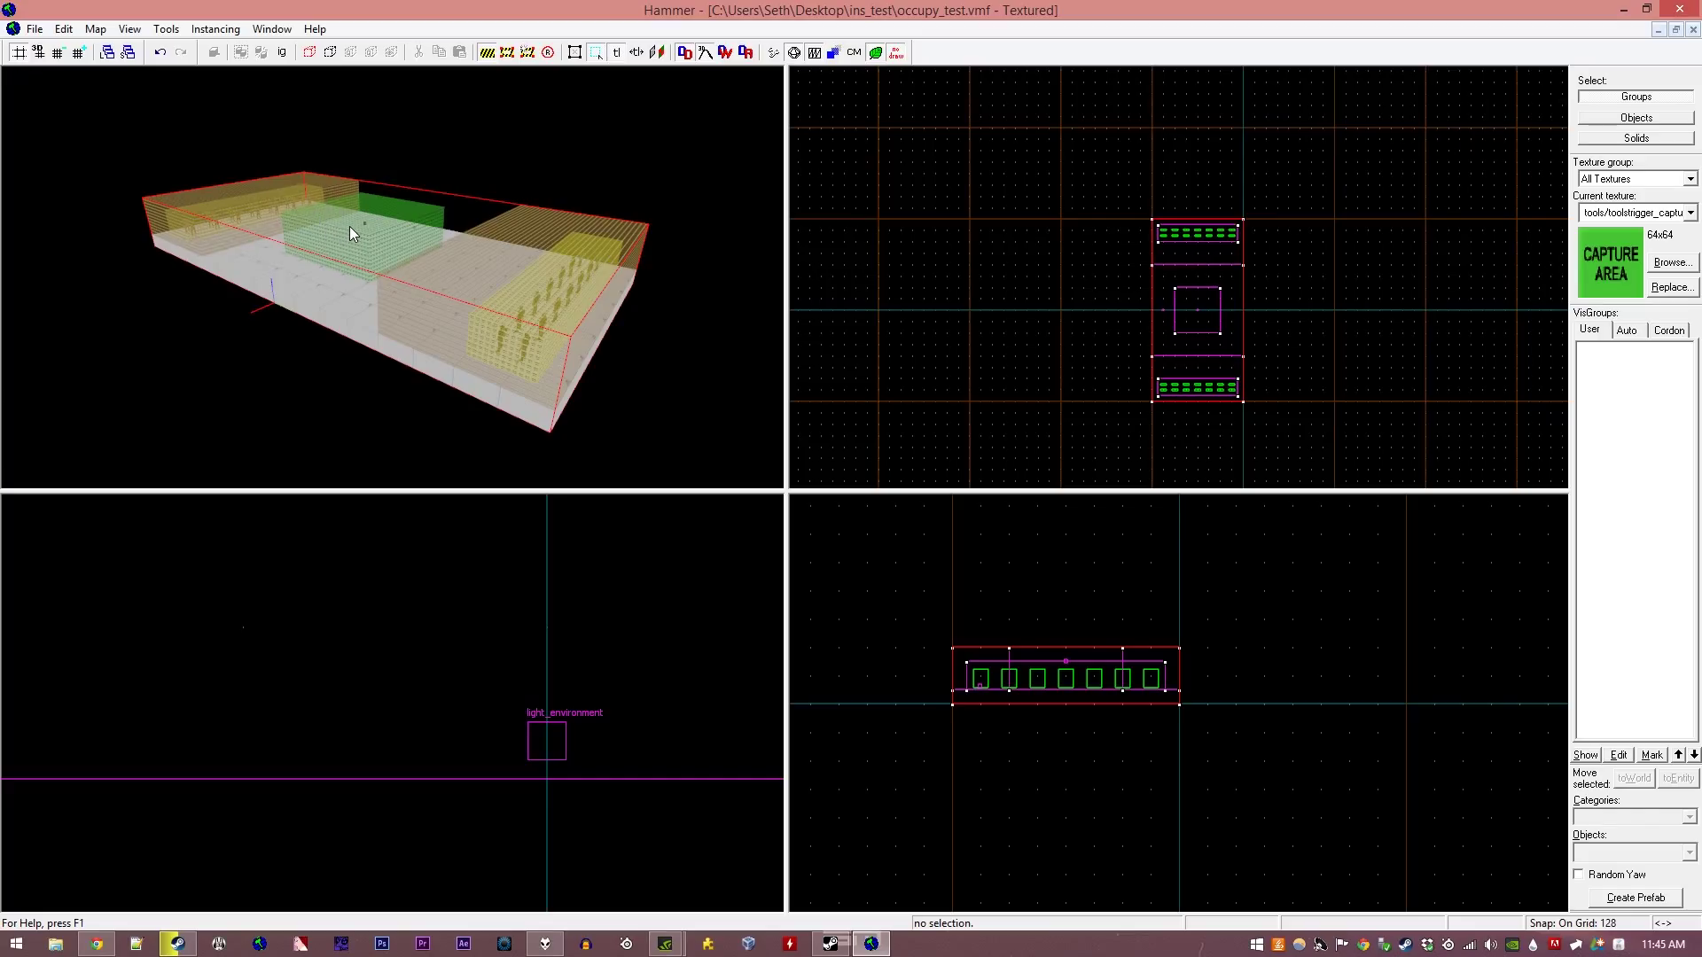
Step: Examine the capture area, block zones and spawn zones of the map from several angles in an enlarged 3D view
key(z)
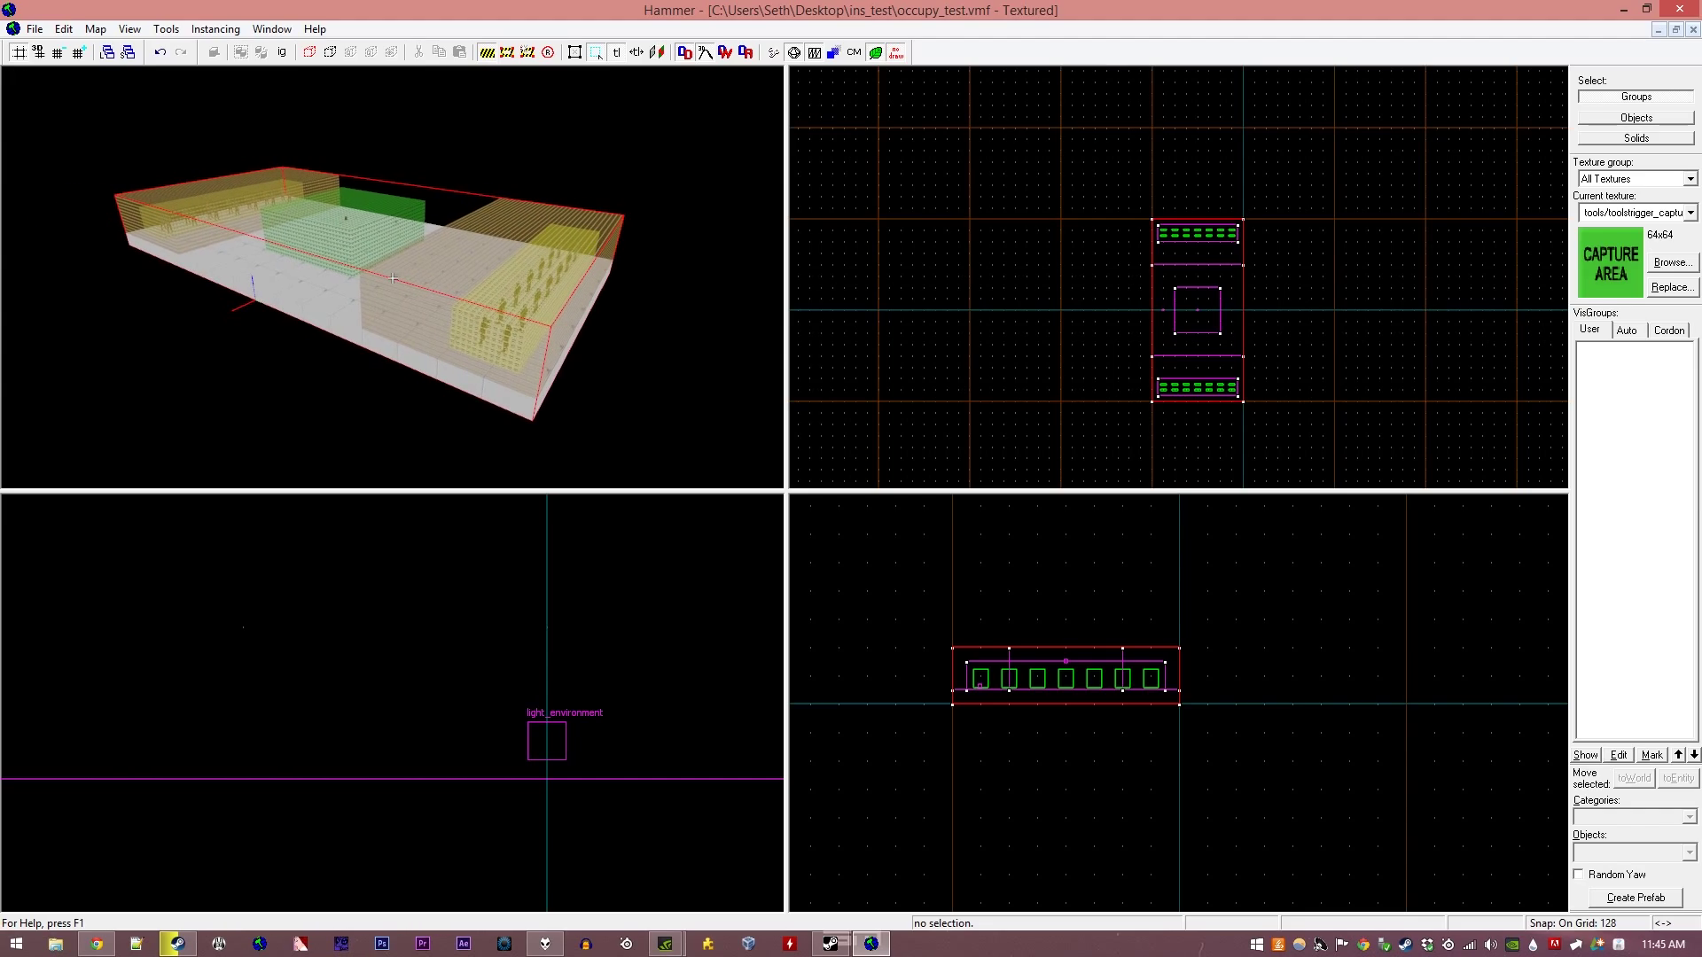
key(shift+z)
key(z)
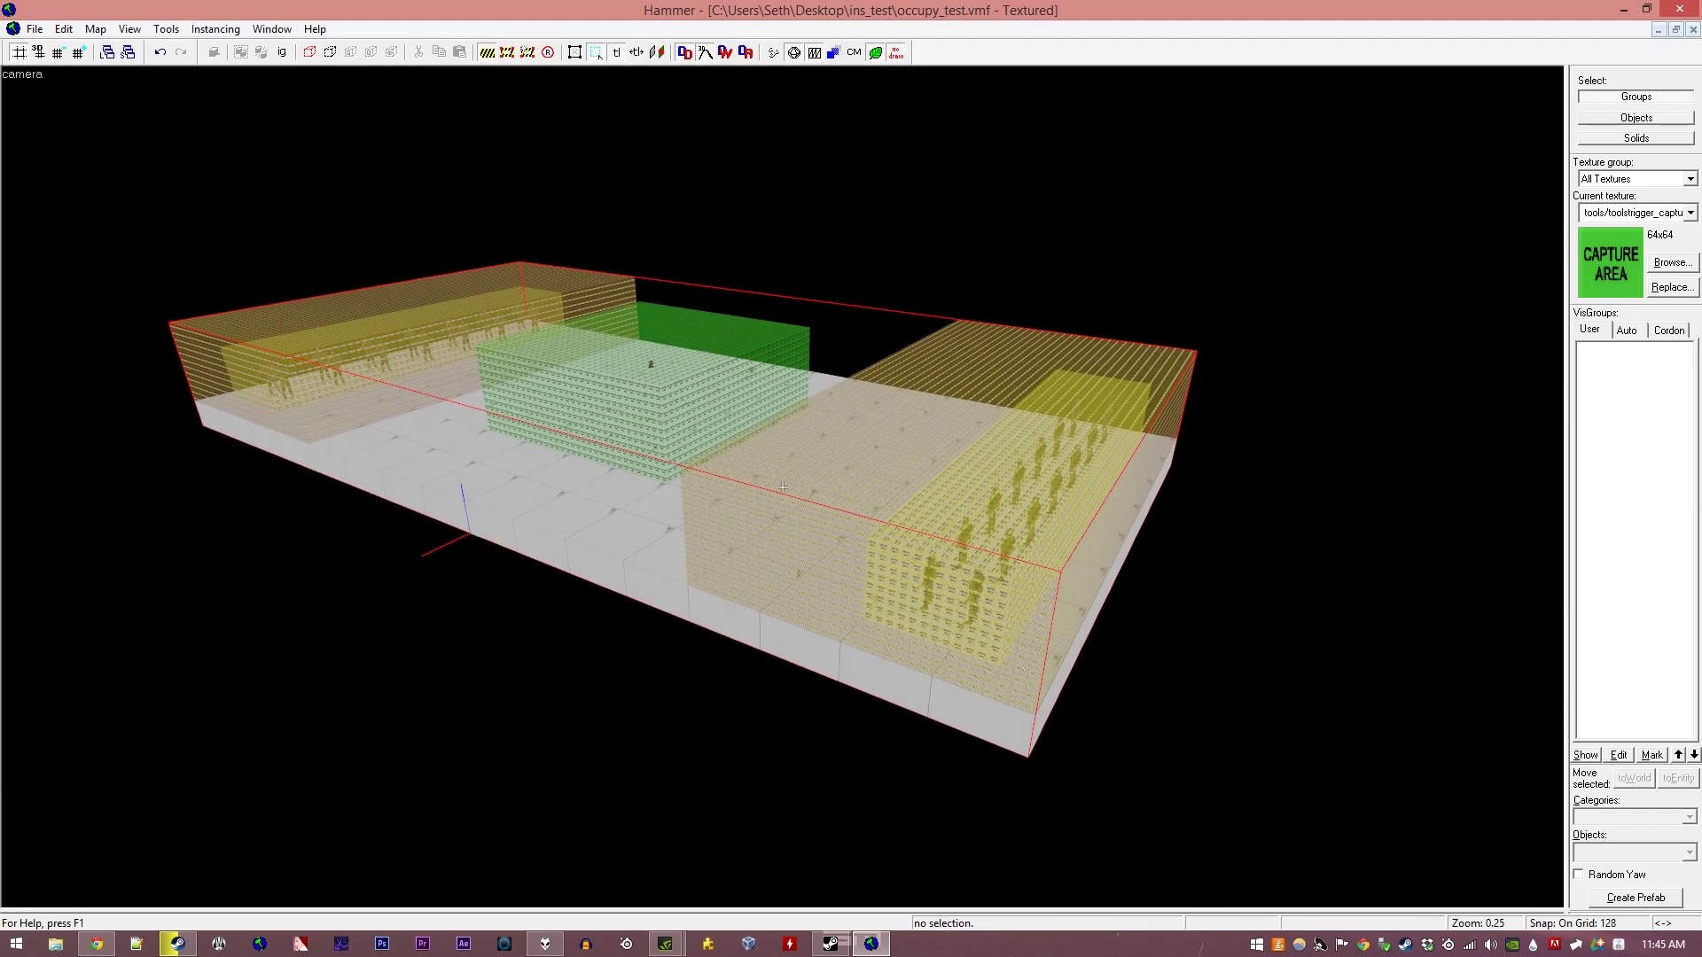
key(w)
key(w)
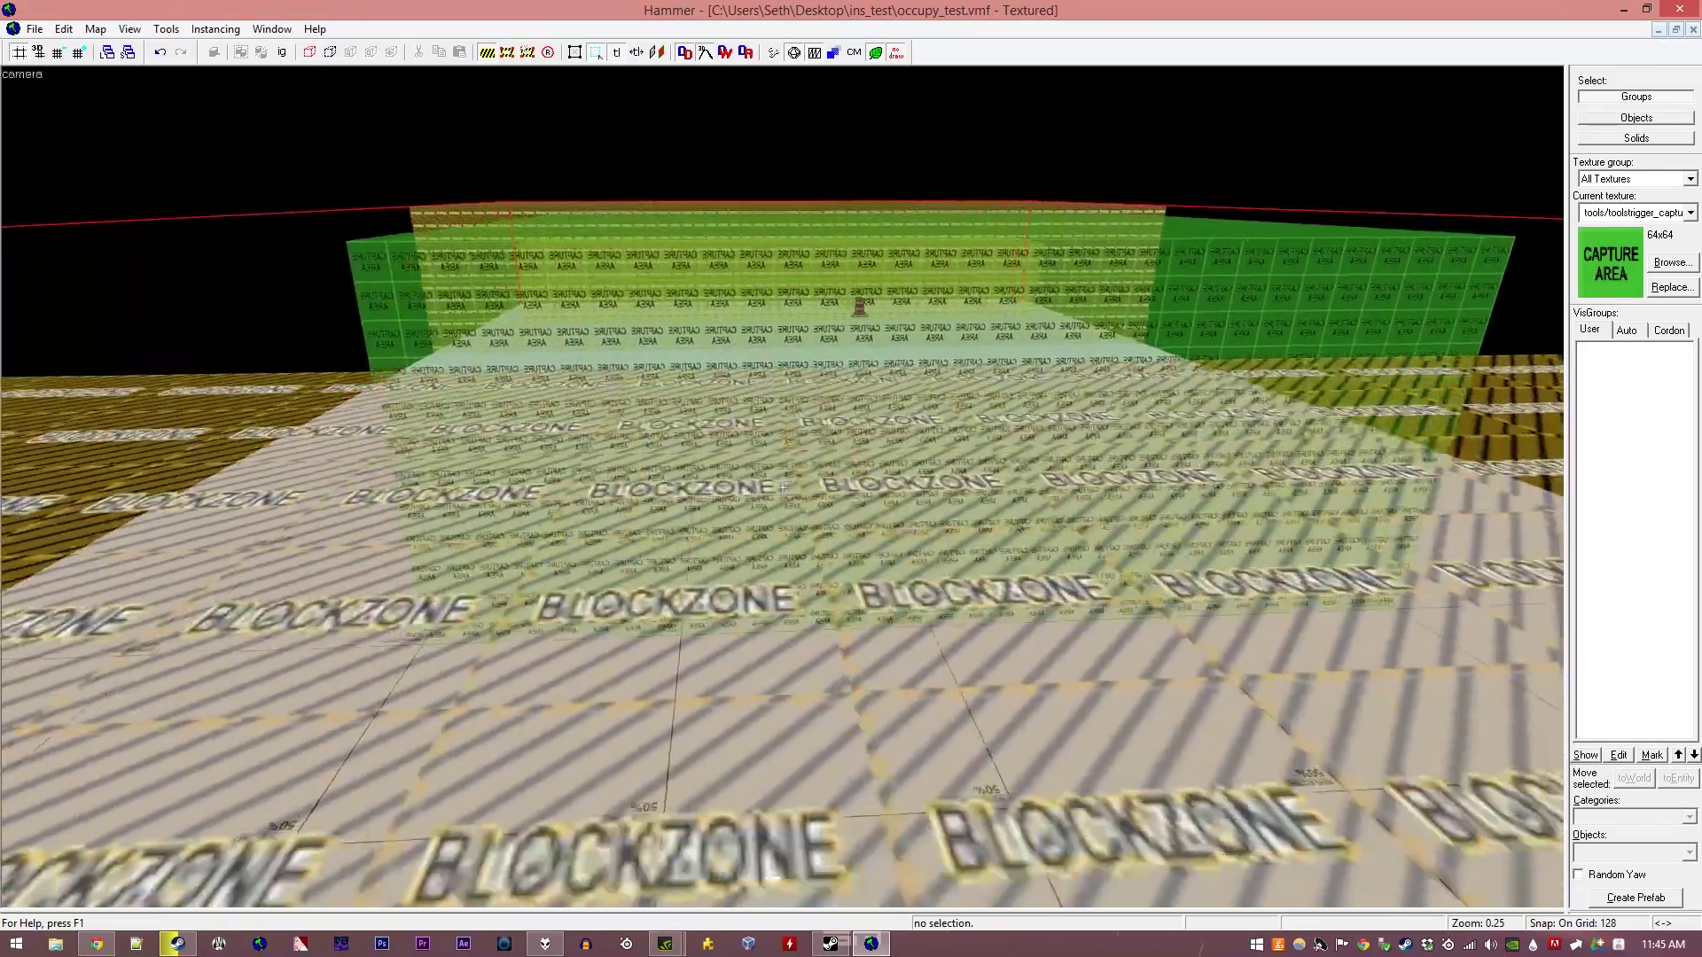
key(s)
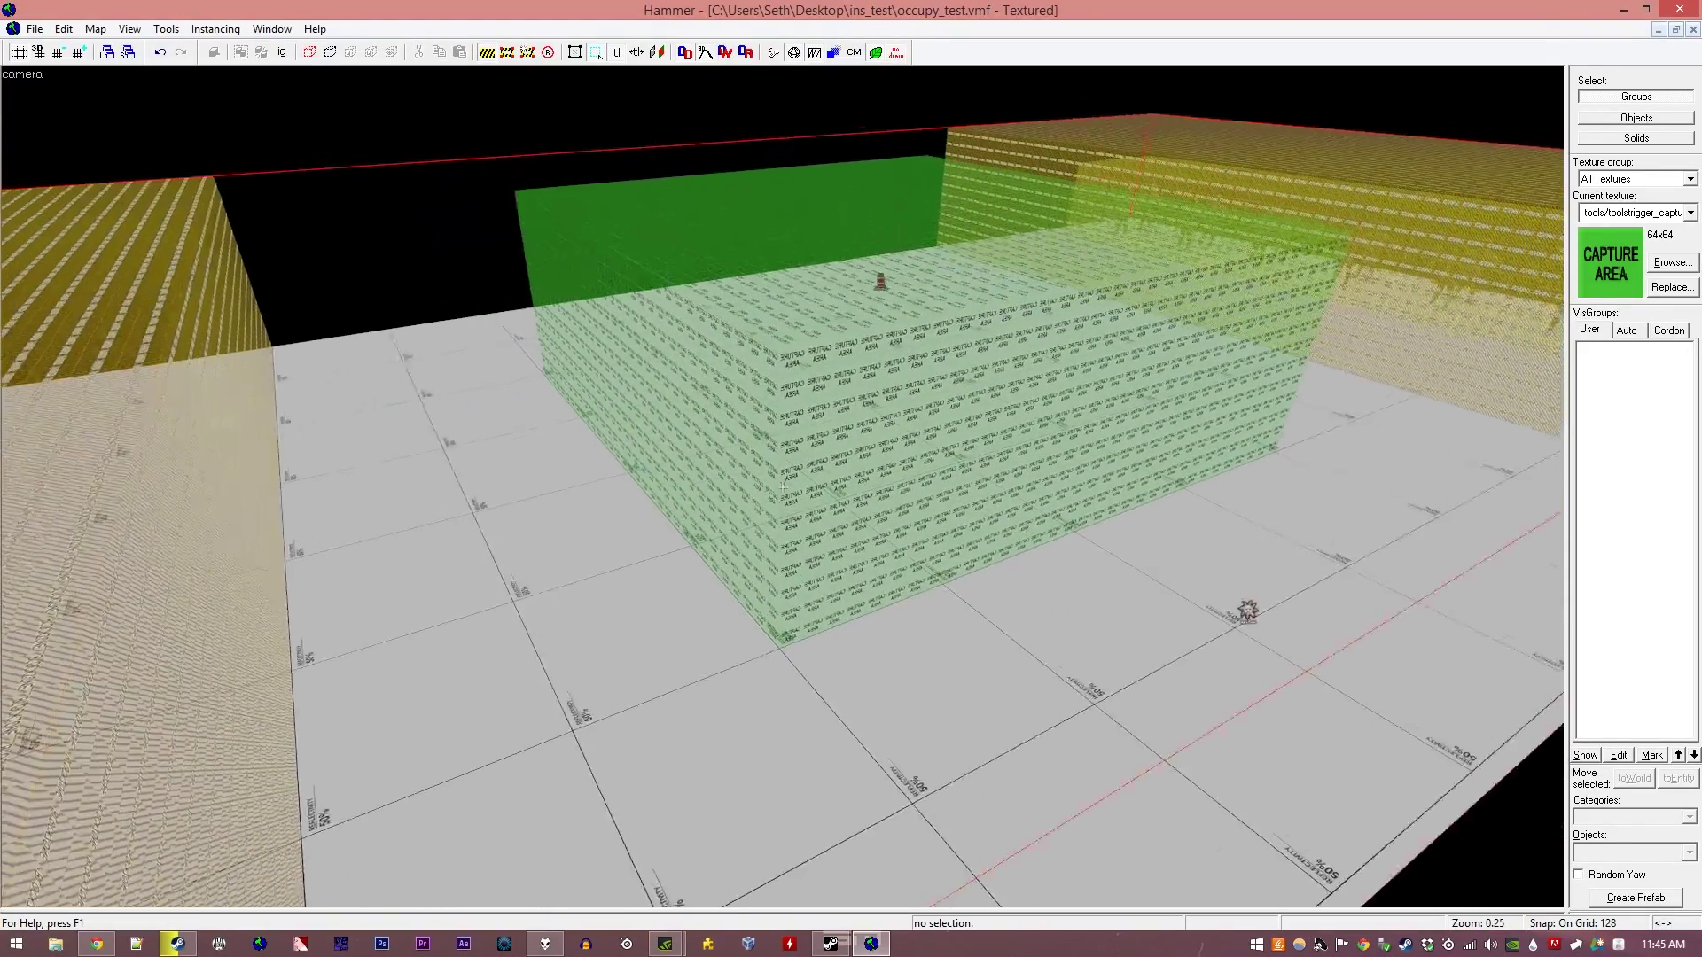
key(z)
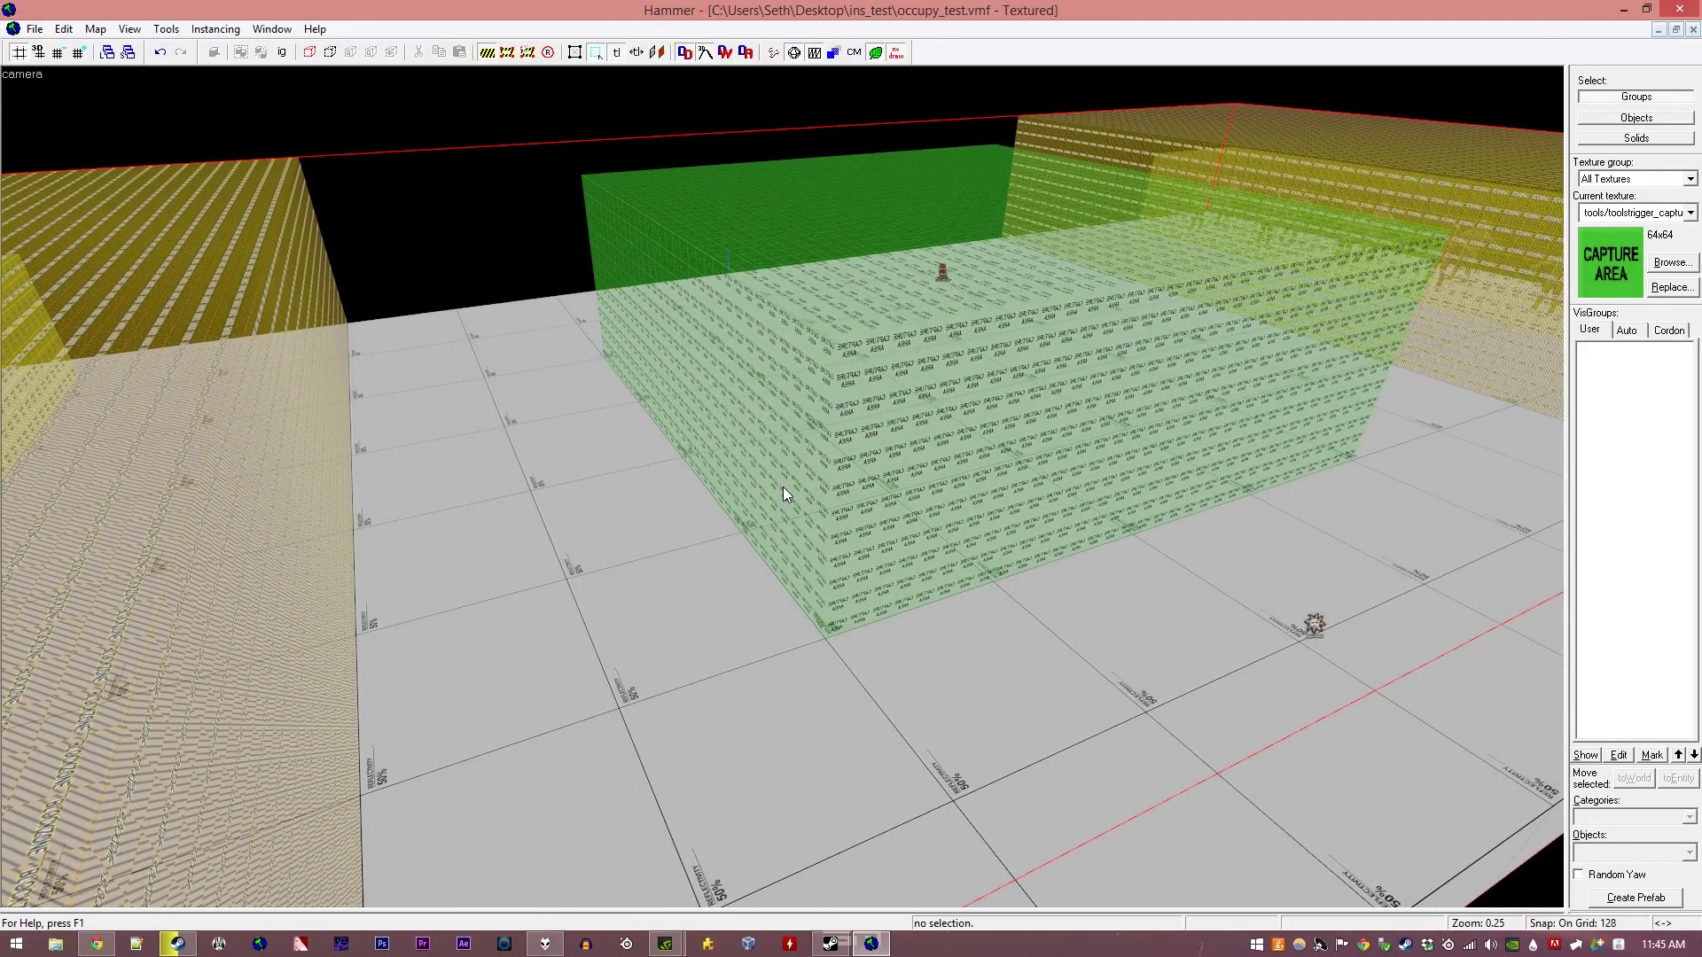
key(z)
key(d)
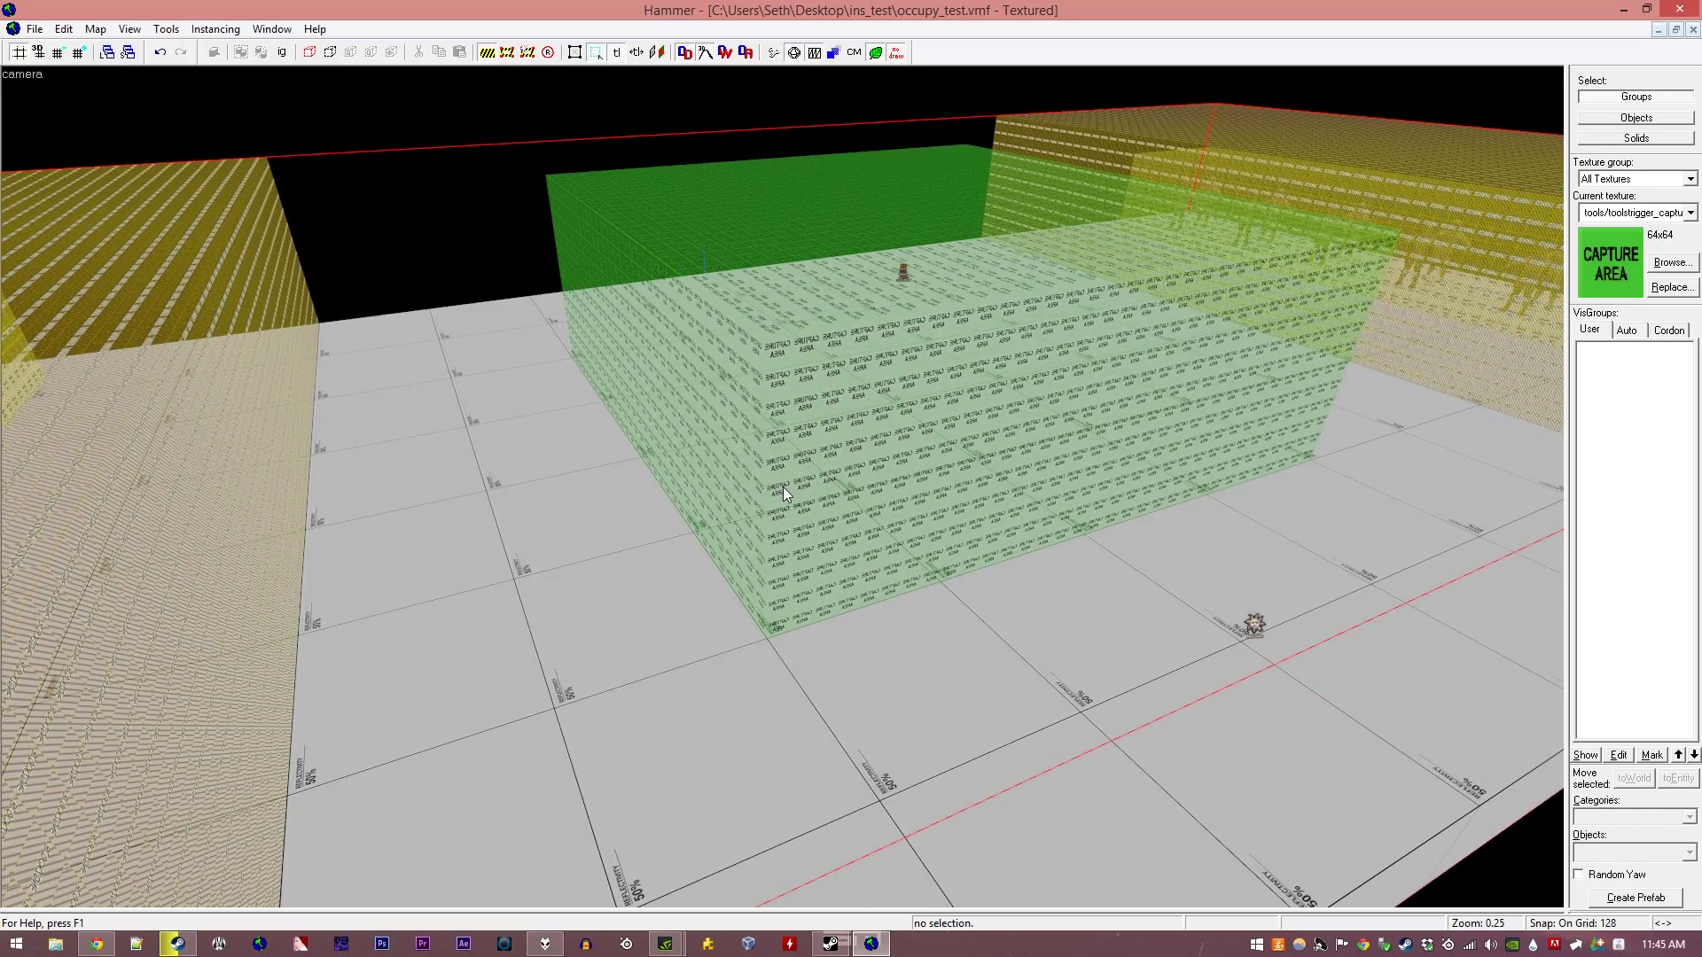
key(z)
key(a)
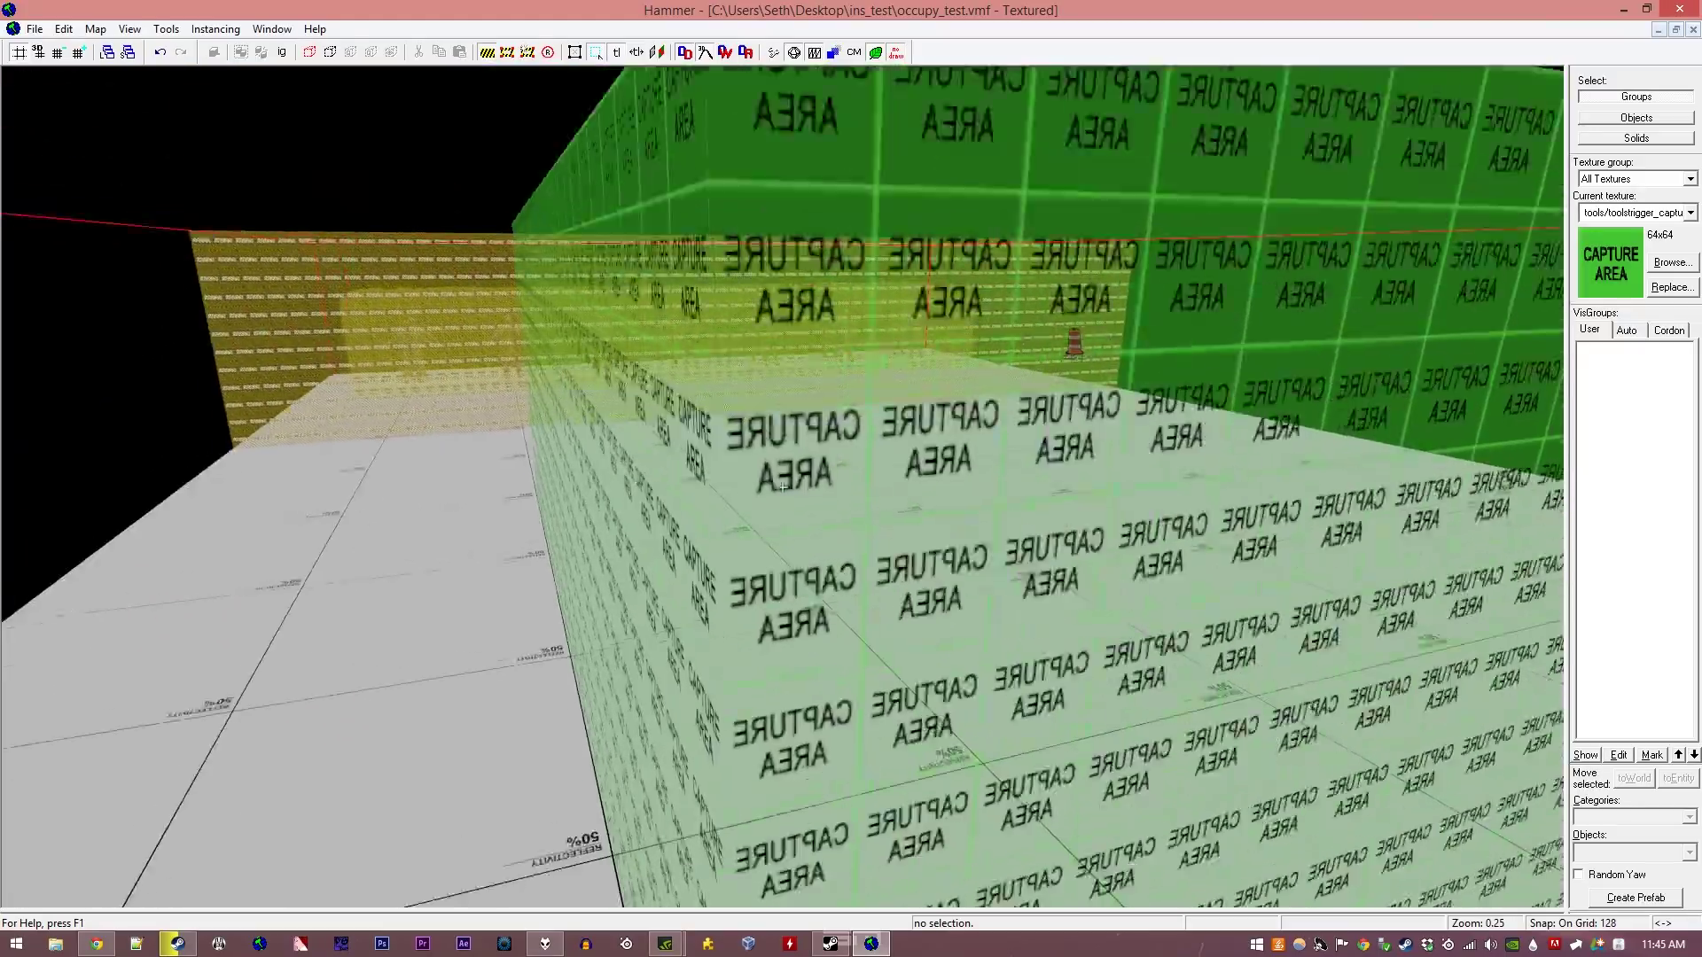
key(z)
key(z)
key(s)
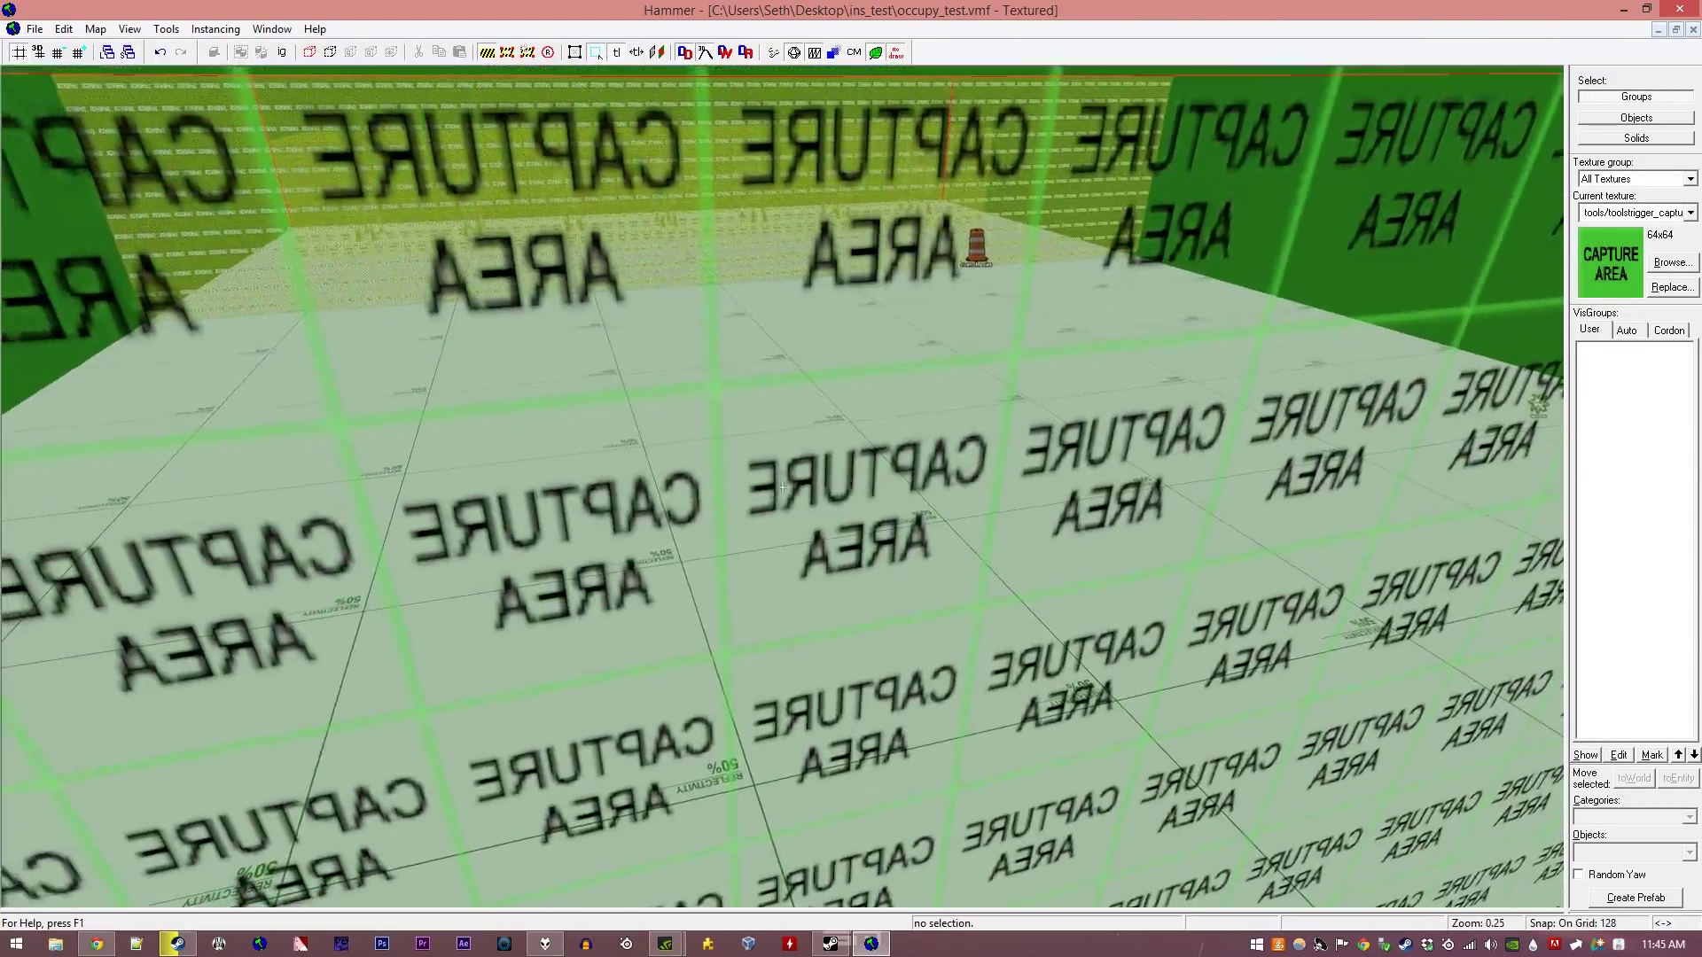
key(z)
key(z)
key(s)
key(z)
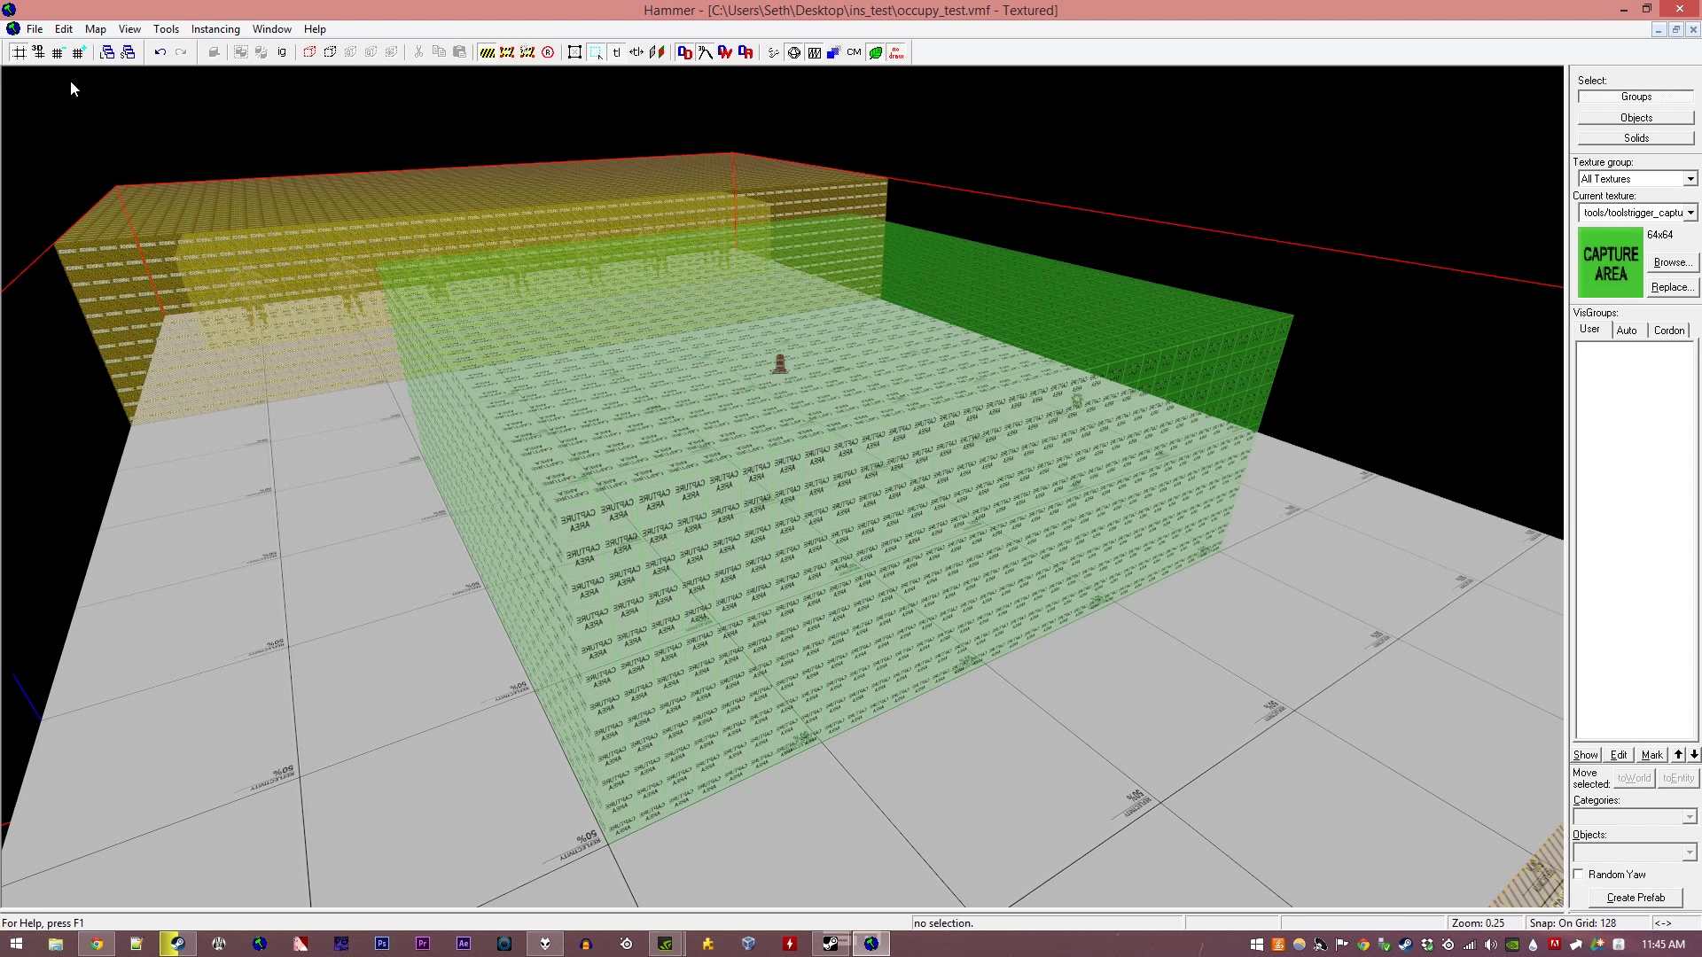
Step: Open the recent map sdk_push.vmf and hide its sky world geometry
click(34, 28)
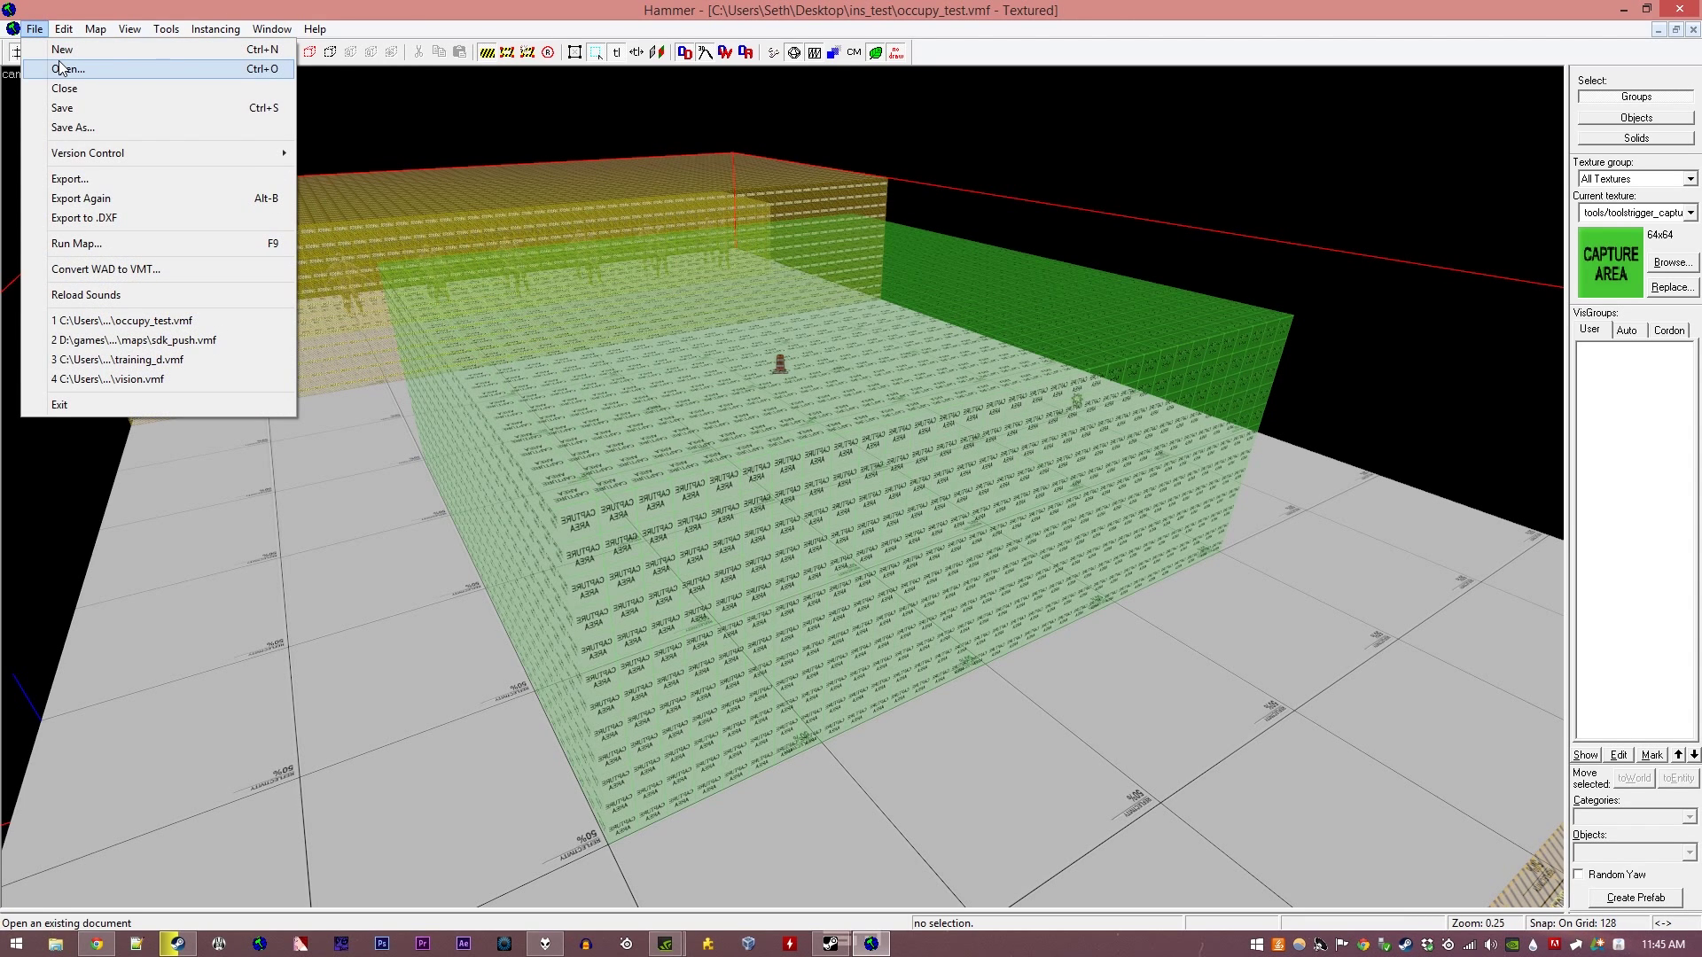
click(159, 342)
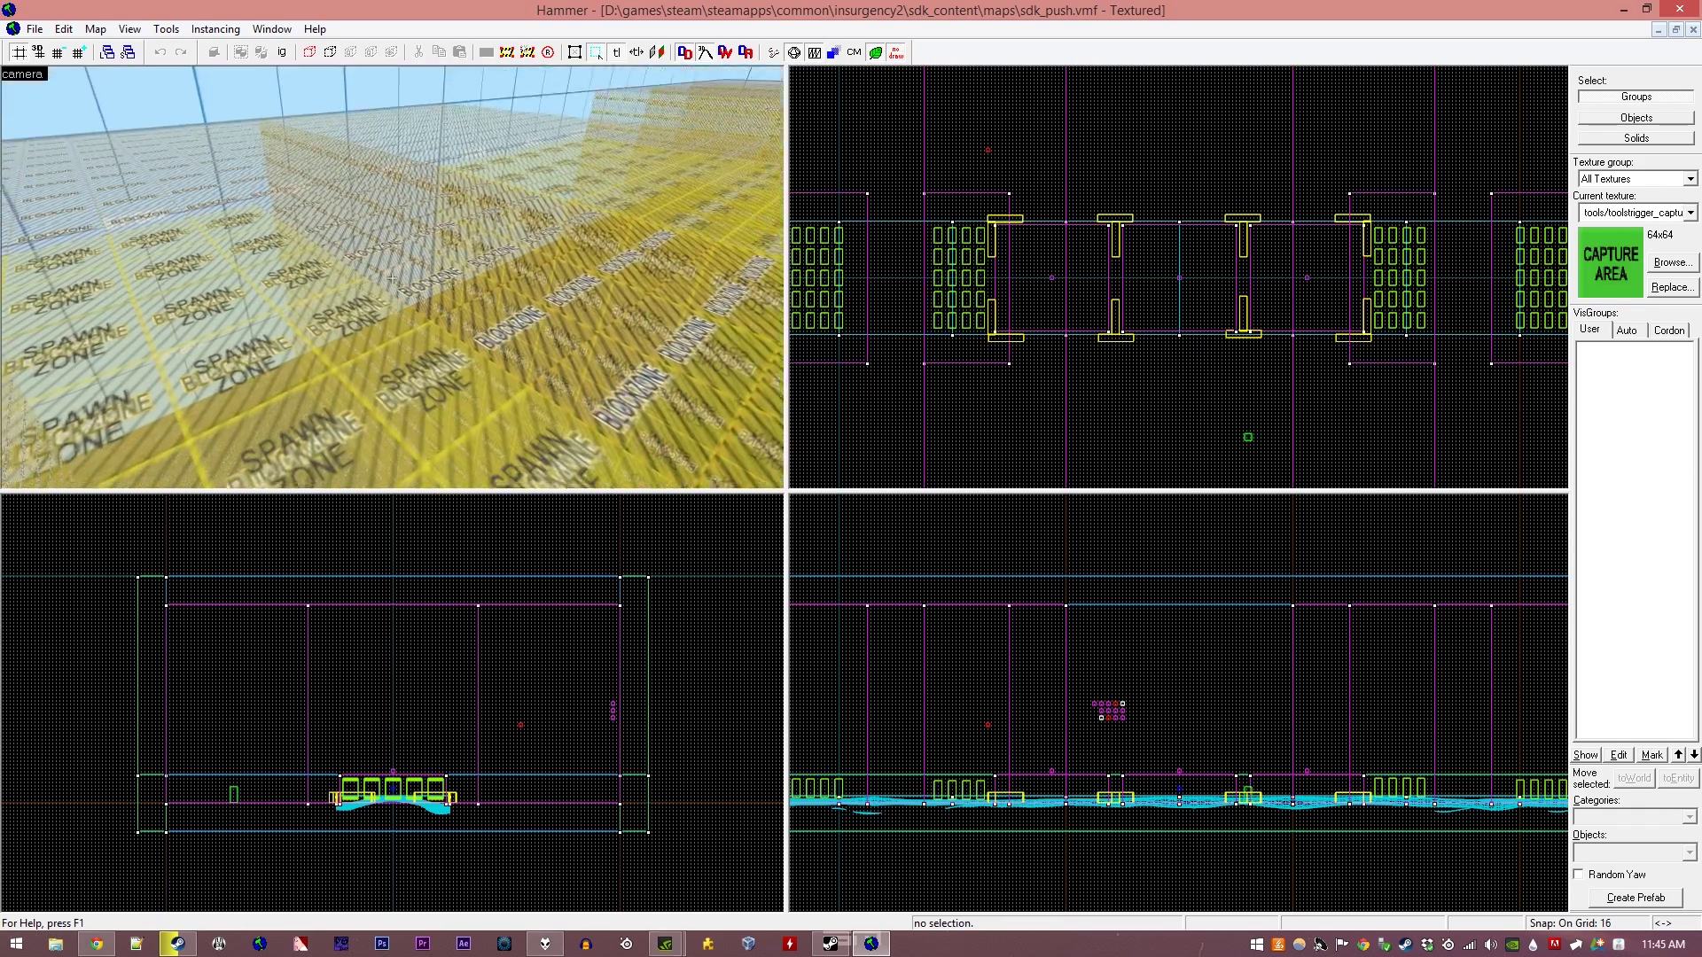
key(s)
key(z)
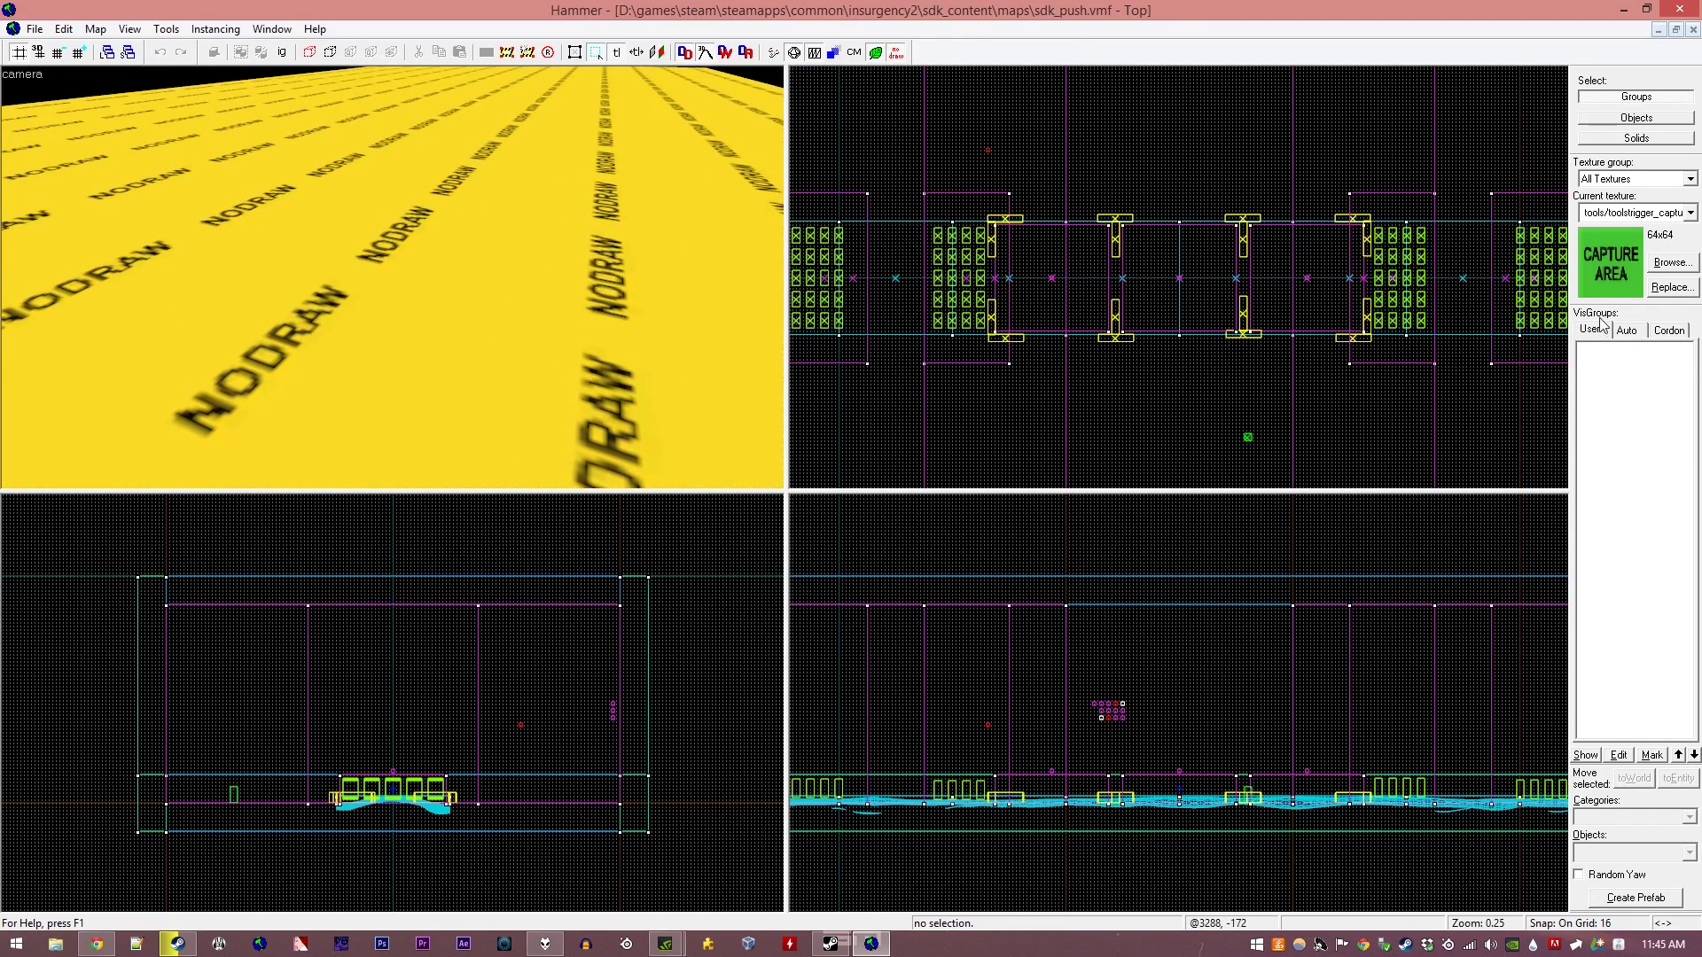
click(1626, 330)
click(1635, 391)
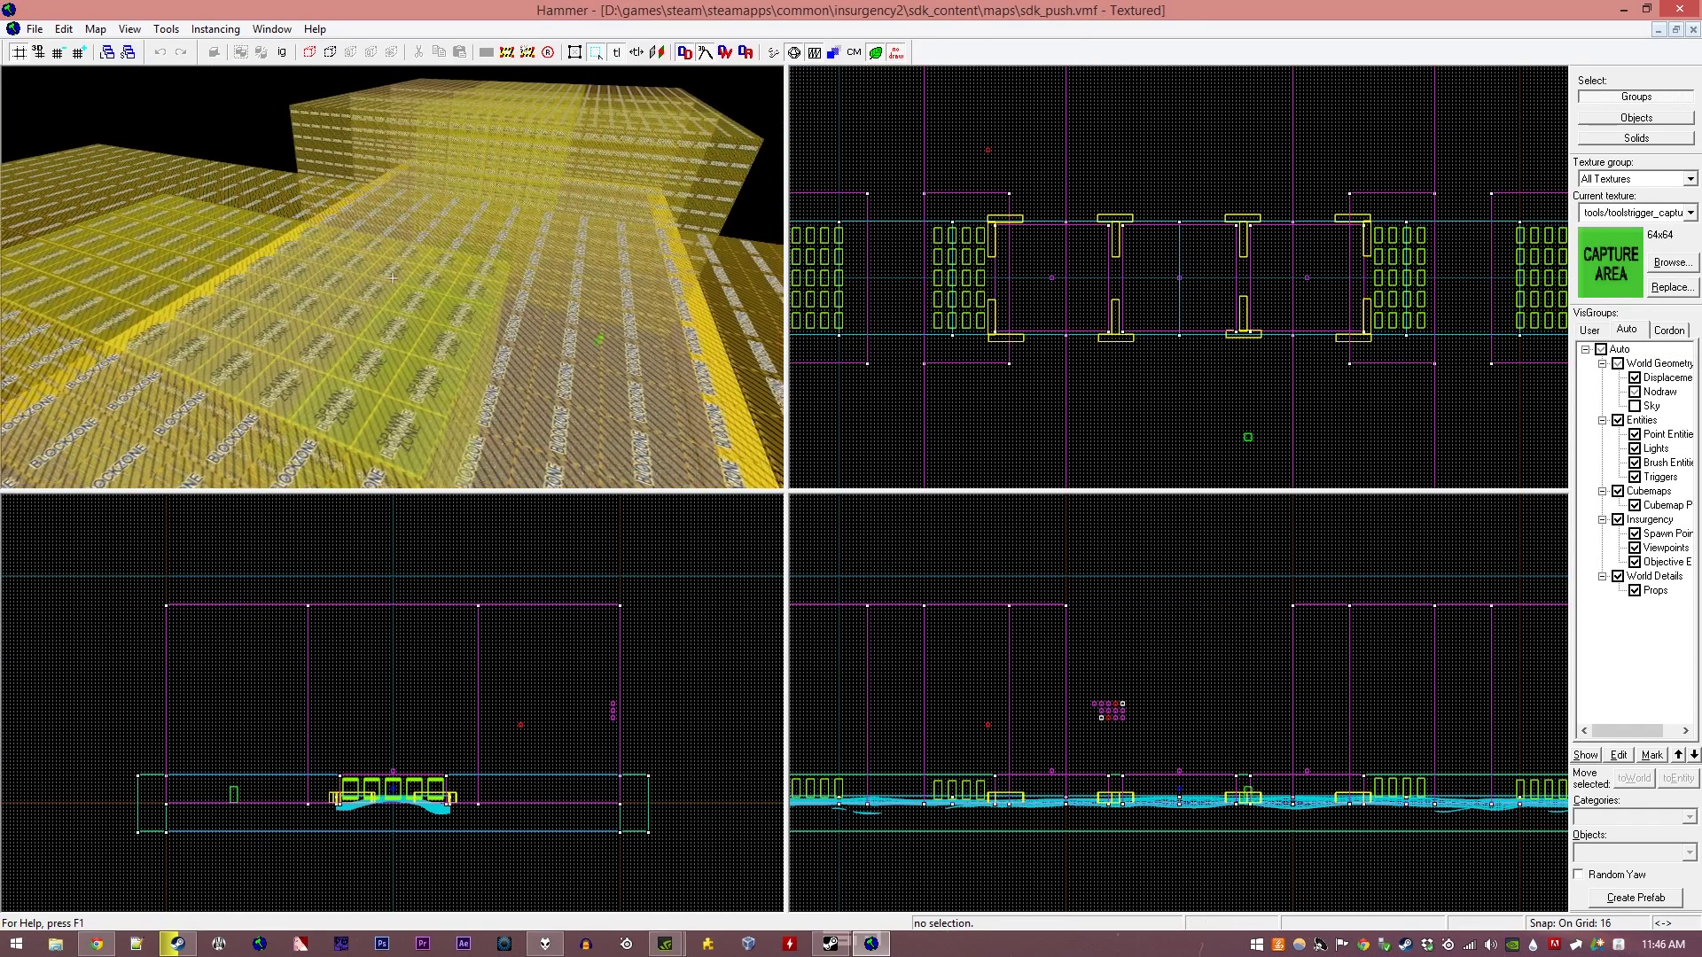
Step: Select the four sandbag props along the near side of the central capture area
key(s)
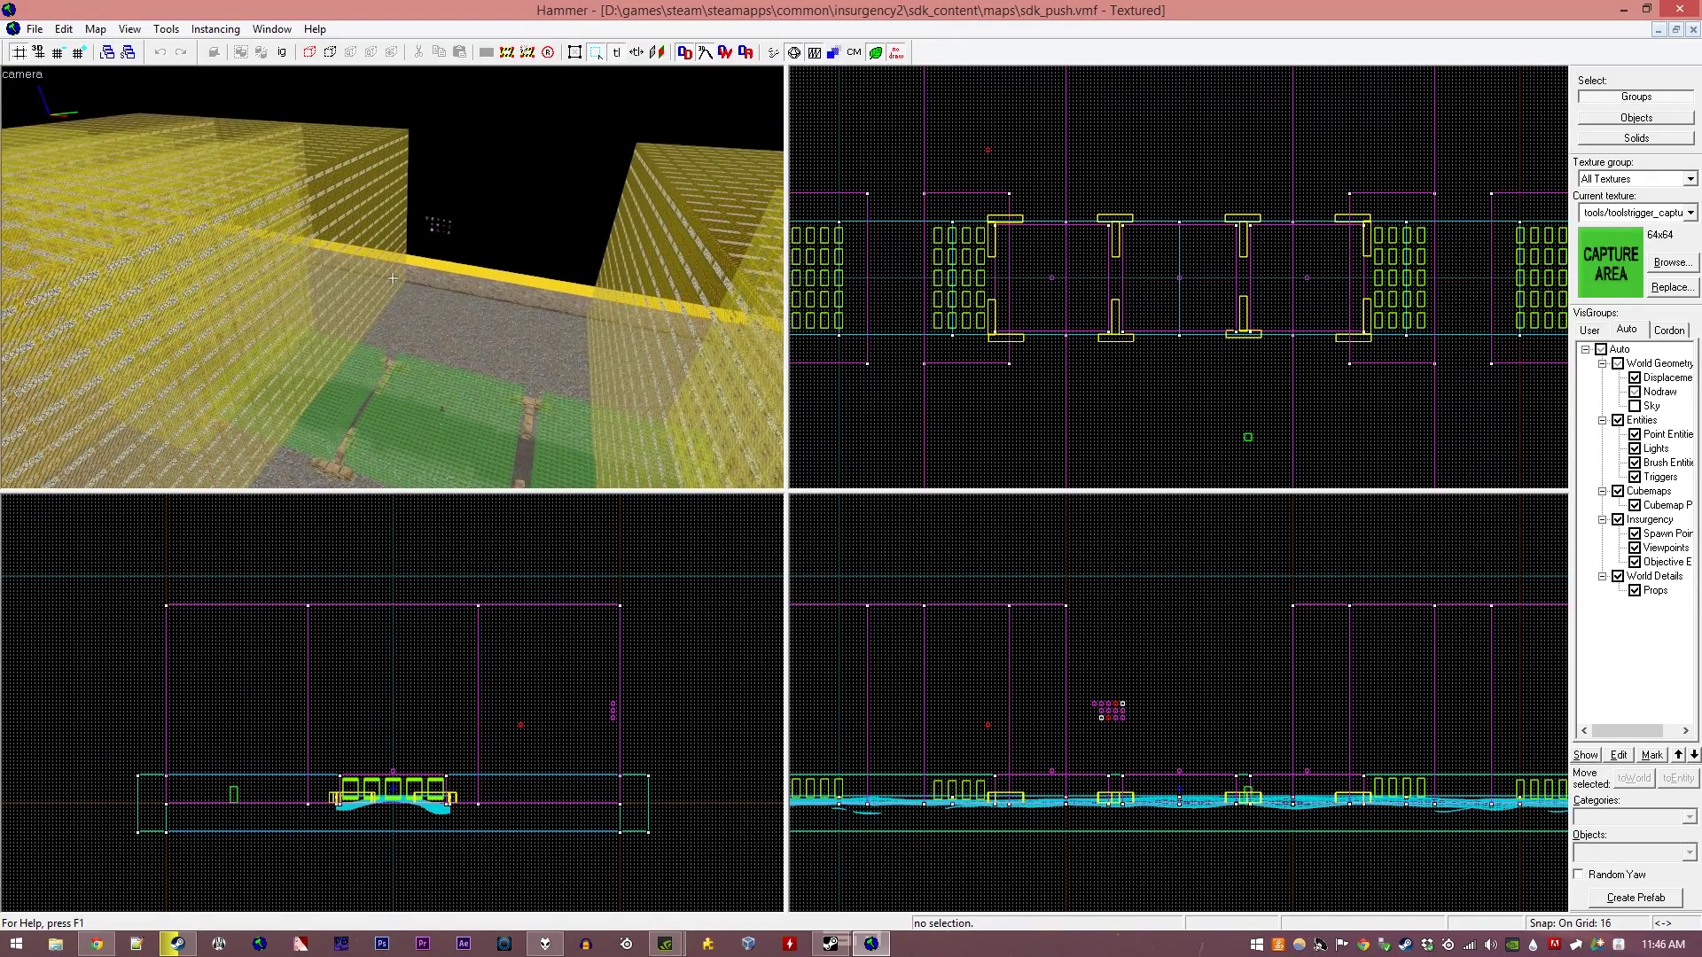
key(w)
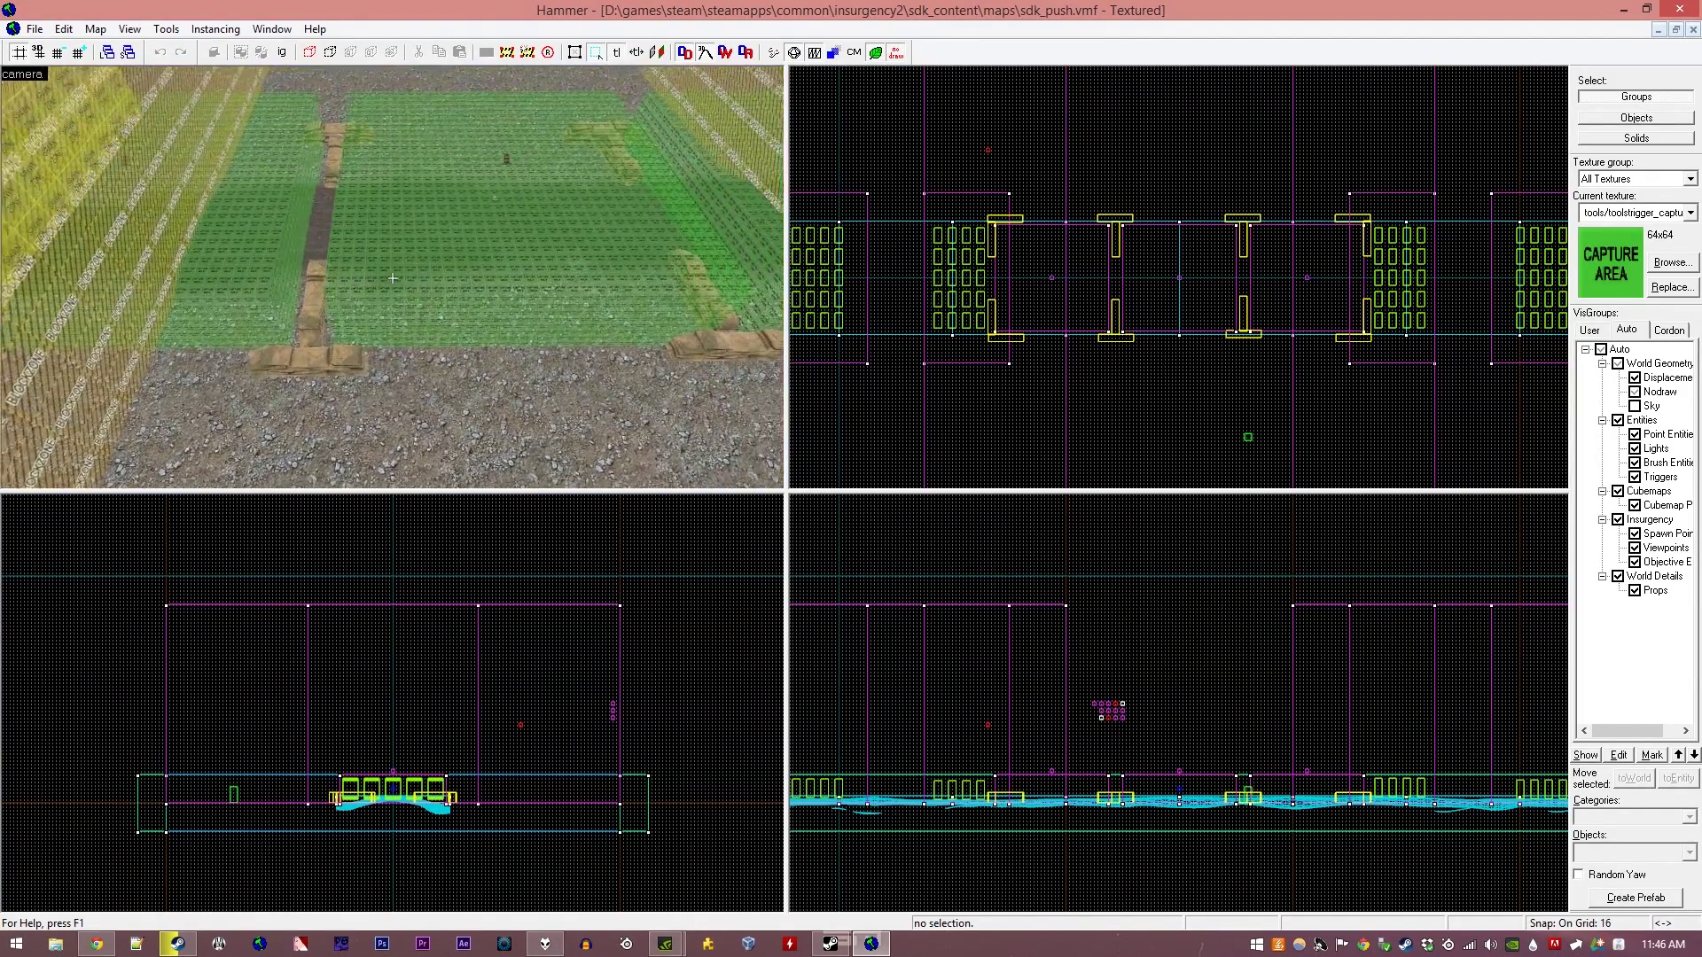
key(d)
key(z)
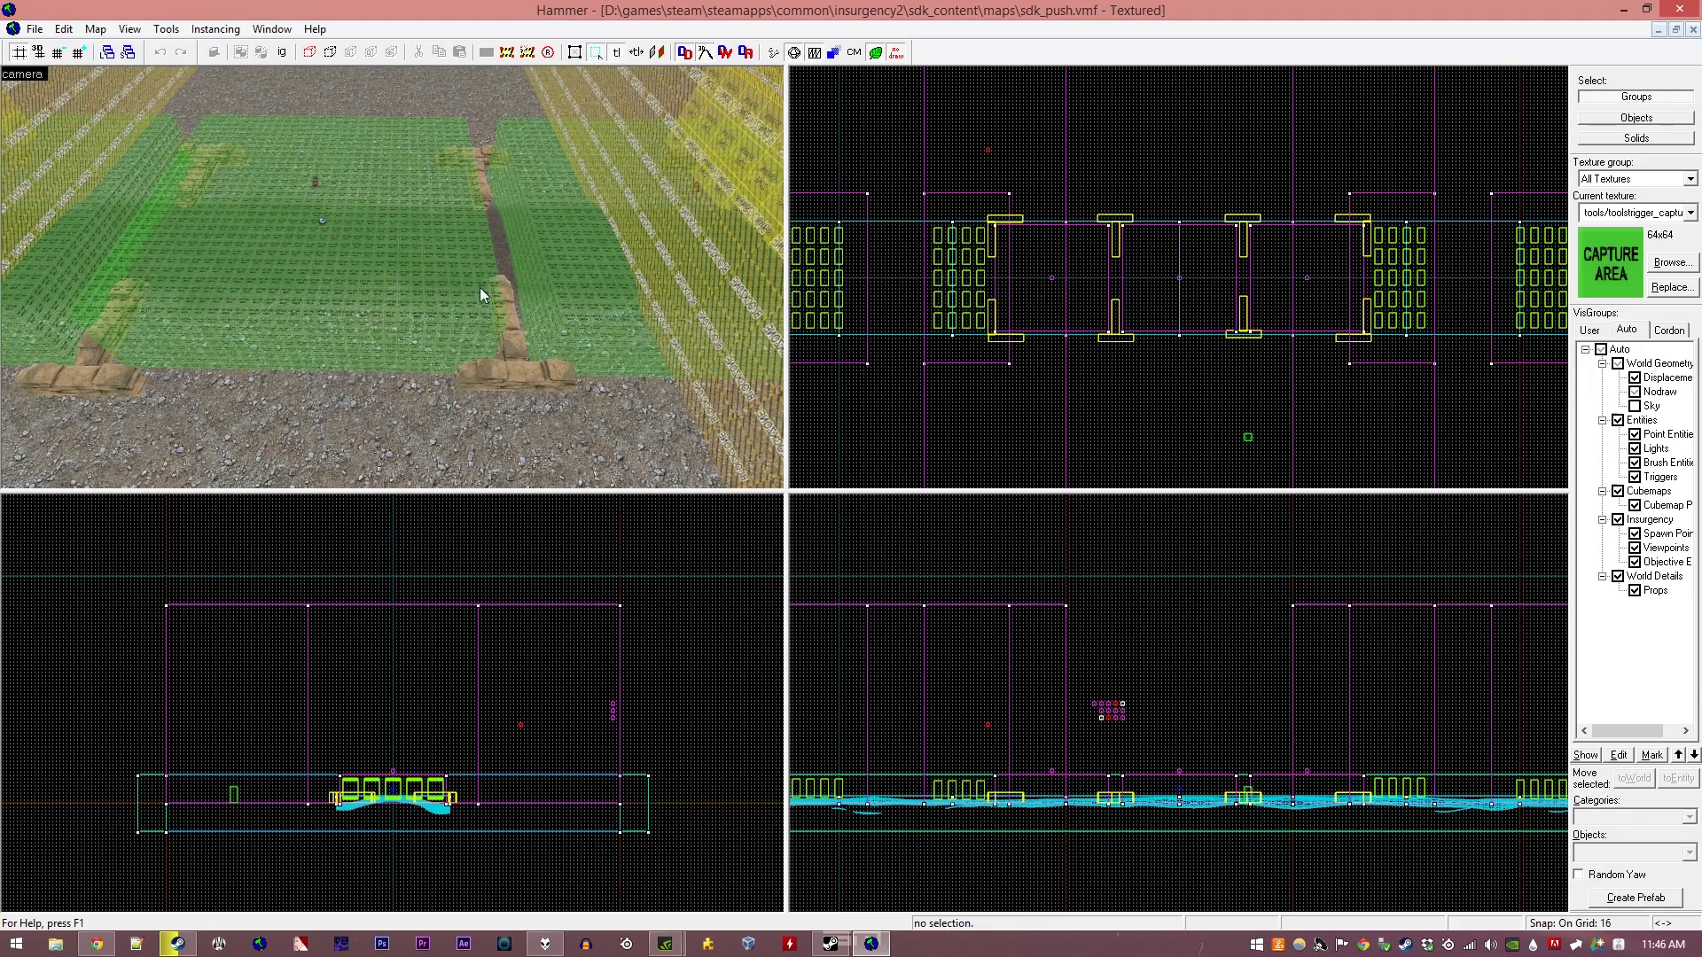
click(514, 296)
ctrl+click(518, 348)
ctrl+click(76, 371)
ctrl+click(110, 316)
key(z)
key(a)
key(z)
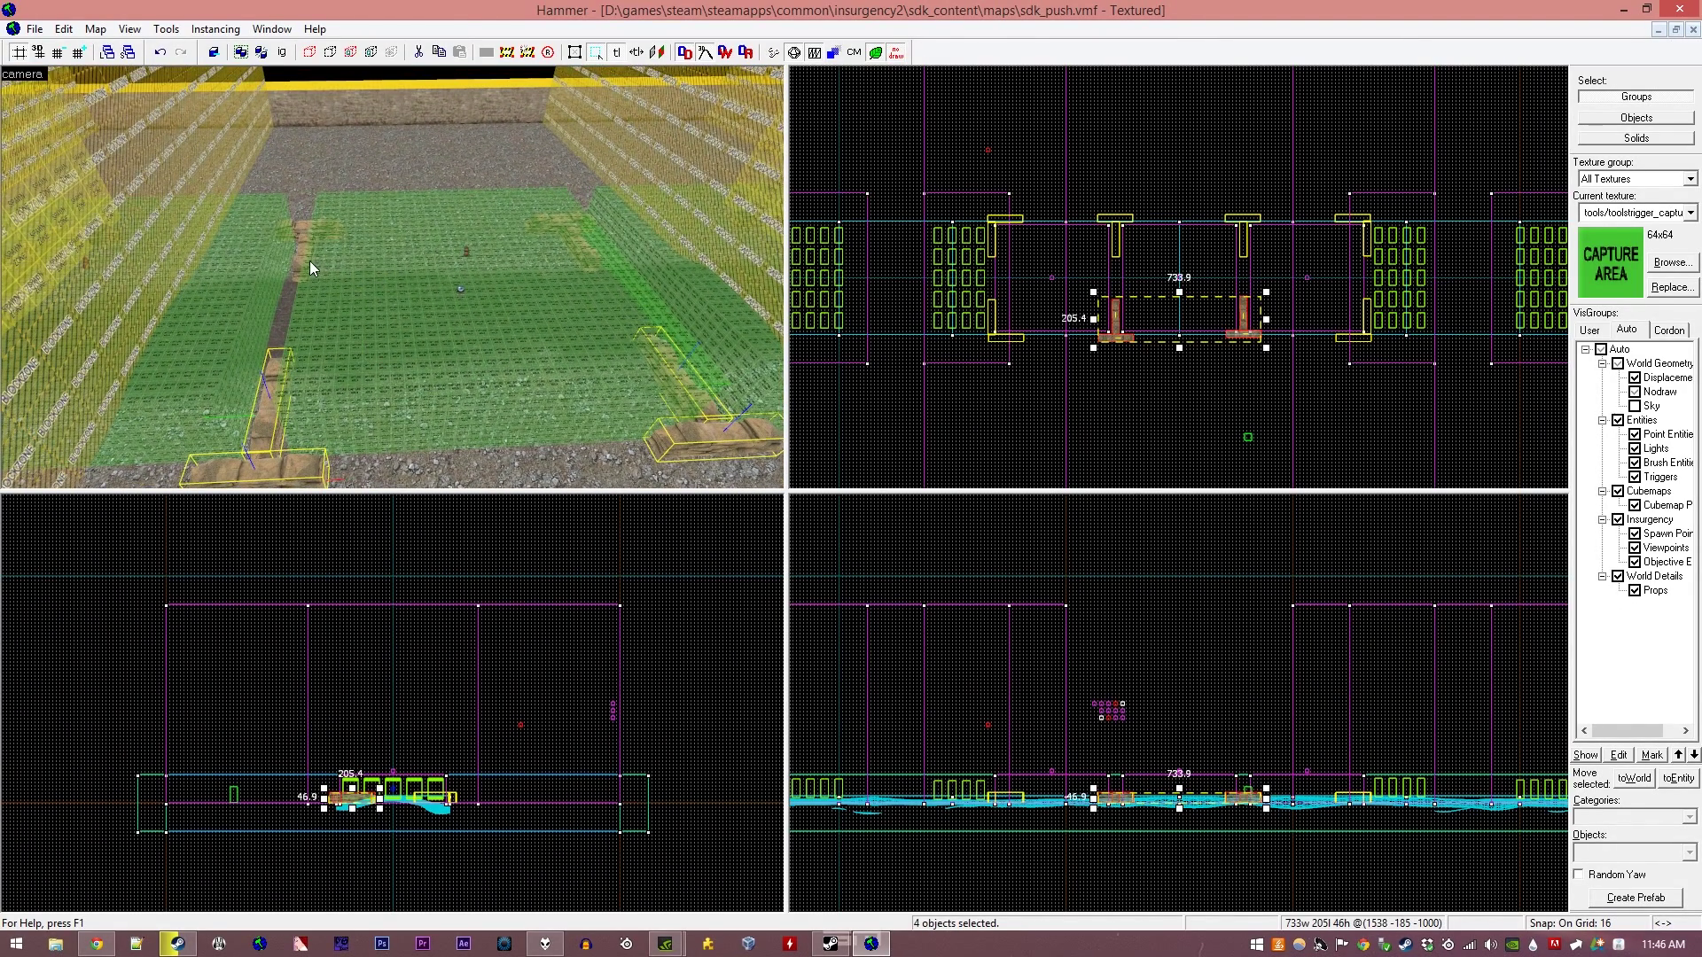
Step: Add the four sandbag props on the far side of the central capture area to the selection and copy all eight
ctrl+click(296, 241)
ctrl+click(300, 225)
key(z)
key(d)
key(z)
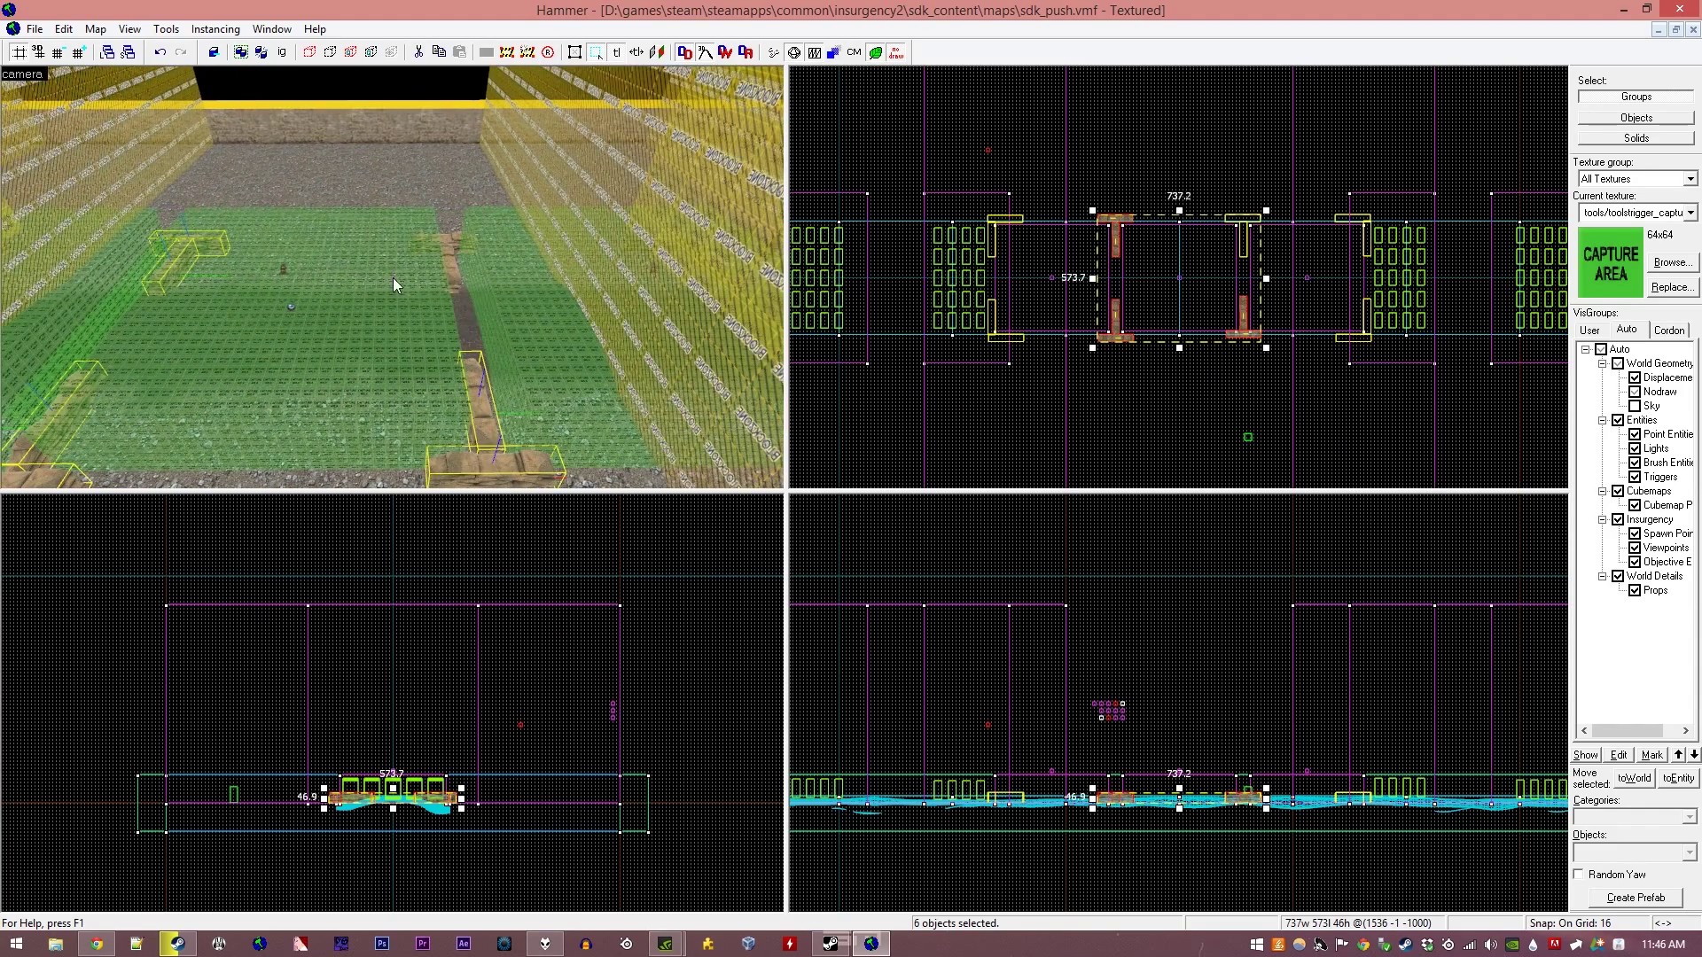
ctrl+click(456, 269)
ctrl+click(455, 242)
Step: Return to occupy_test.vmf and paste the copied sandbag props into the map
click(1673, 29)
click(1261, 105)
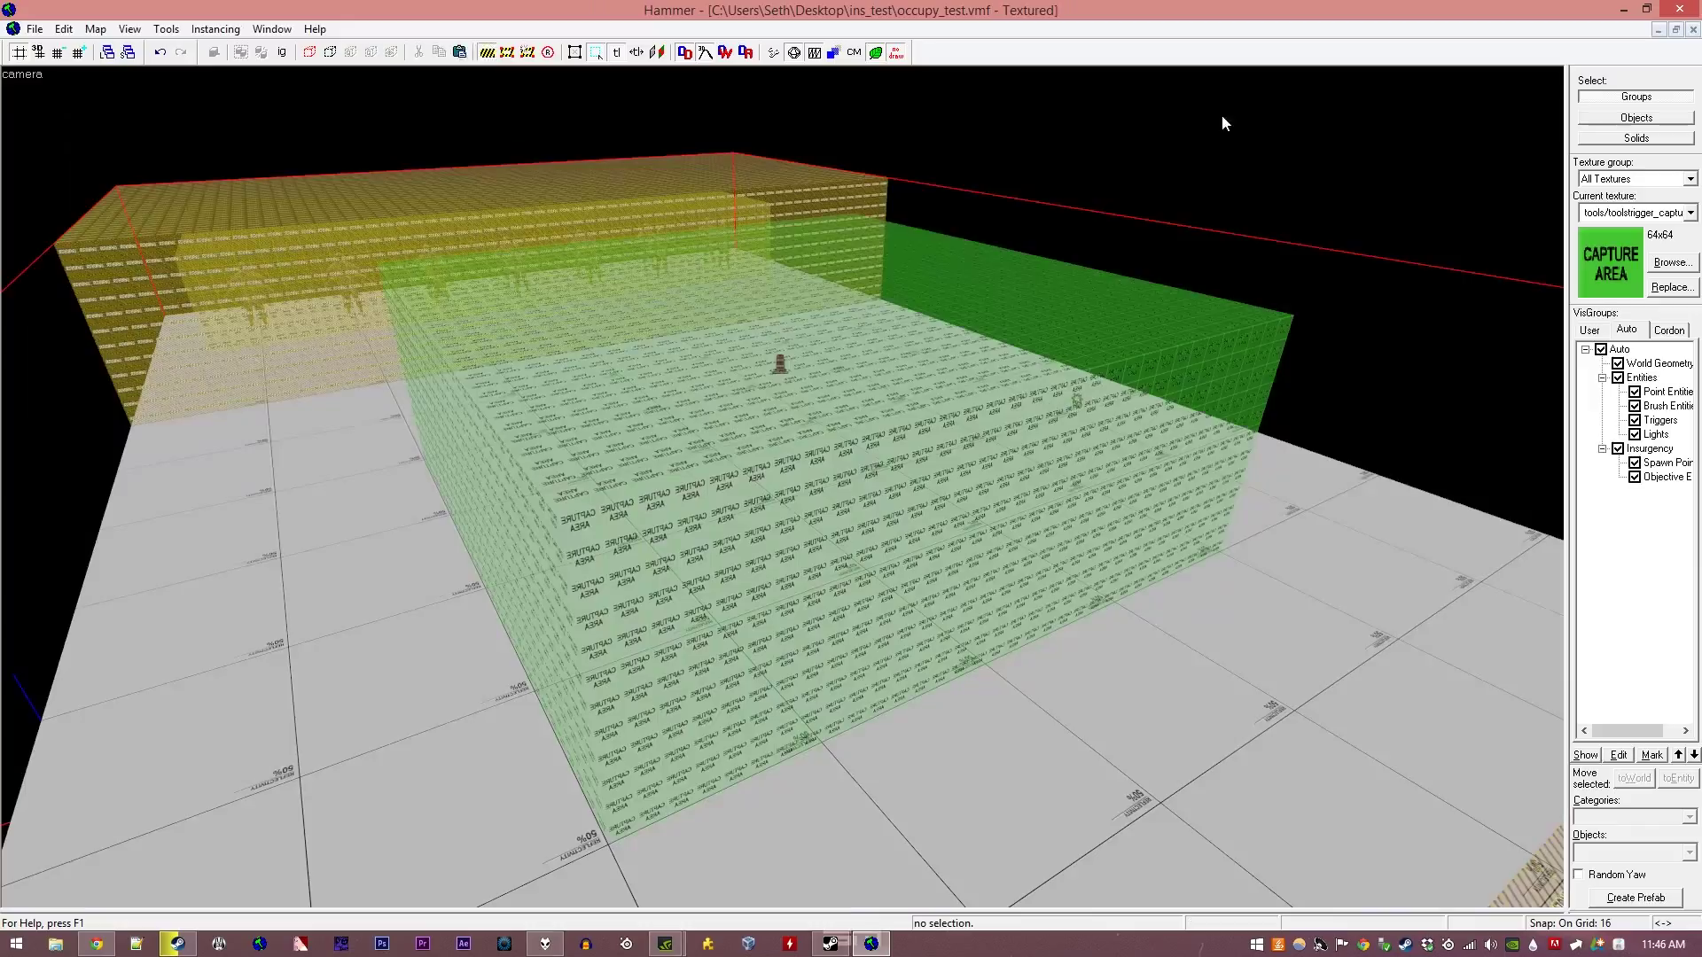
key(z)
key(ctrl+v)
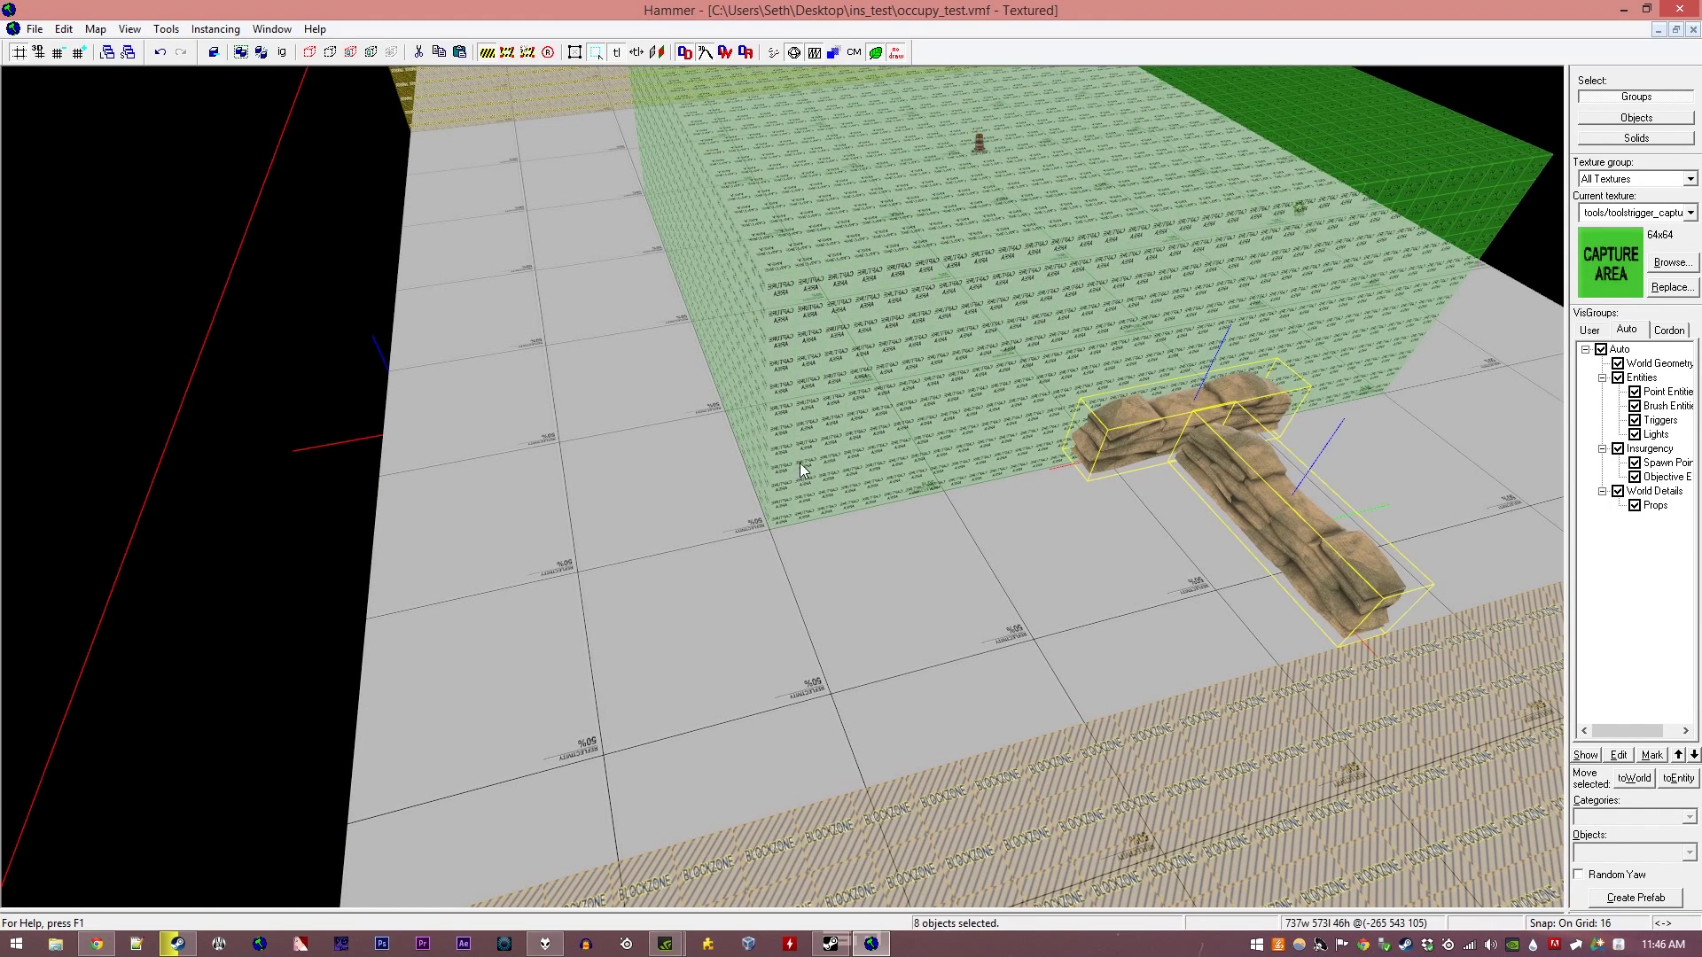
Step: Move the pasted sandbags in the top view so they surround the capture area, aligning them with a grid of 32
key(shift+z)
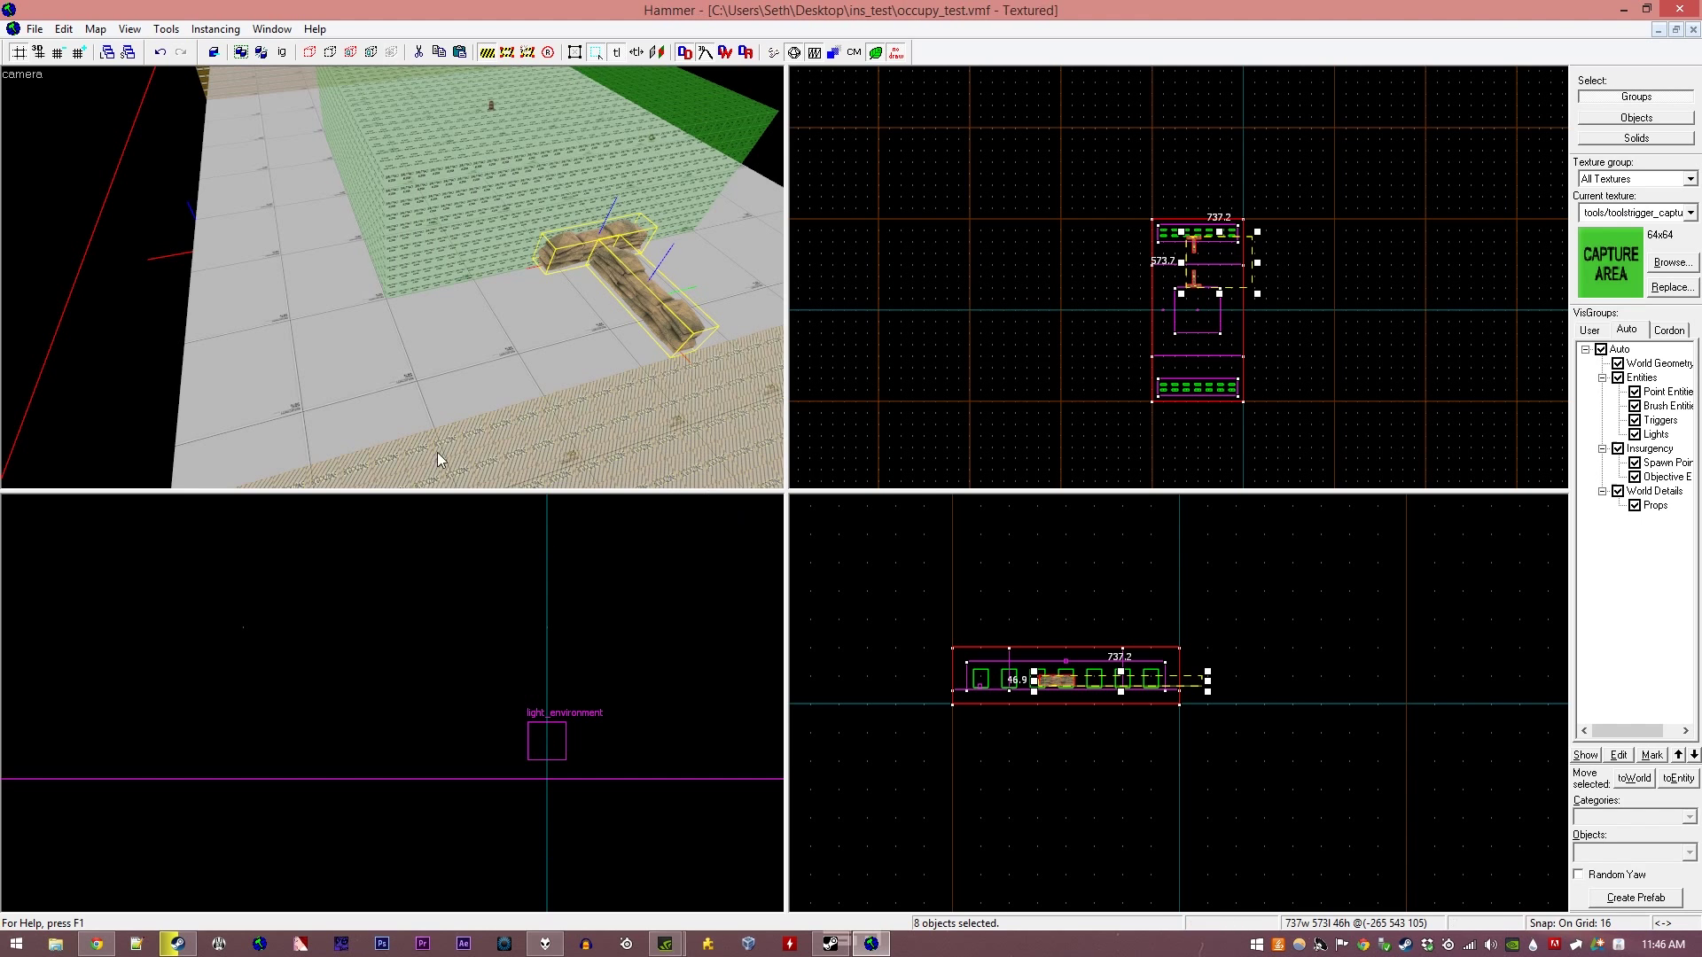
scroll(1256, 264, up, 4)
drag(1198, 280, 1127, 361)
scroll(1127, 362, up, 3)
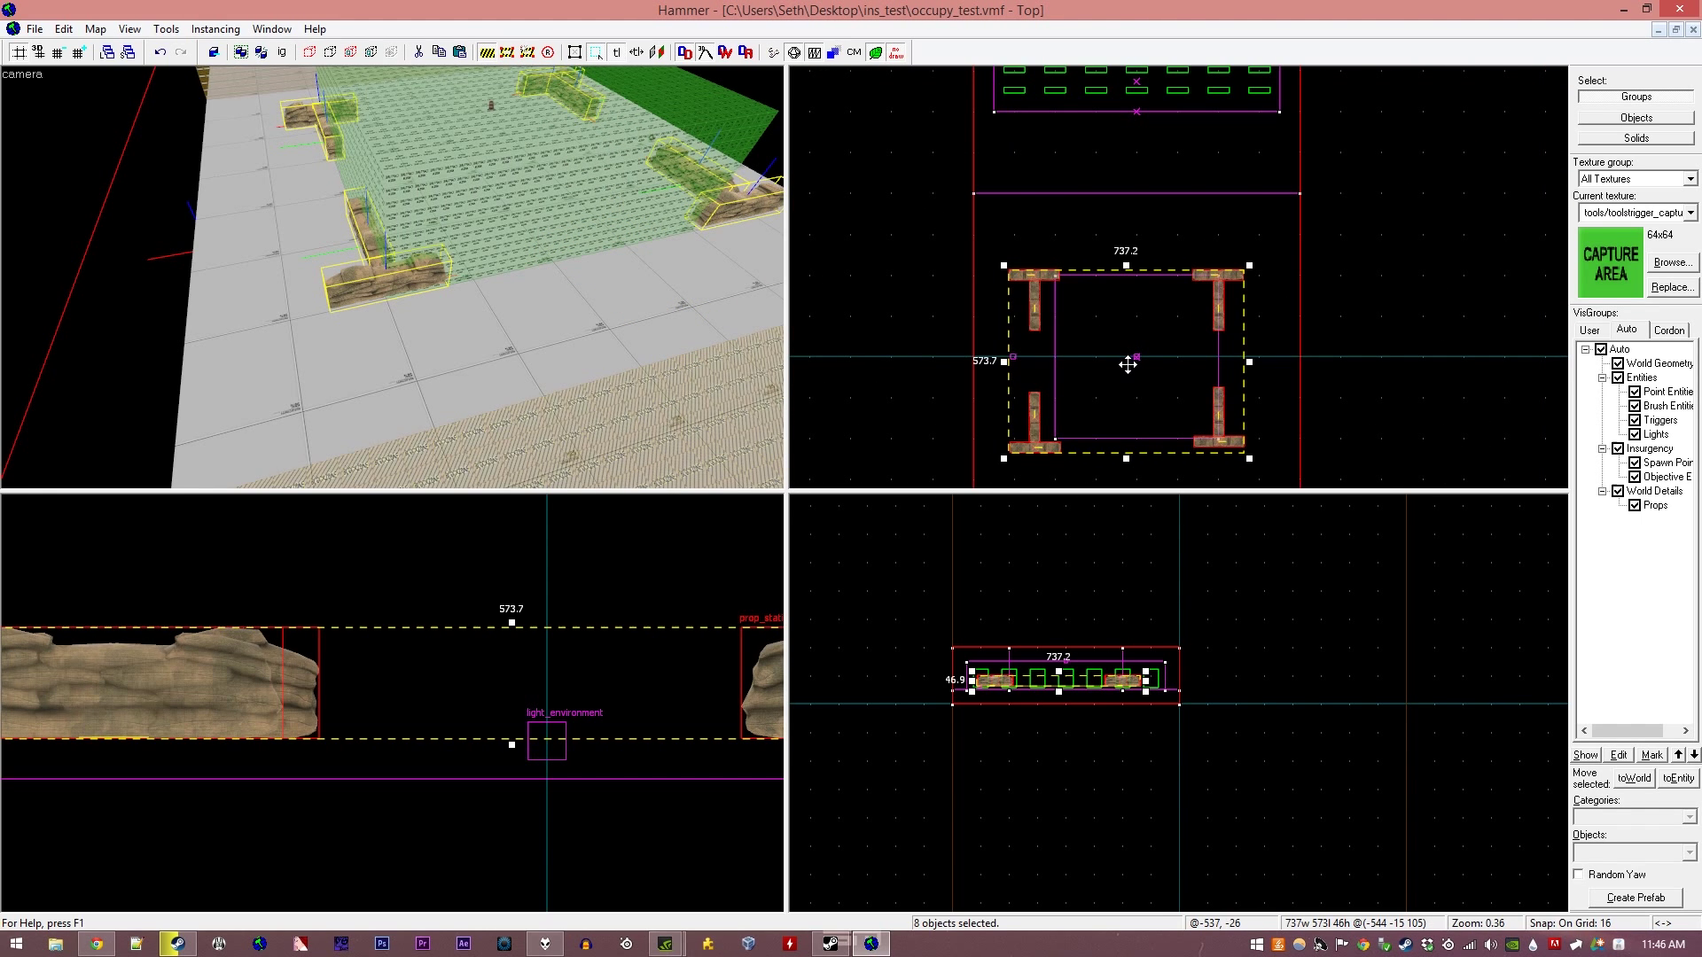
scroll(1127, 364, up, 1)
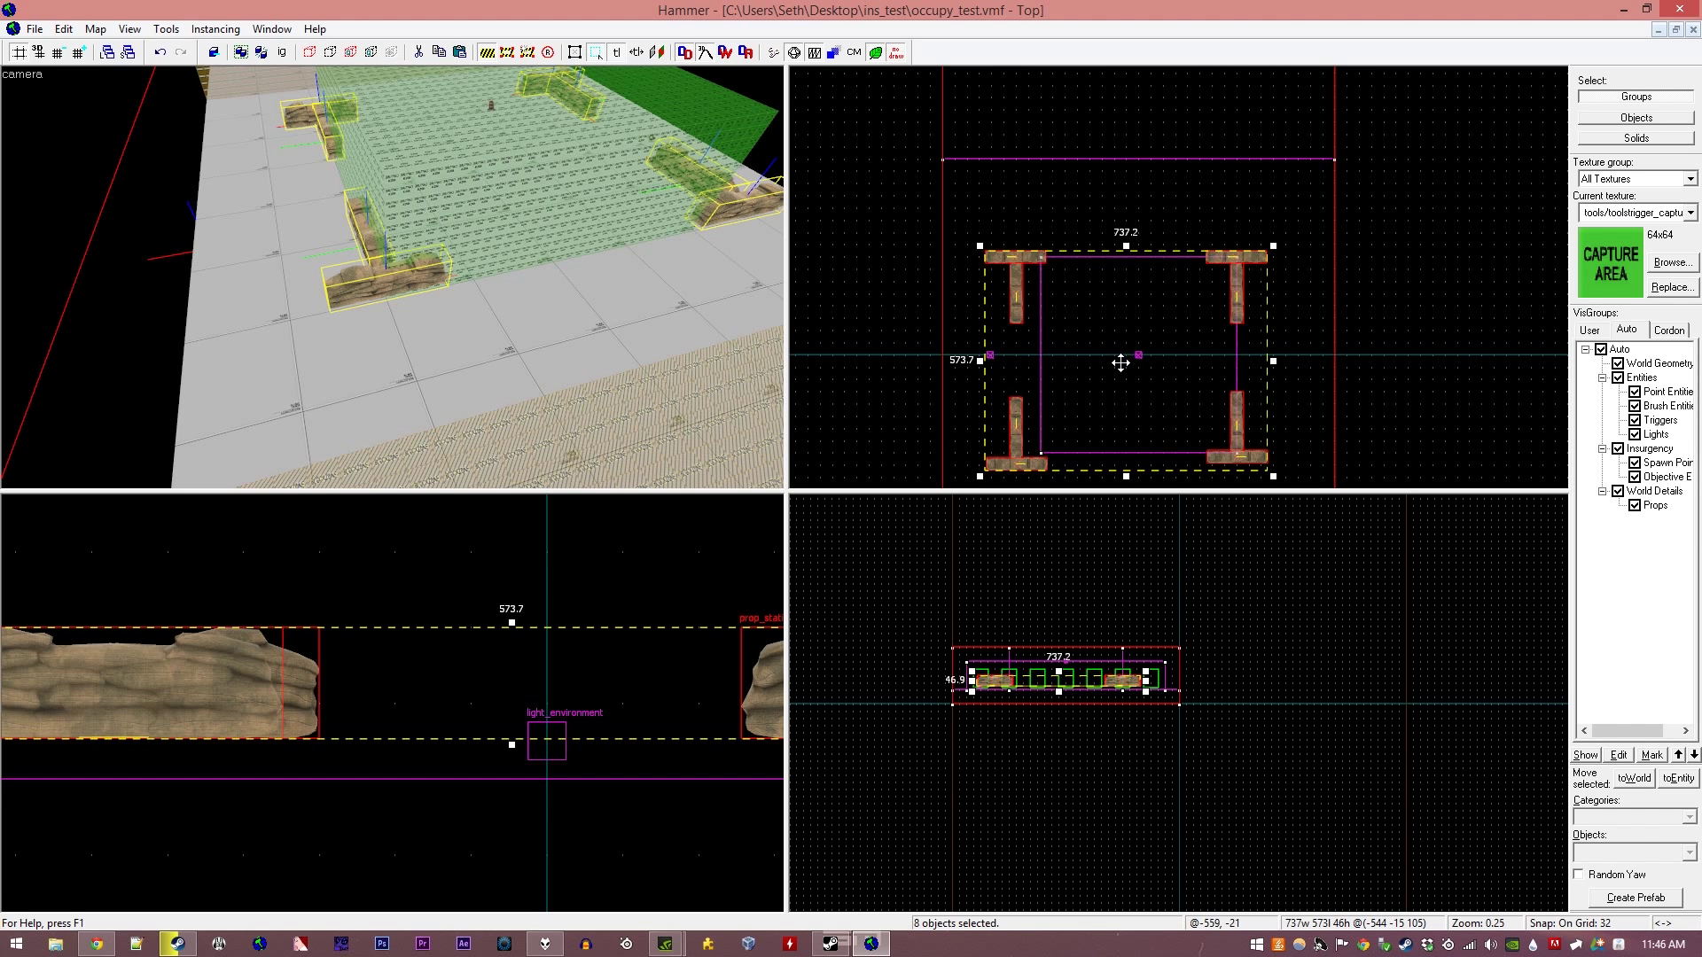
drag(1120, 363, 1133, 360)
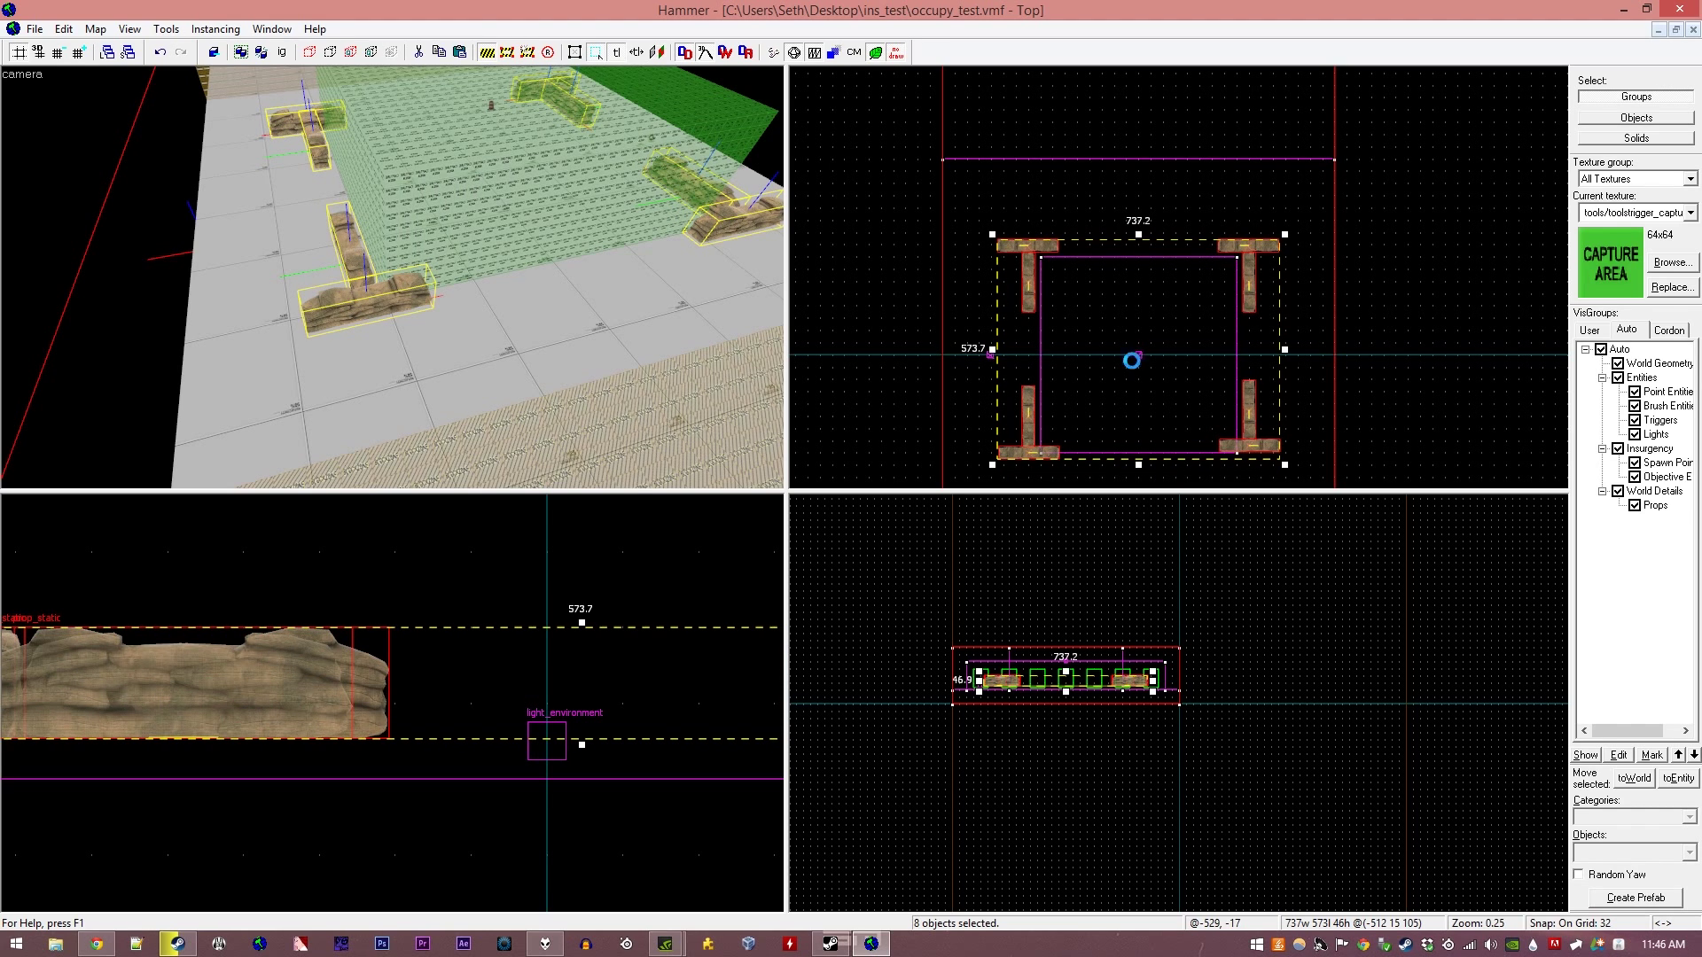
click(377, 290)
key(z)
key(w)
key(z)
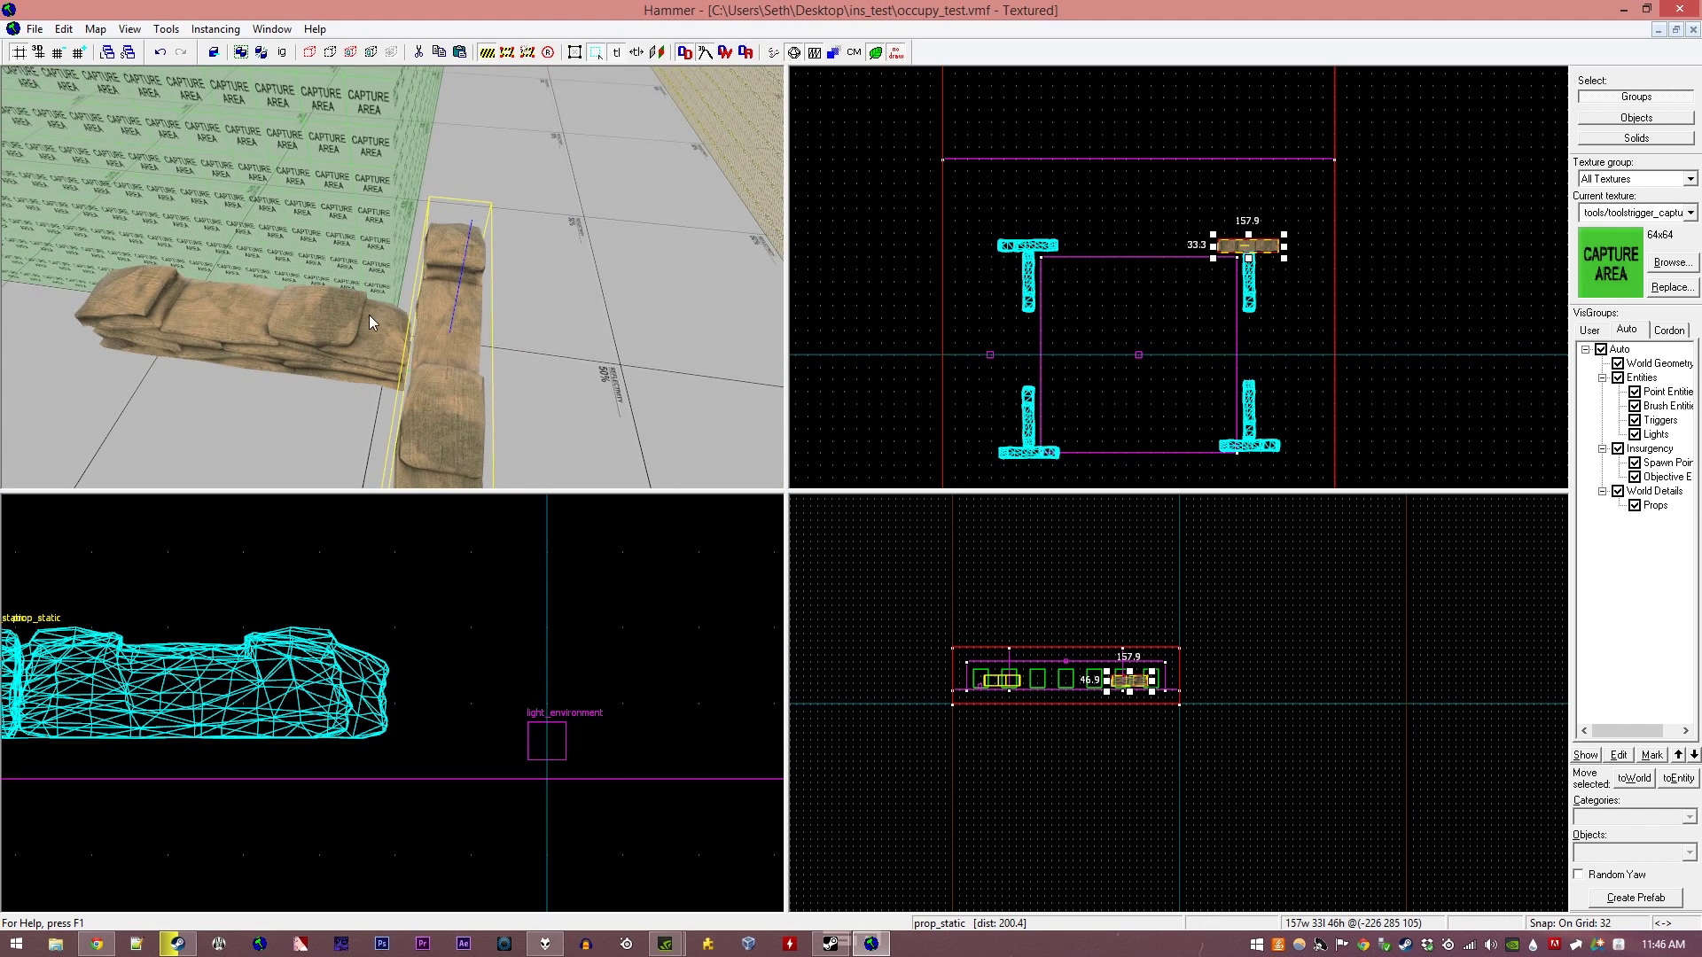
ctrl+click(360, 318)
key(z)
key(w)
key(z)
click(396, 284)
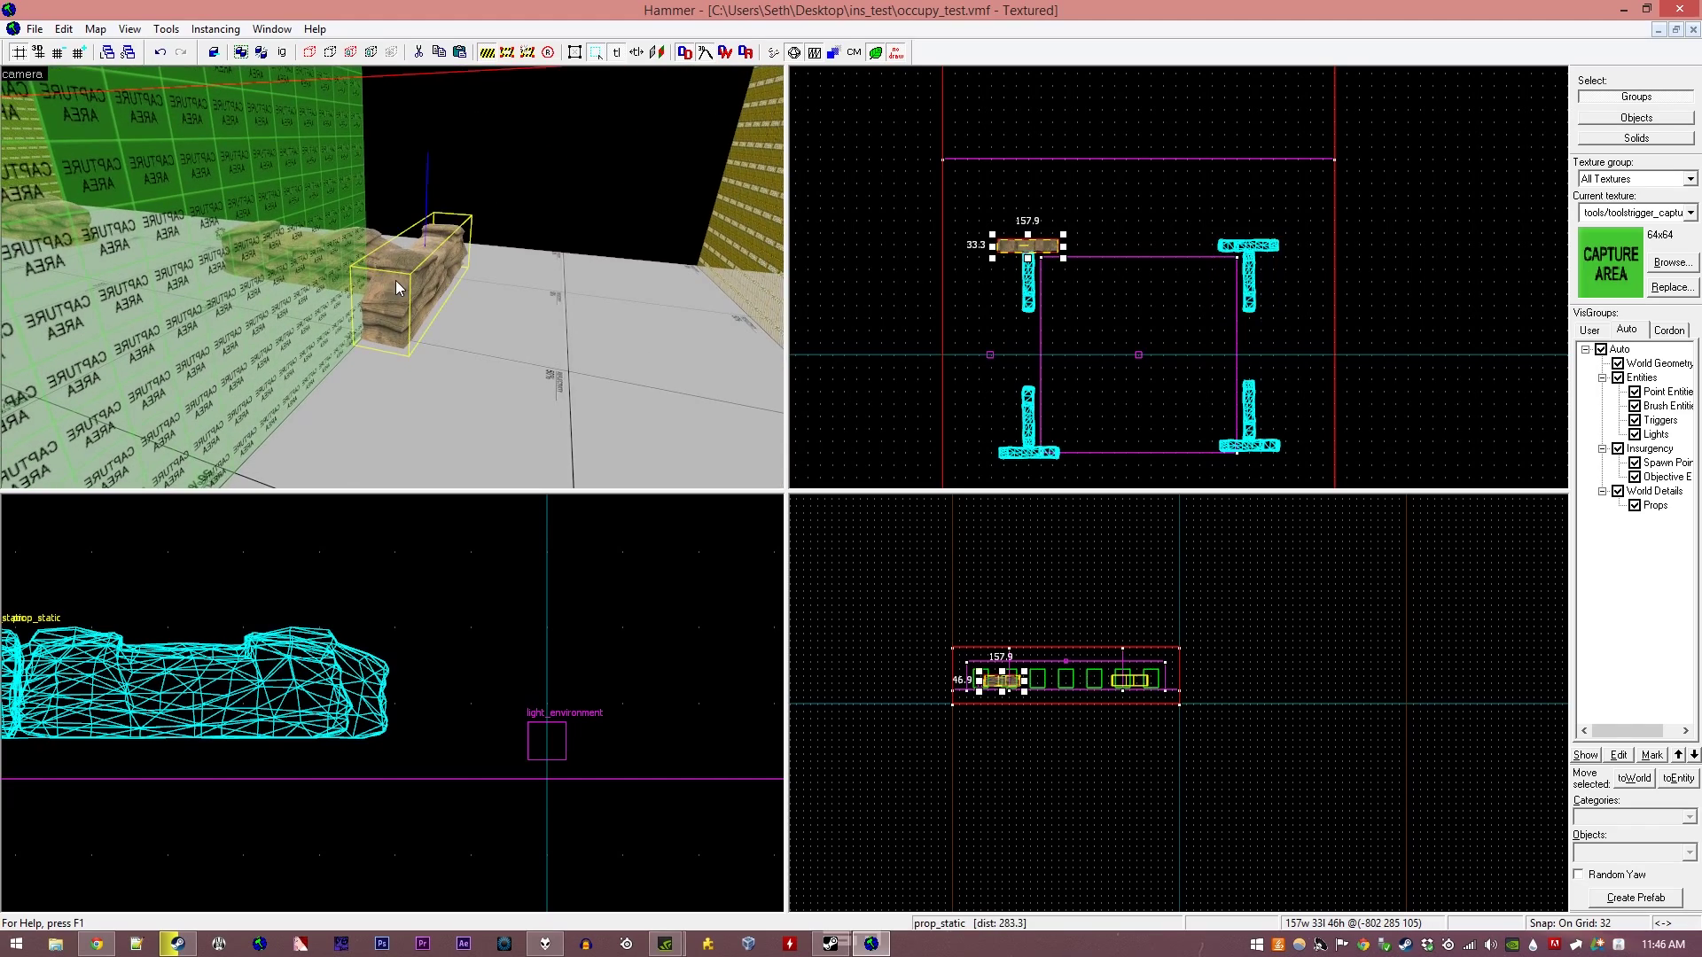
ctrl+click(372, 251)
Step: Move the two sandbags at the capture area's lower right corner in the top view outward by one 32-unit grid step
scroll(987, 300, up, 4)
key(z)
key(w)
key(z)
click(417, 280)
ctrl+click(362, 262)
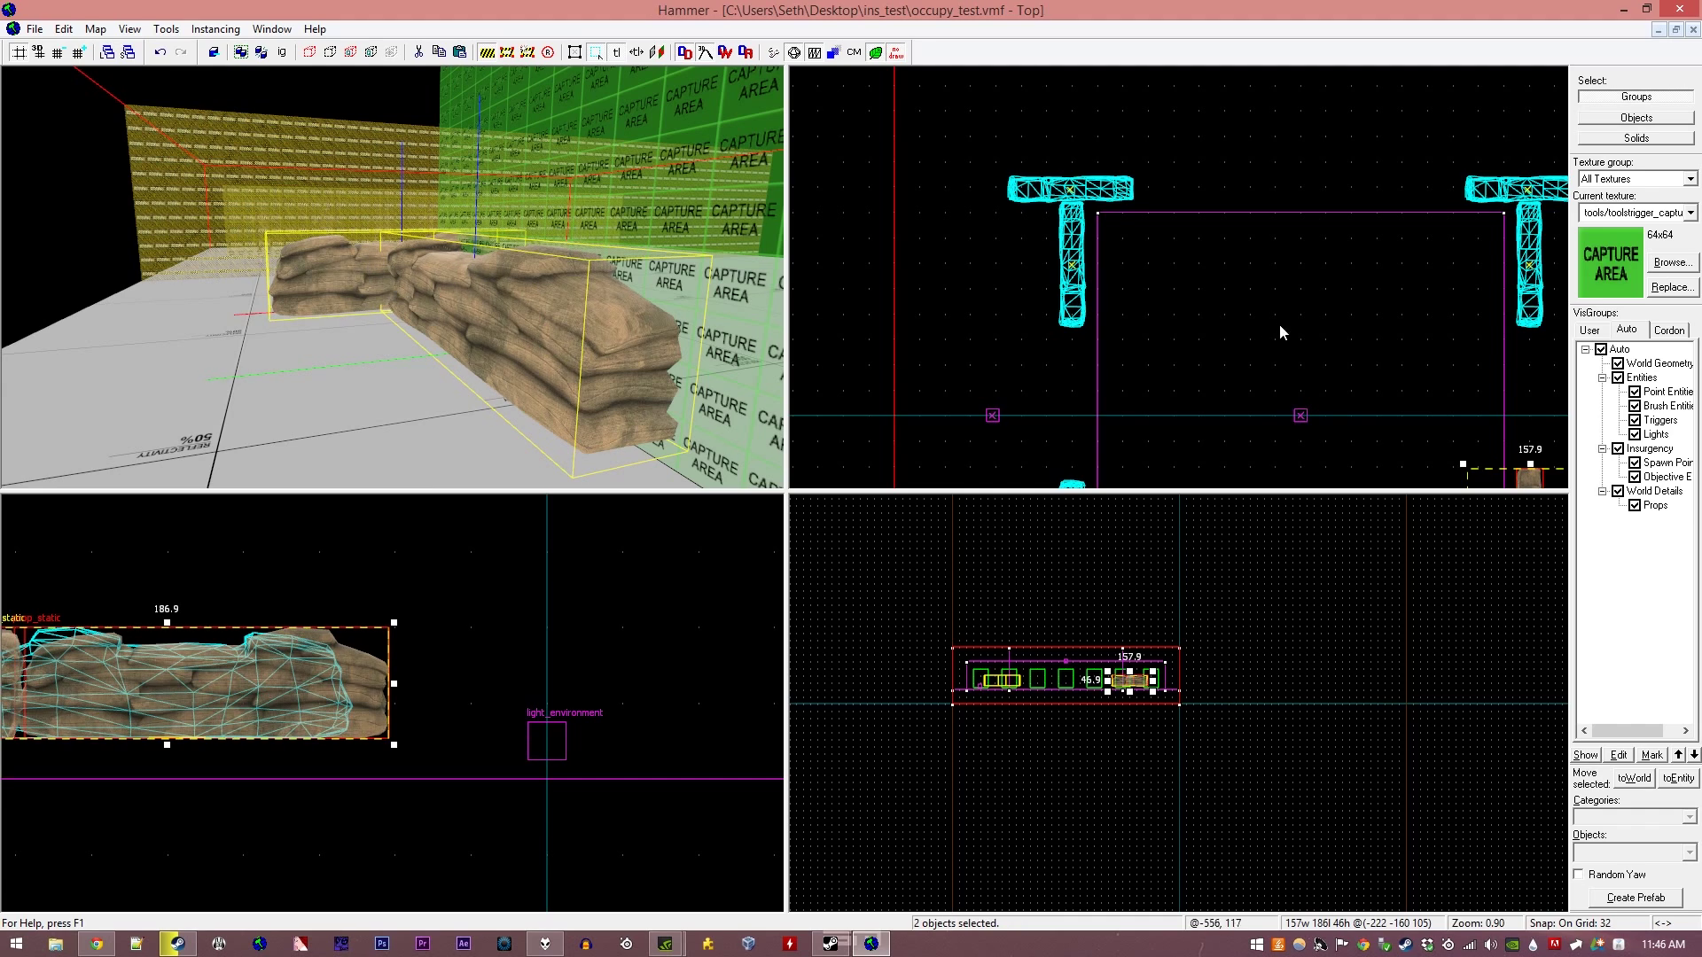
middle_drag(1308, 393, 1162, 137)
drag(1386, 284, 1388, 325)
Step: Move the two sandbags at the capture area's lower left corner outward to line up with the right pair, and clear the selection
key(z)
key(z)
click(429, 280)
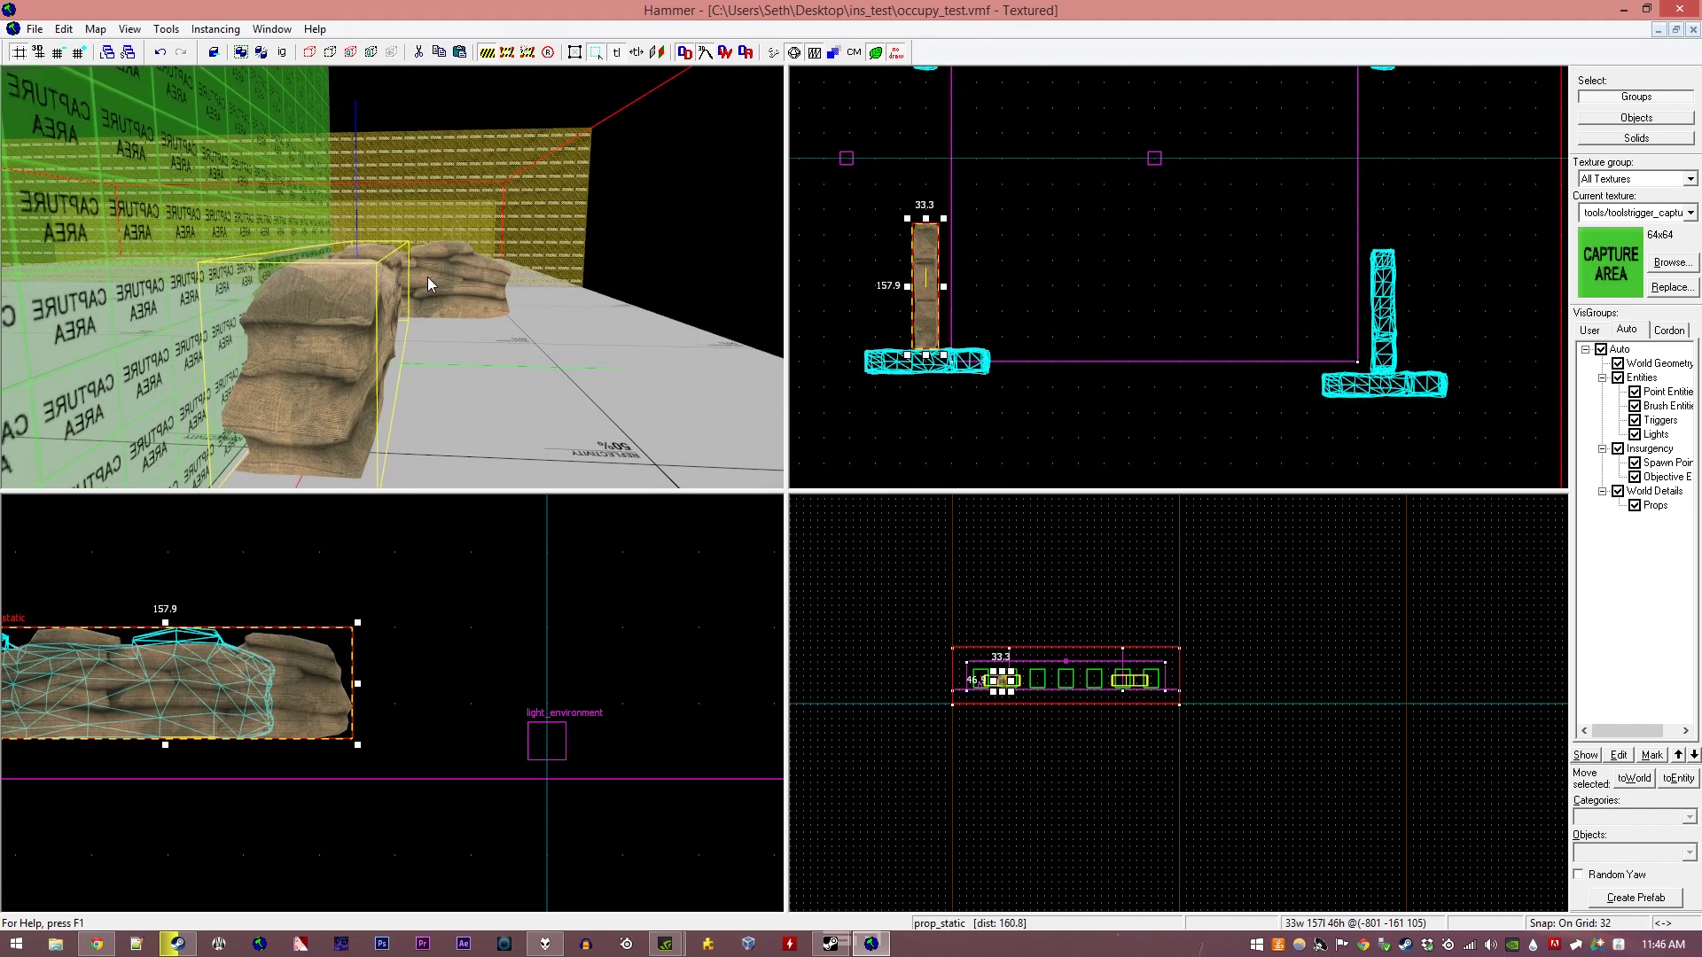
ctrl+click(966, 362)
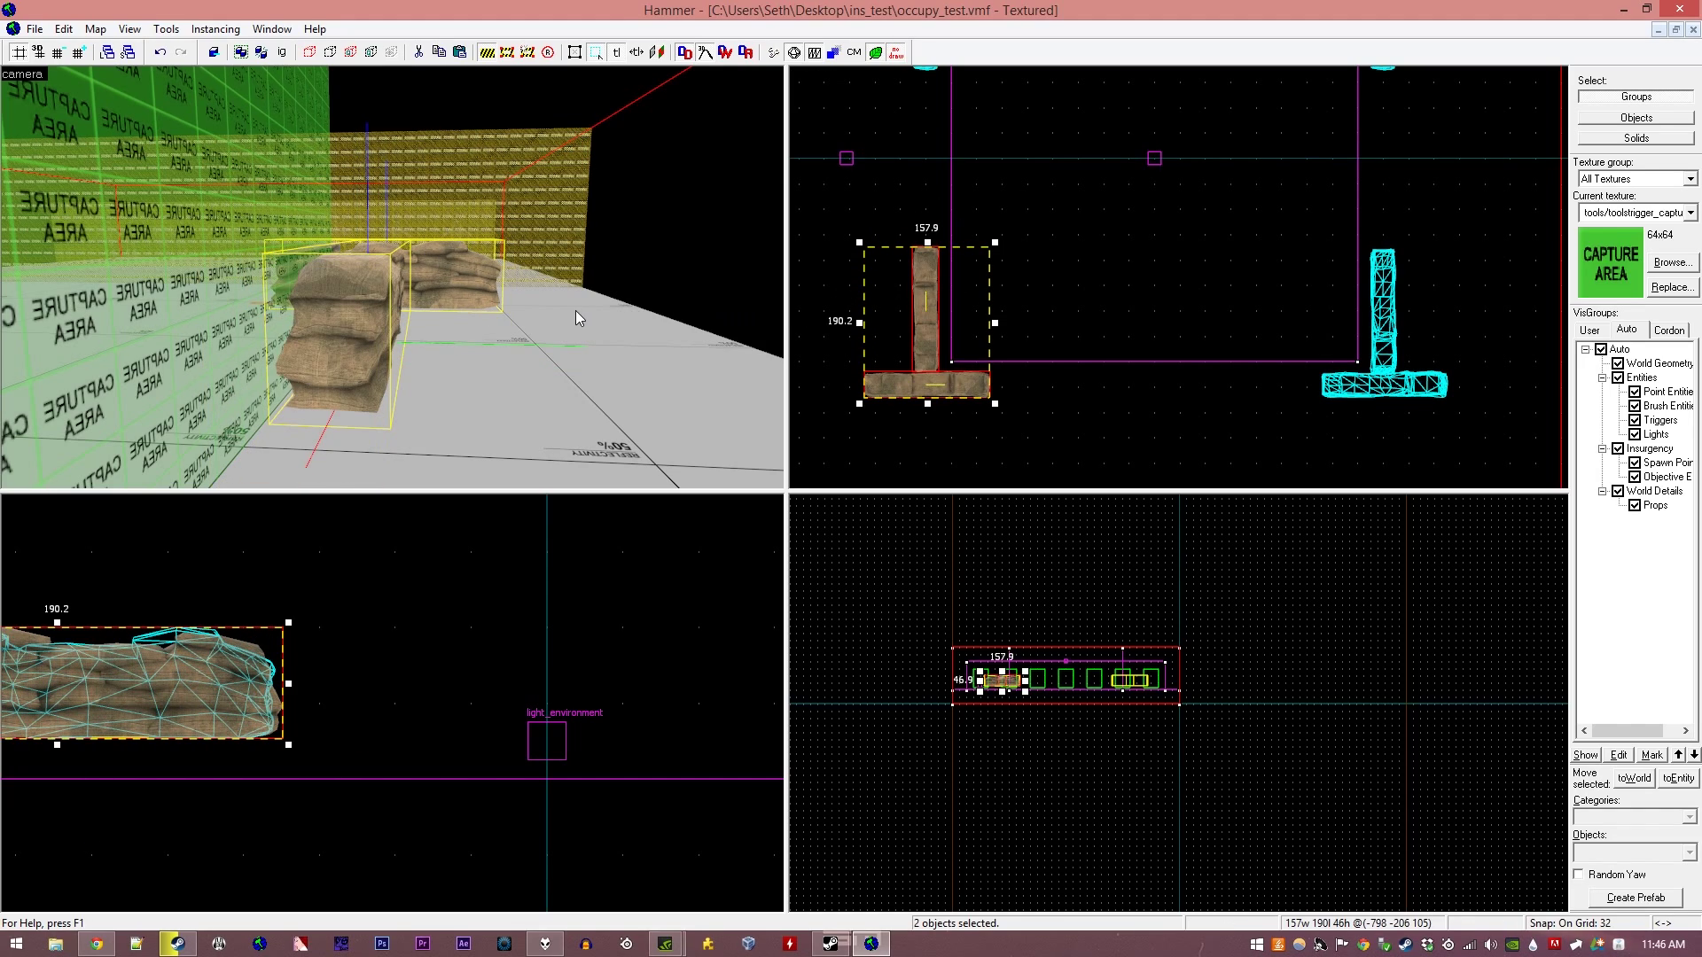
key(Escape)
Step: Inspect the sandbag arrangement around the capture area from several angles in the 3D view
key(z)
key(s)
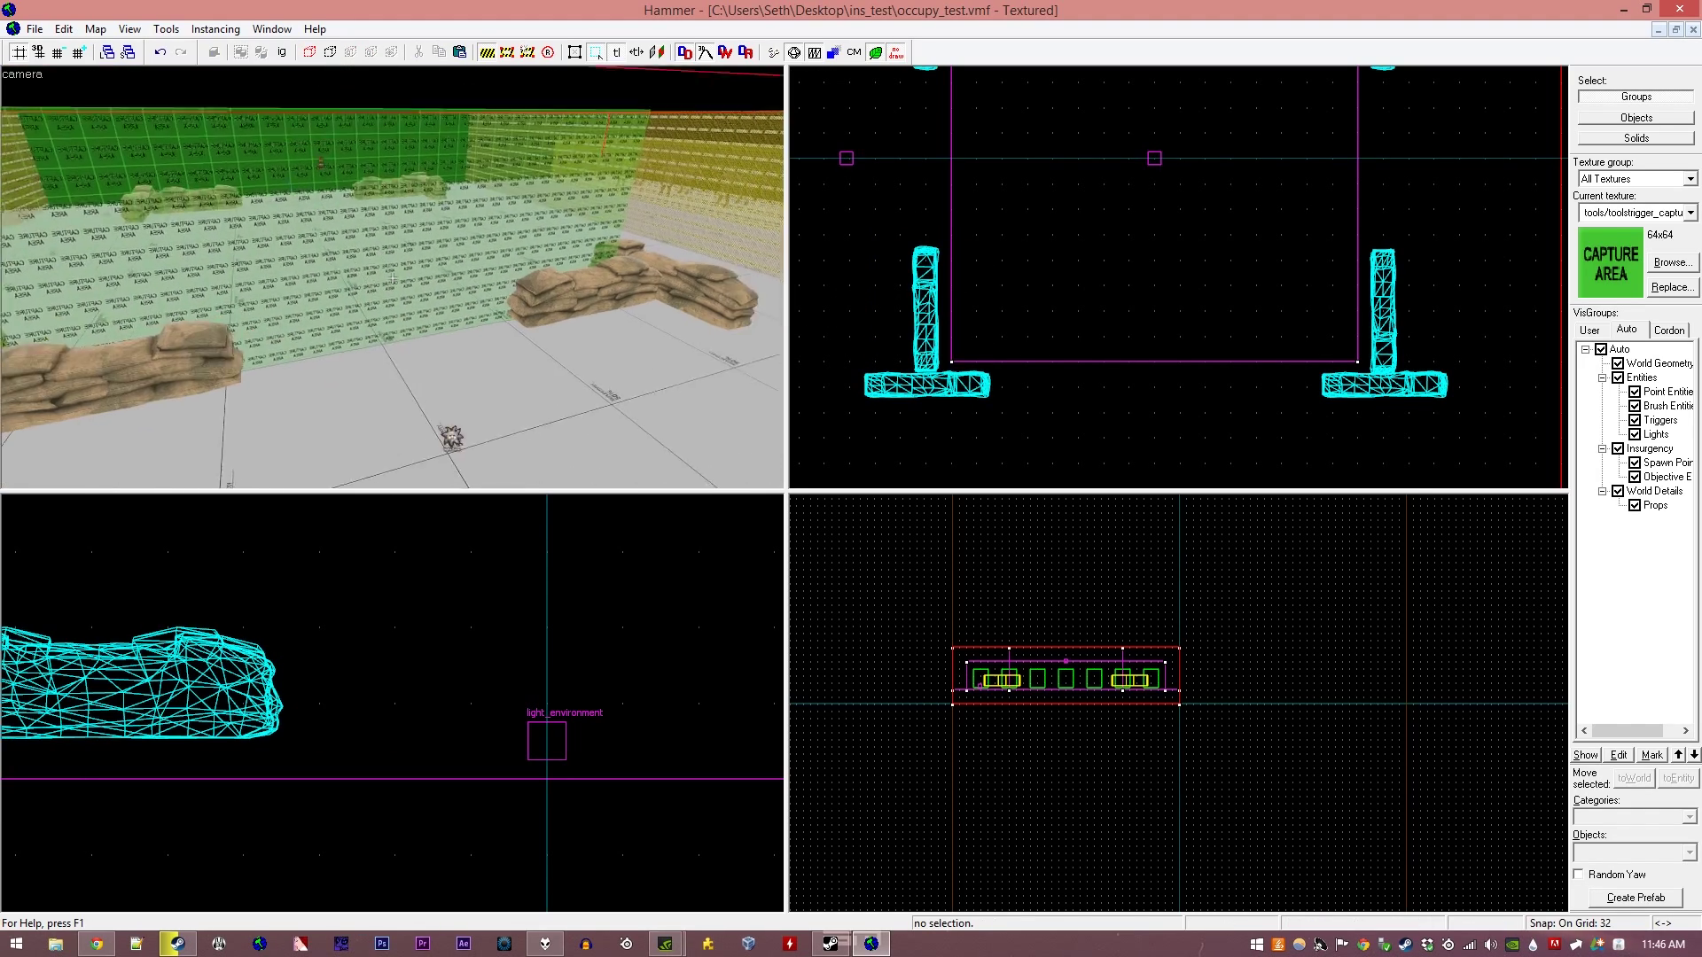
key(s)
key(z)
key(z)
key(d)
key(d)
key(s)
key(a)
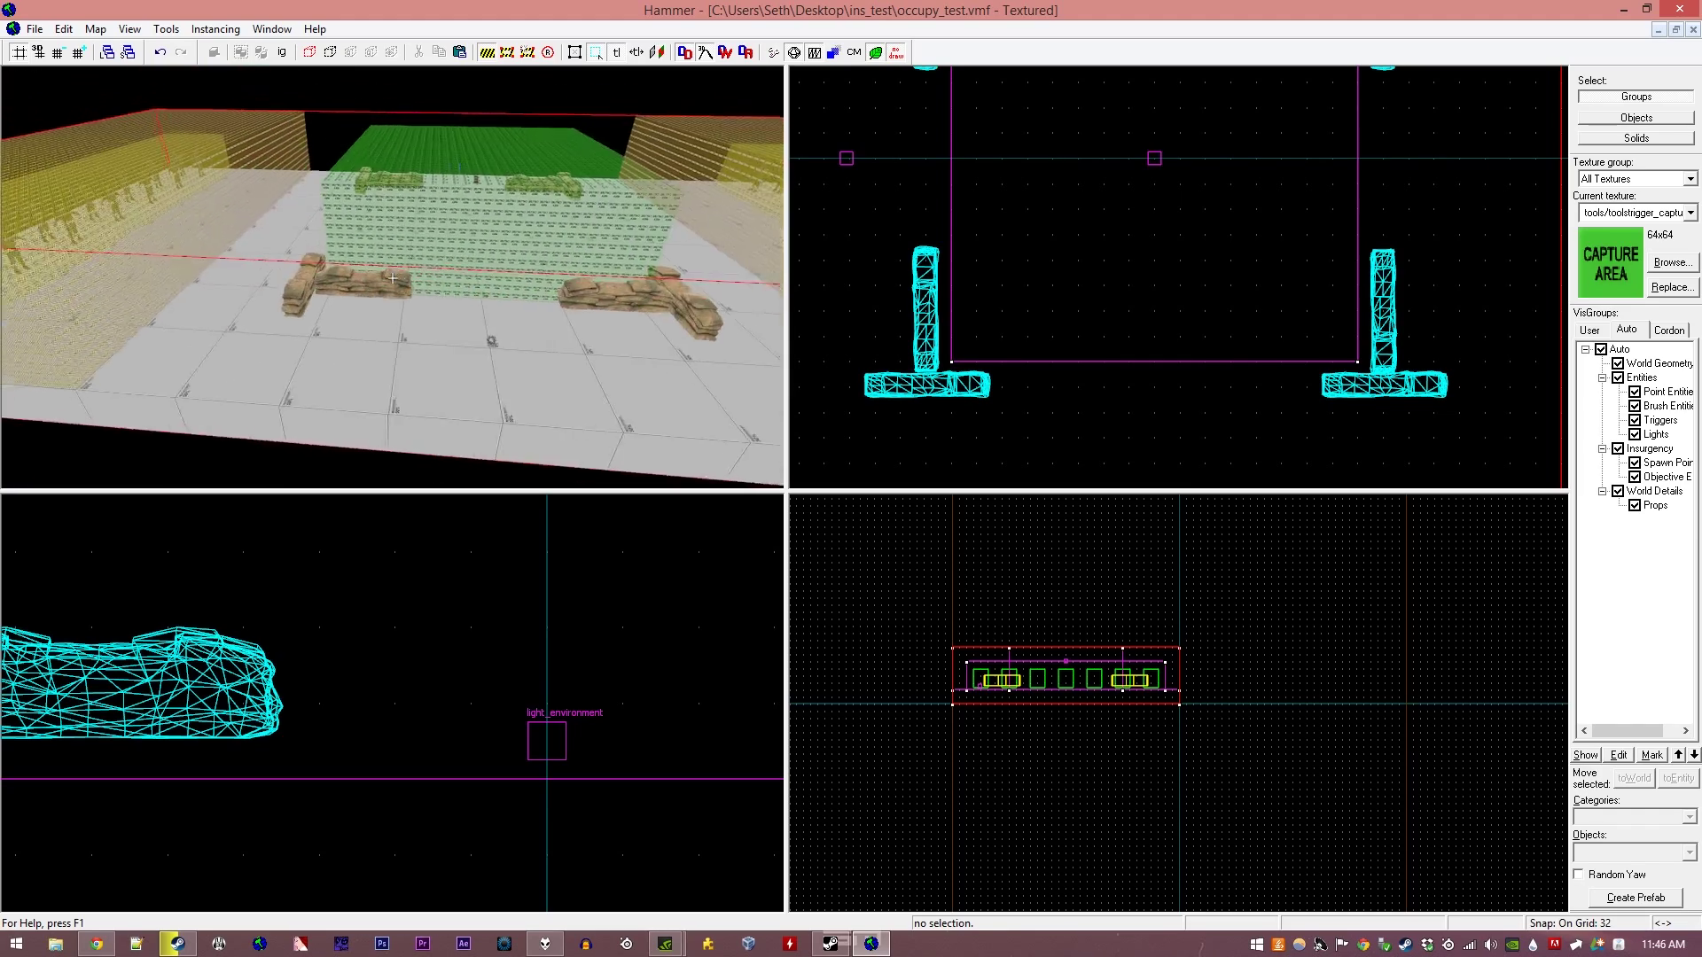
key(s)
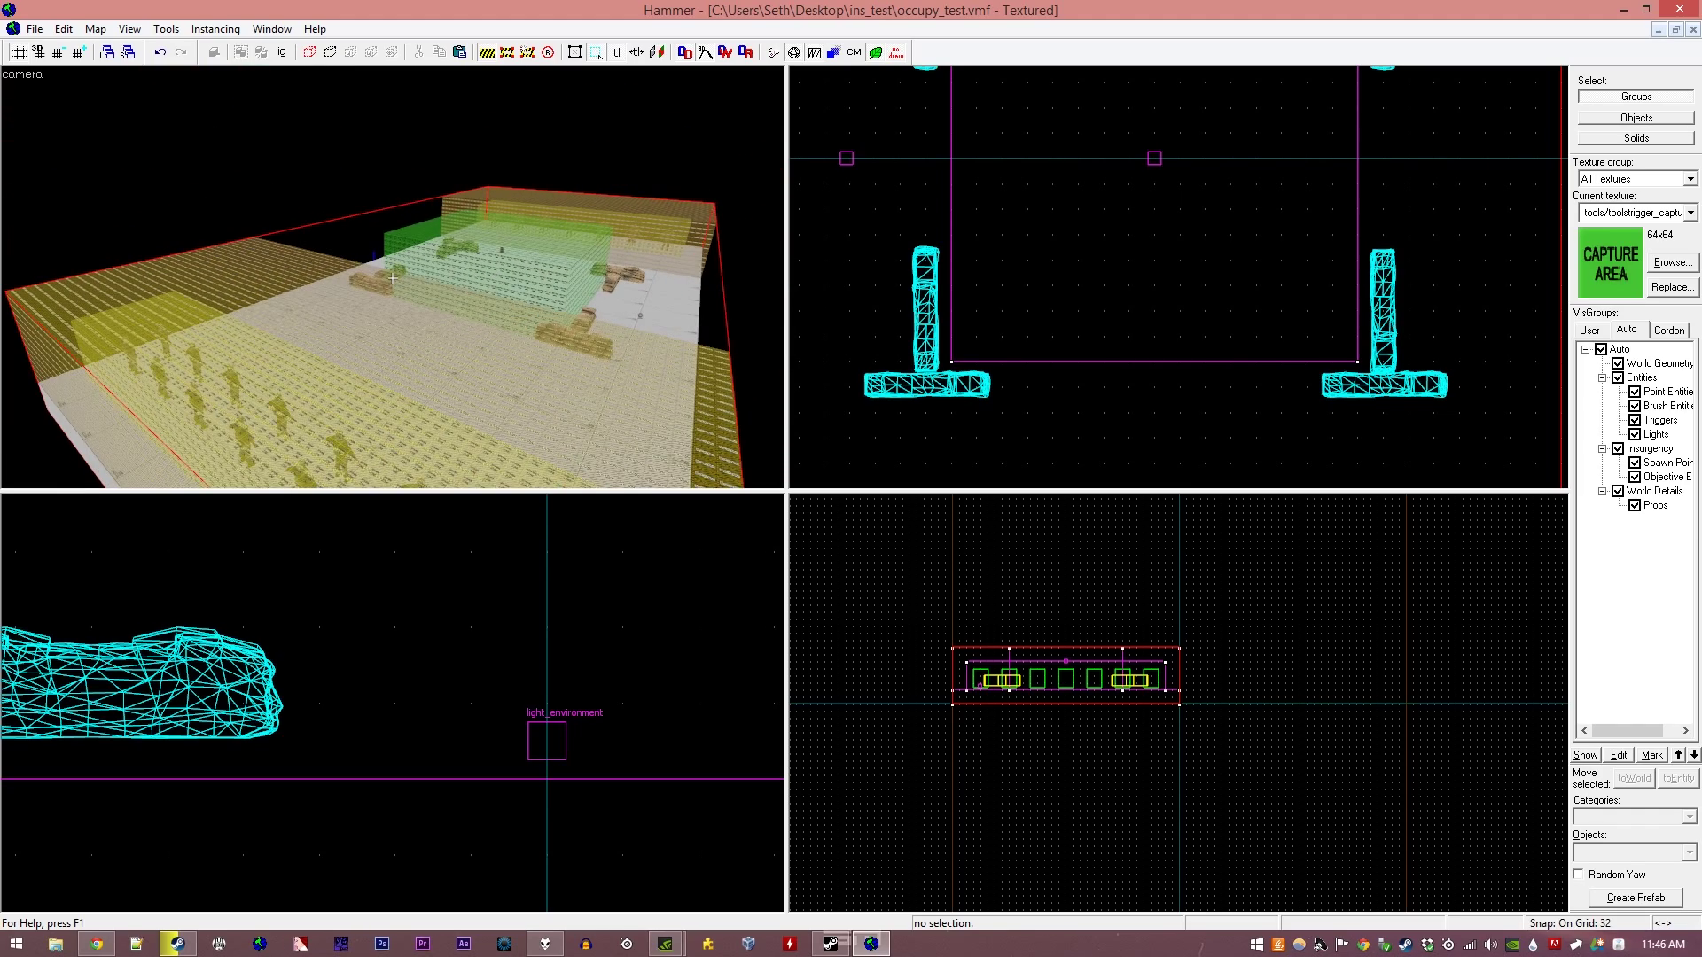
key(a)
key(z)
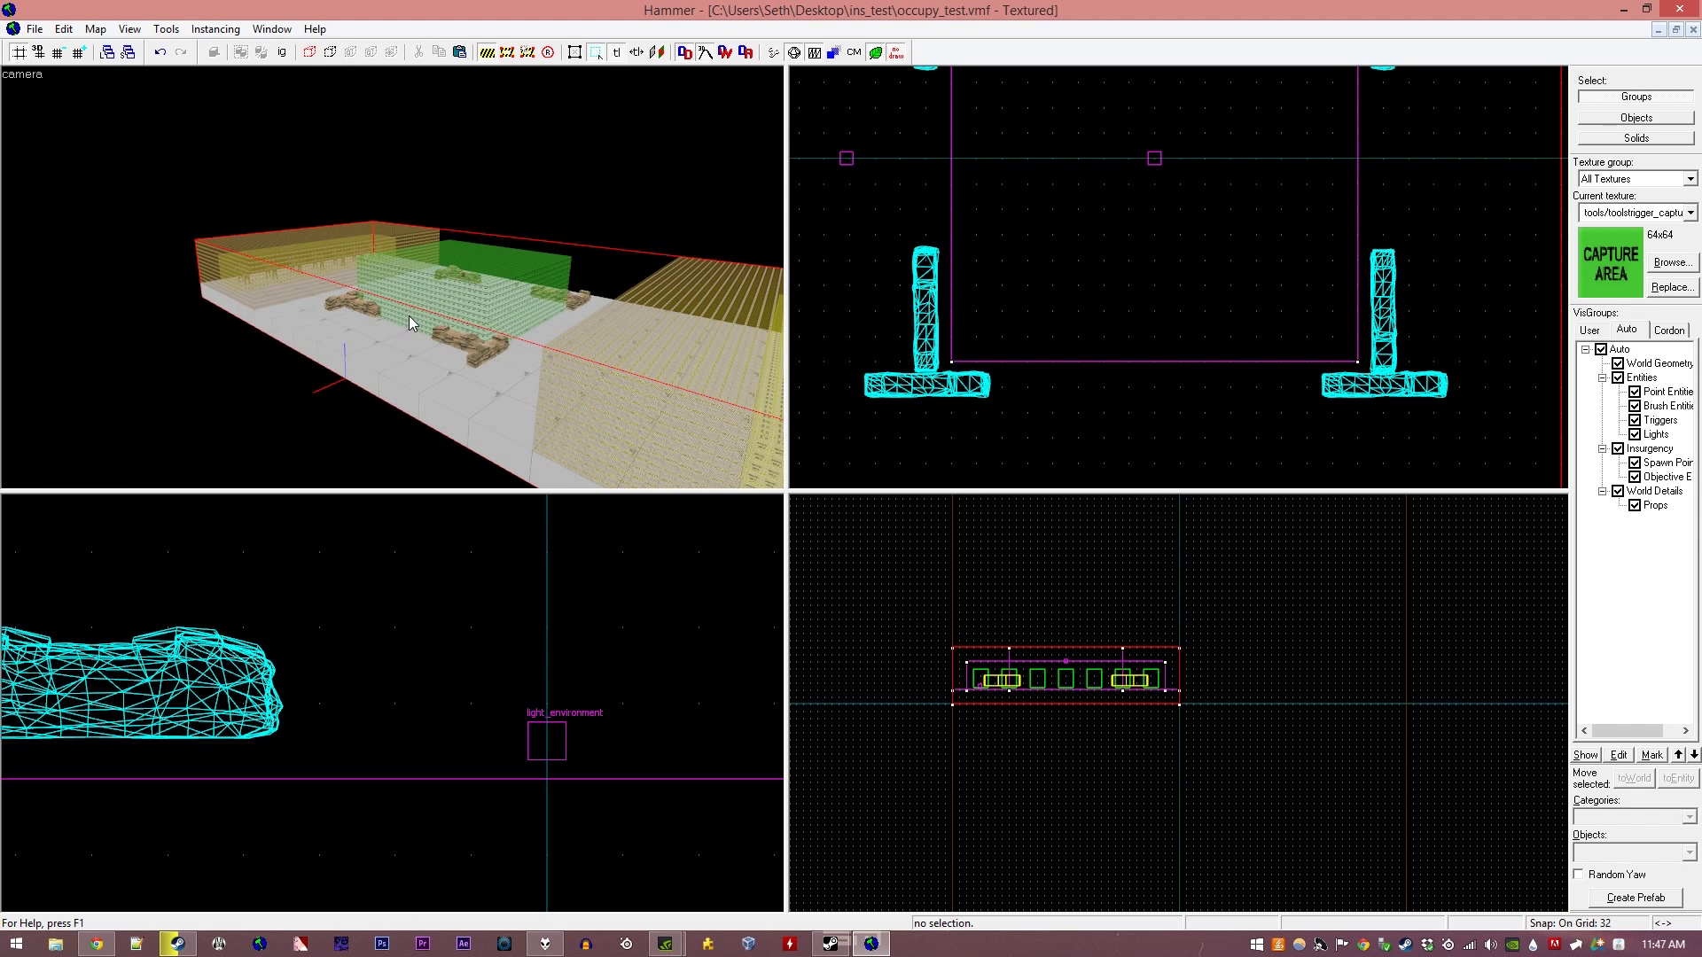
Step: Open File Explorer and go to D:\games\steam\steamapps\common\insurgency2\insurgency\maps
click(54, 944)
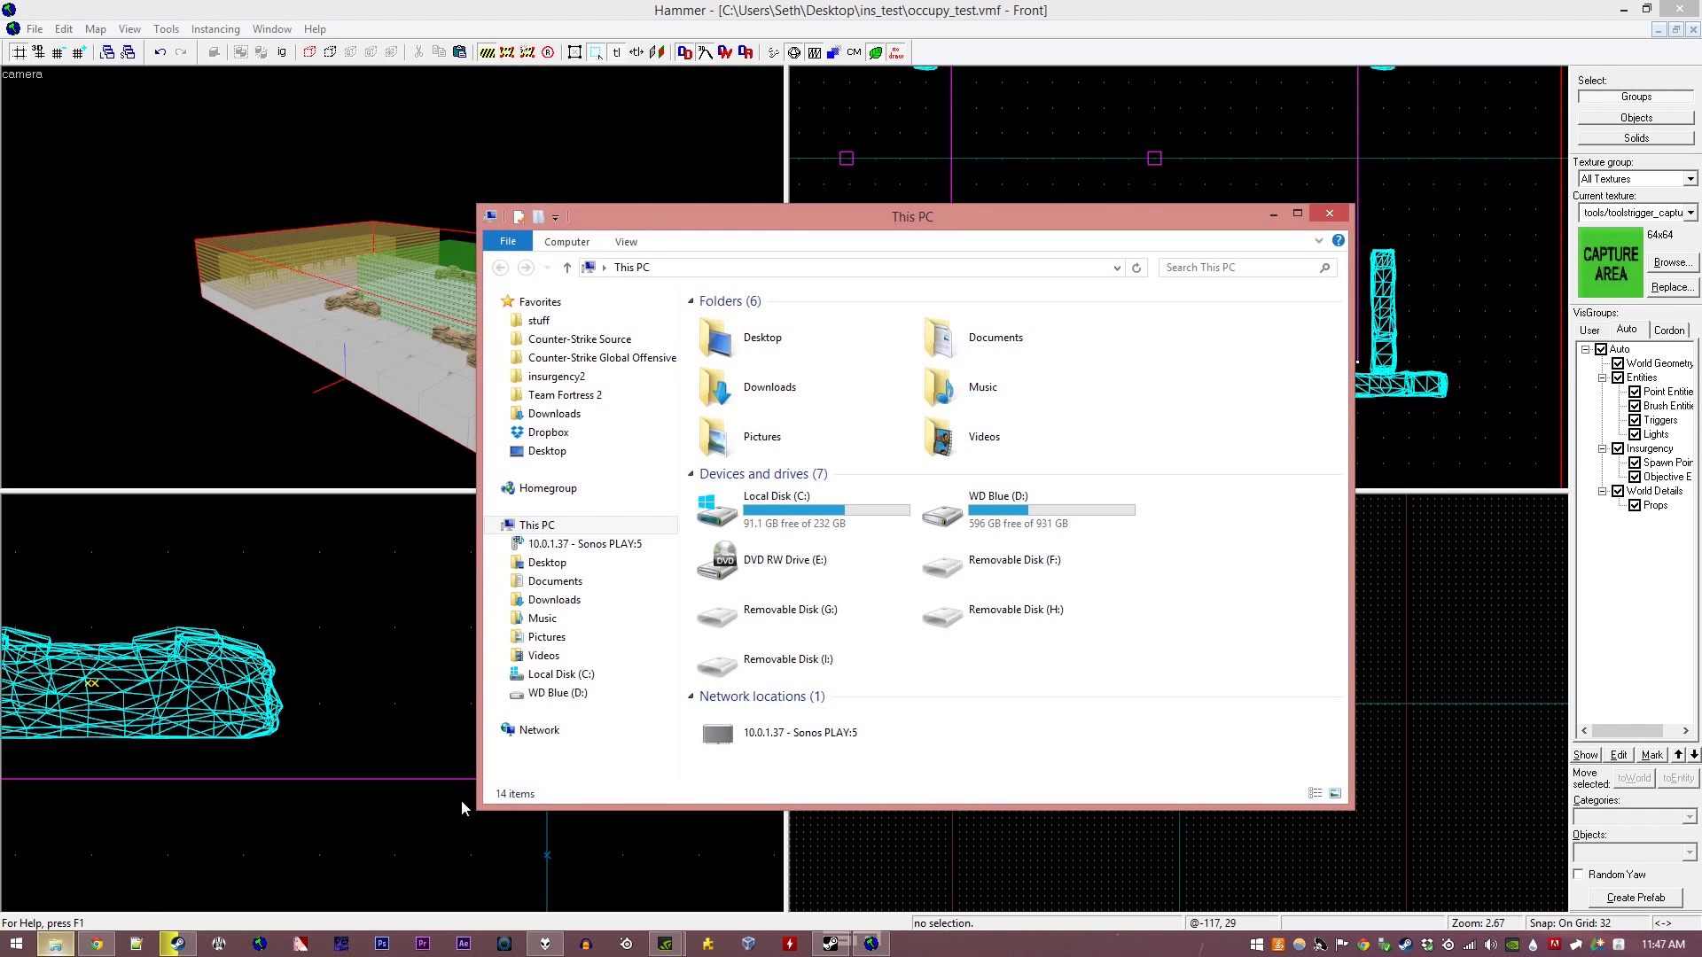
drag(947, 221, 1002, 207)
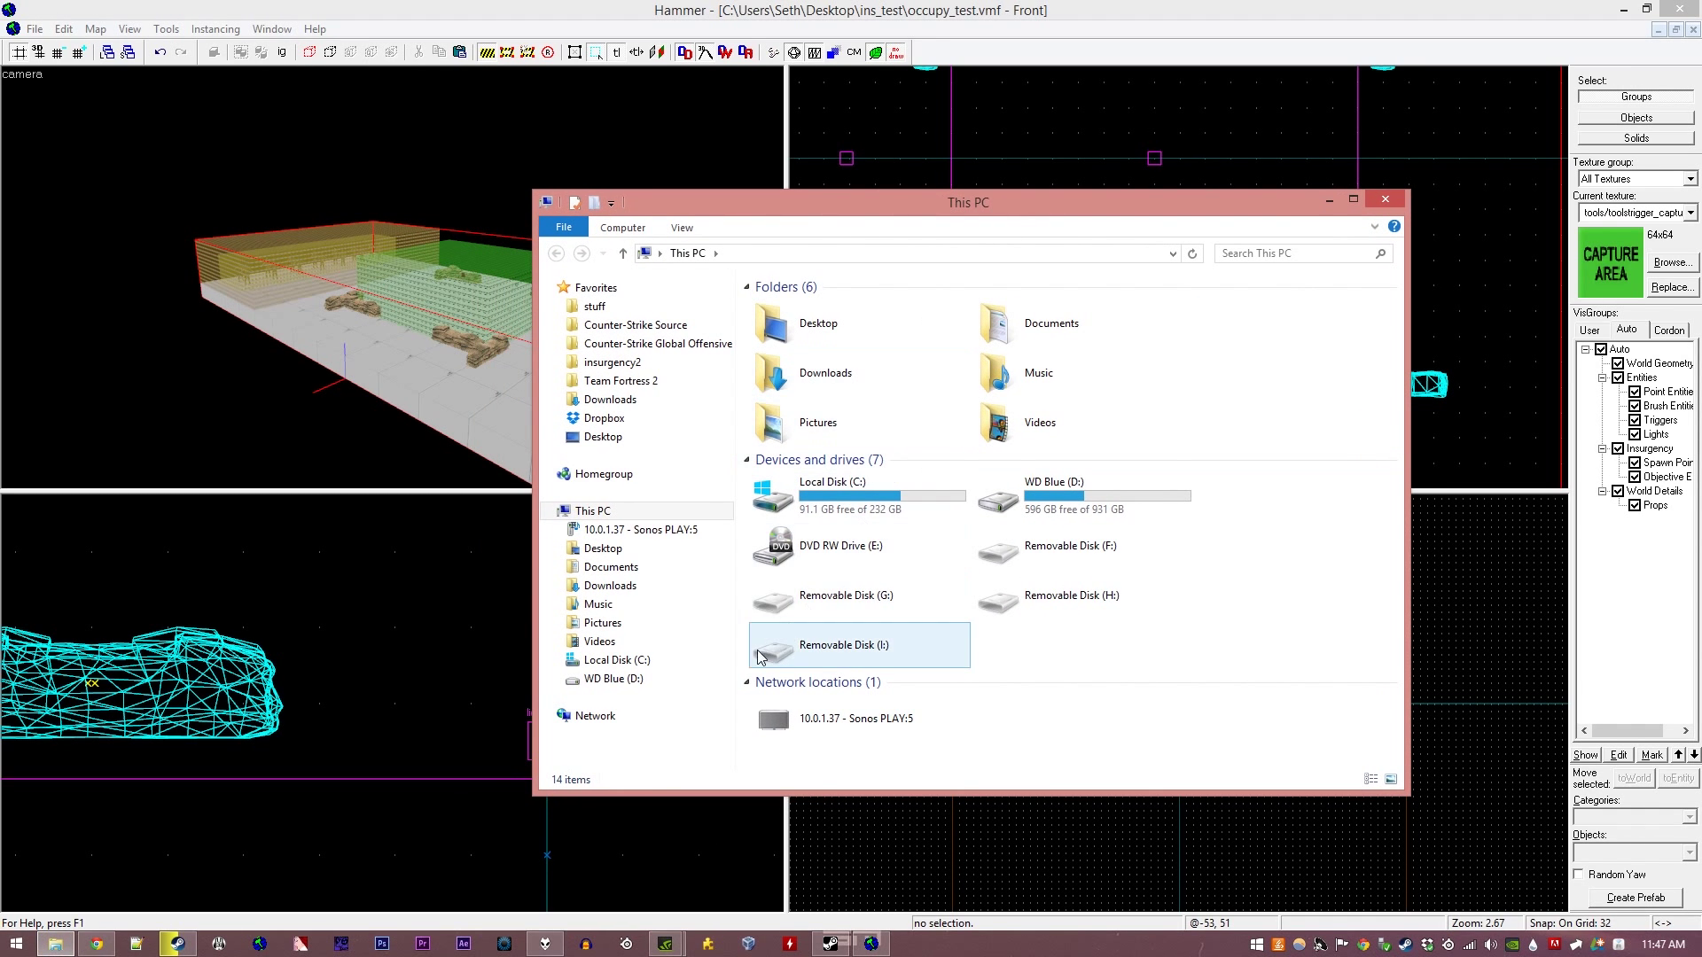
click(661, 681)
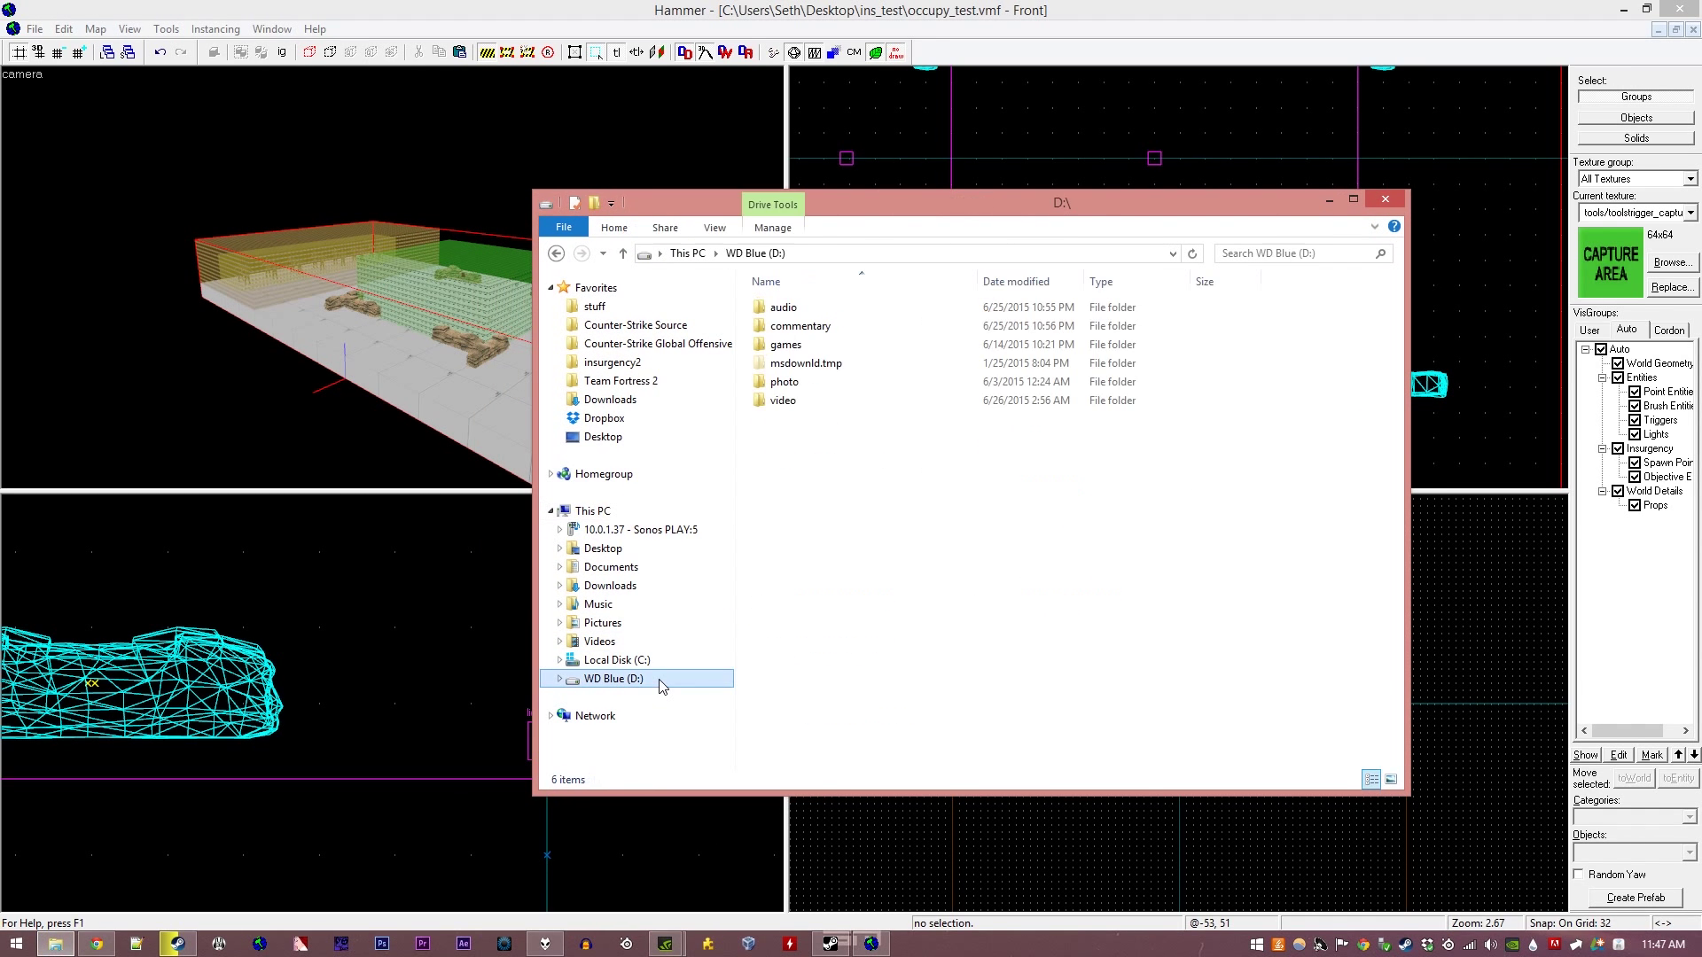
double_click(824, 348)
double_click(826, 363)
double_click(825, 311)
double_click(829, 310)
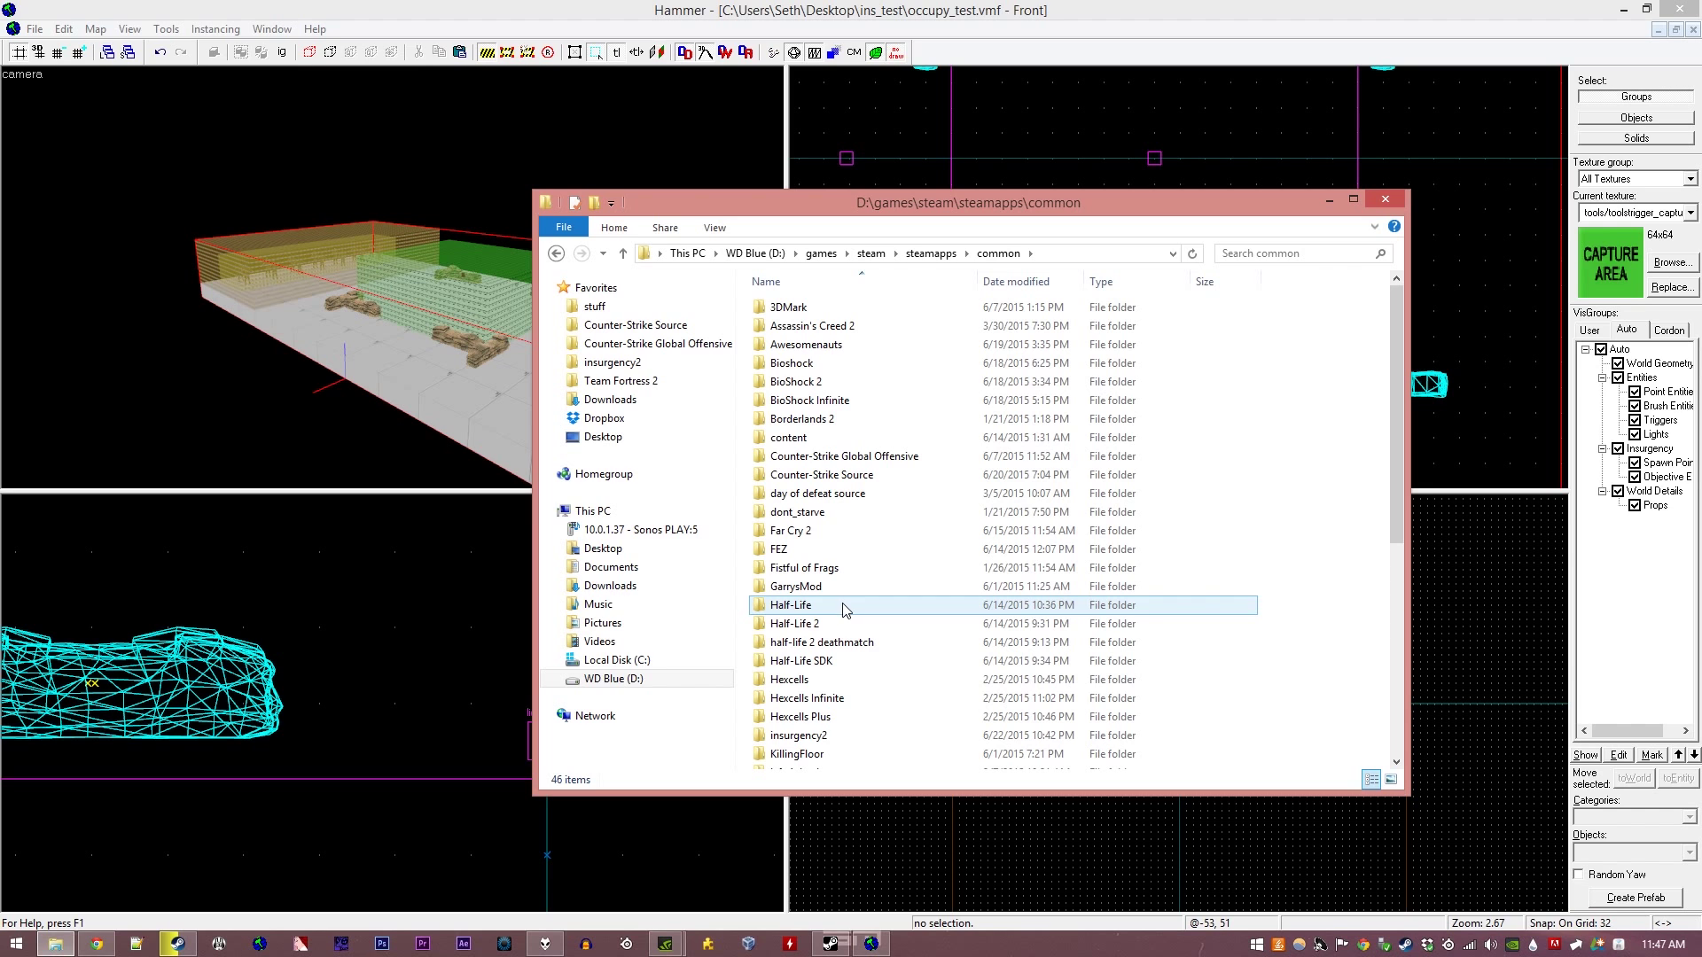
double_click(825, 735)
double_click(835, 384)
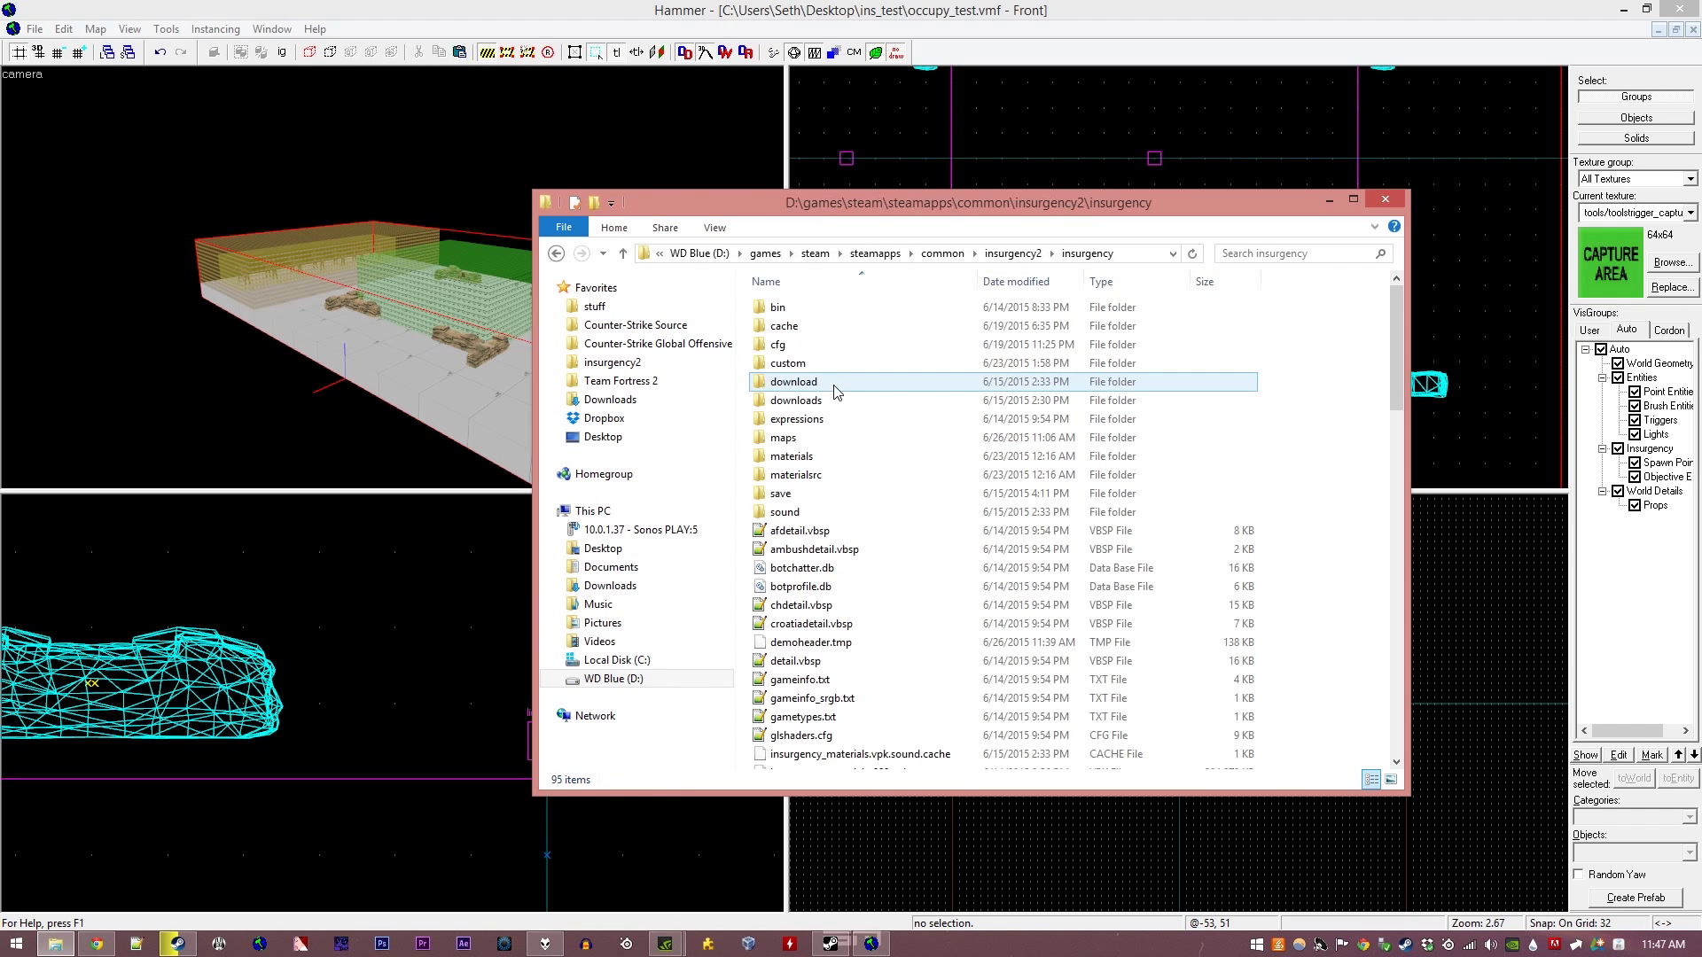
double_click(797, 437)
Step: Examine which BSP, NAV and TXT files accompany the district and heights maps and their coop, hunt, night and survival variants
scroll(851, 678, down, 5)
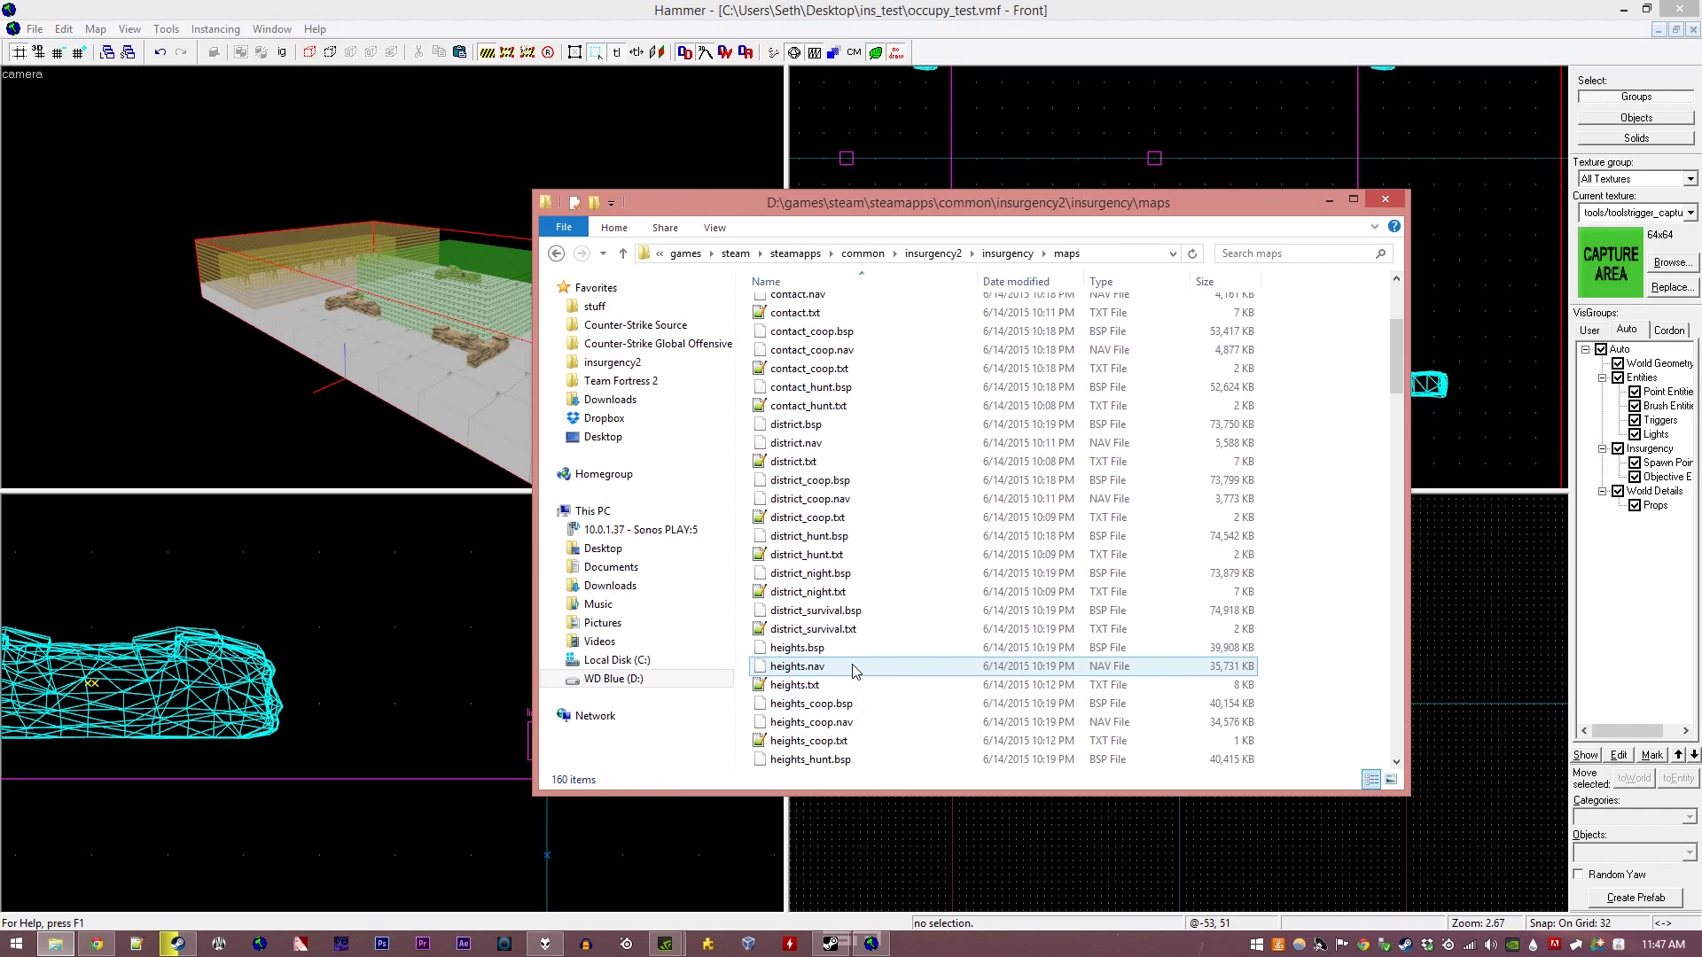
scroll(854, 670, down, 2)
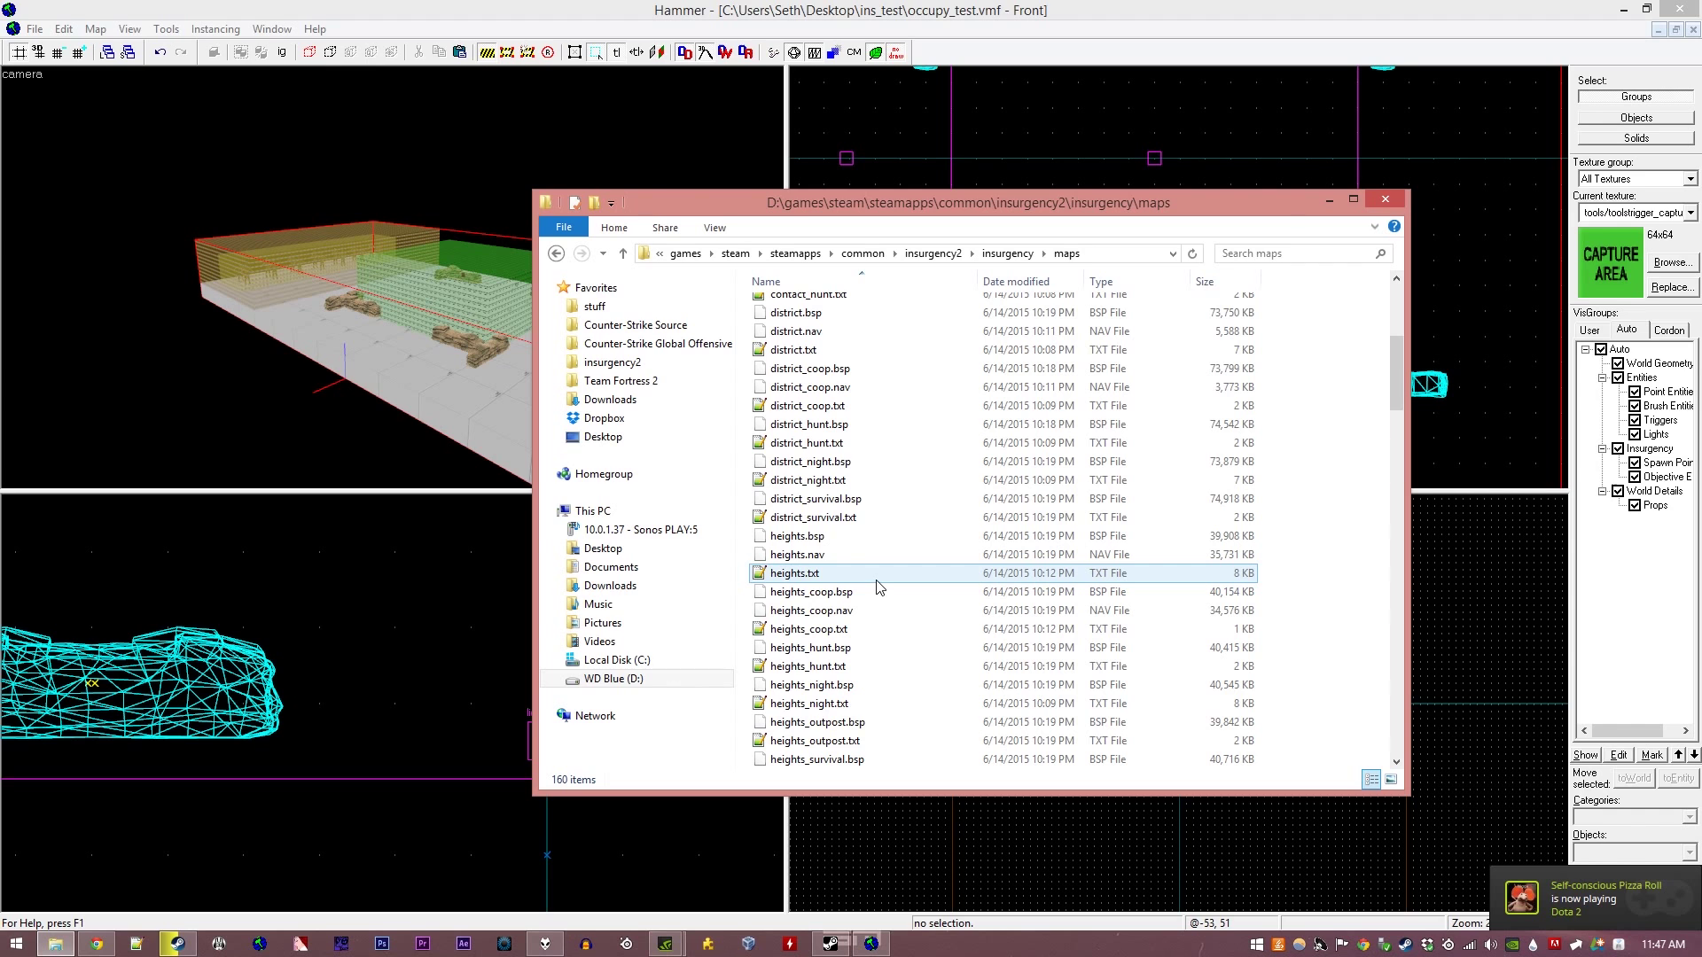
click(876, 574)
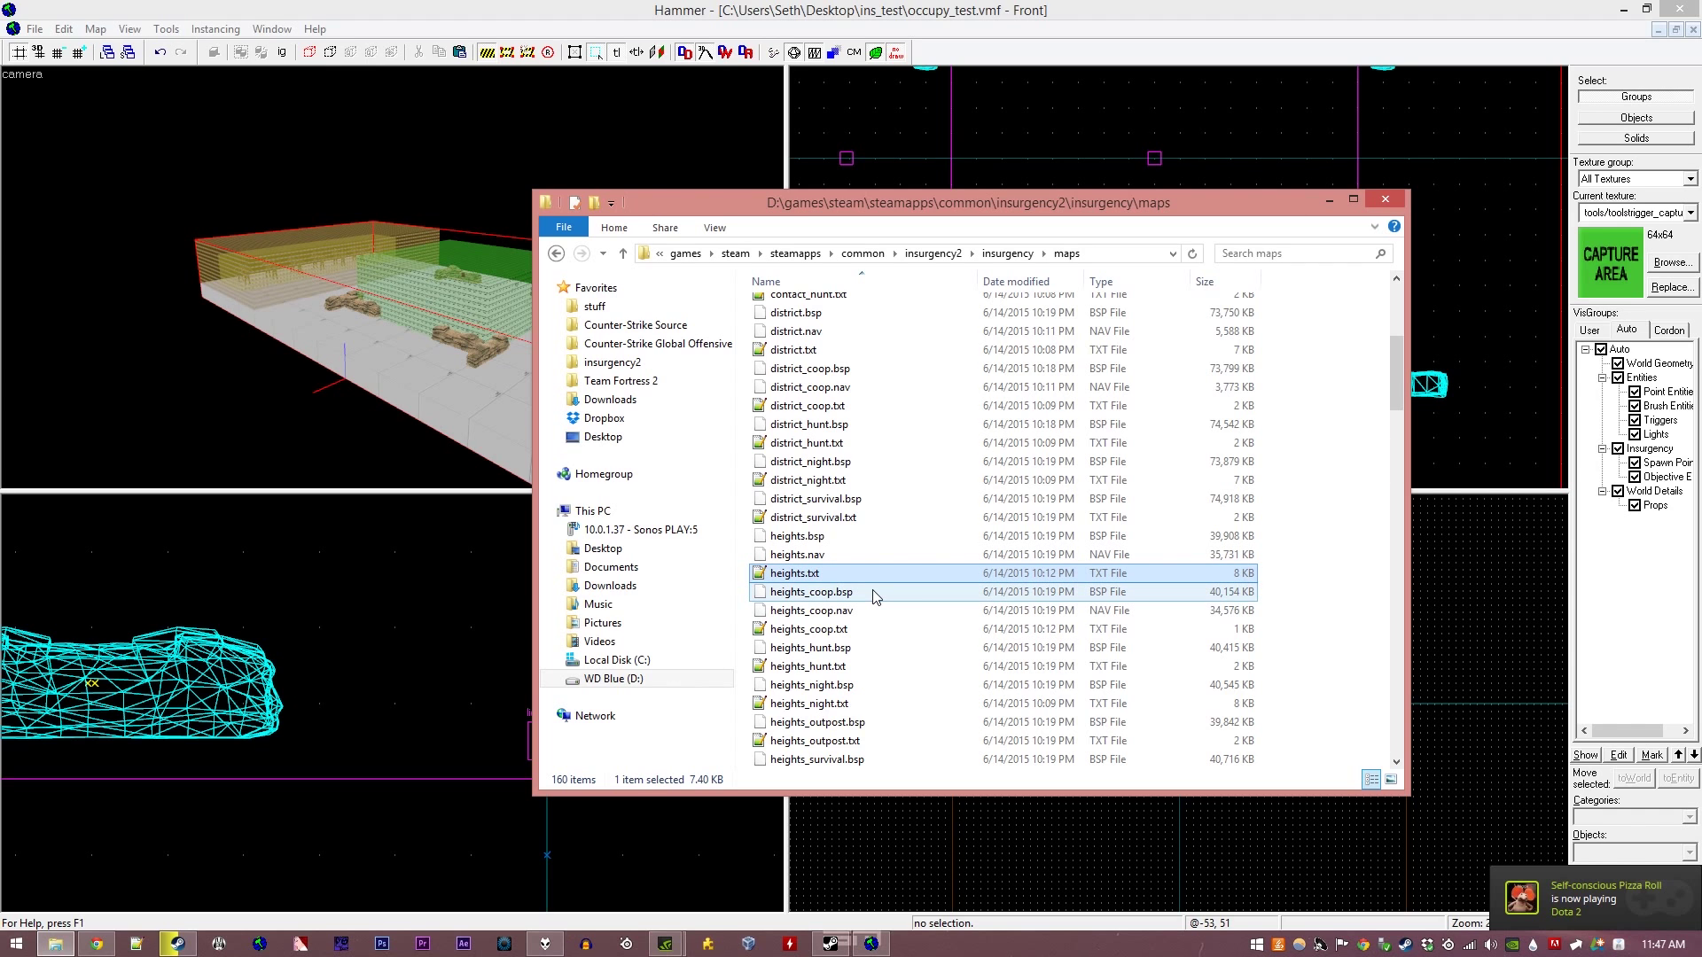
click(874, 593)
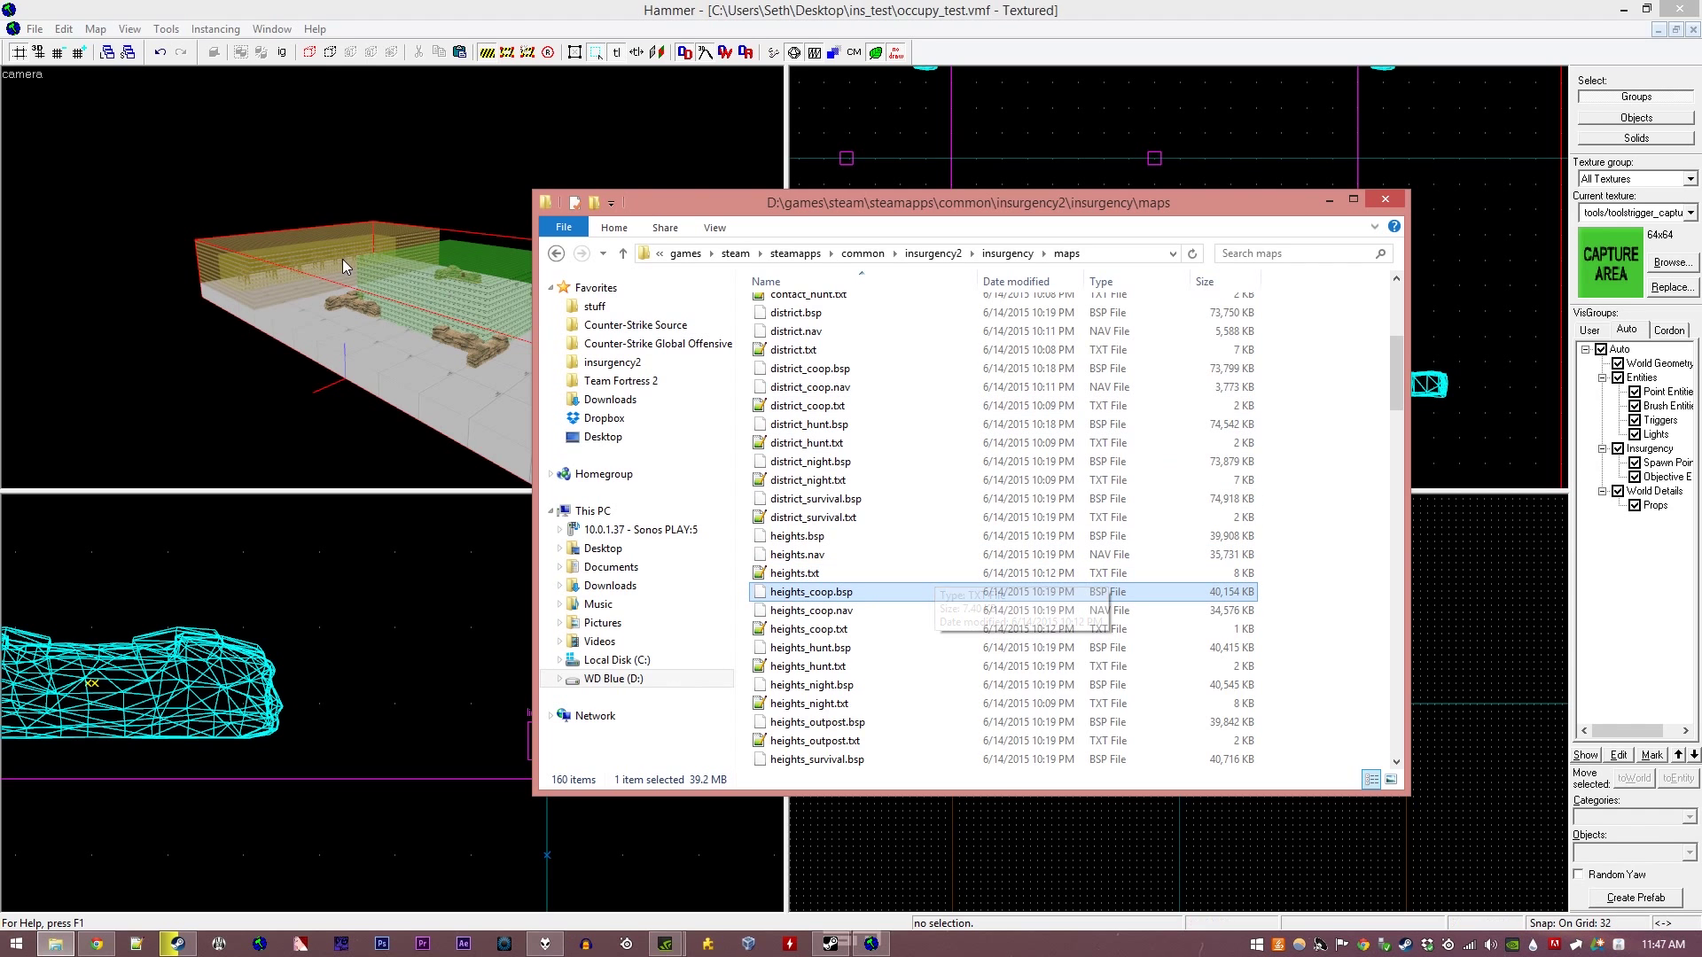
double_click(792, 594)
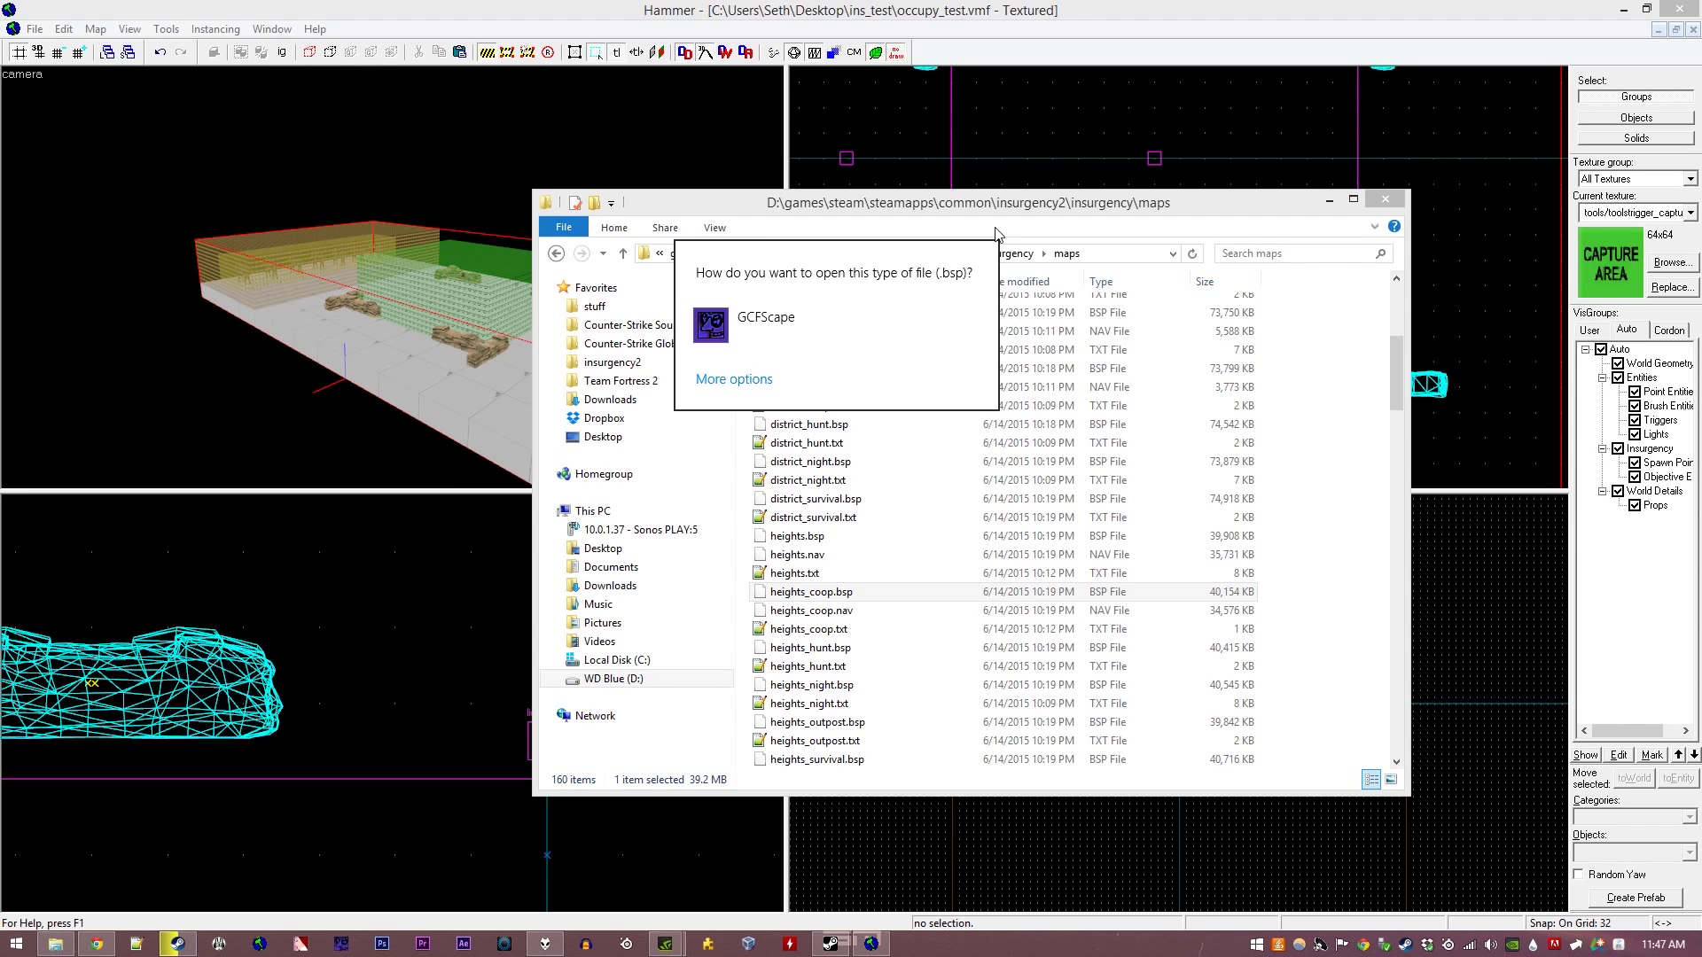
click(997, 234)
click(887, 617)
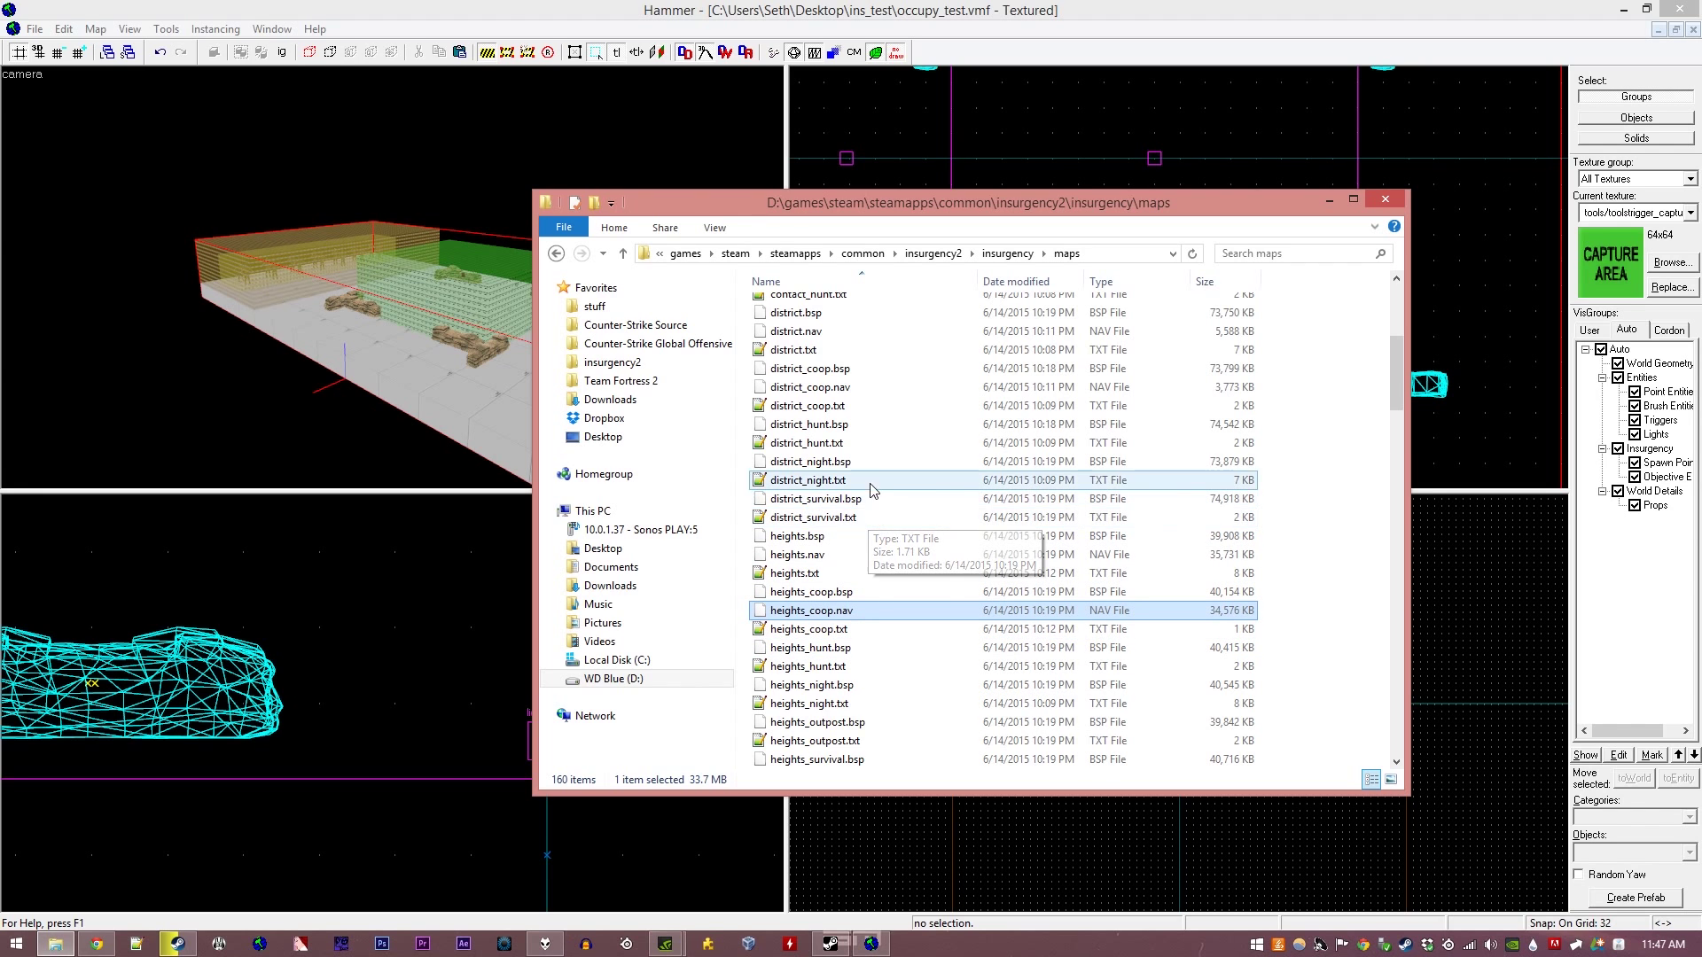
click(851, 388)
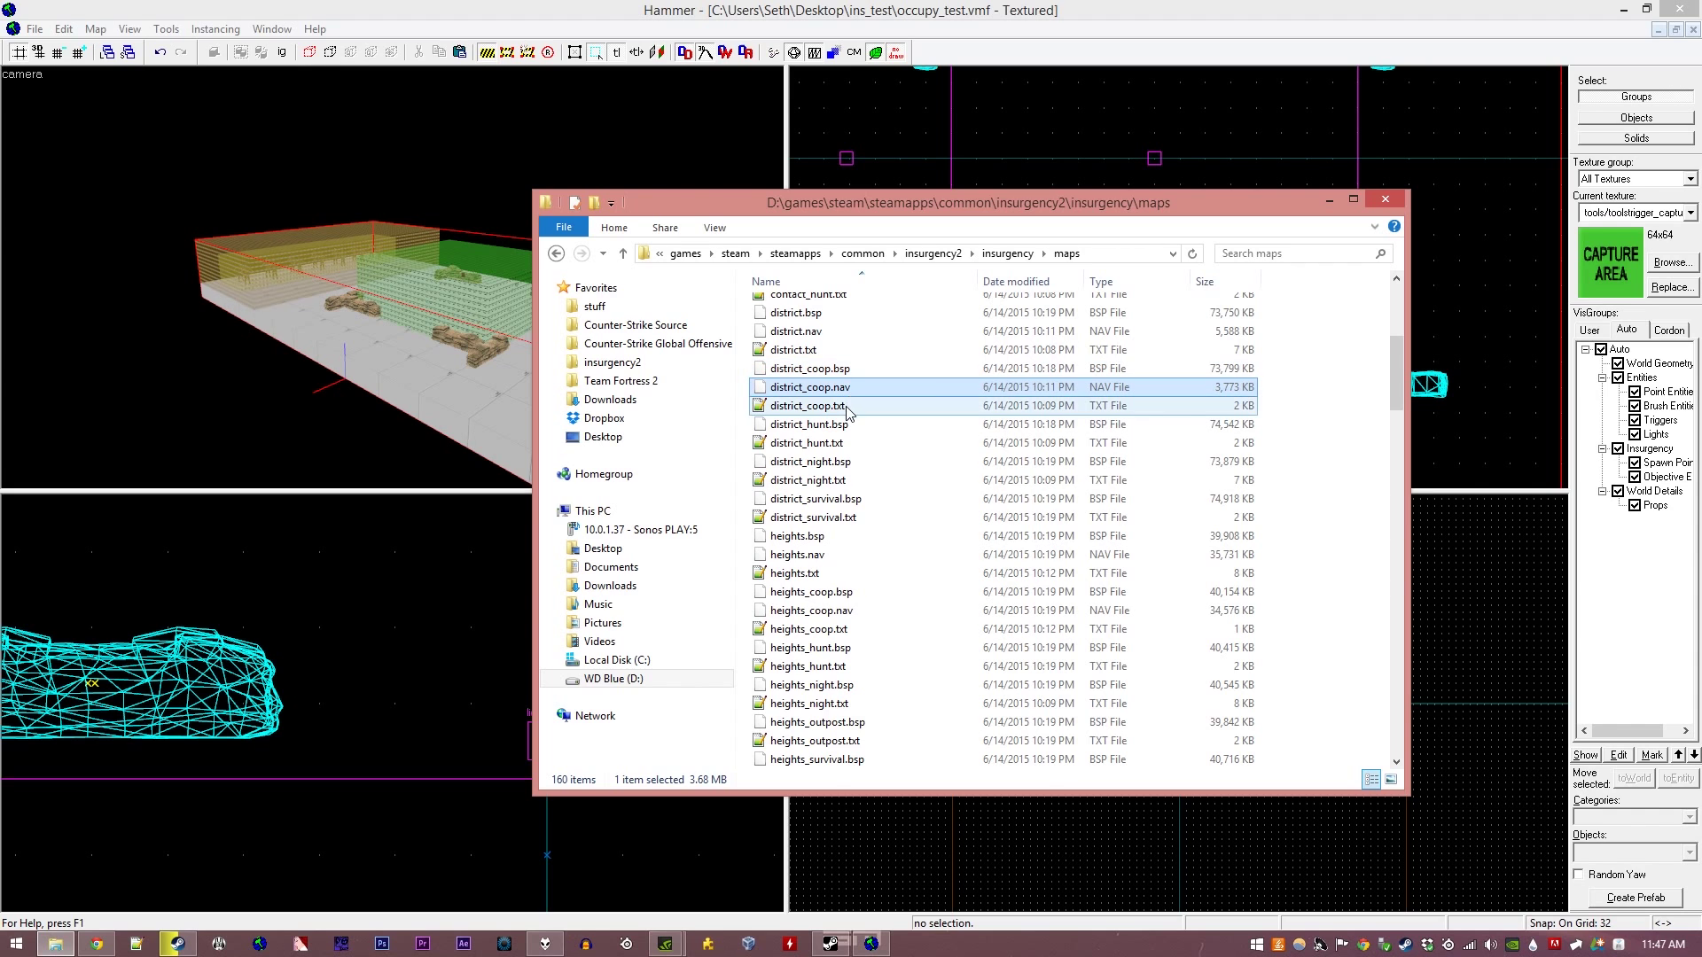
click(842, 407)
click(845, 425)
click(849, 462)
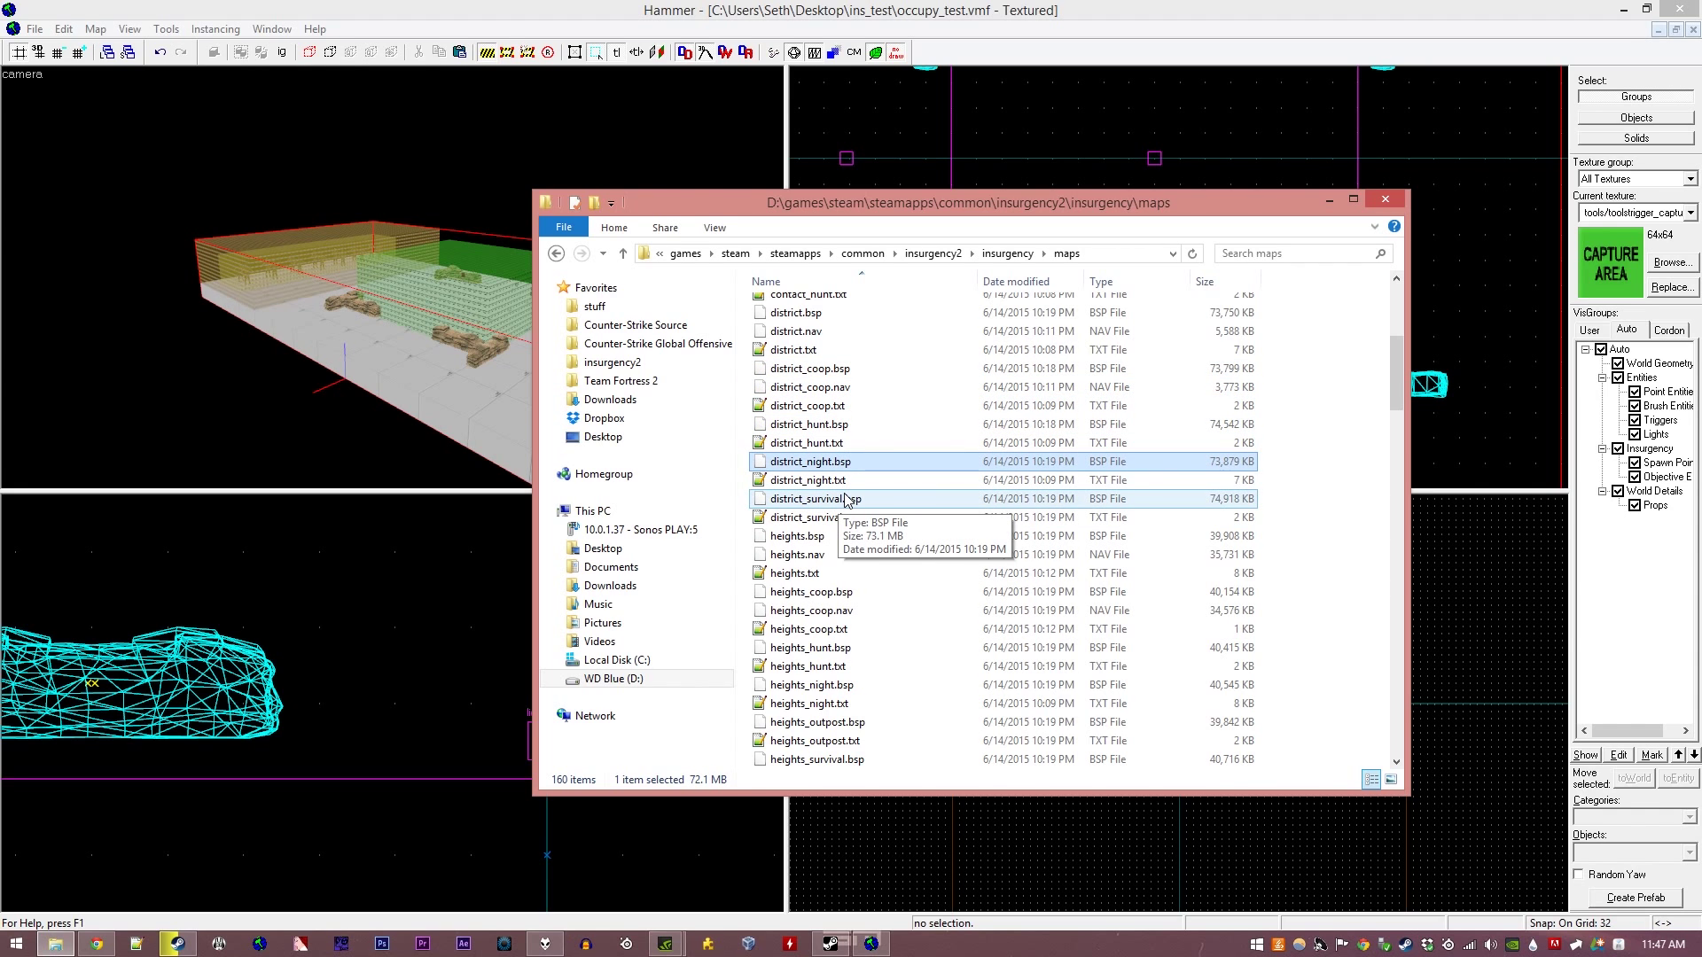
click(822, 316)
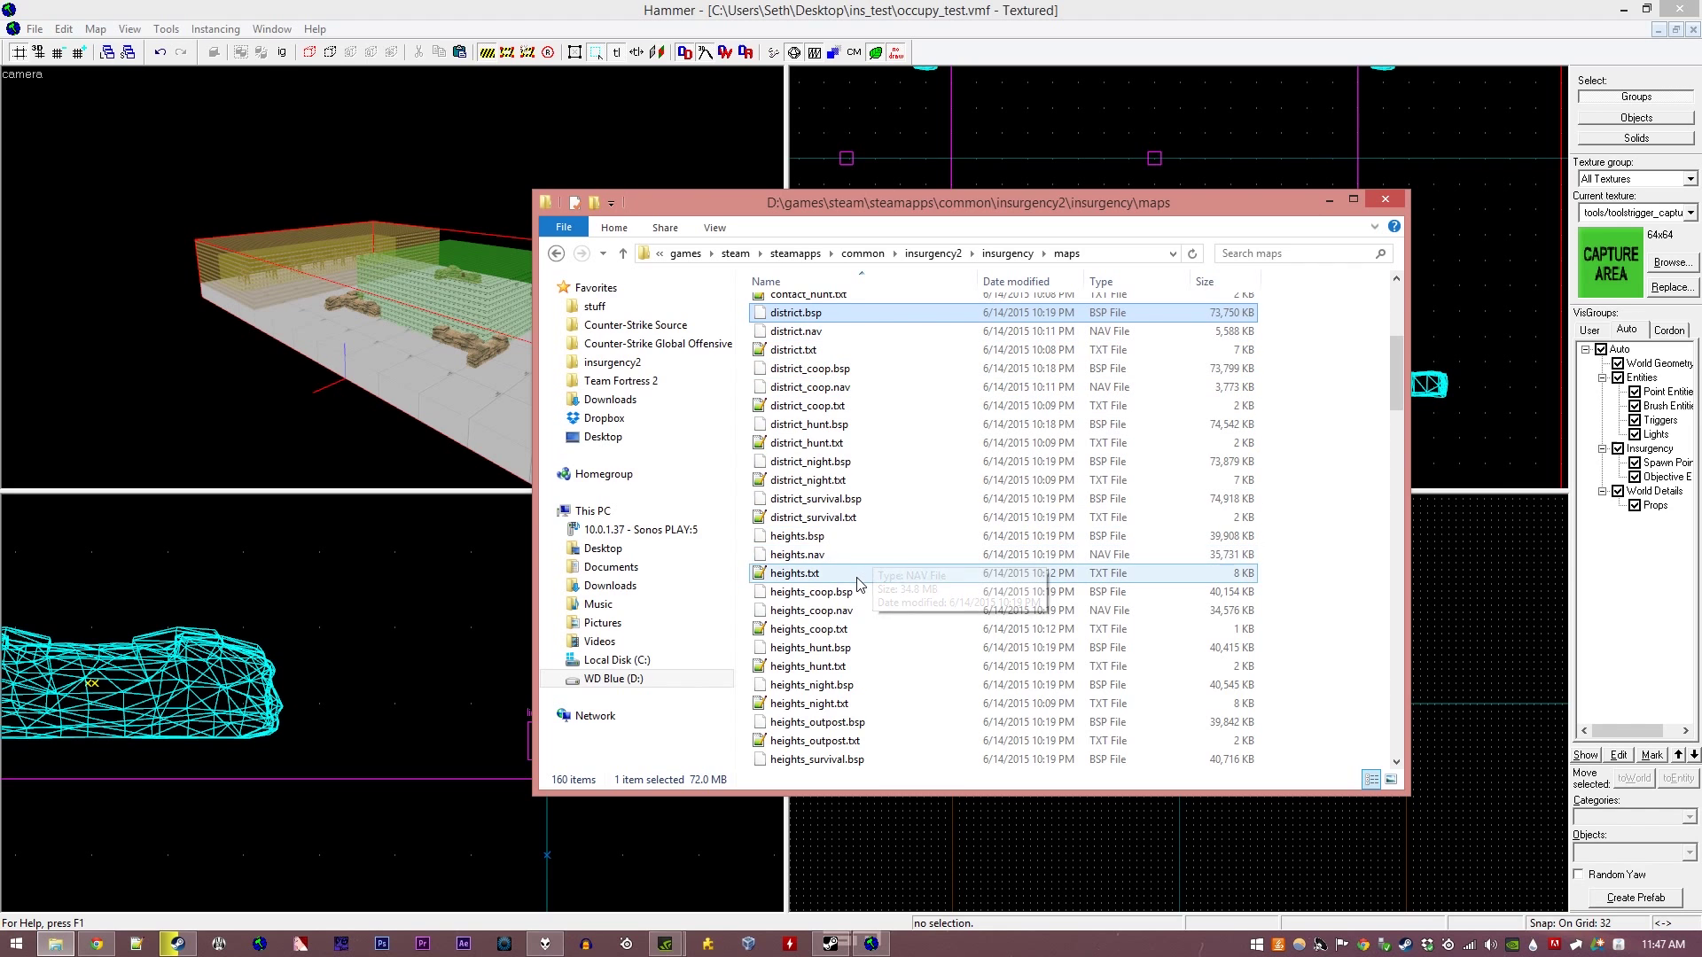
Step: Find verticality.txt in the maps folder and open it in Notepad++
scroll(864, 656, down, 6)
scroll(864, 656, down, 20)
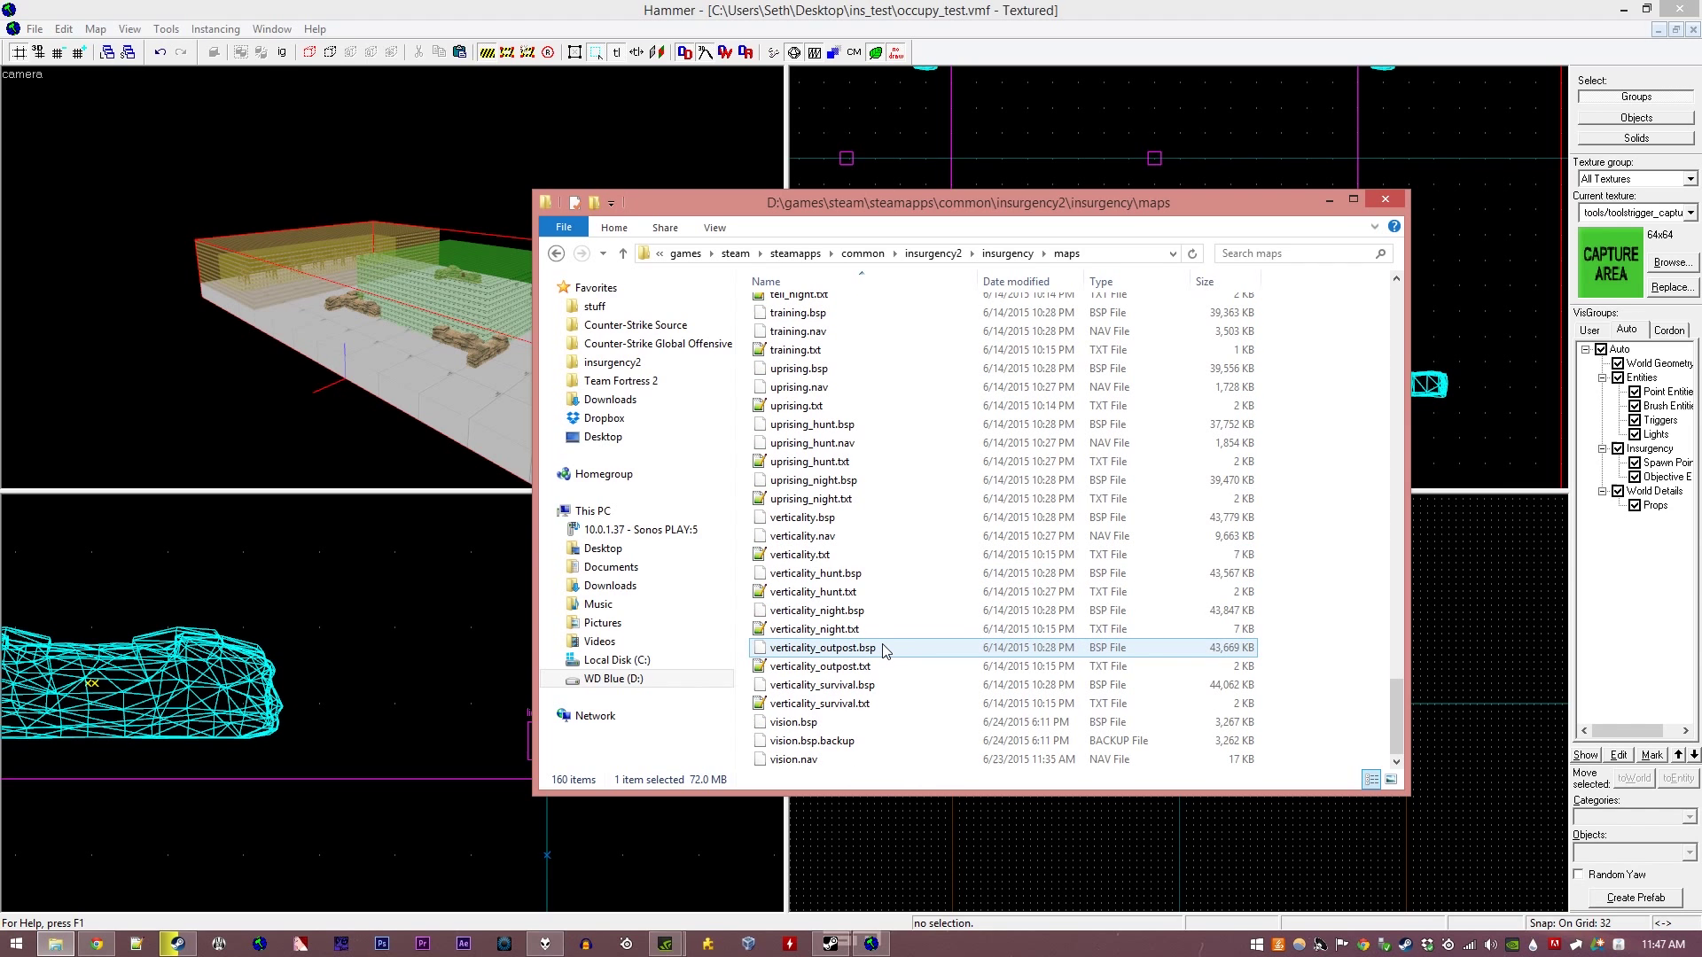
double_click(883, 557)
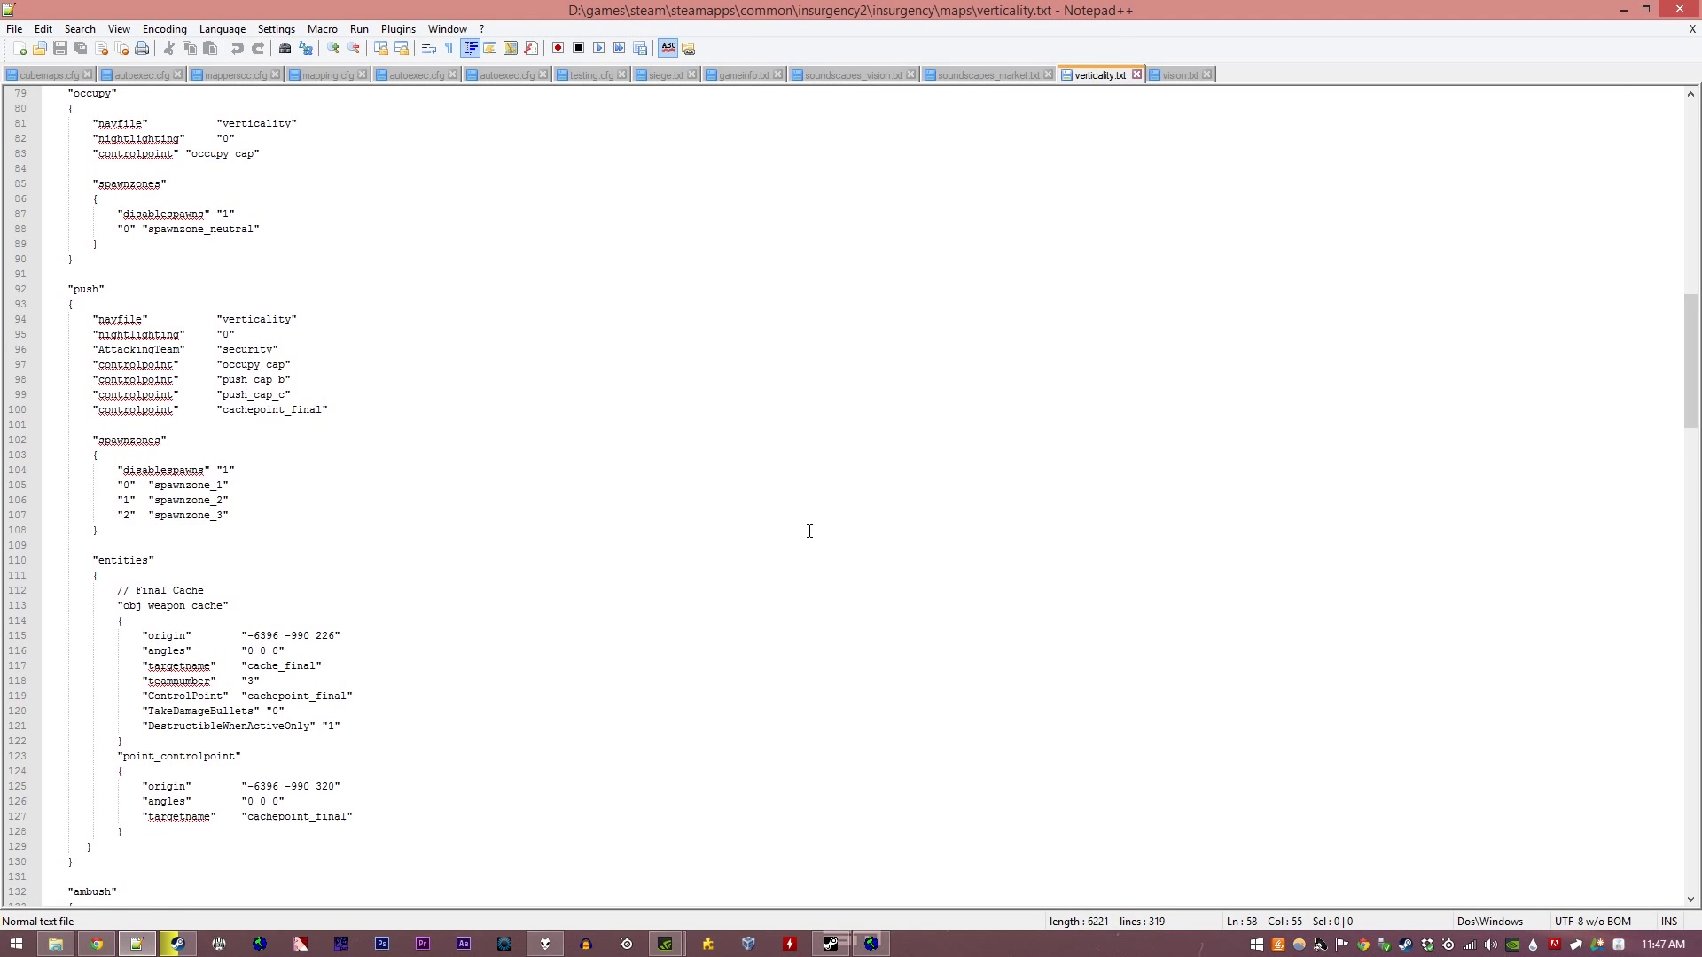
Step: Review the supported modes comment and the start of the skirmish section at the beginning of verticality.txt
scroll(809, 530, up, 11)
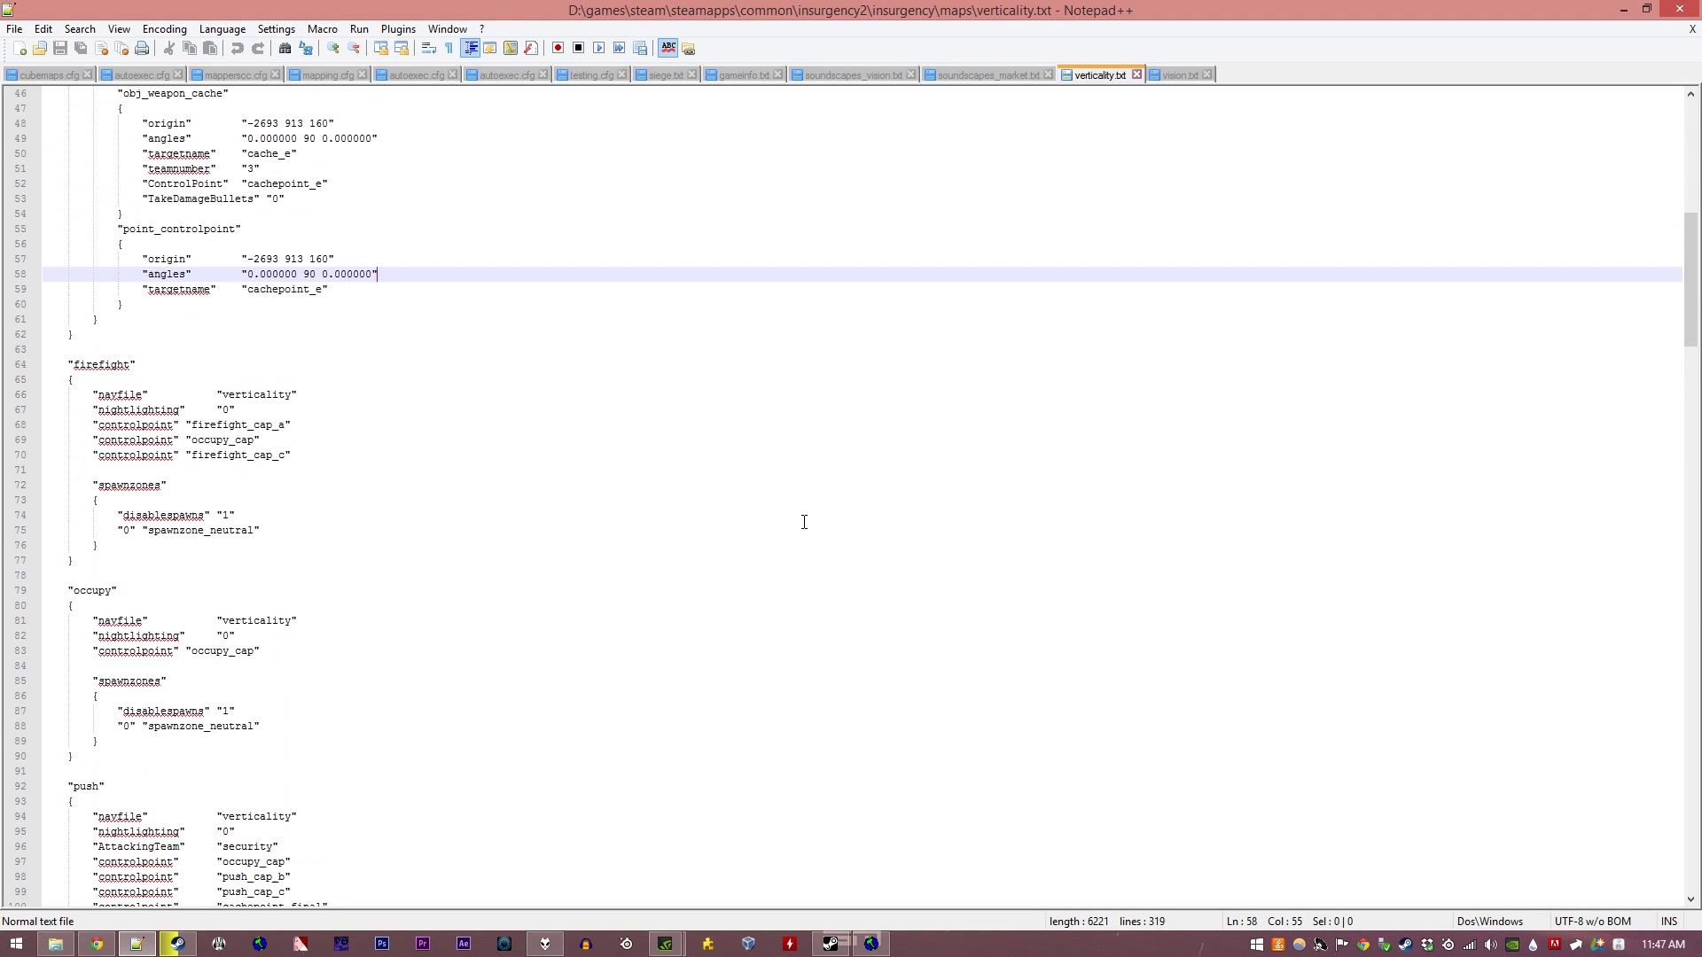
scroll(804, 523, up, 15)
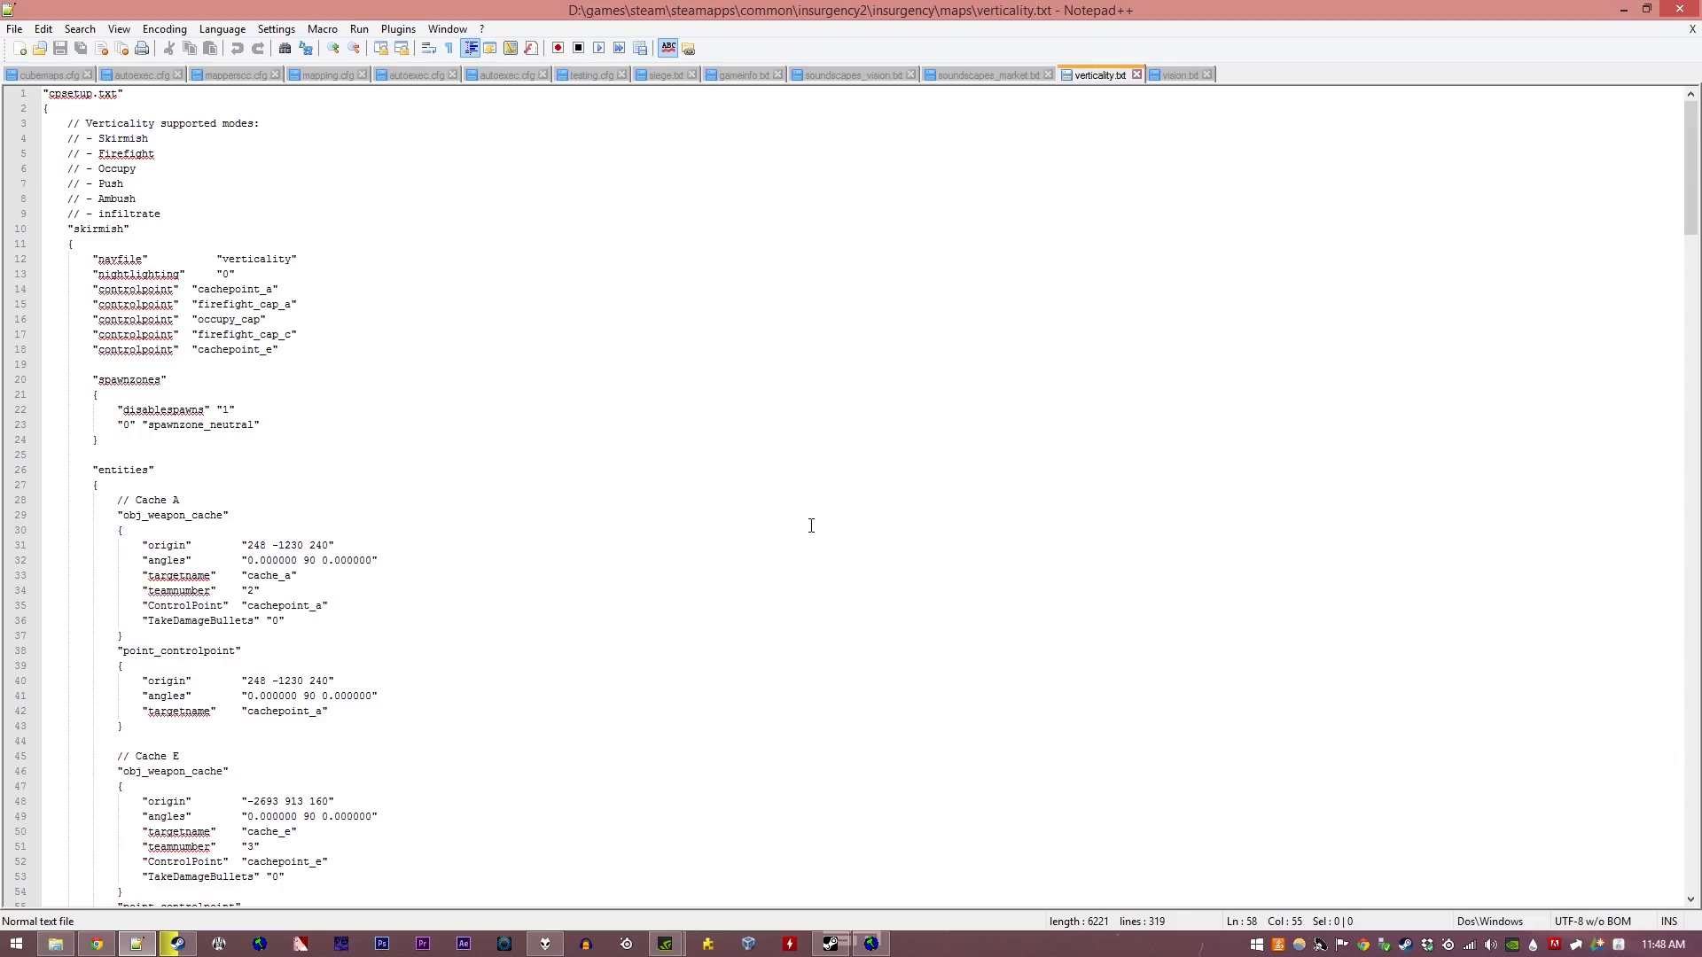
drag(133, 230, 176, 218)
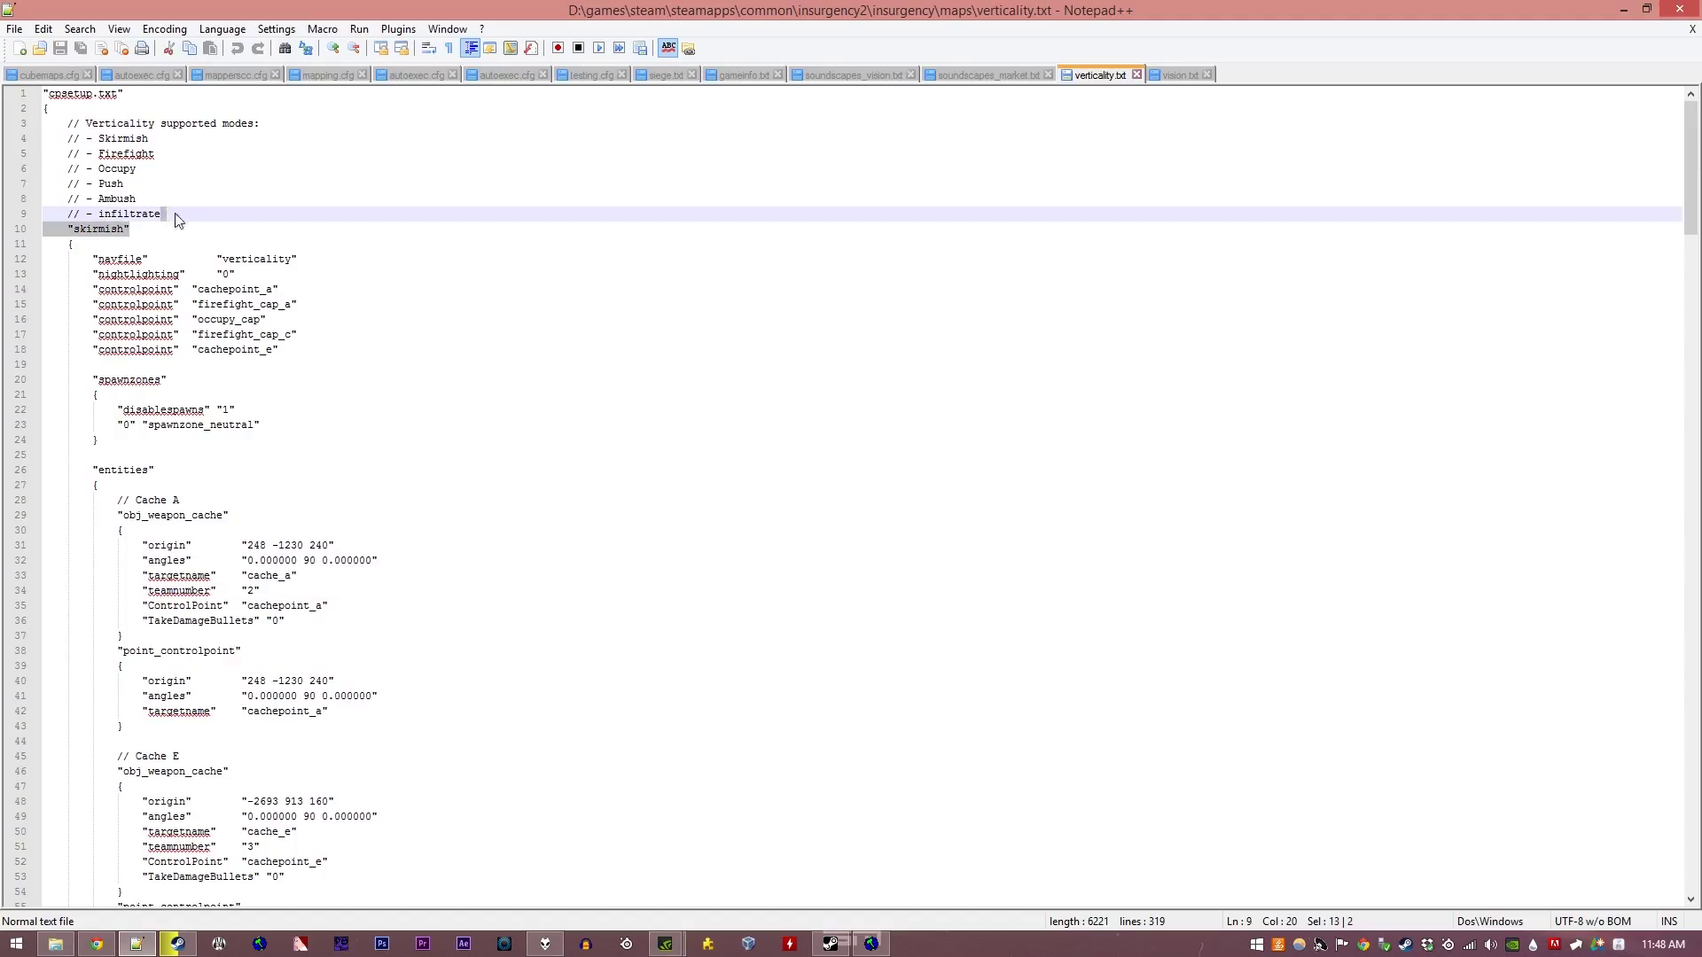
click(212, 208)
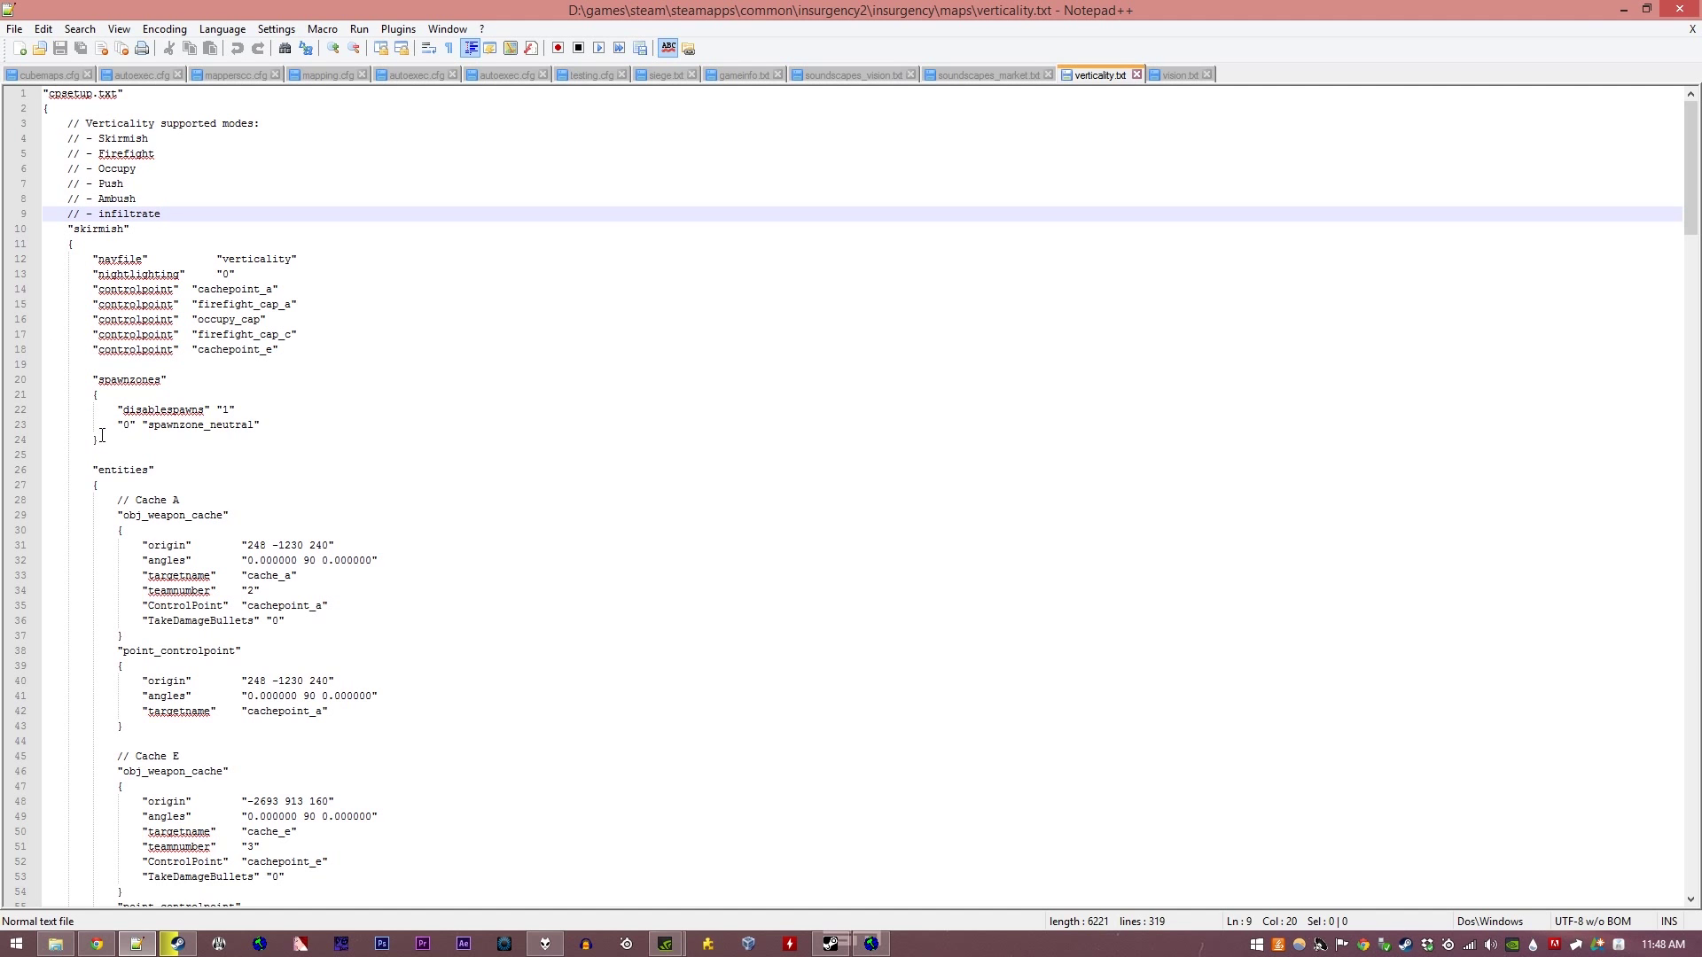
Step: Examine the occupy section of verticality.txt, covering its navfile, nightlighting, controlpoint and spawnzones entries
scroll(102, 435, down, 11)
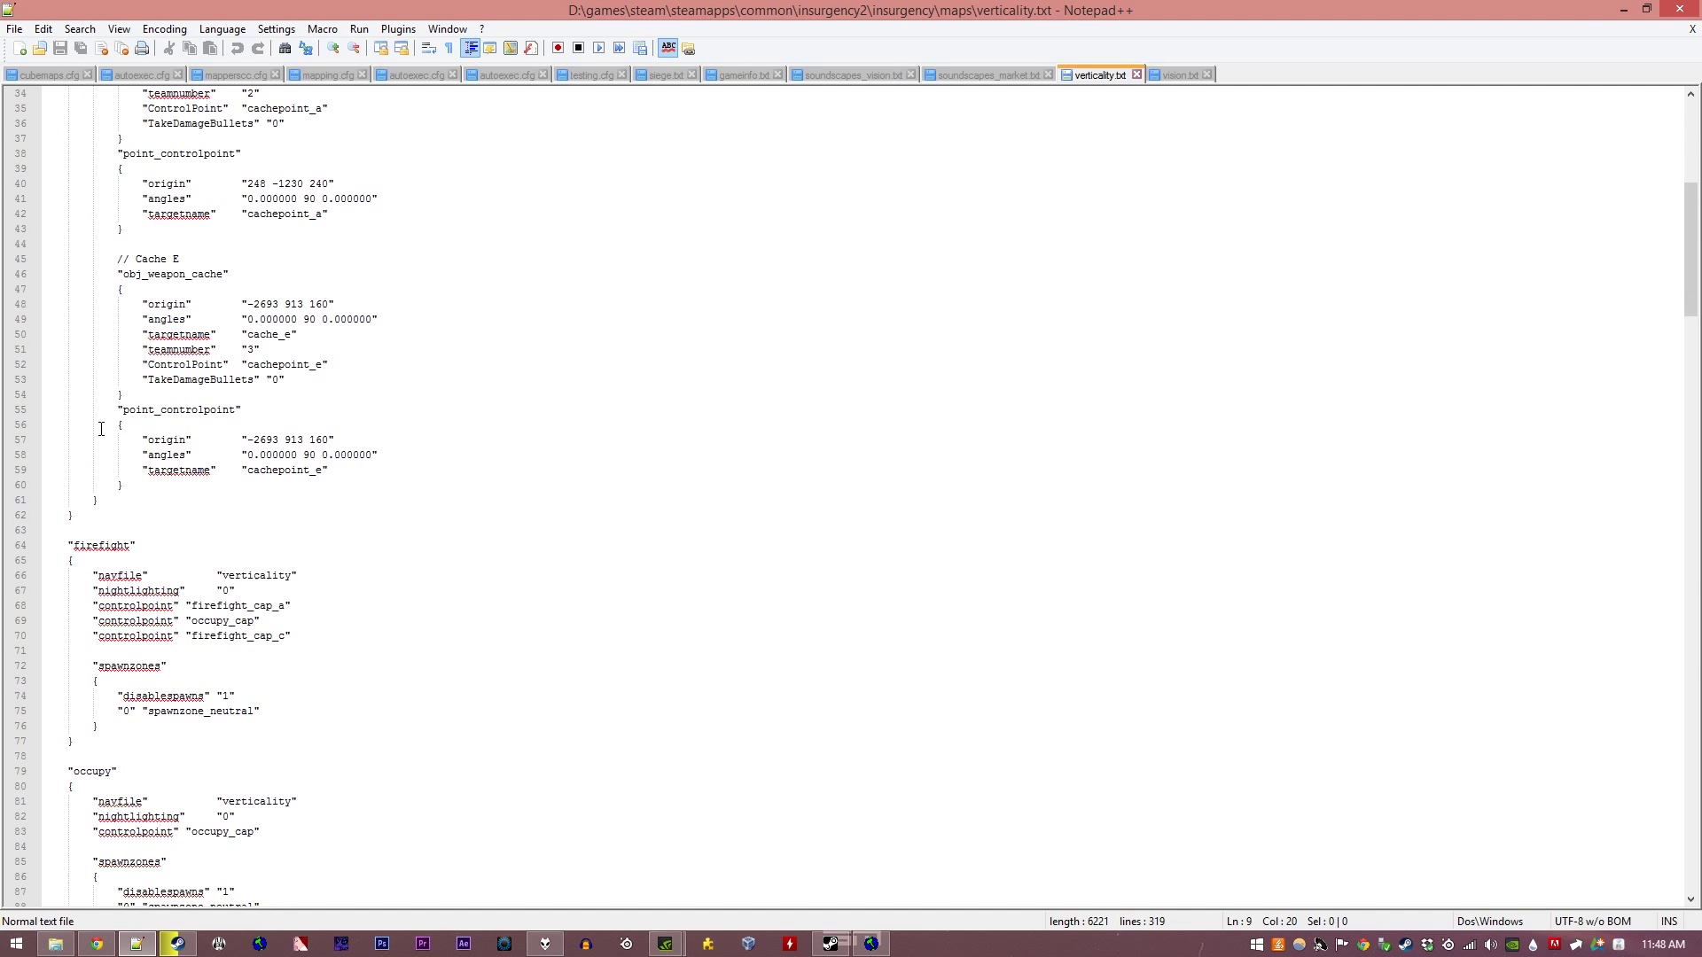
scroll(102, 429, down, 9)
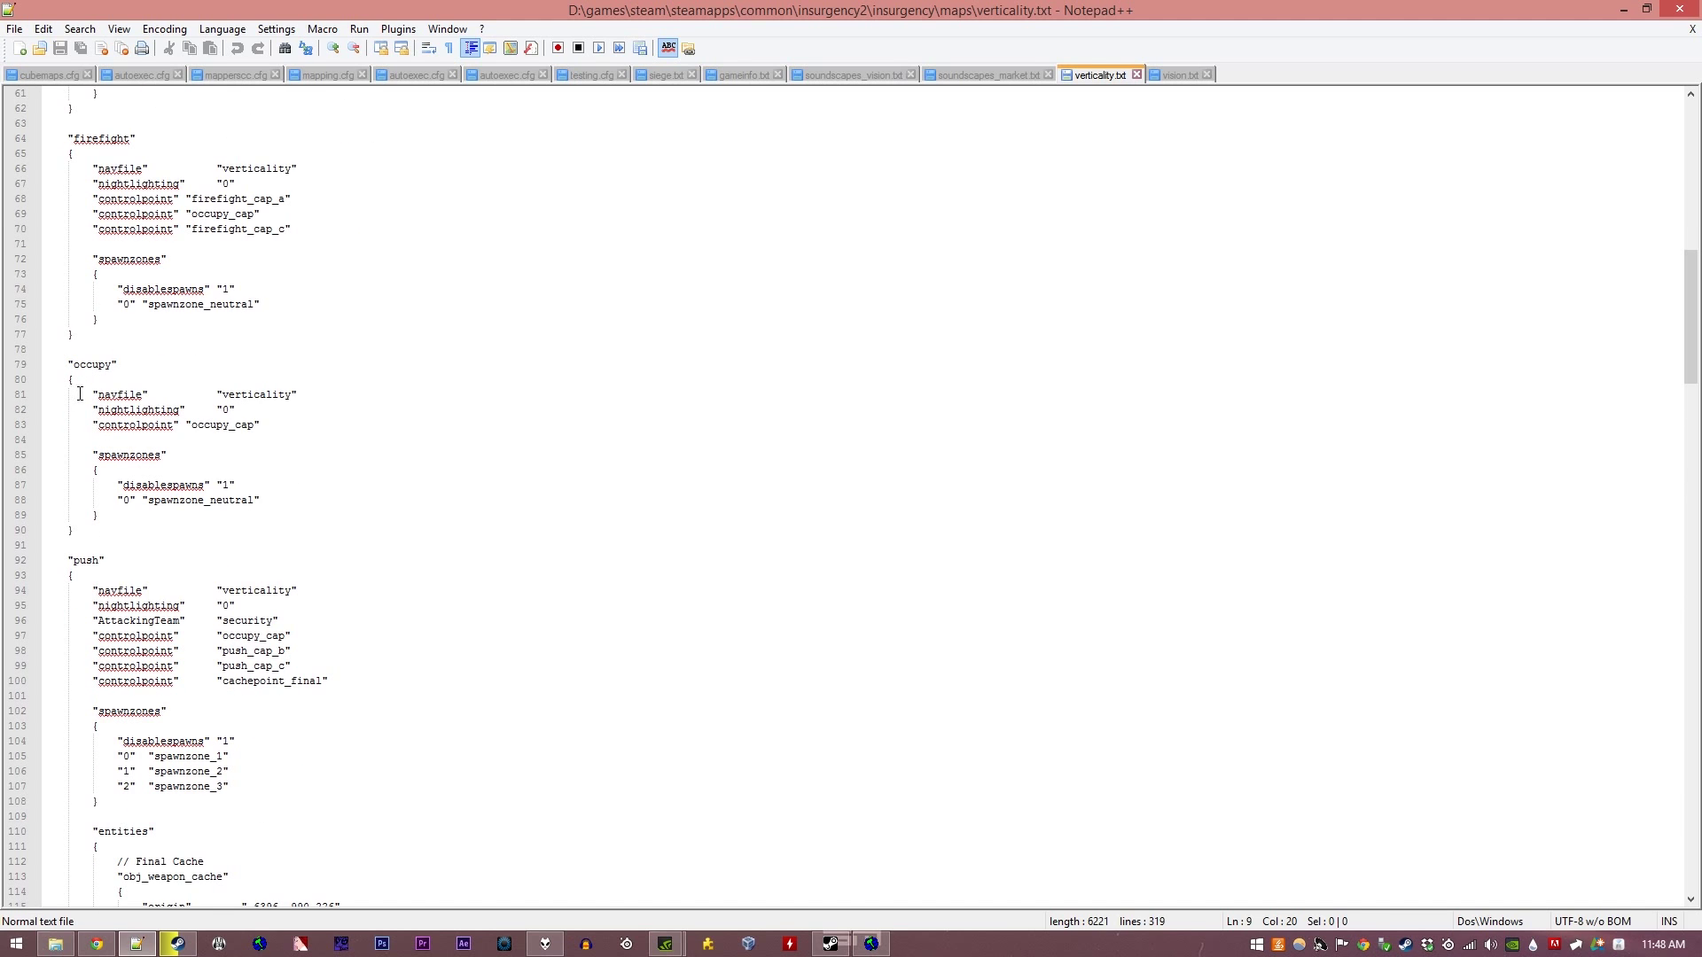
drag(80, 394, 331, 400)
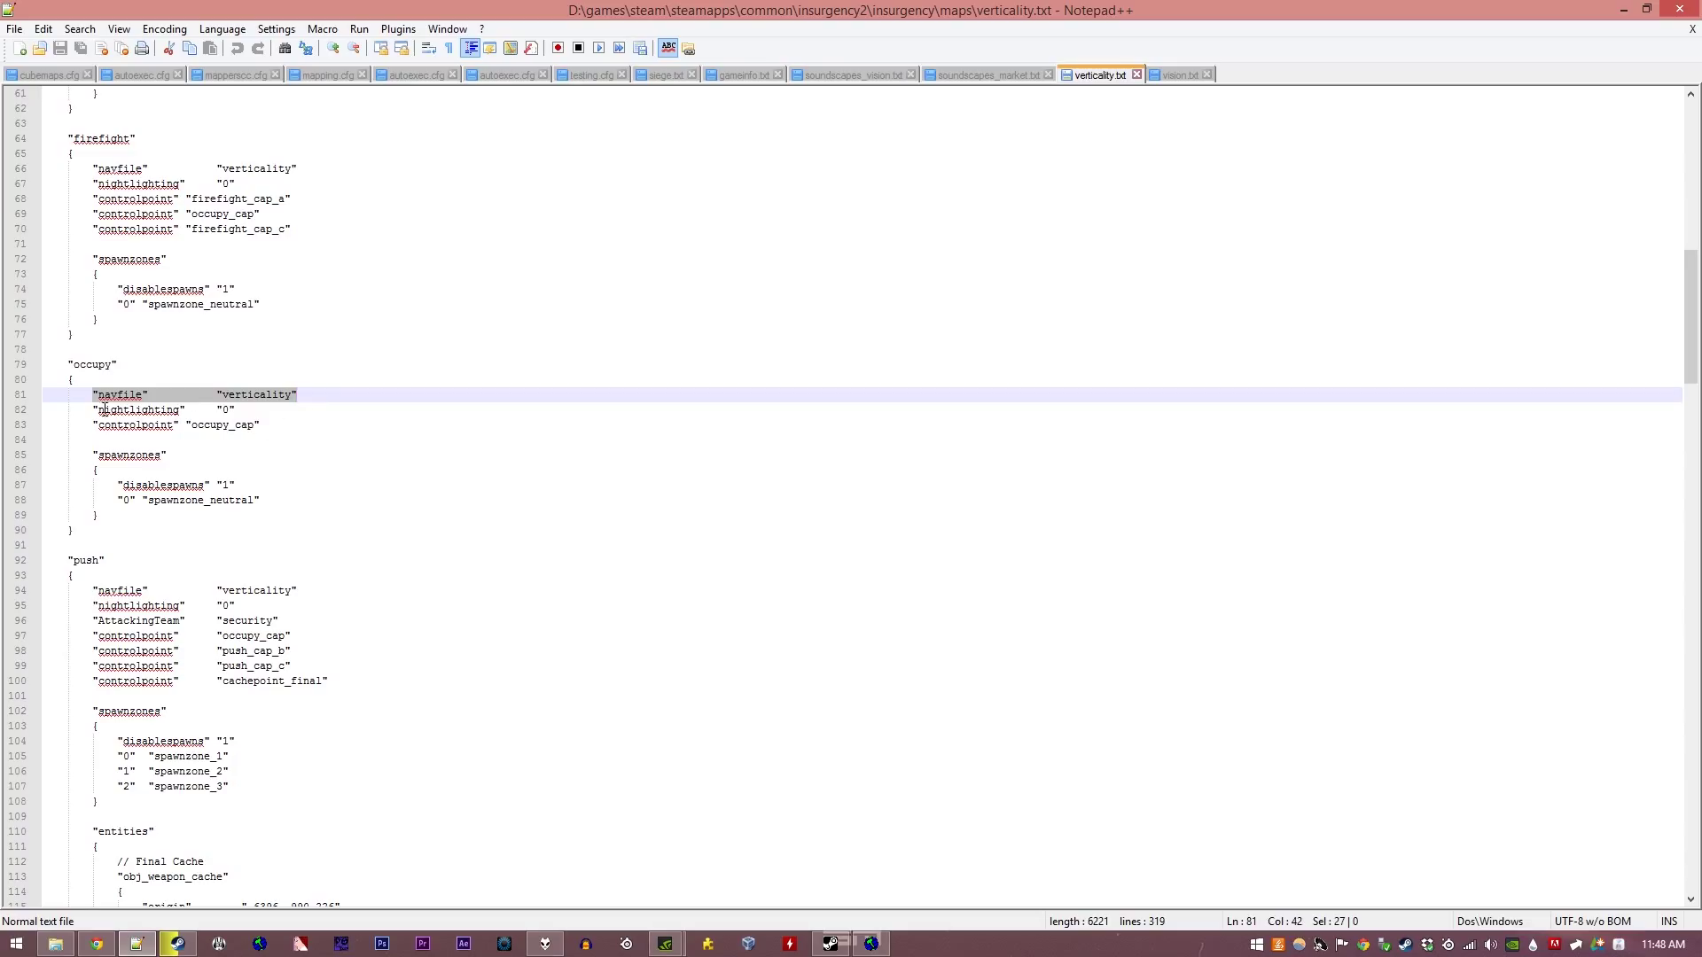
drag(93, 410, 240, 416)
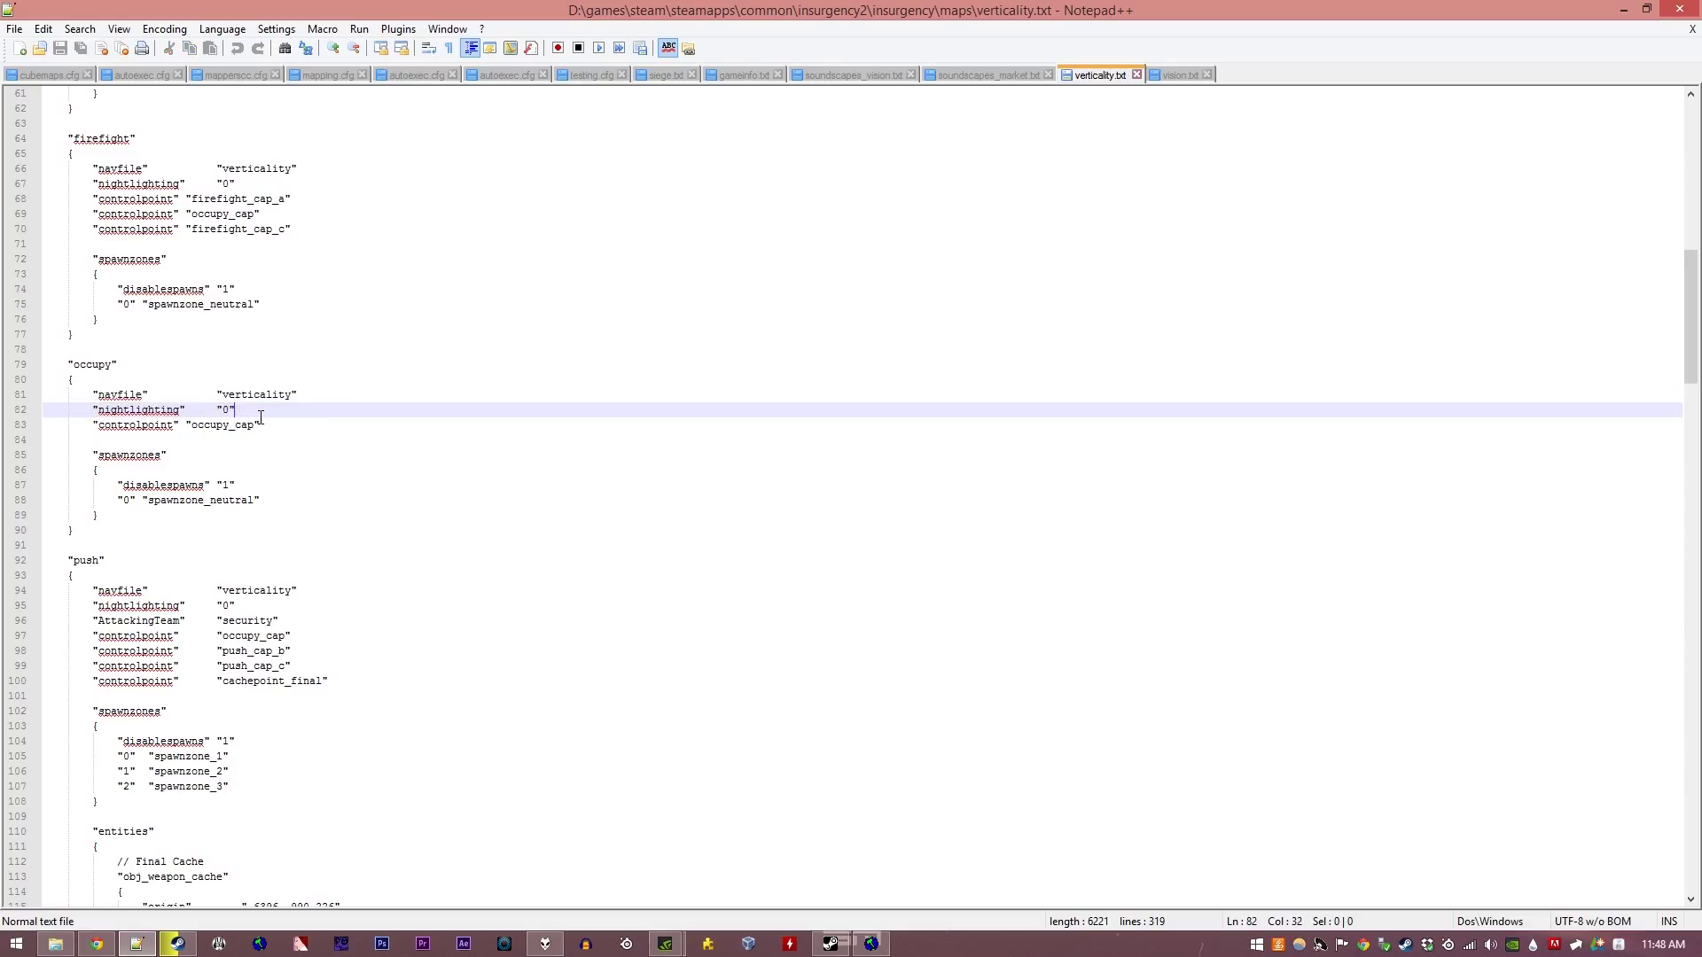
drag(93, 410, 238, 409)
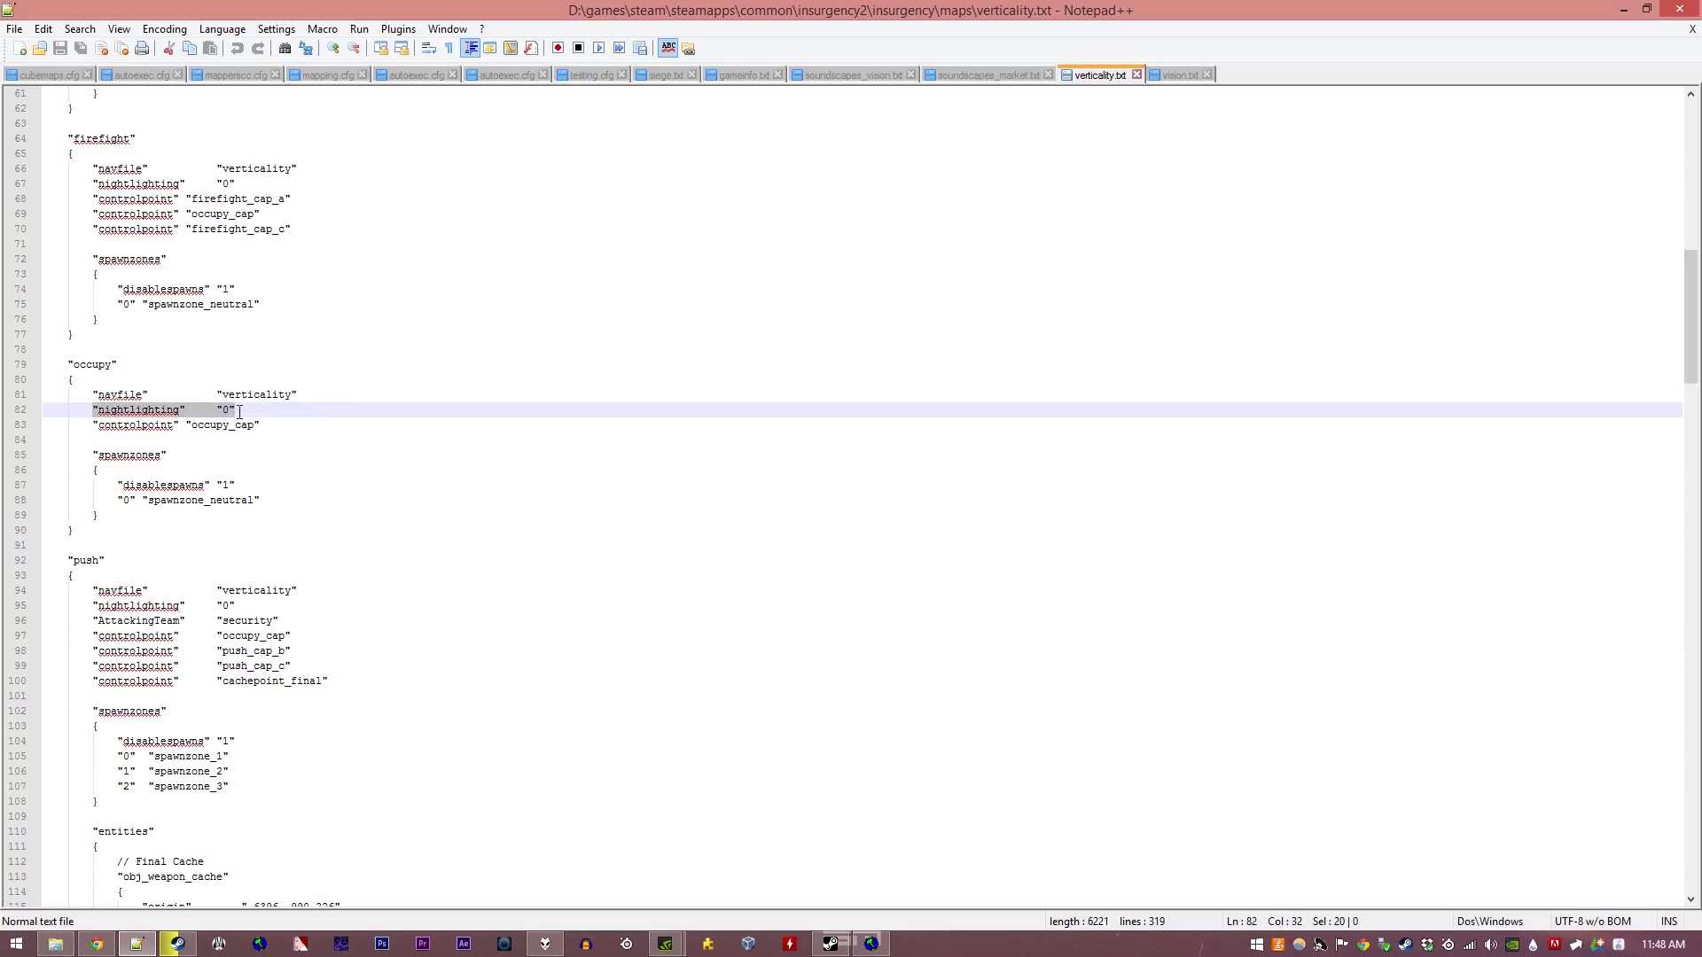
drag(95, 426, 265, 429)
click(266, 429)
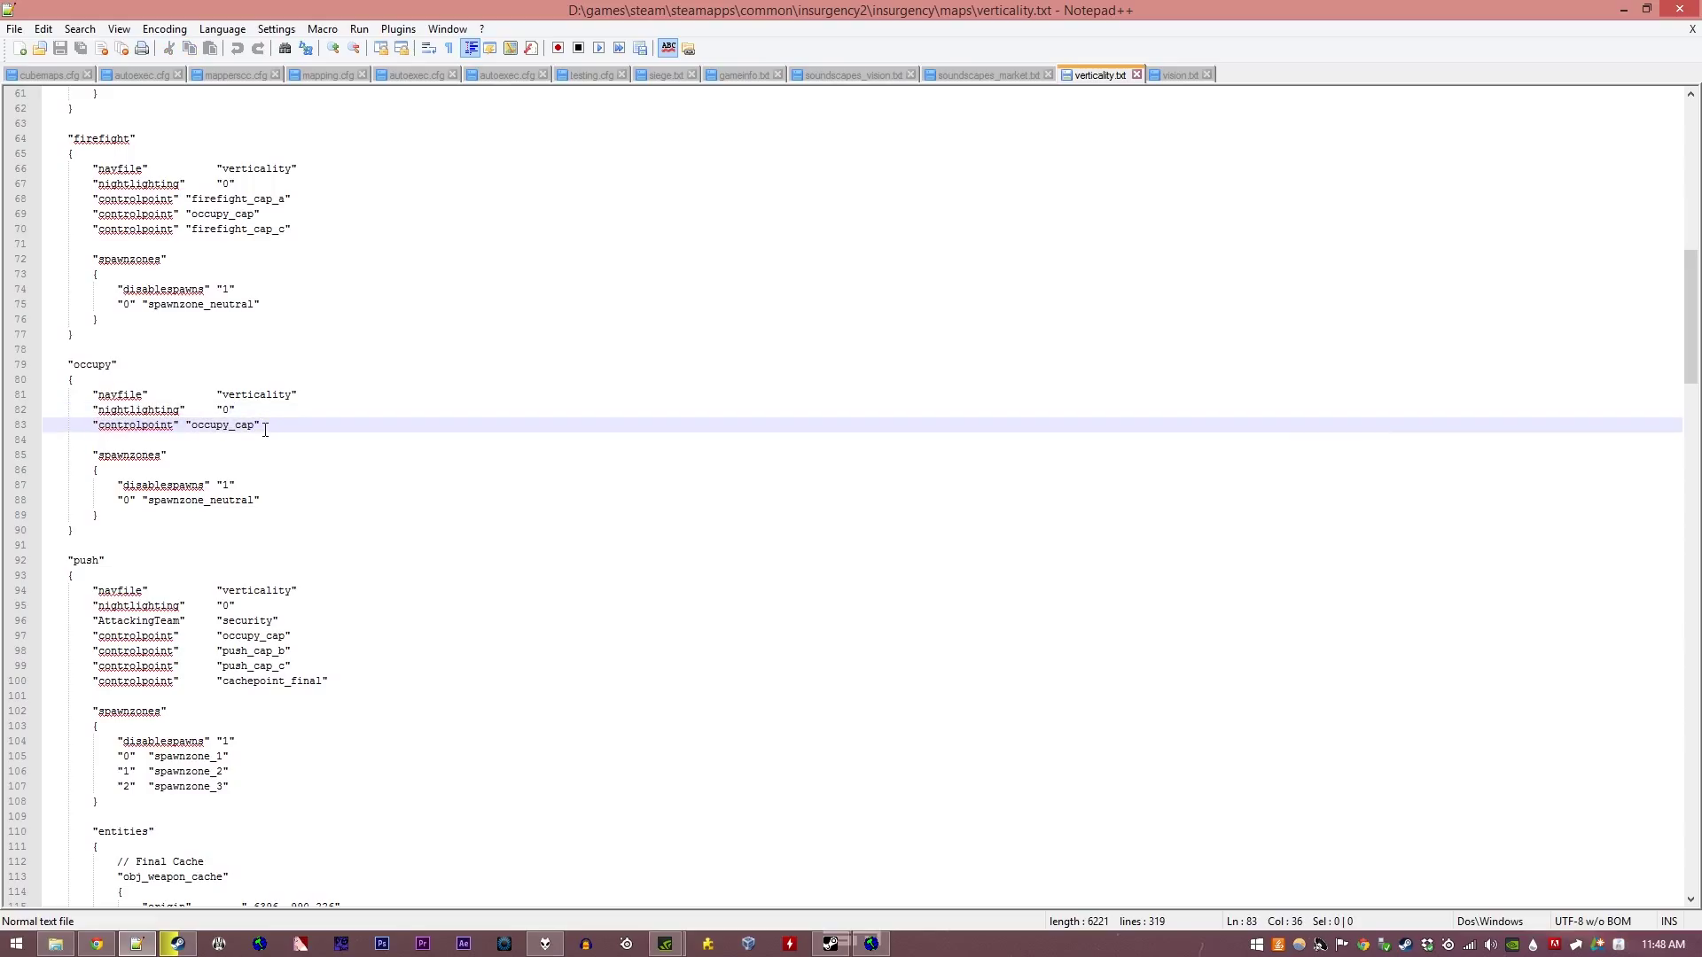
click(183, 424)
drag(94, 455, 132, 519)
click(132, 516)
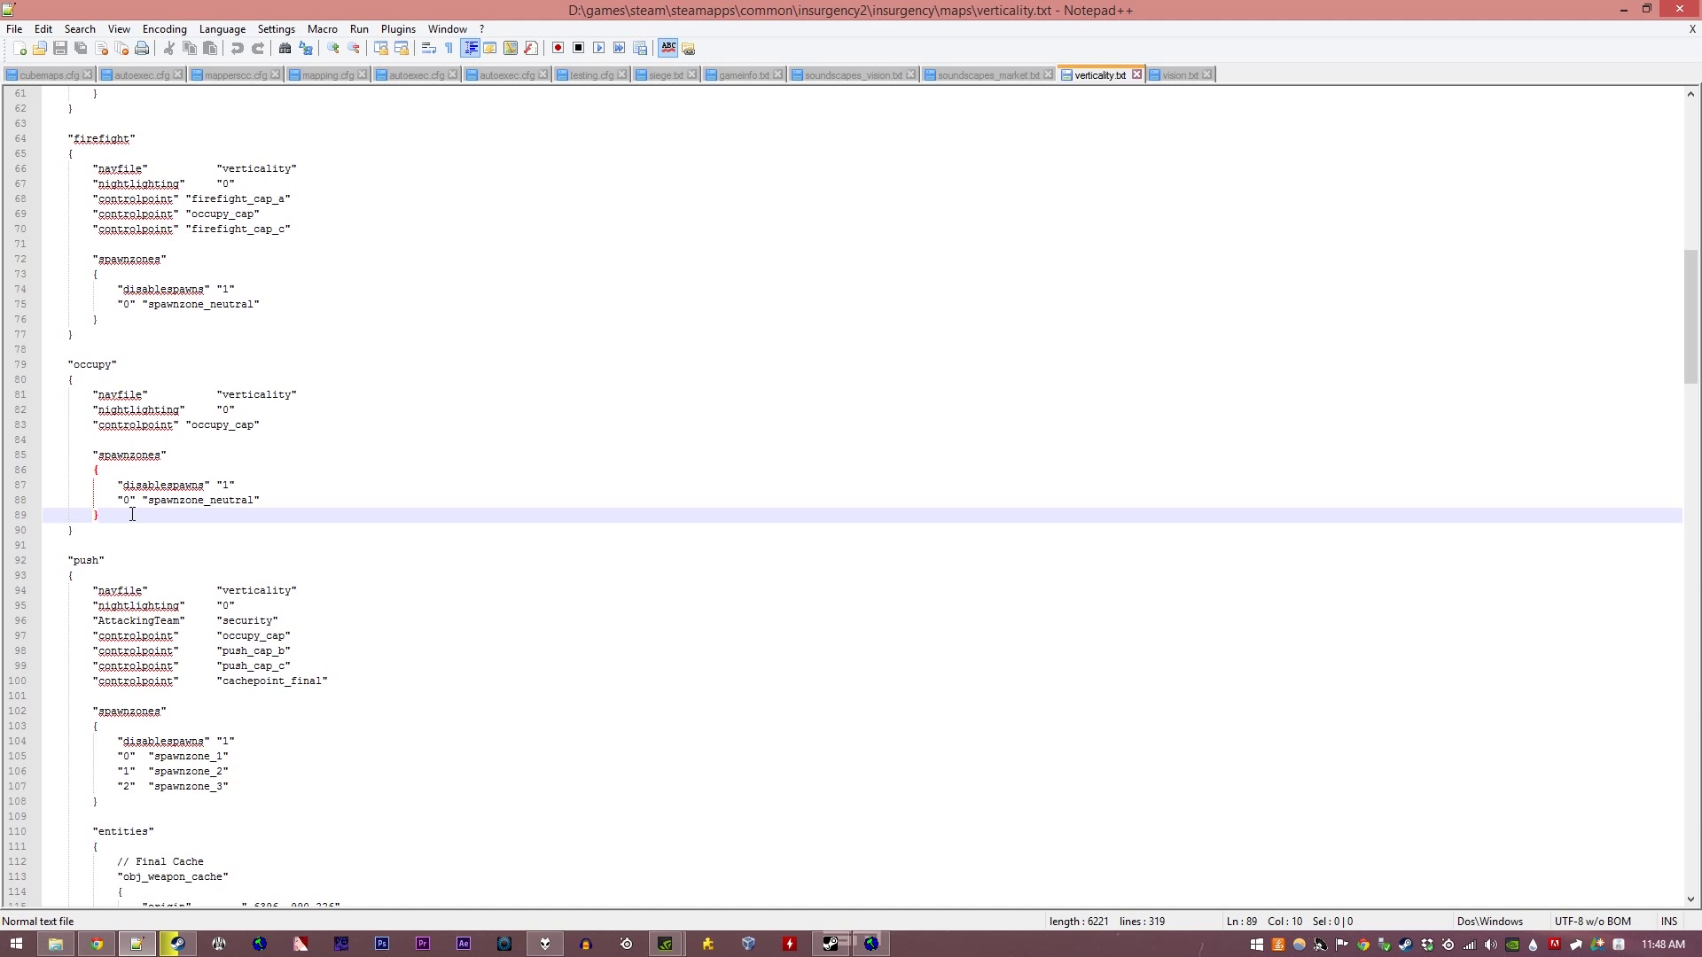
Step: Examine the numbered spawnzones entries in the push section and compare them with the occupy section
scroll(218, 644, down, 9)
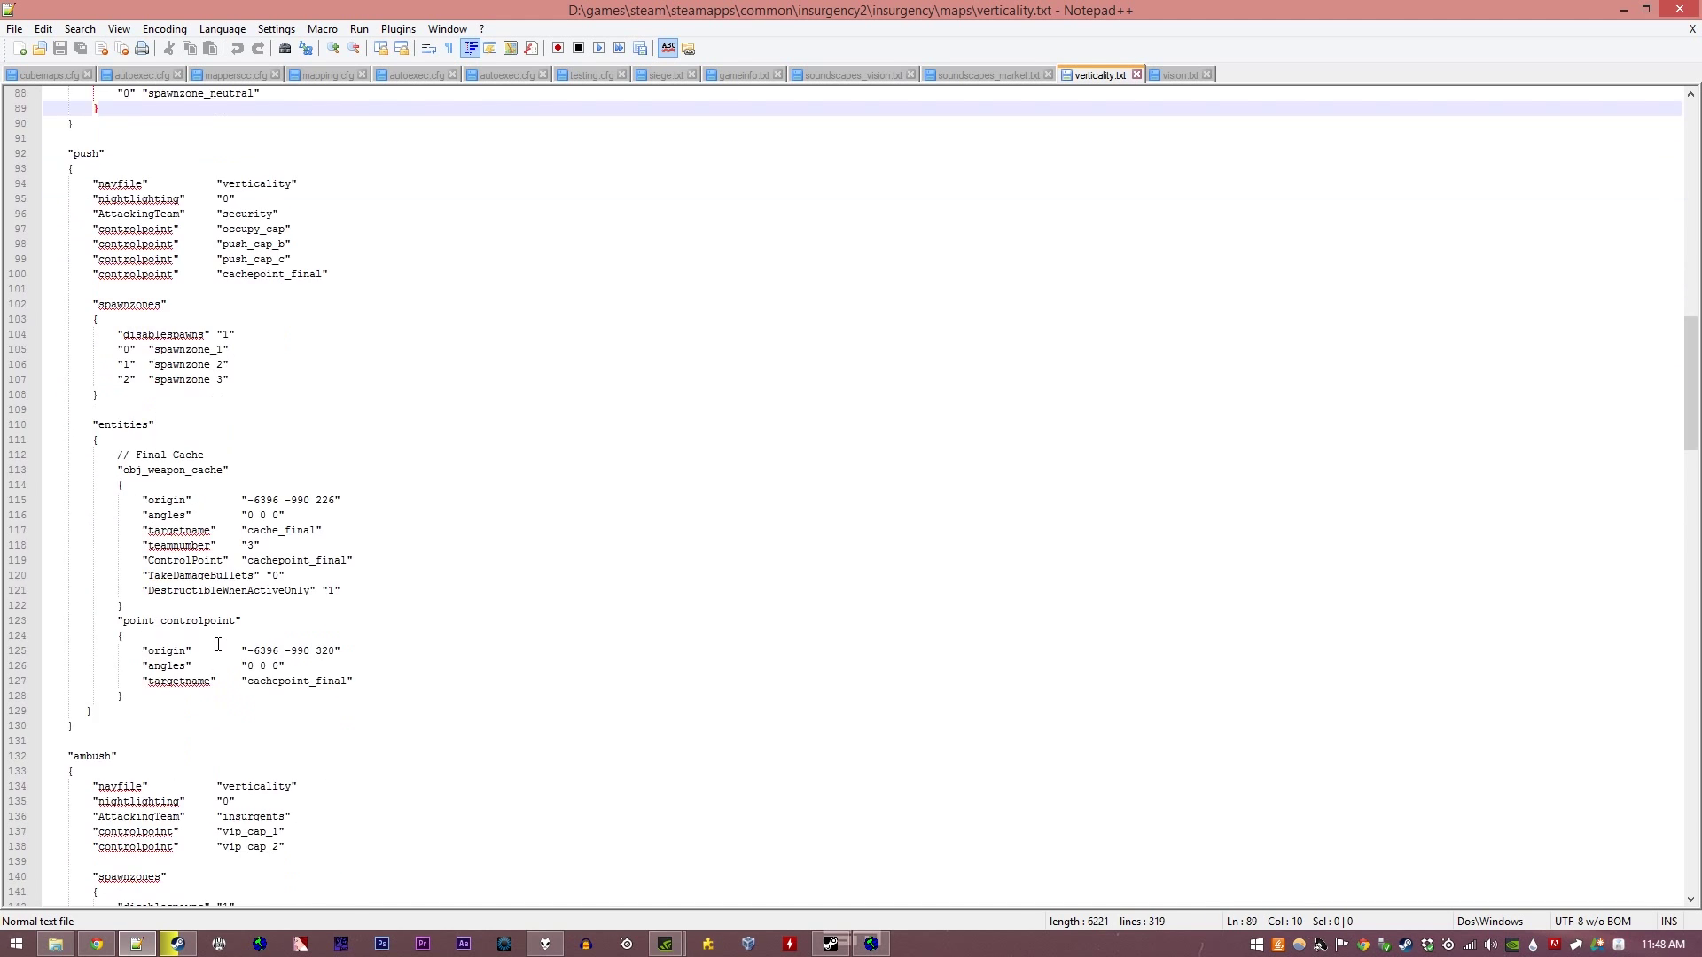
scroll(218, 644, up, 5)
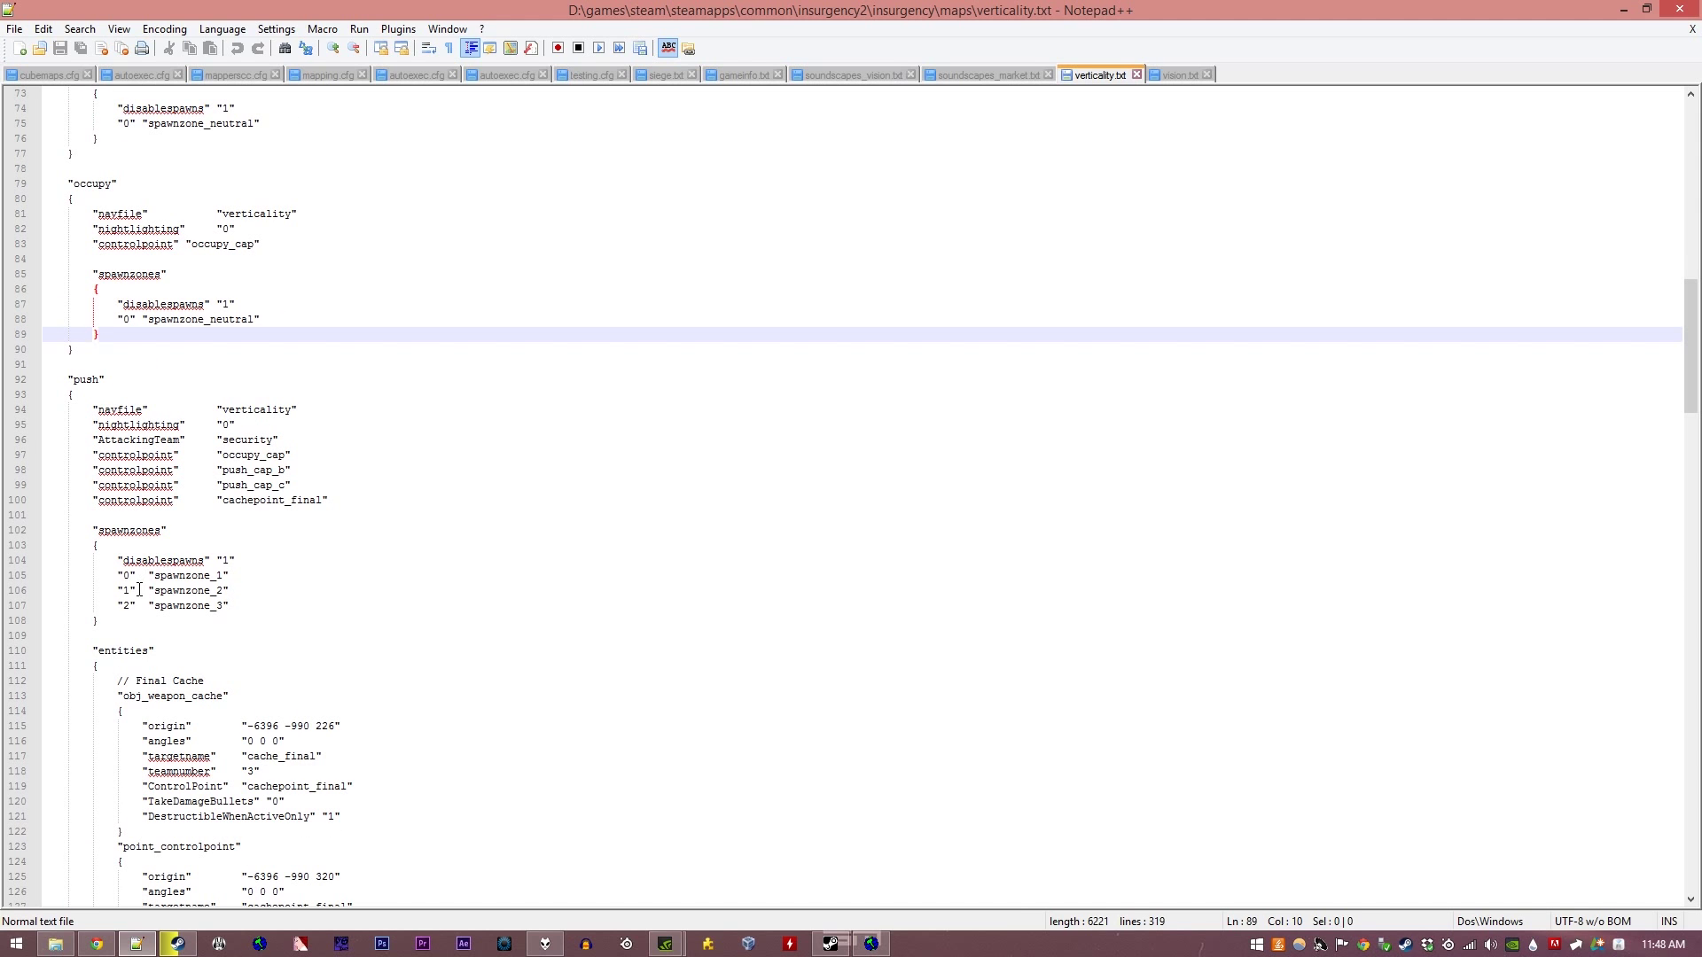
drag(118, 575, 209, 620)
click(234, 604)
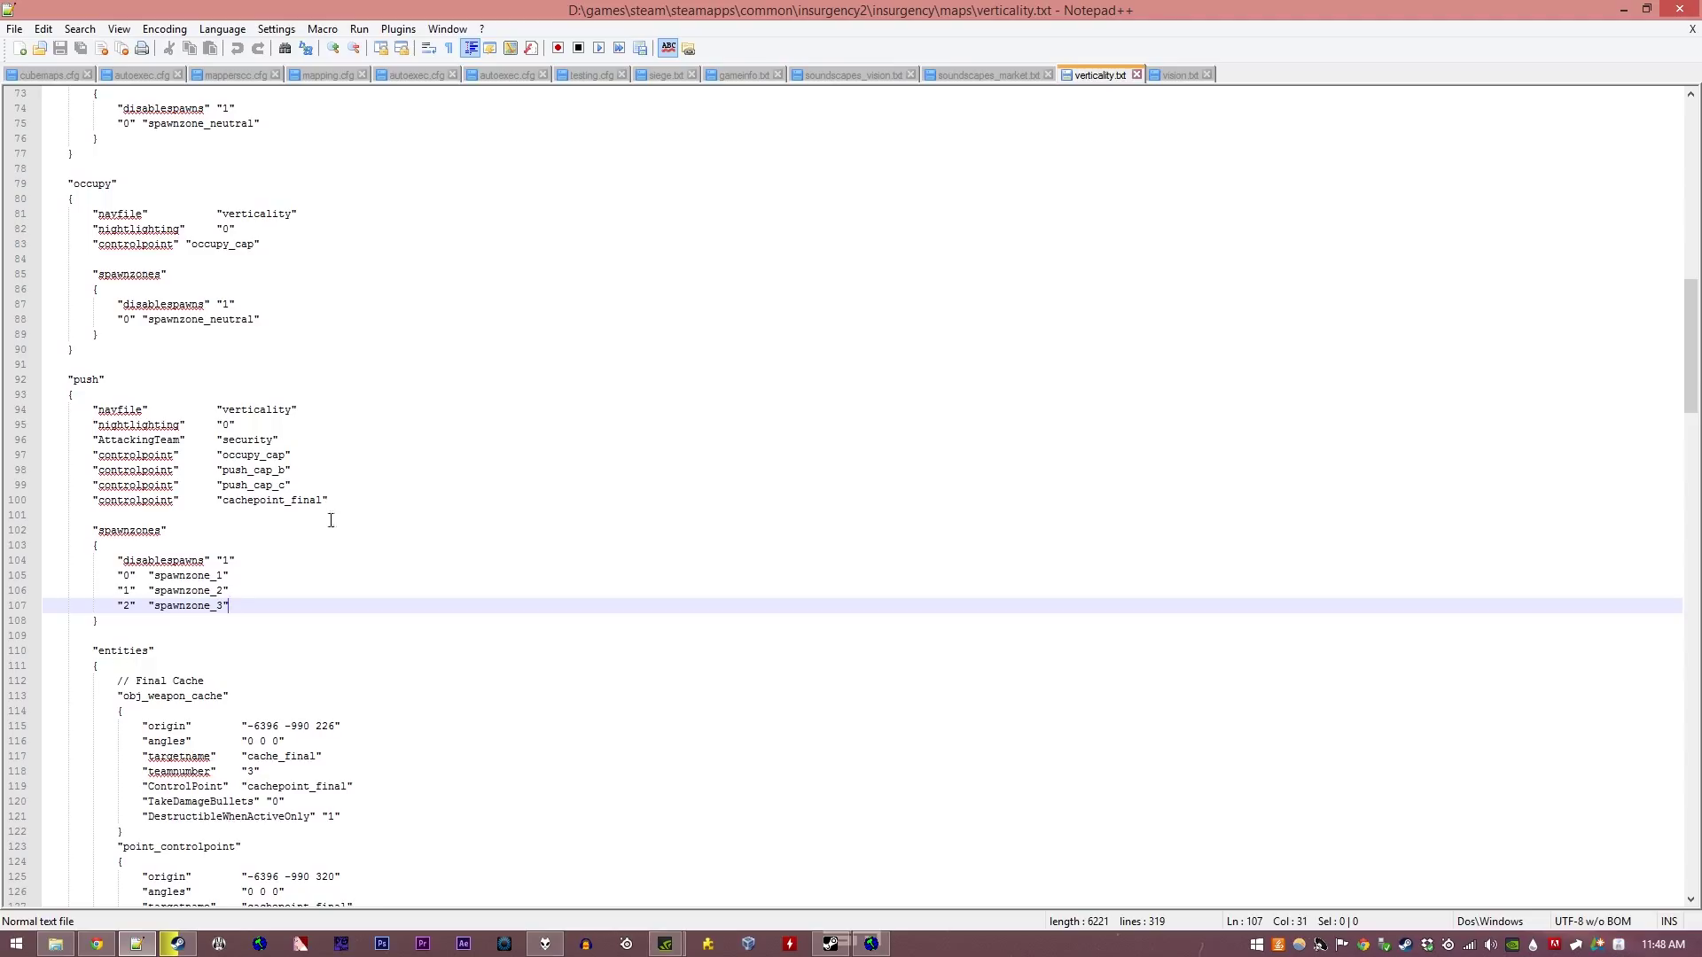
Step: Switch to Hammer and view the whole occupy_test map with its spawn areas in the 3D view
click(871, 943)
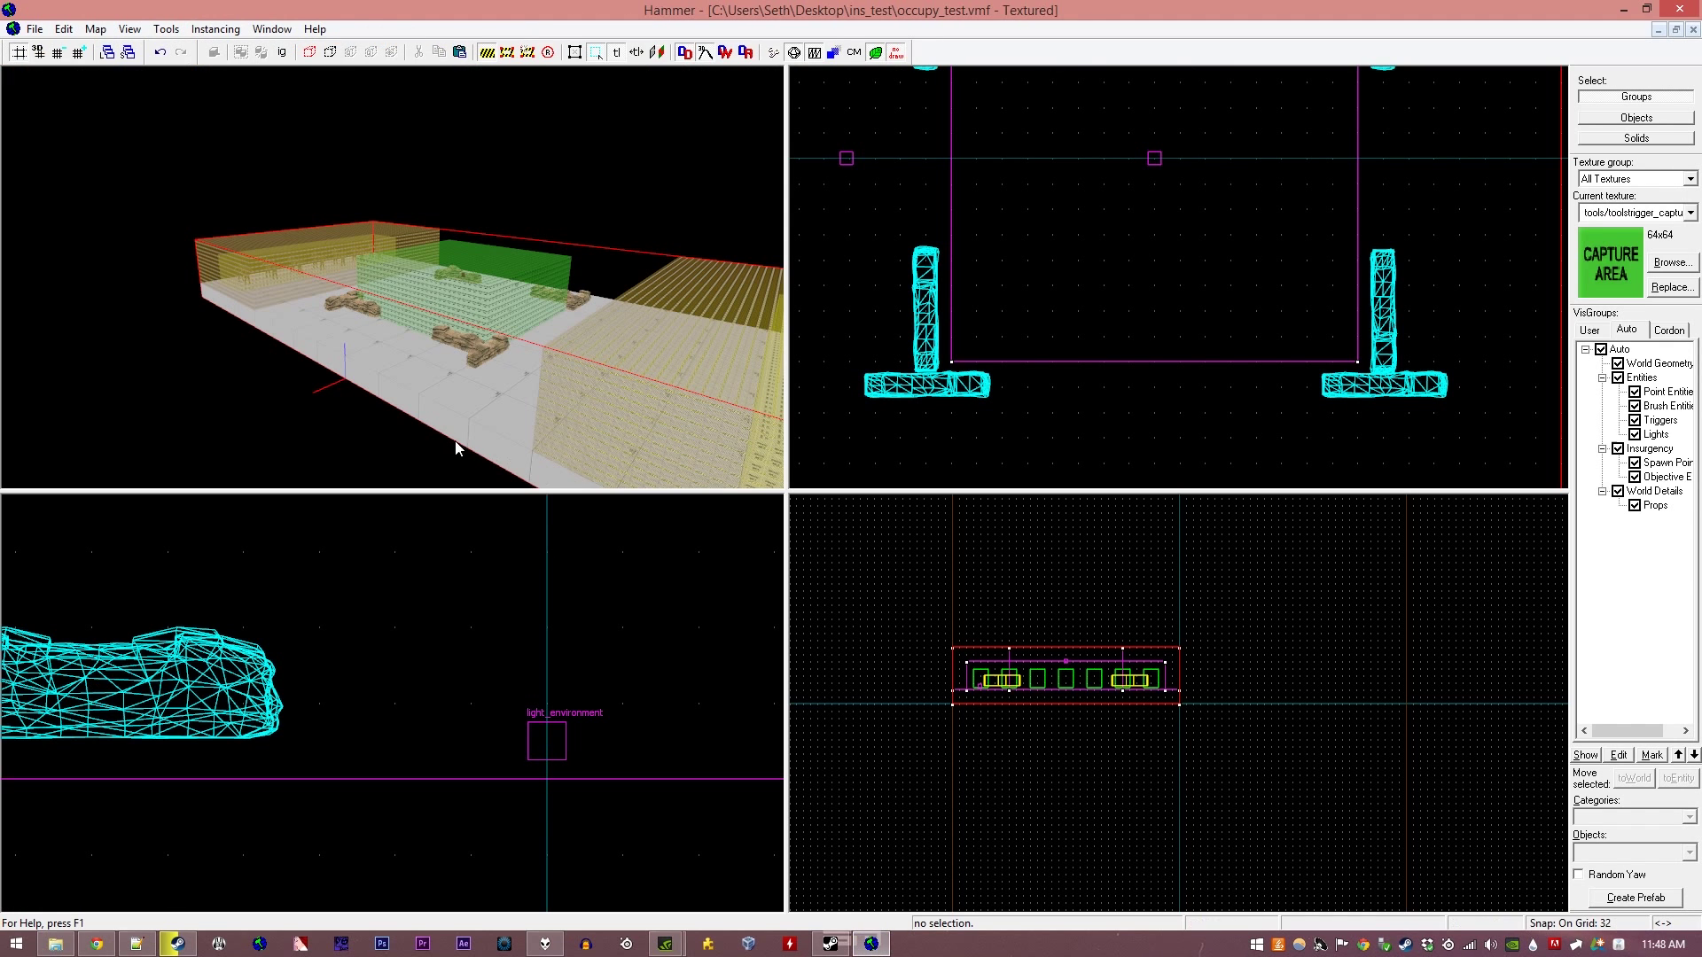
key(z)
key(w)
key(z)
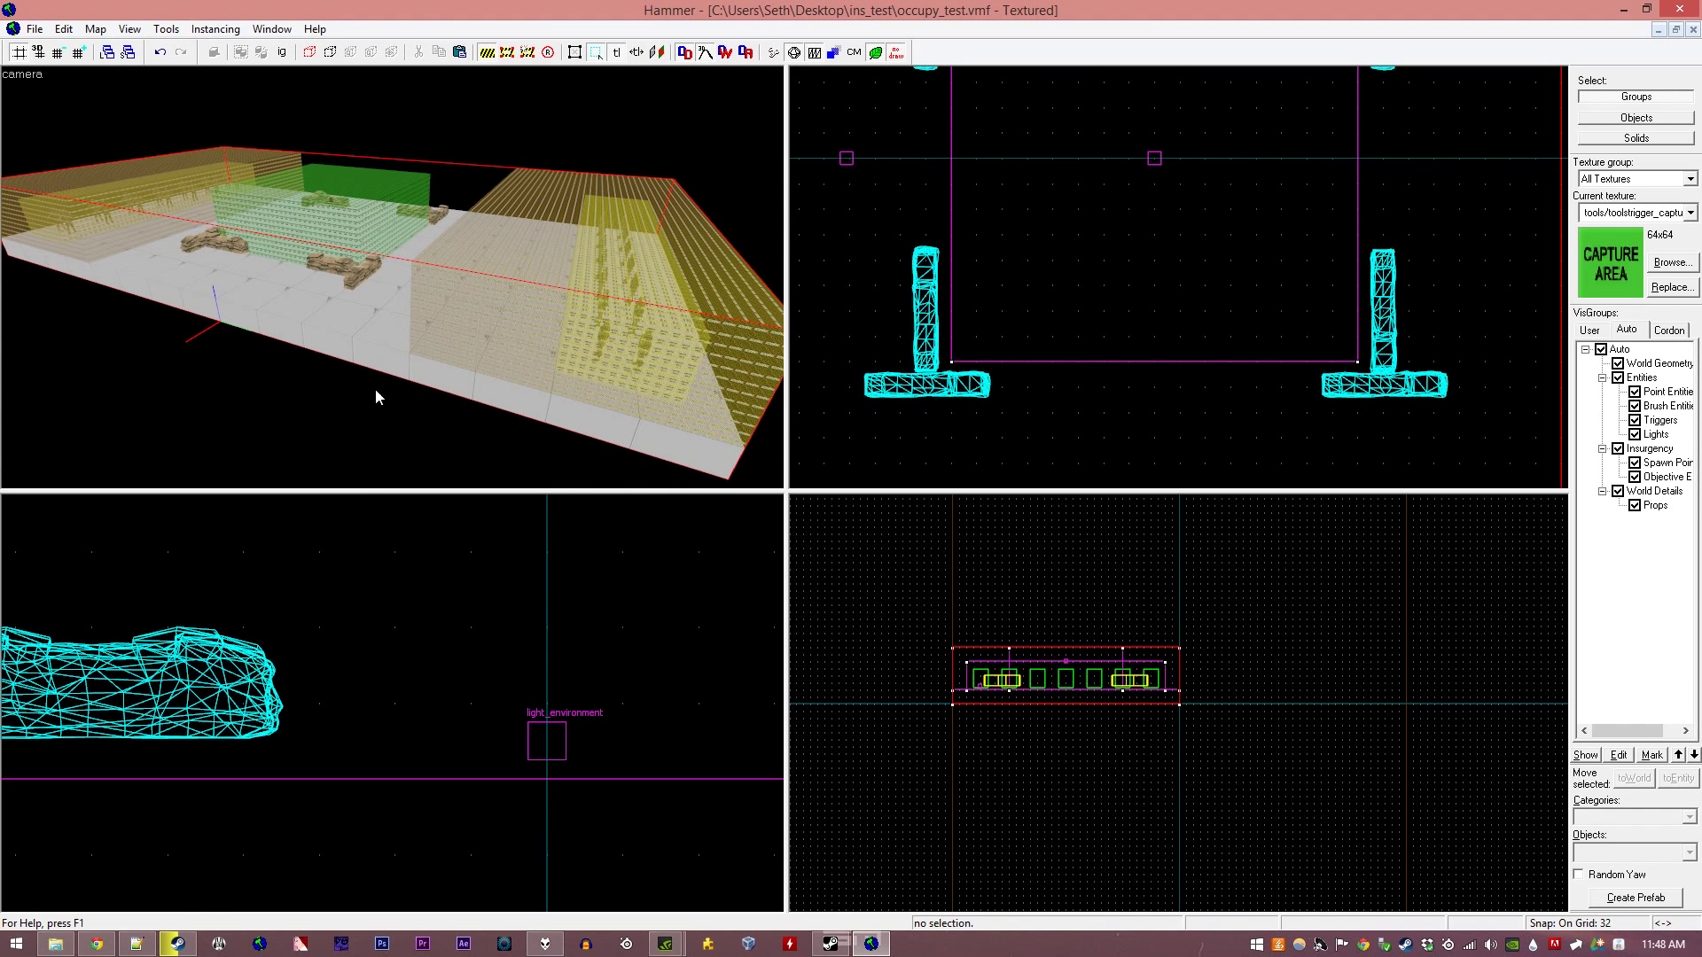
Step: Return to verticality.txt in Notepad++ and review the push entities and the occupy section again
click(136, 943)
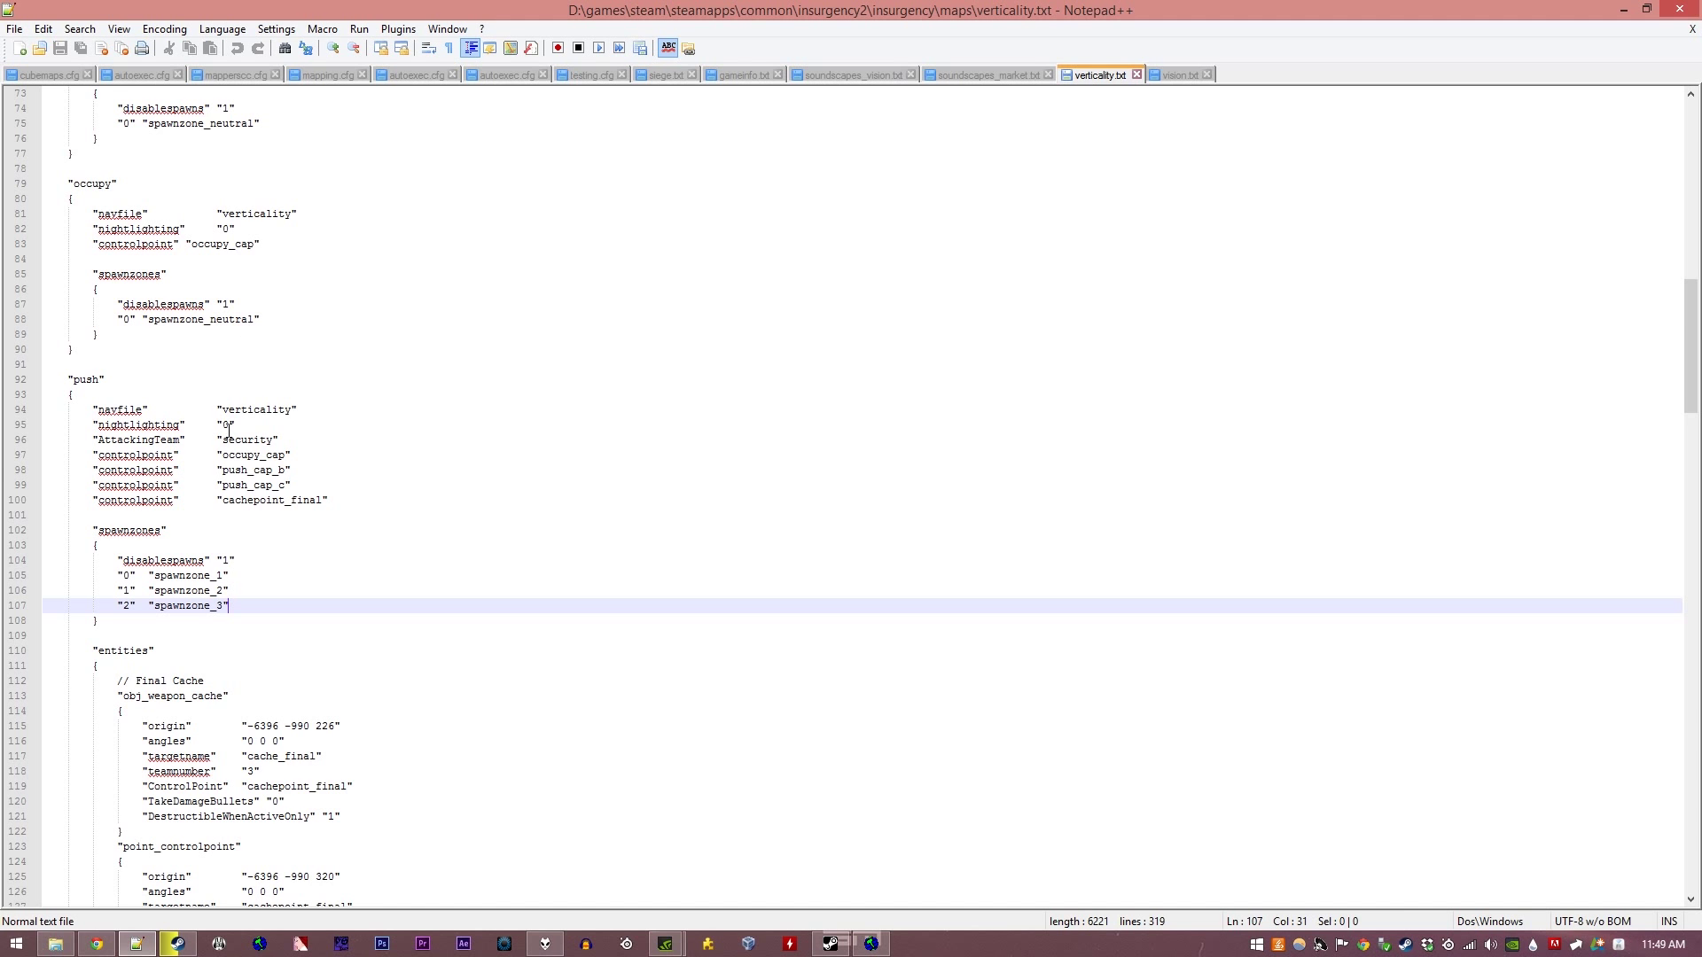
scroll(228, 432, down, 6)
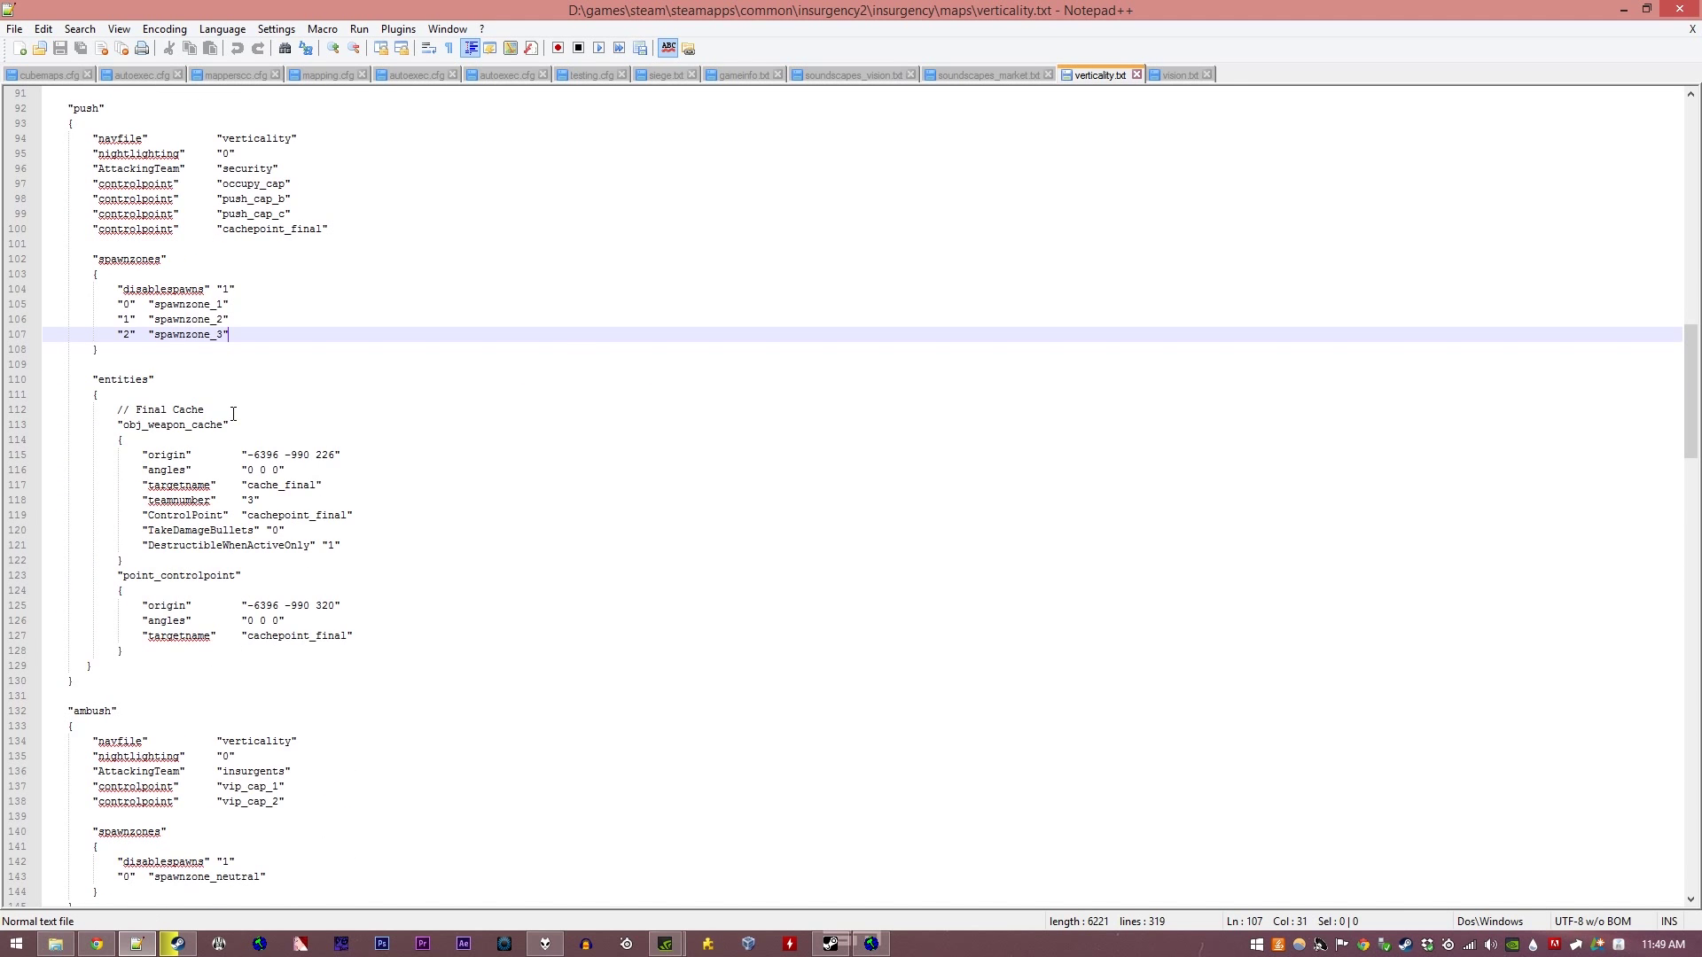
scroll(233, 414, up, 16)
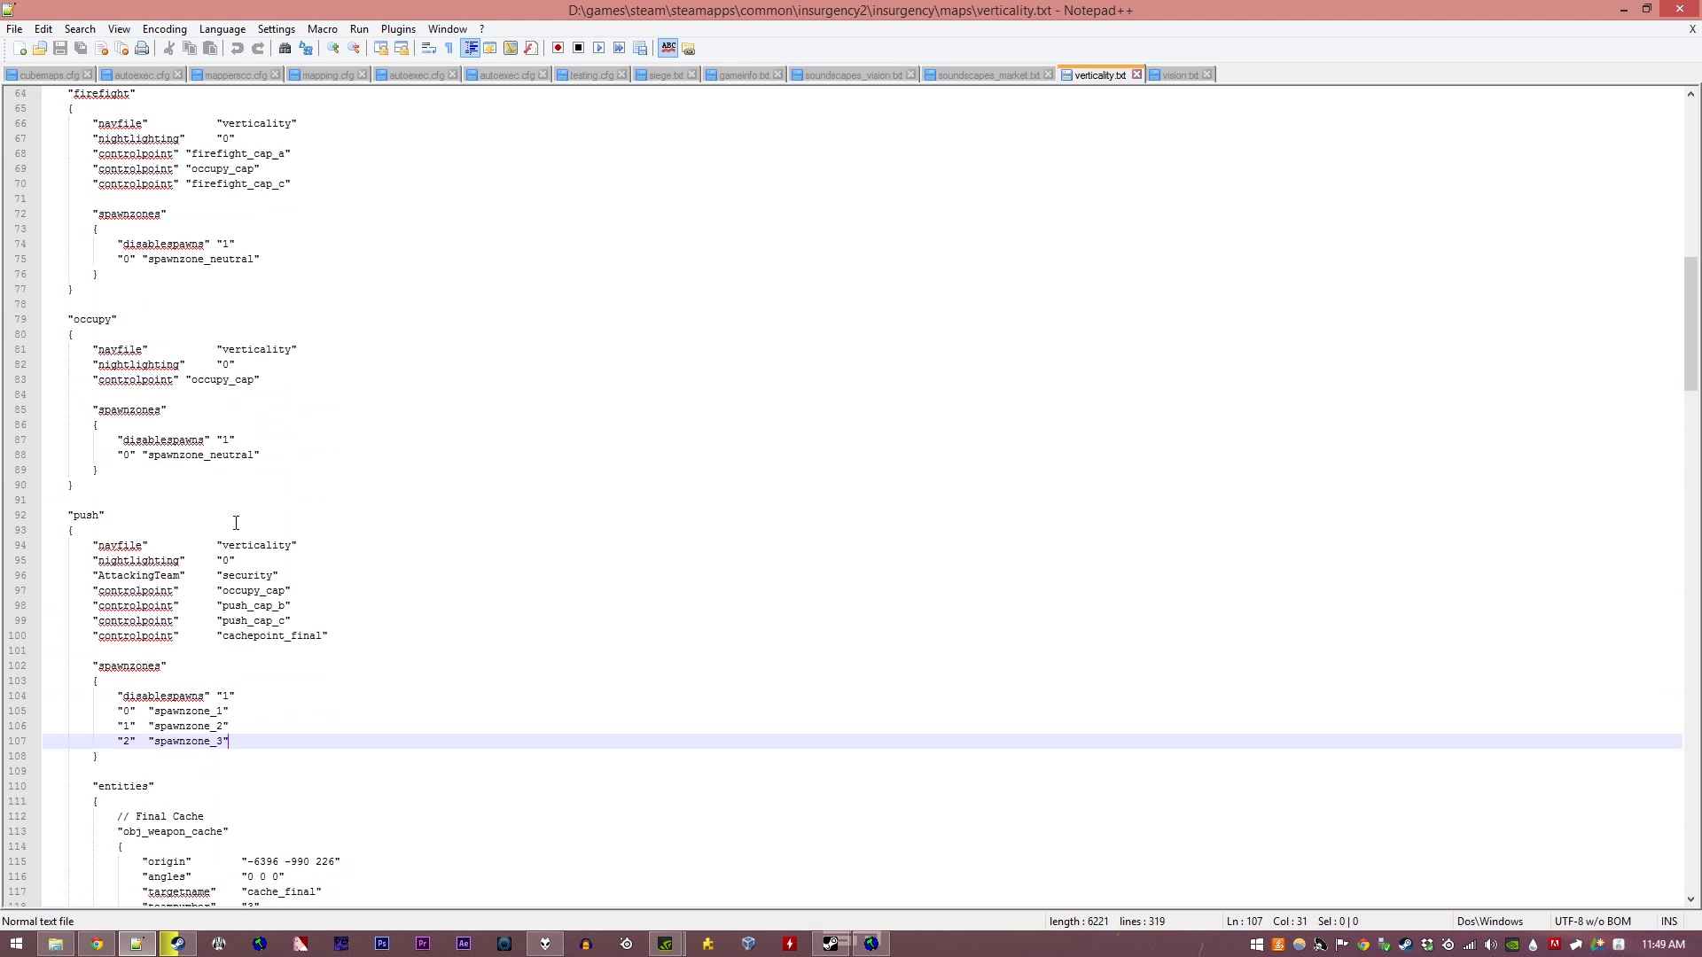
Step: Select the complete occupy section in verticality.txt and copy it
scroll(236, 523, up, 7)
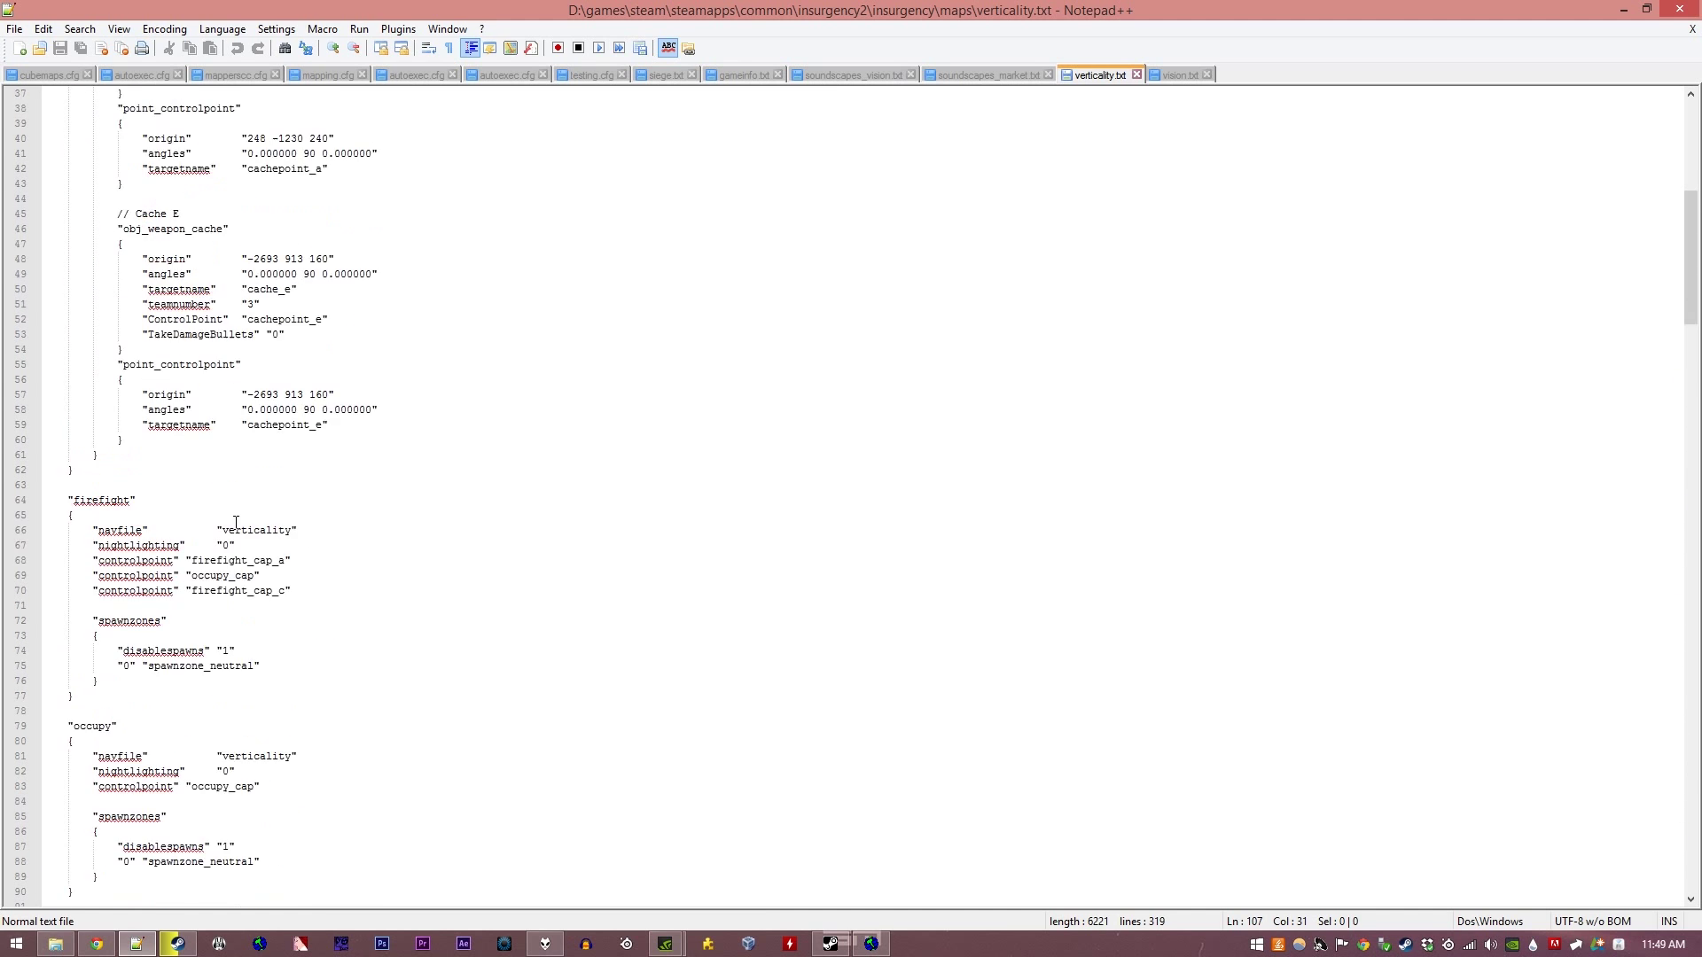
scroll(234, 524, down, 10)
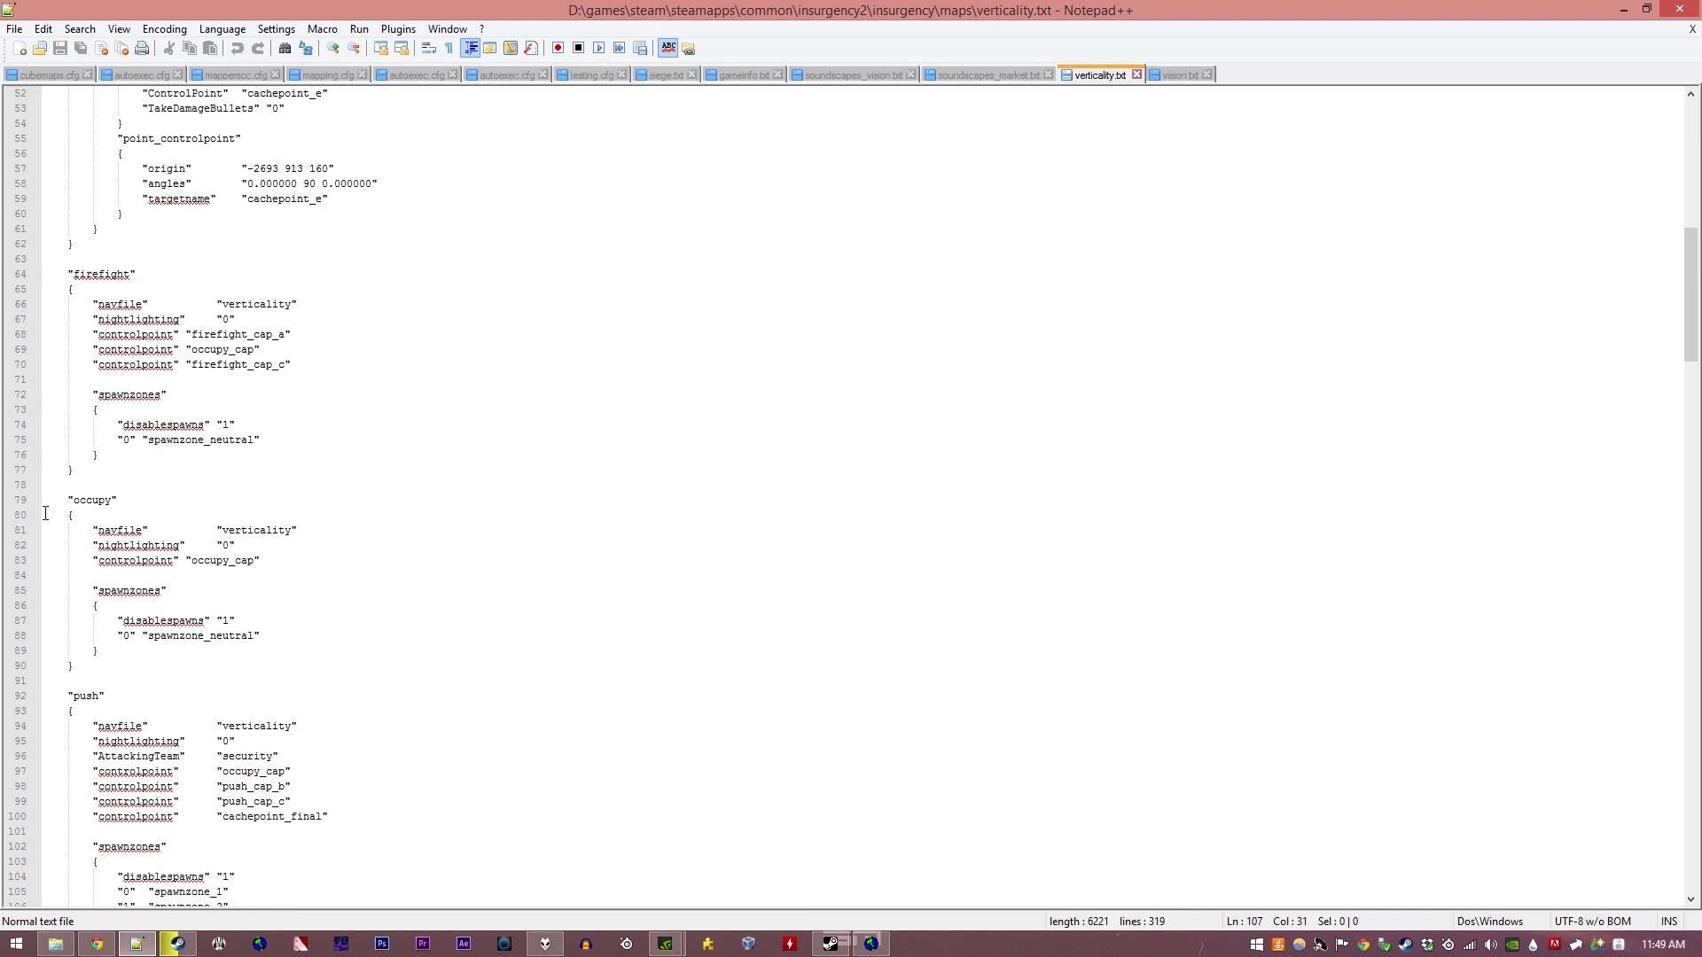
drag(45, 500, 179, 671)
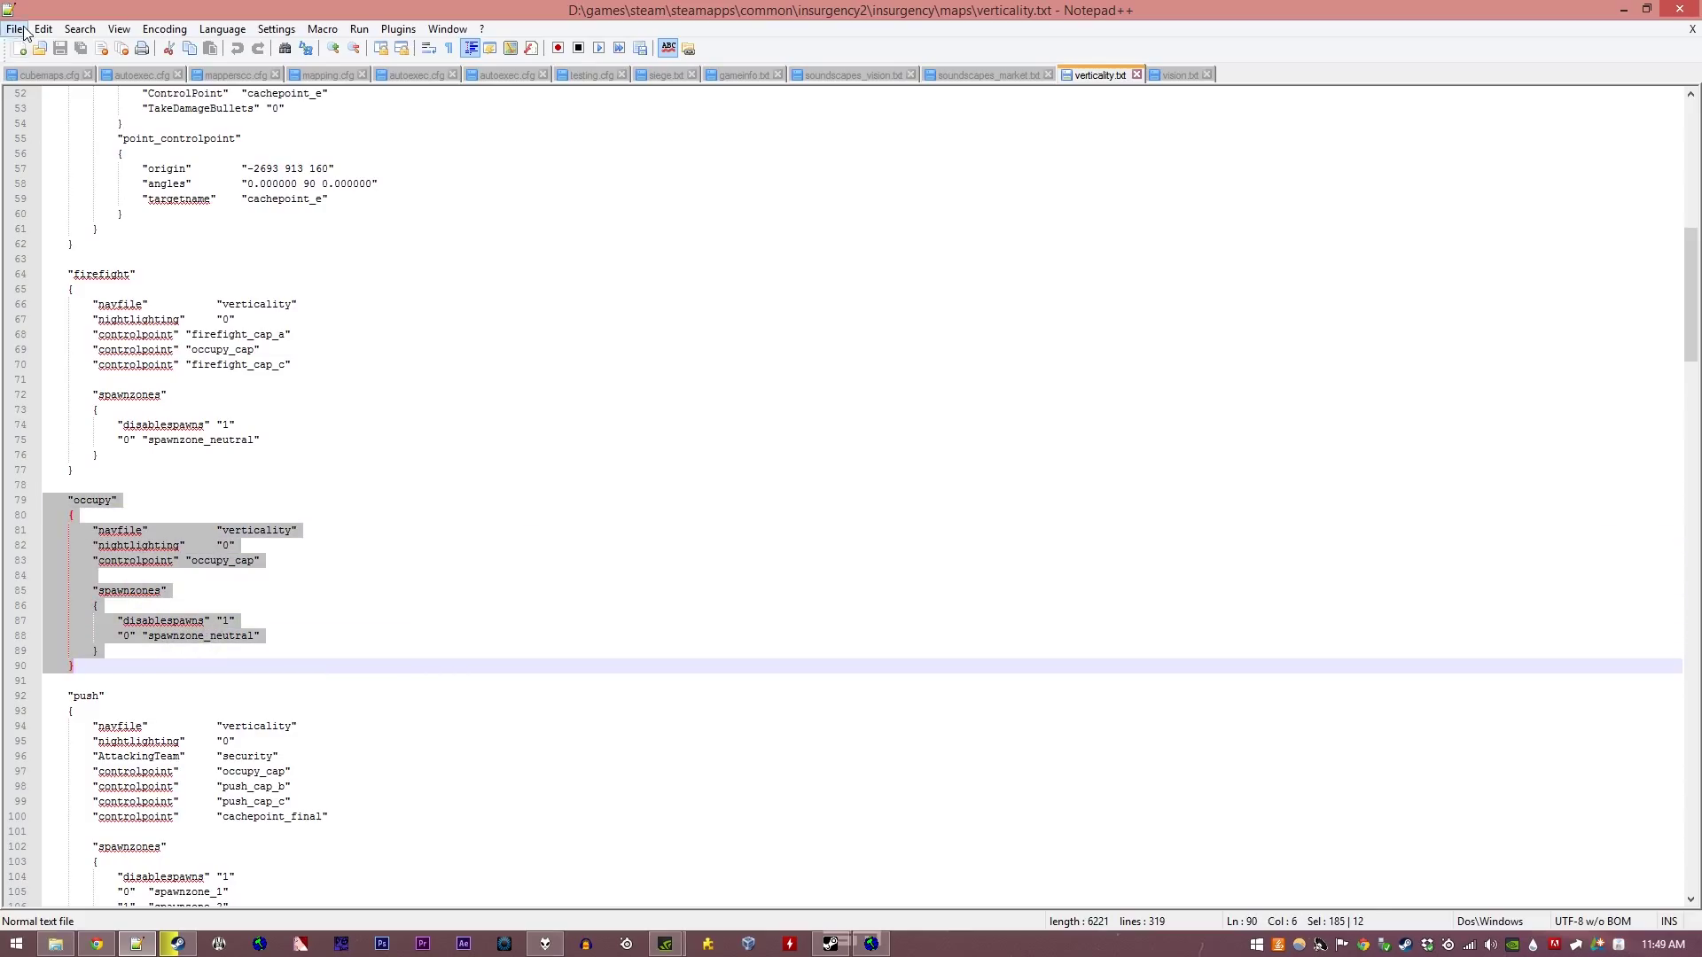
Step: Switch to File Explorer and create a text document named occupy_test.txt in the insurgency maps folder
click(67, 947)
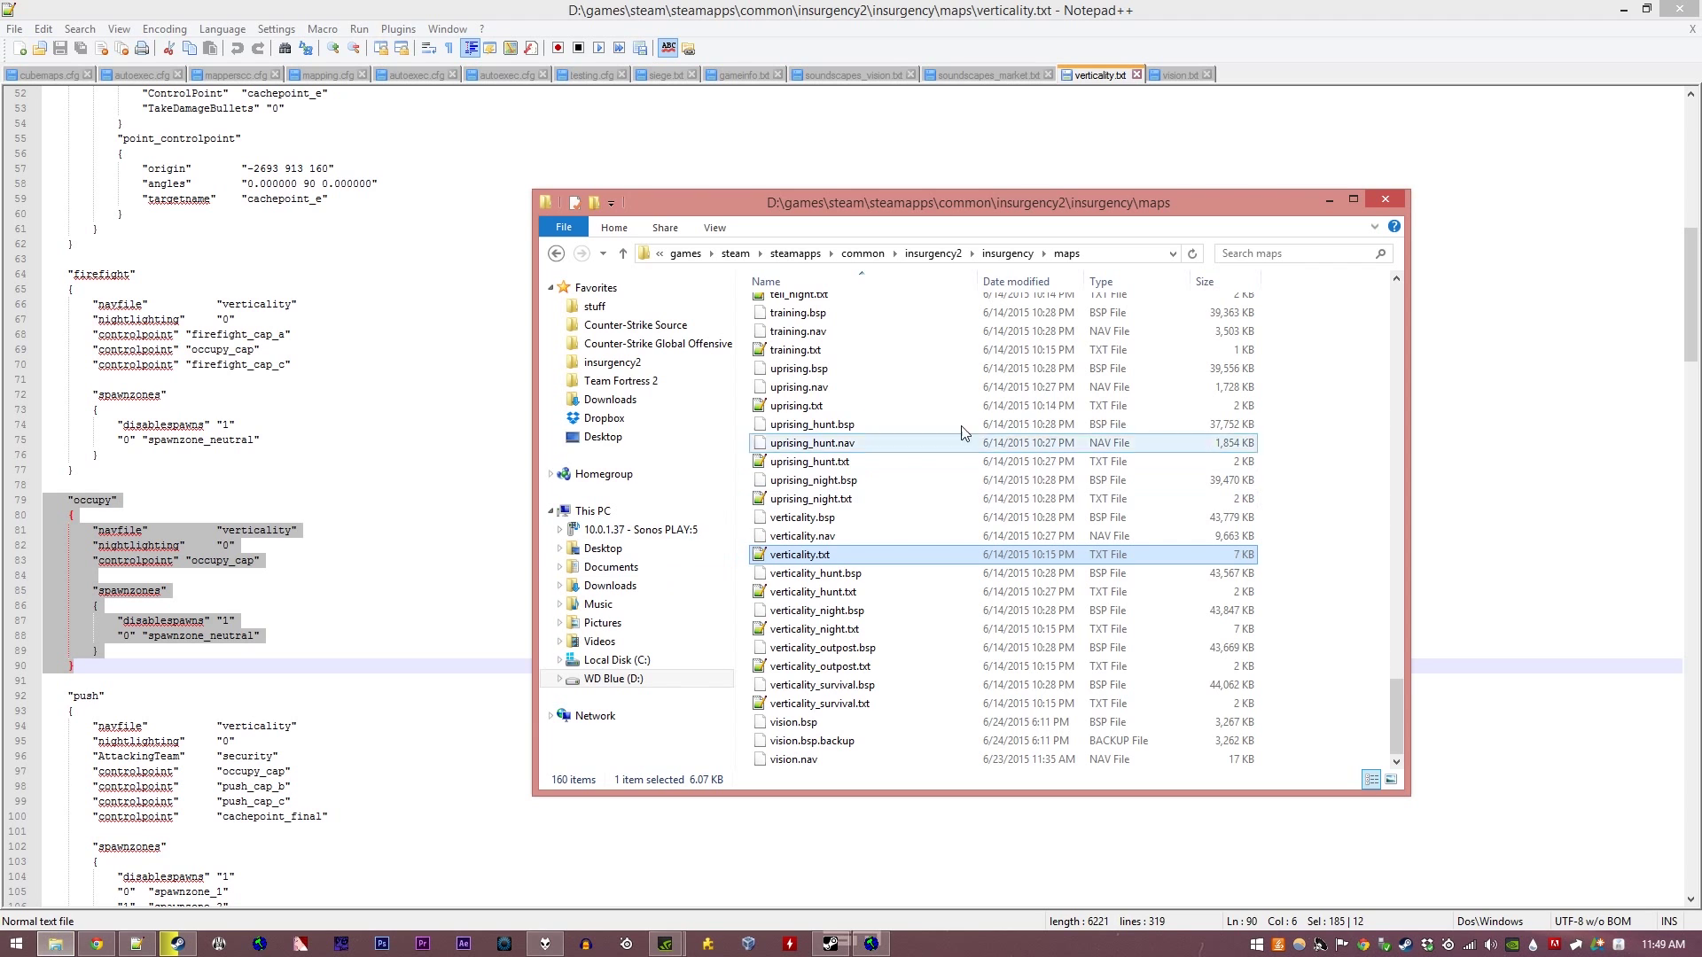
click(1319, 521)
scroll(1219, 609, up, 4)
scroll(1220, 610, up, 20)
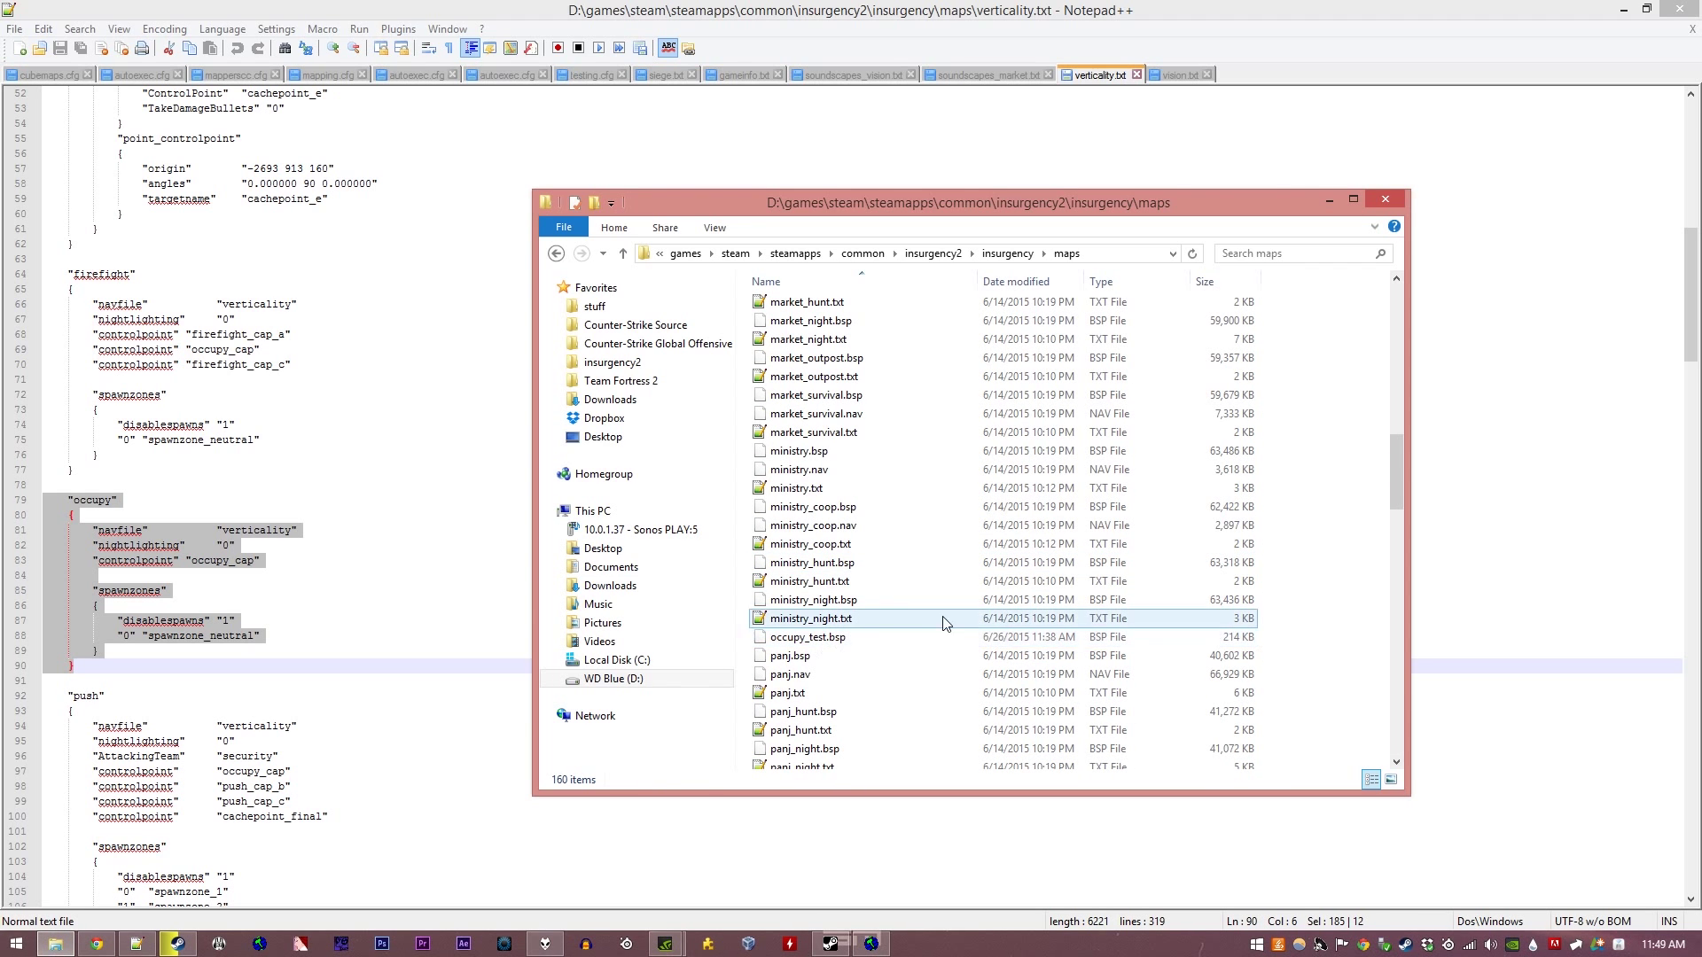
right_click(1296, 587)
mouse_move(1348, 800)
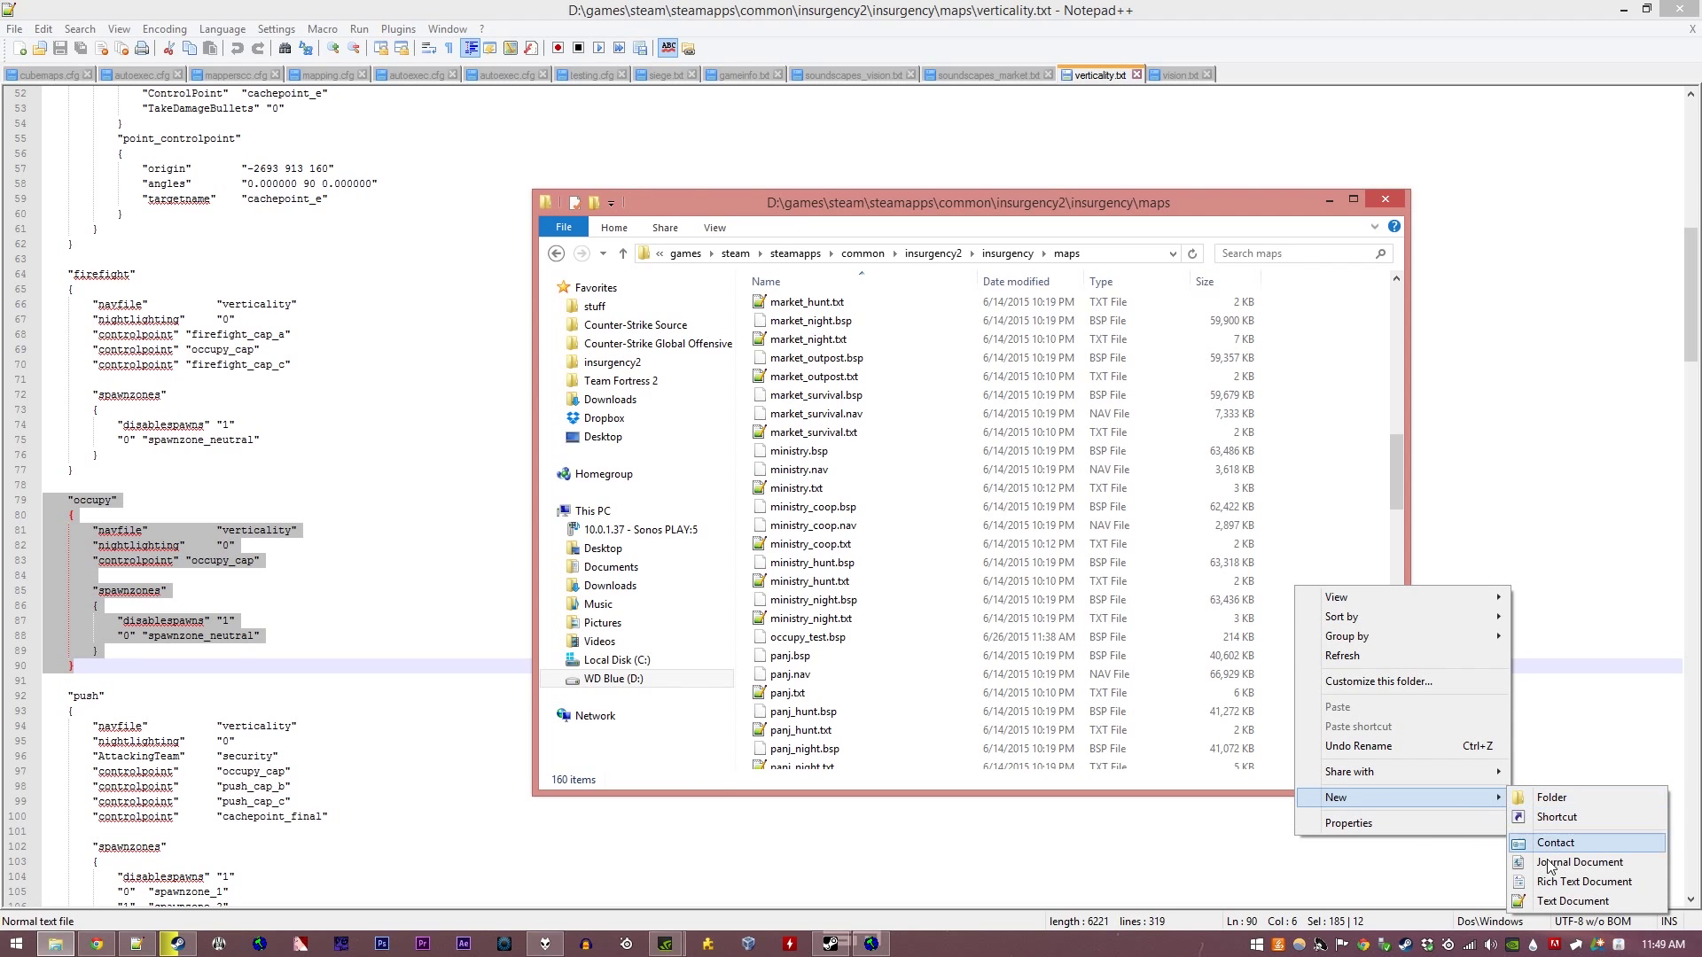
click(1570, 900)
text(occupy_test)
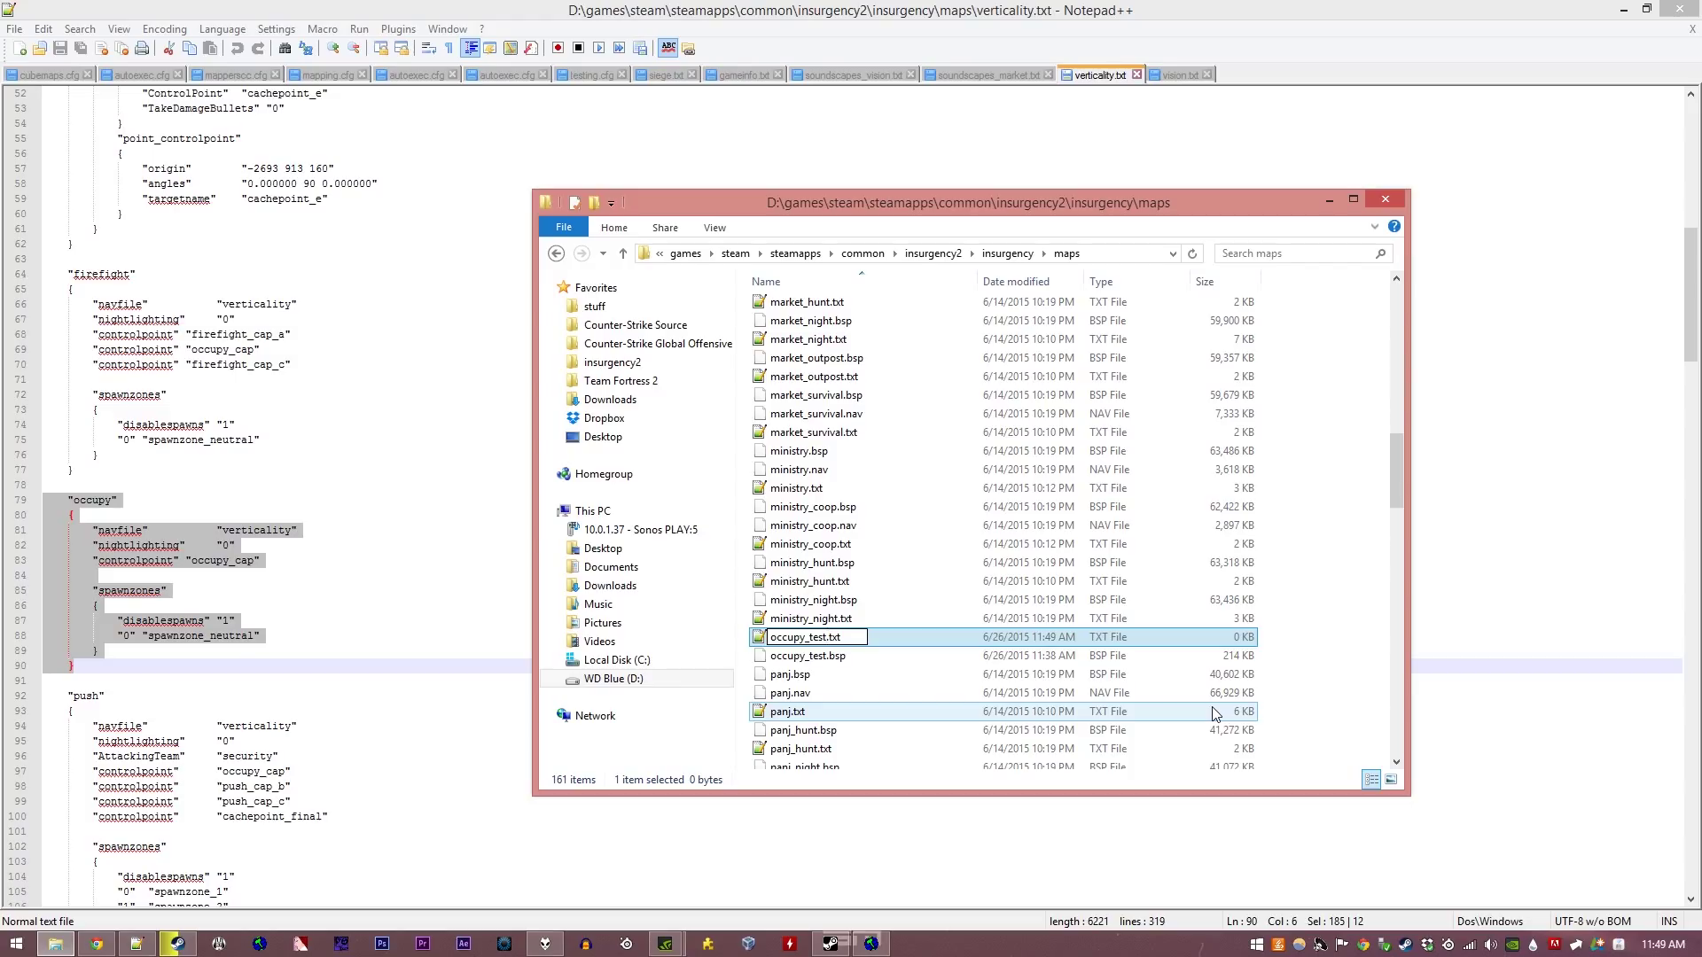
key(Return)
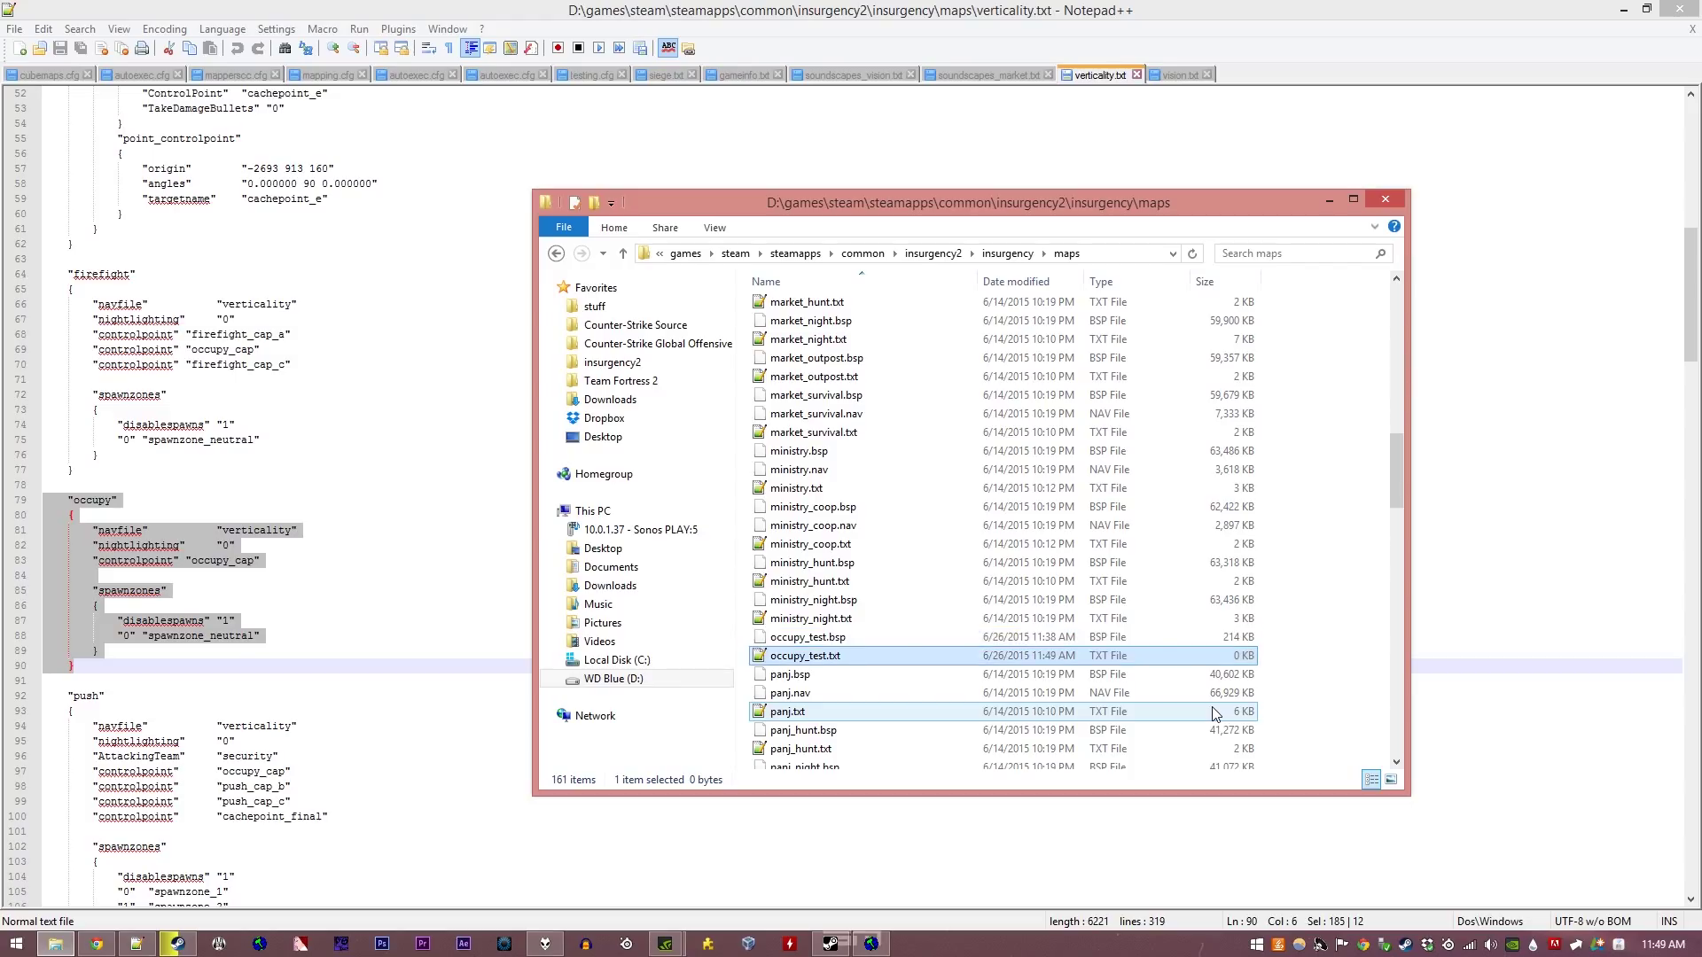
Step: Open occupy_test.txt in Notepad++ and paste the copied occupy section into it
double_click(805, 655)
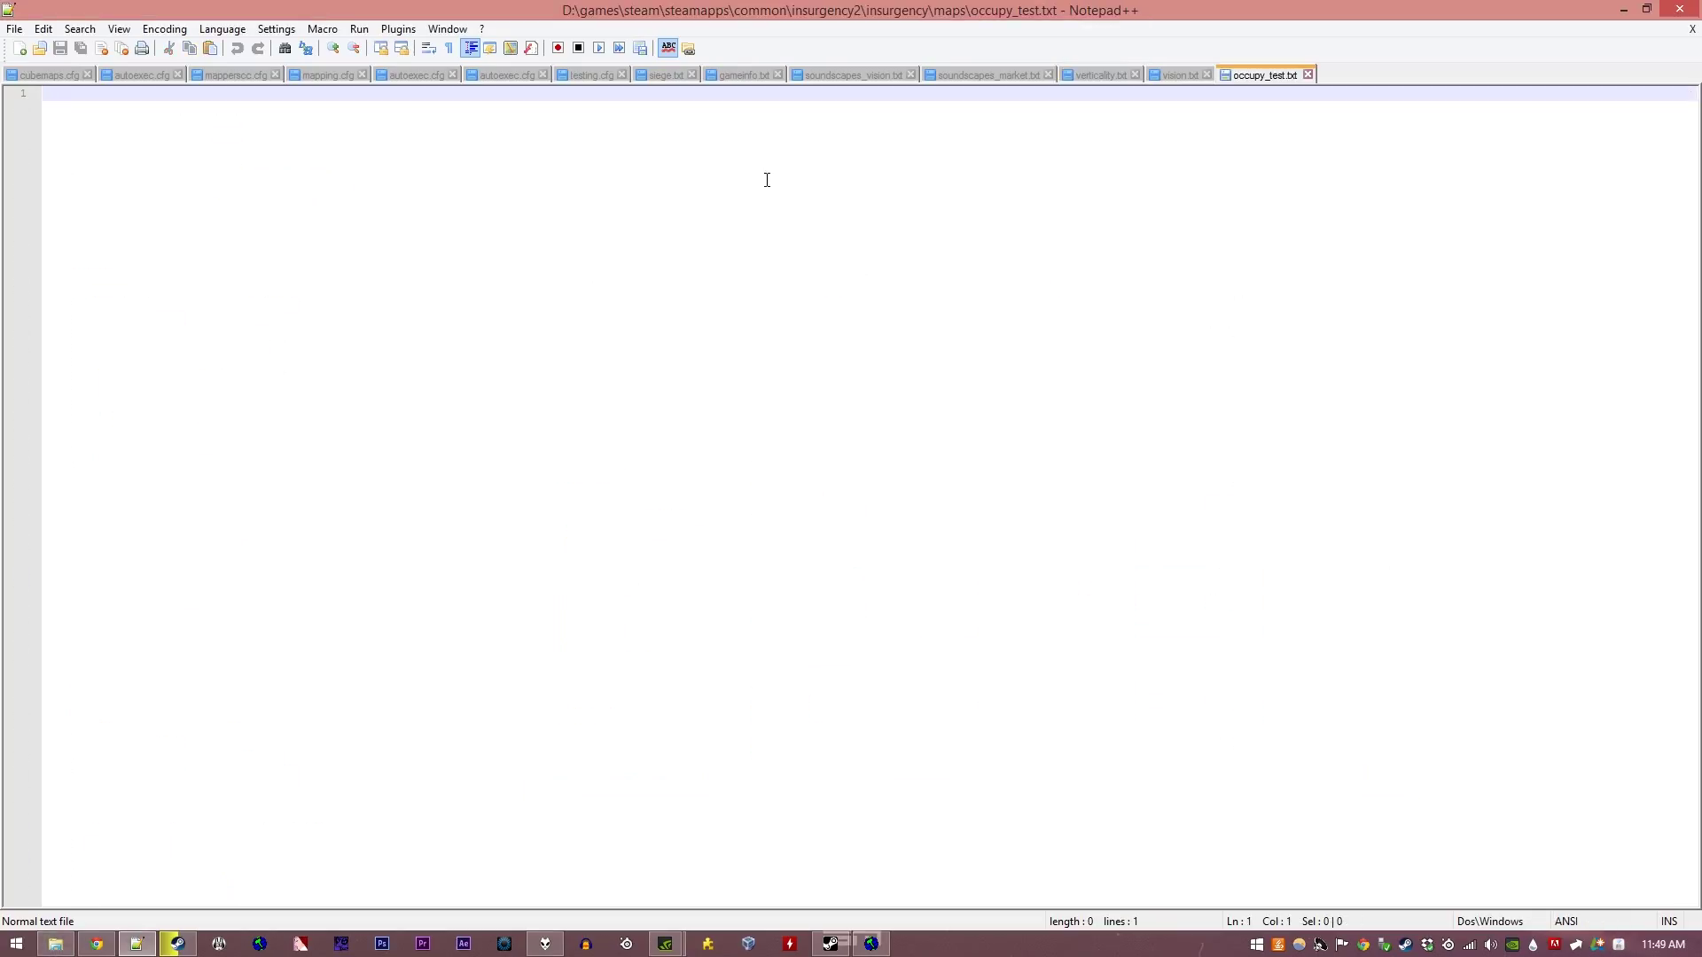
text("occupy" 	{ 		"navfile"			"verticality" 		"nightlighting"		"0" 		"controlpoint" "occupy_cap"  		"spawnzones" 		{ 			"disablespawns" "1" 			"0" "spawnzone_neutral" 		} 	})
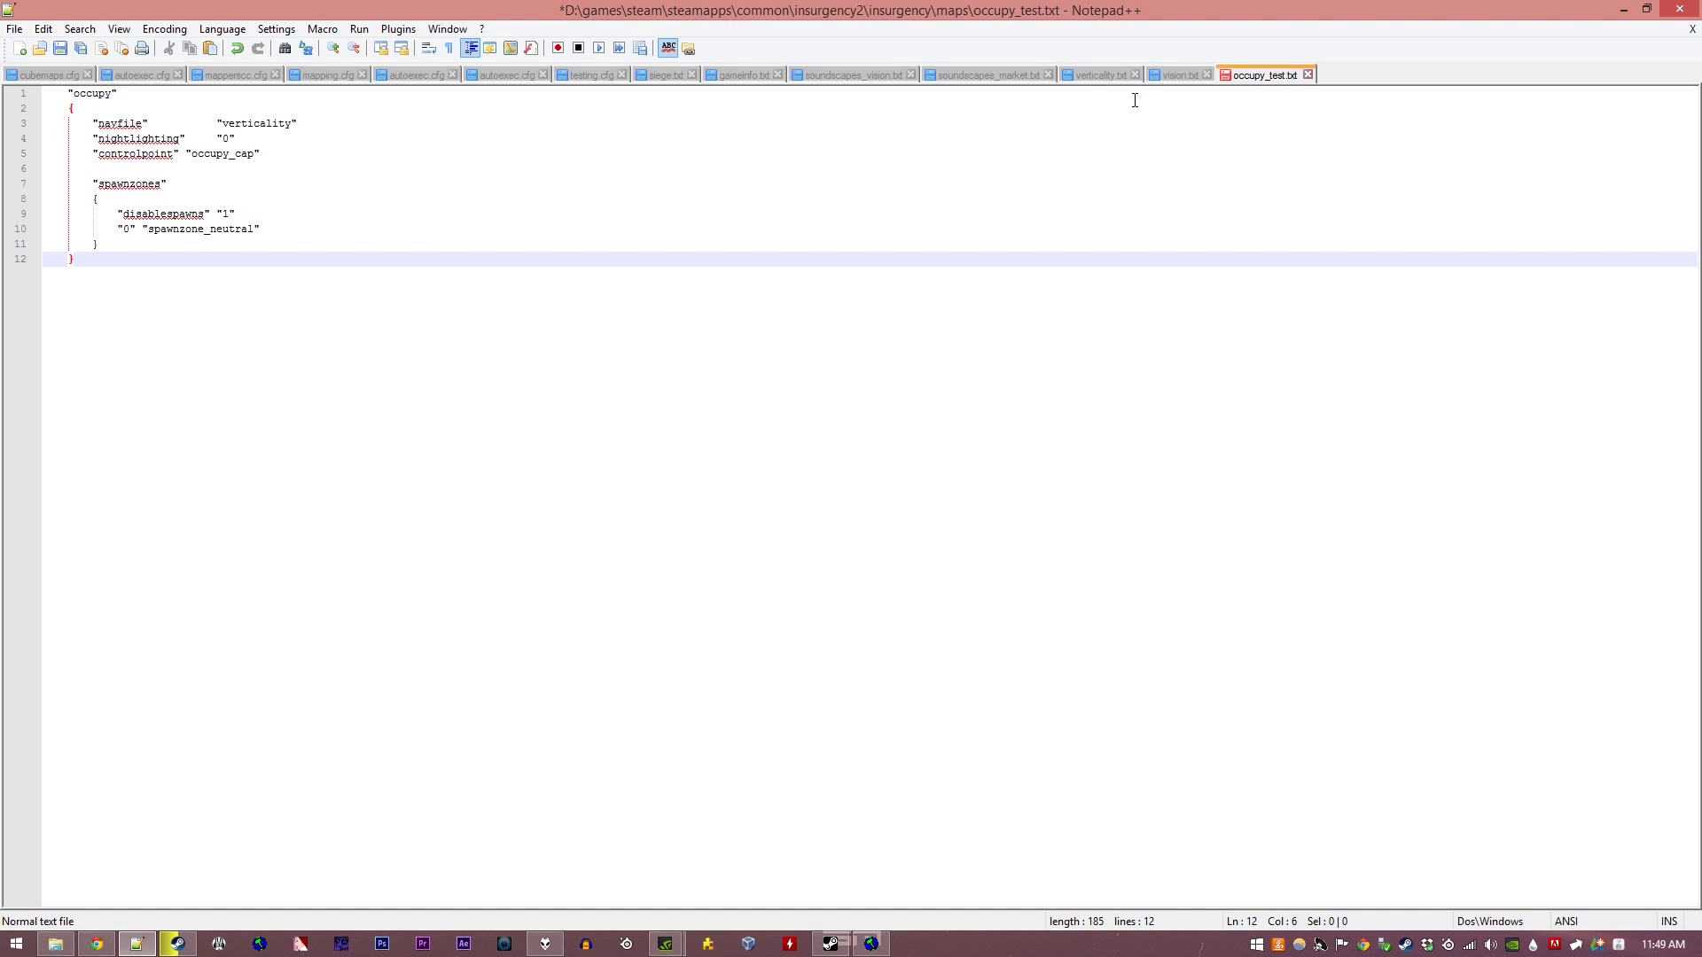
Step: Copy the "cpsetup.txt" header with its opening brace and supported-modes comments from verticality.txt to above the occupy section, and save occupy_test.txt
click(1068, 75)
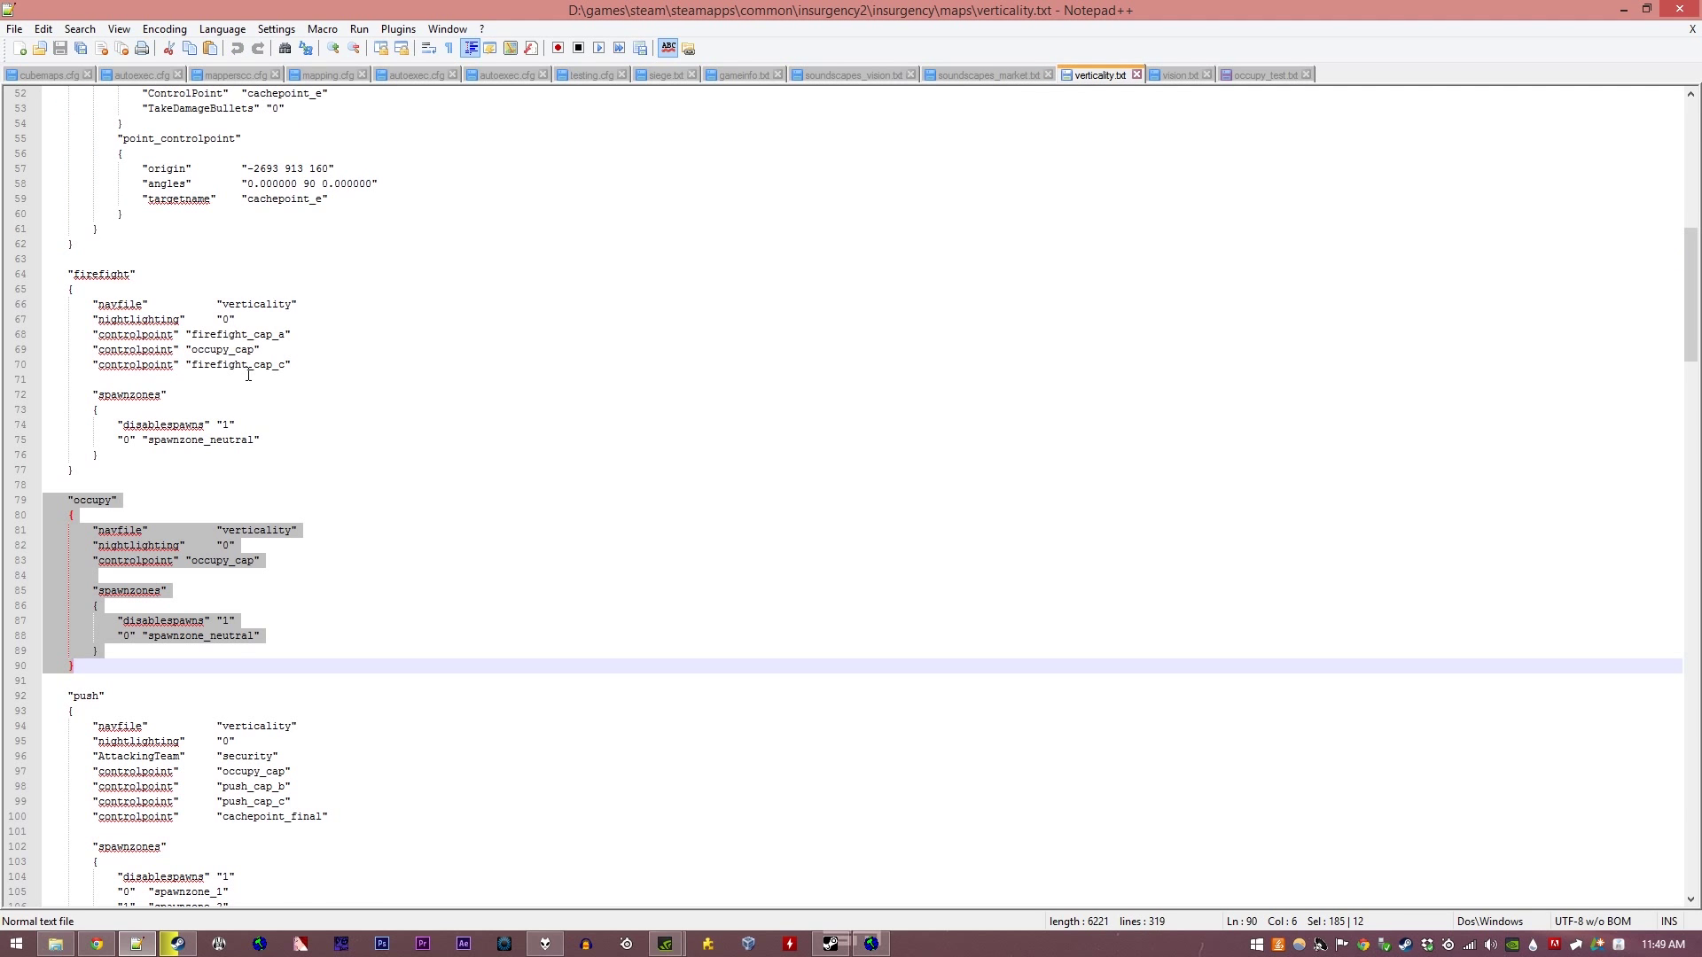
scroll(266, 408, up, 17)
drag(167, 213, 45, 93)
click(1259, 76)
click(48, 94)
key(Return)
key(Return)
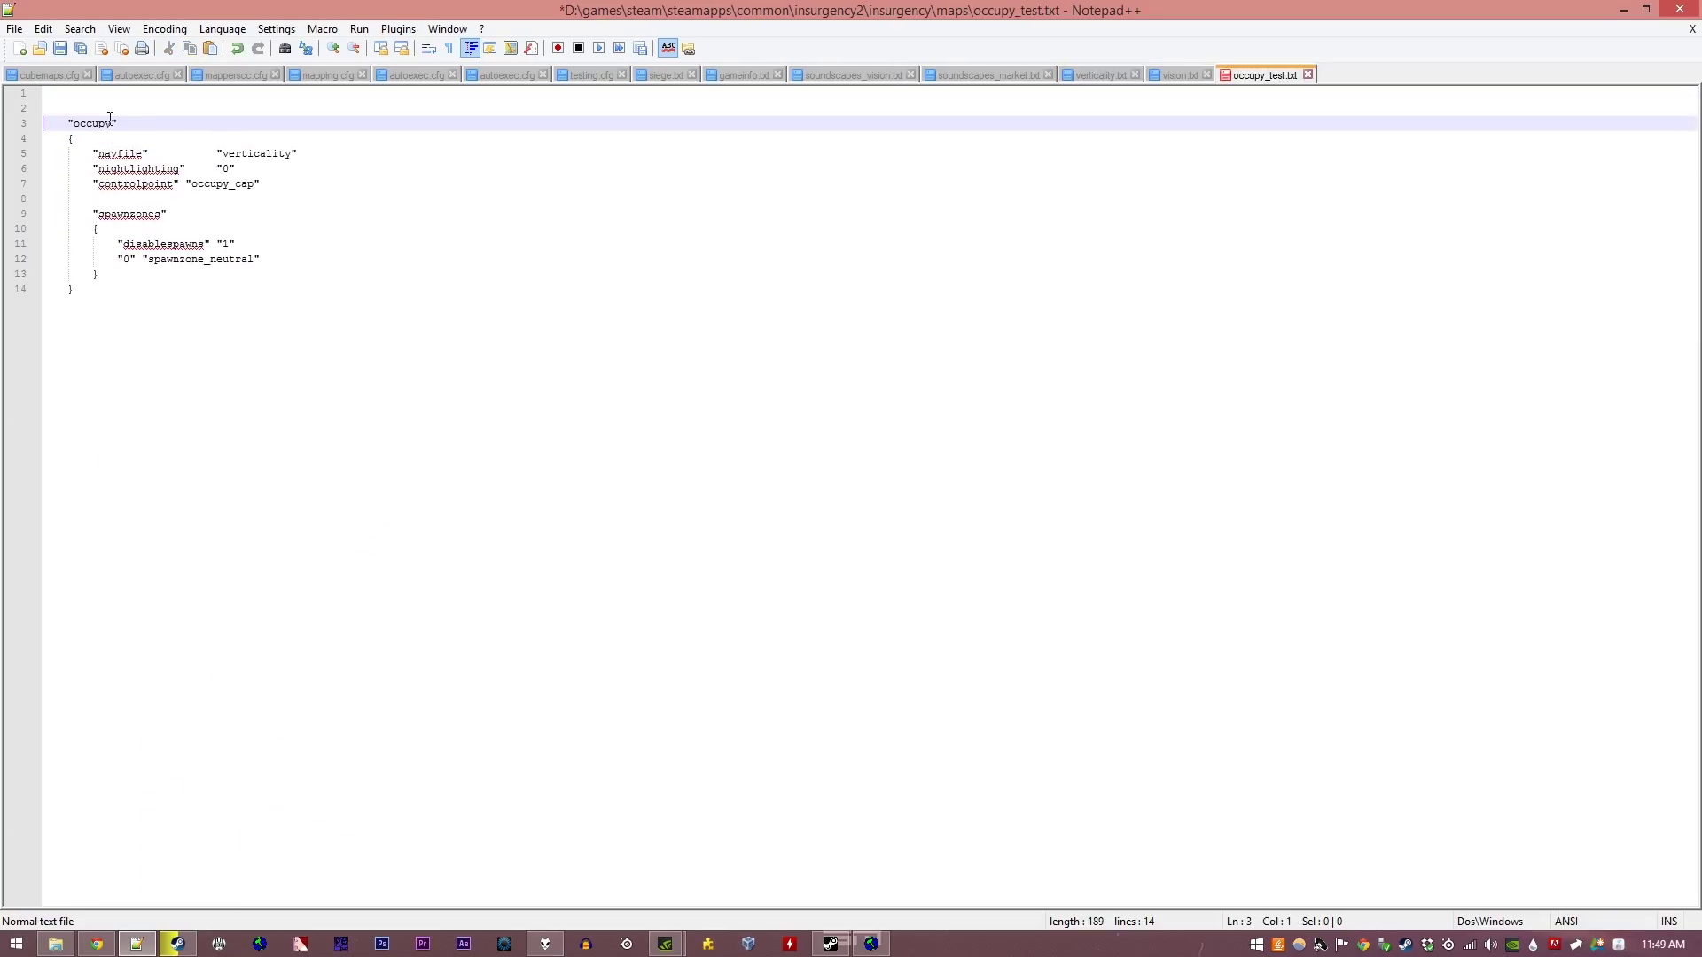
key(Up)
key(Up)
text("cpsetup.txt" { 	// Verticality supported modes: 	// - Skirmish 	// - Firefight 	// - Occupy 	// - Push 	// - Ambush 	// - infiltrate)
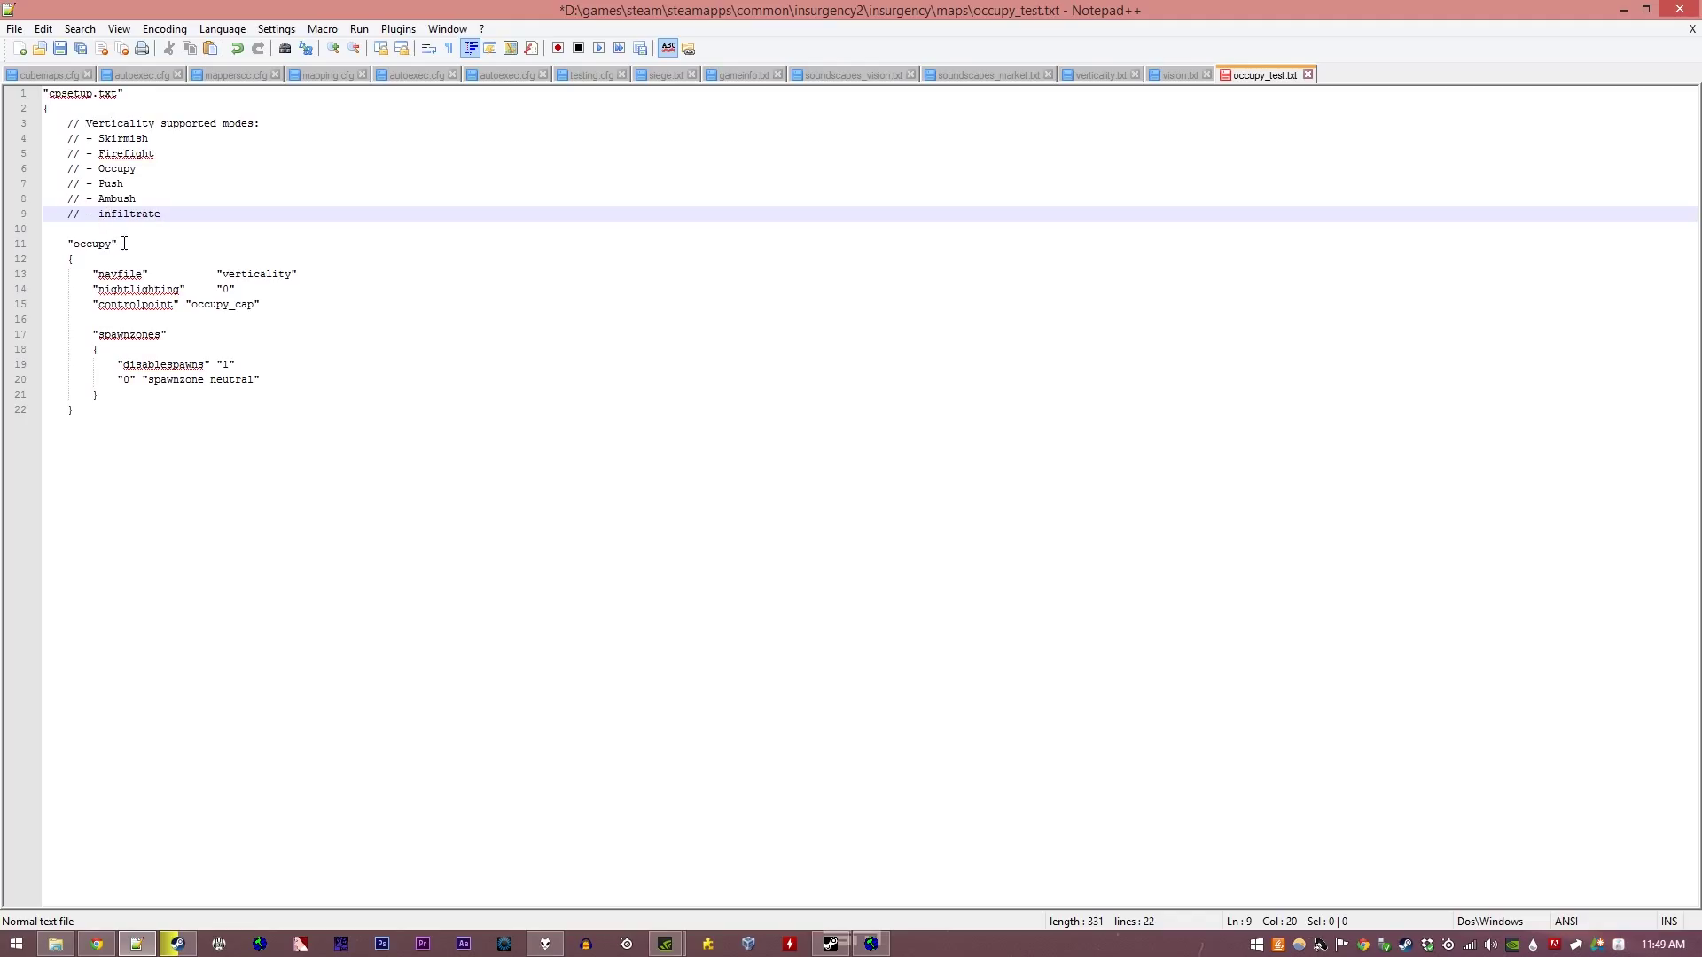
key(ctrl+s)
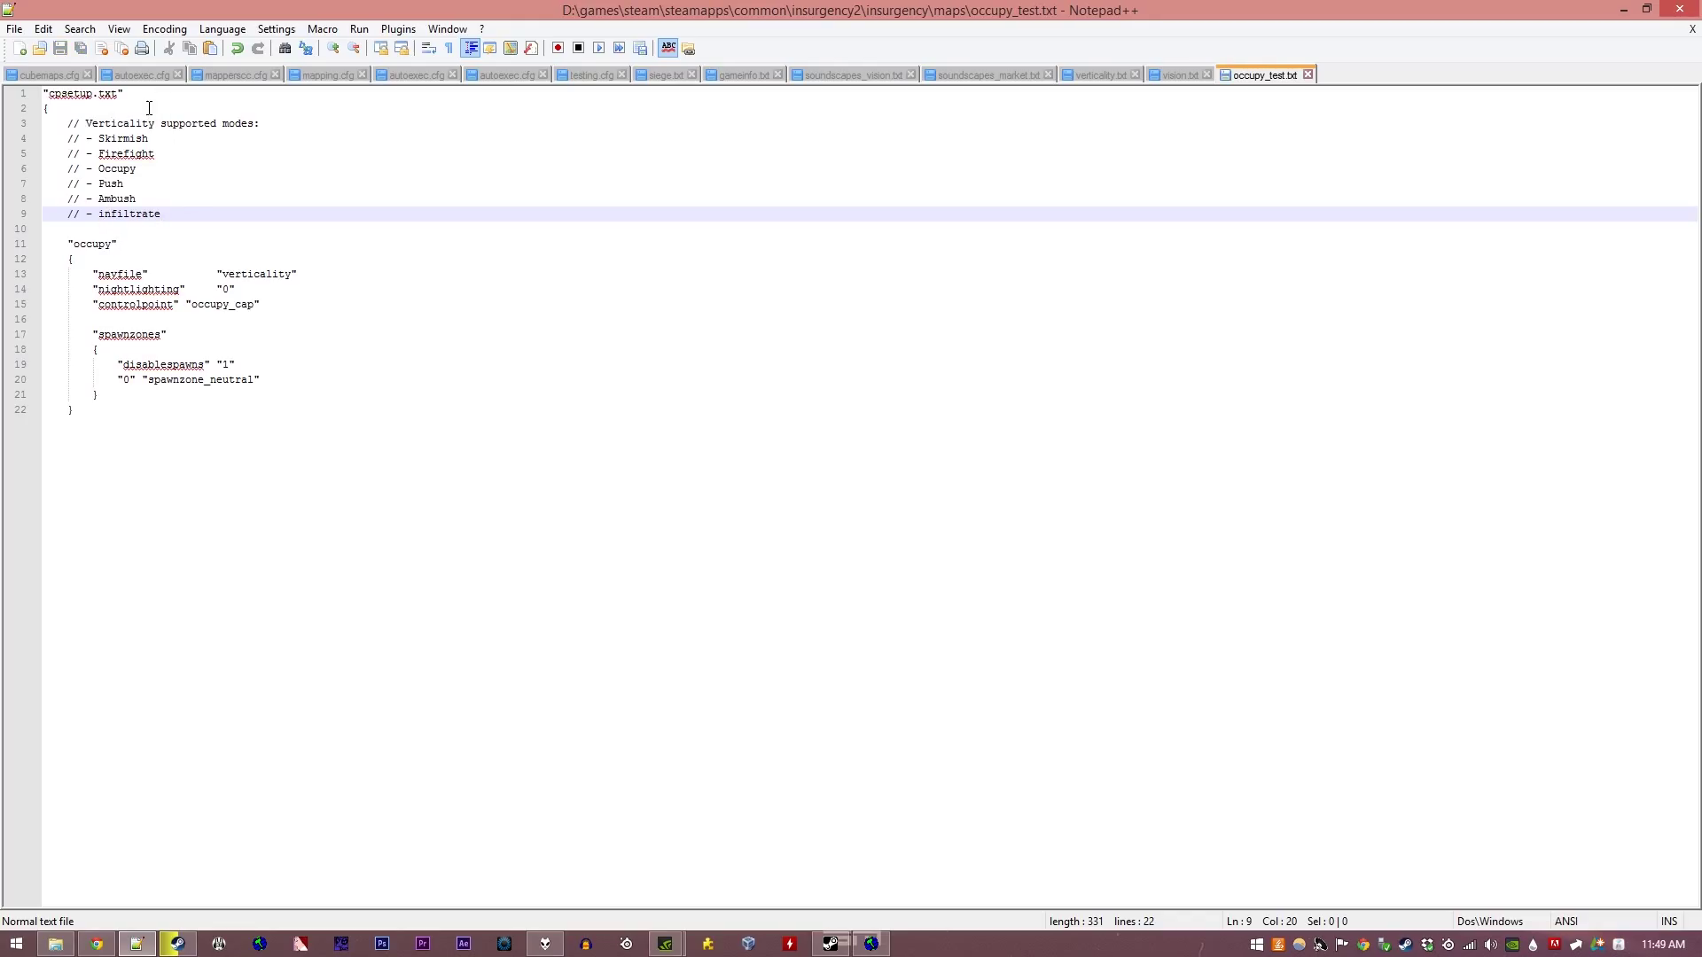
Step: Change the comment heading to "Test supported modes:" and delete every listed mode except Occupy
drag(155, 124, 86, 124)
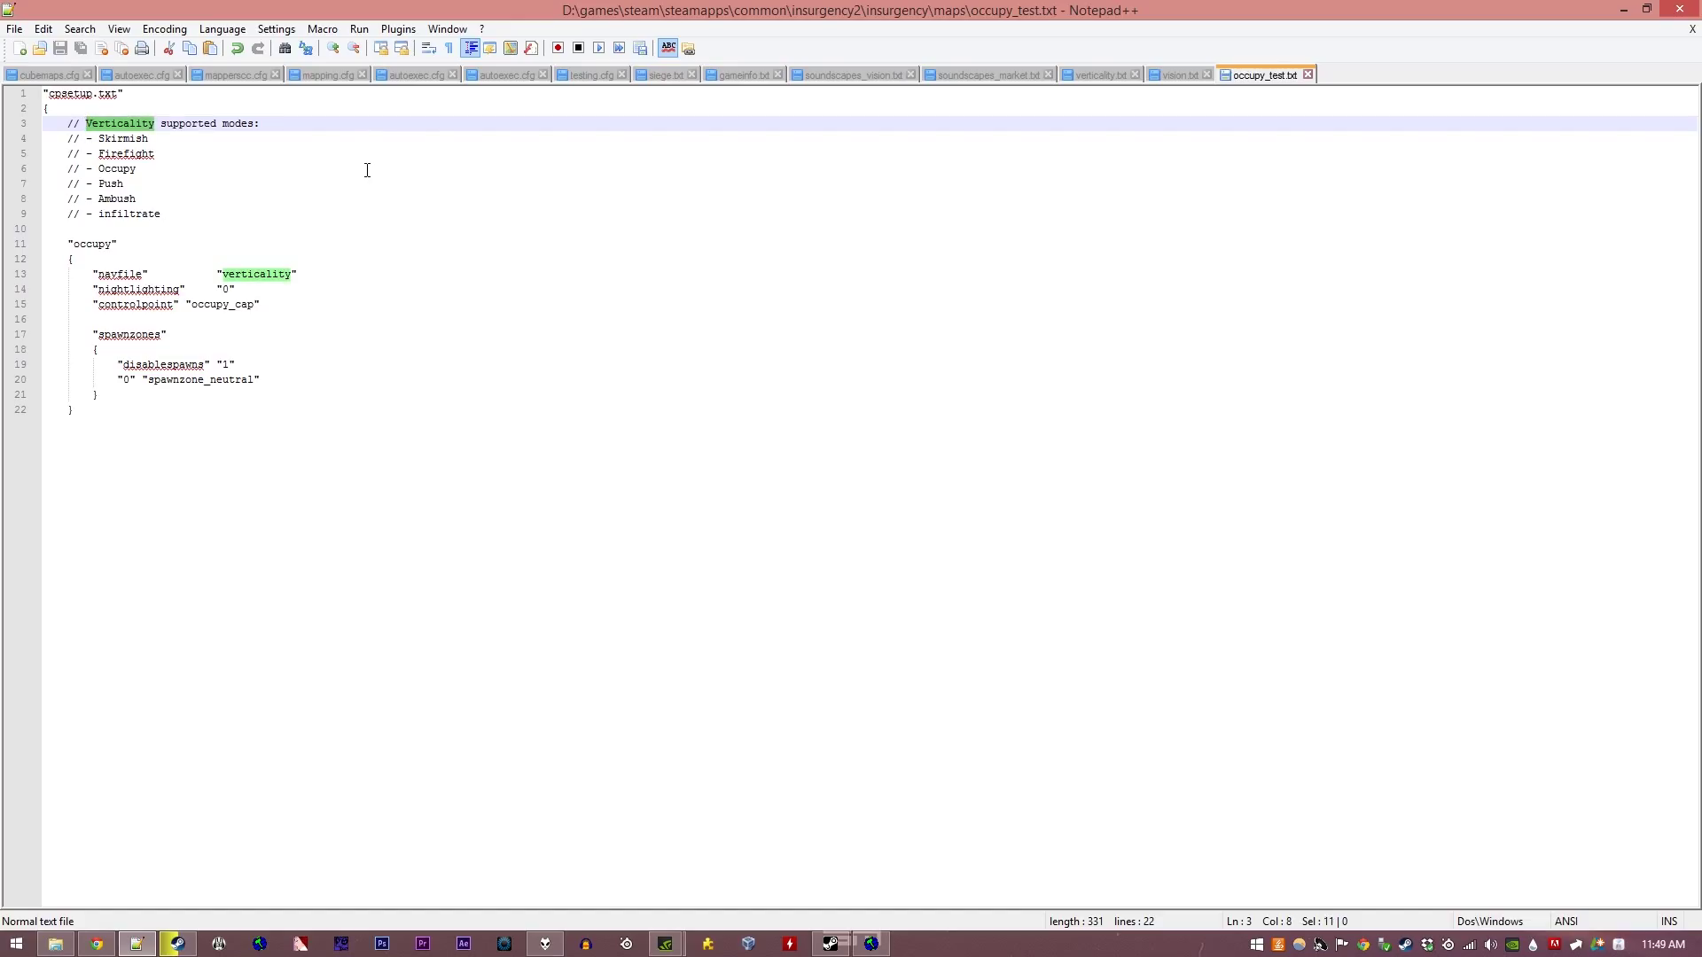
text(Test)
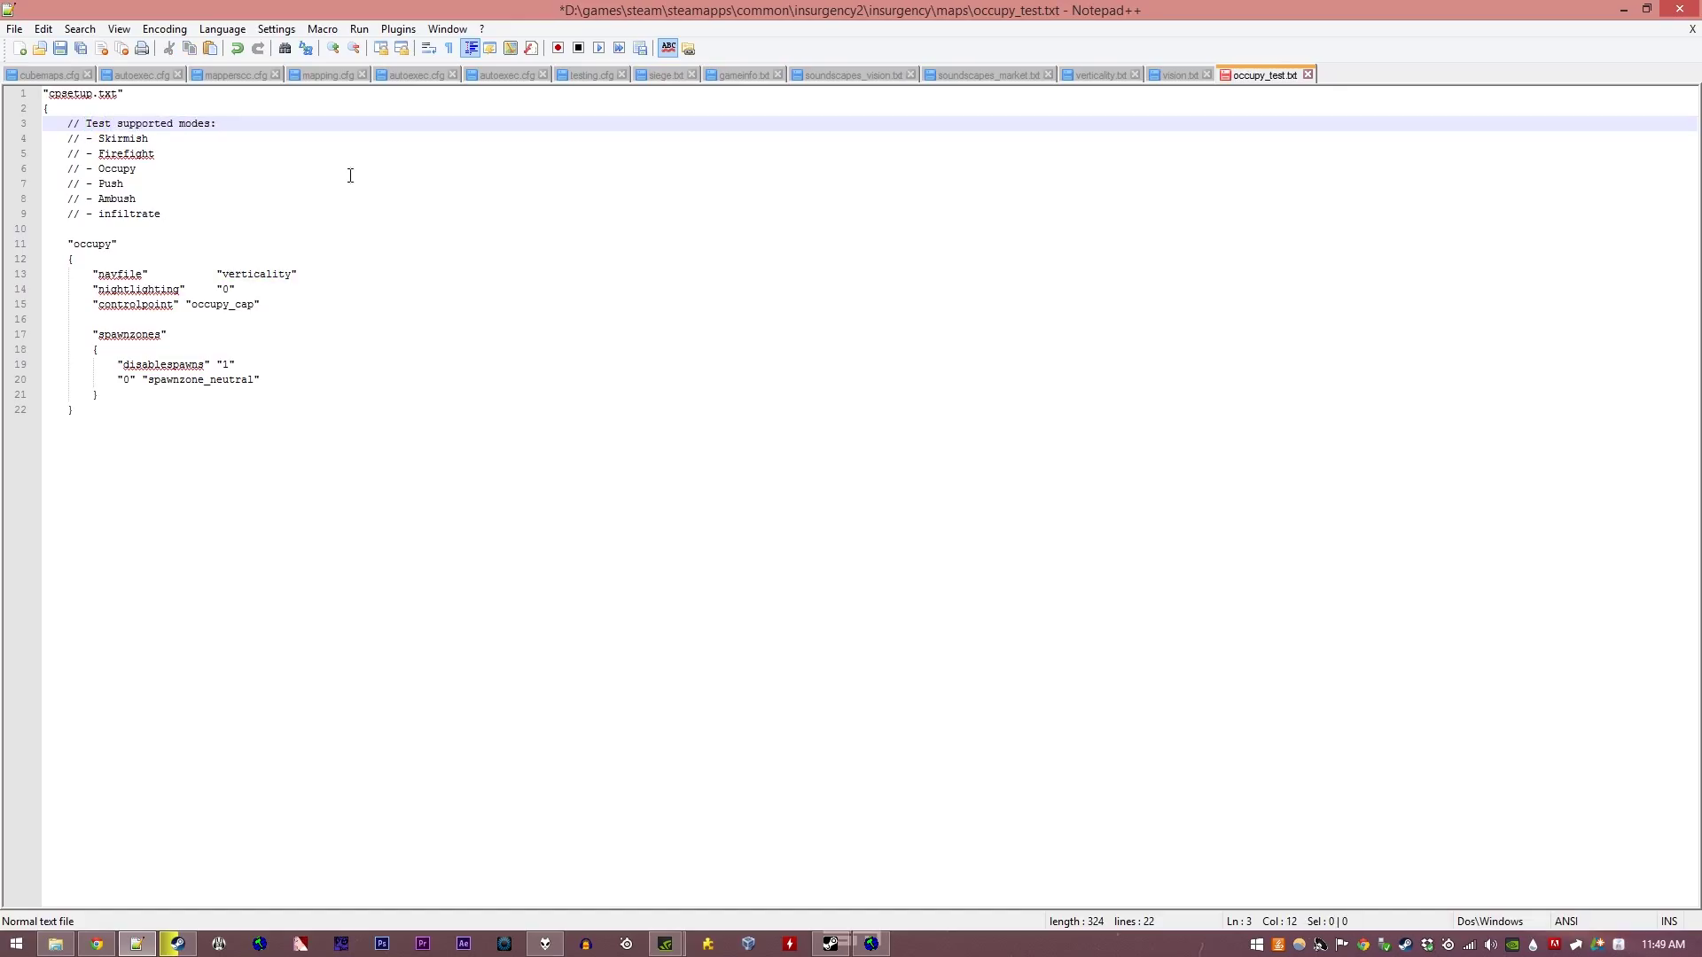
drag(168, 214, 39, 182)
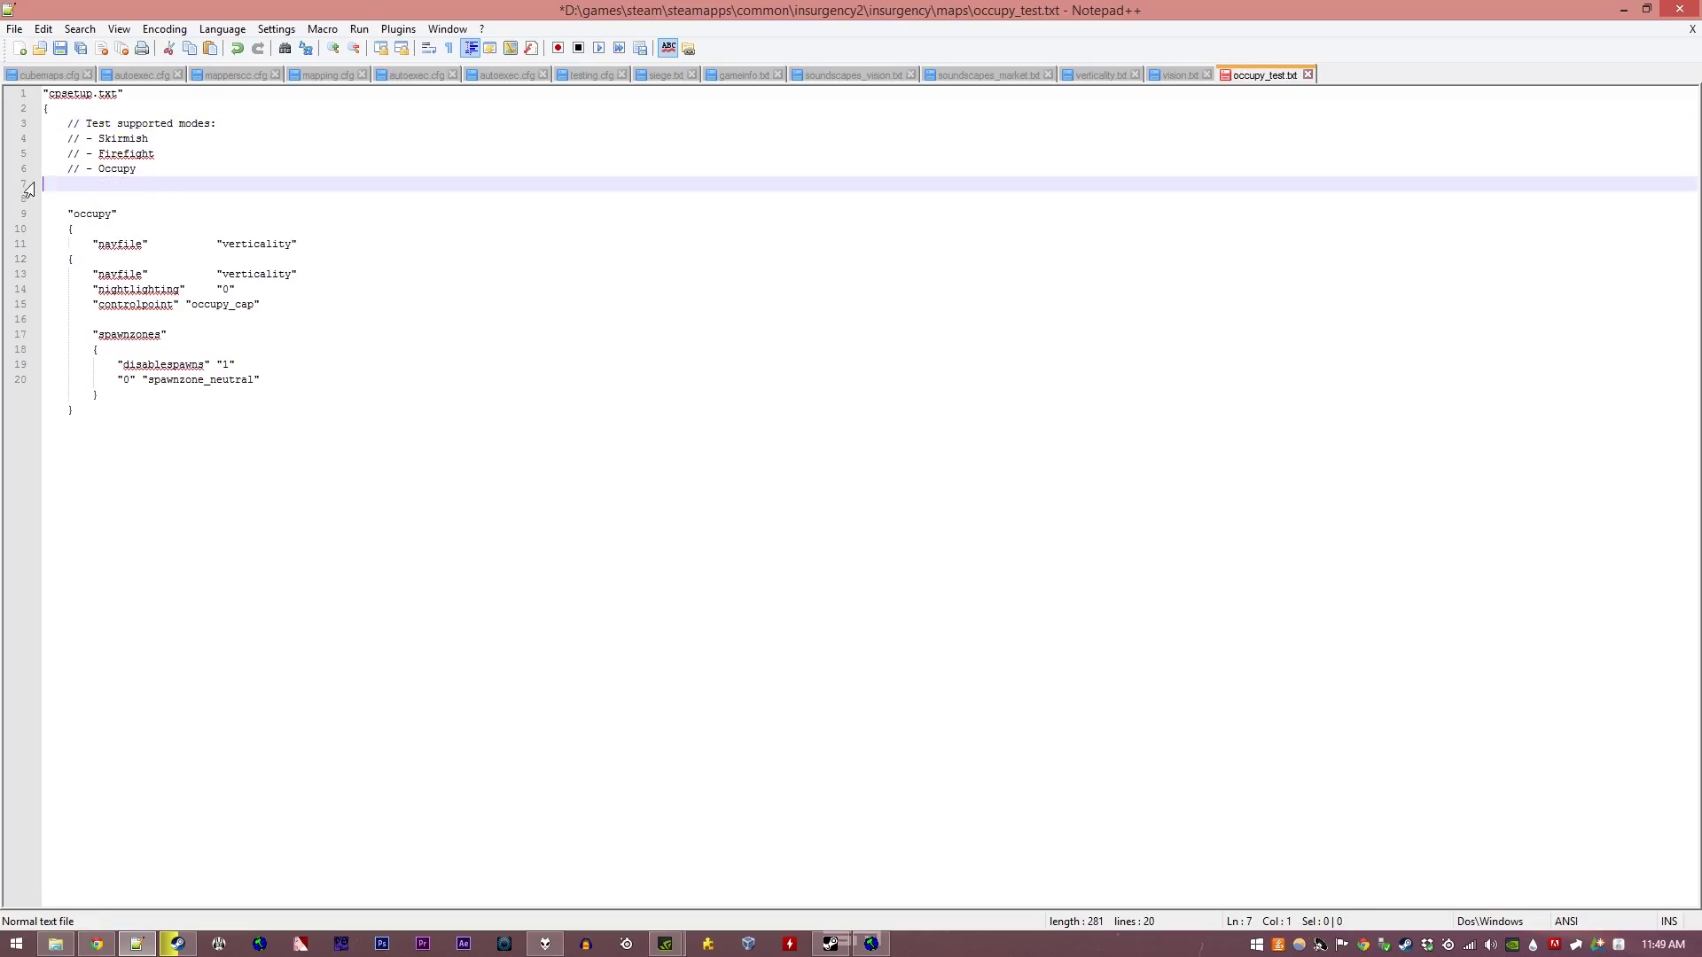
key(BackSpace)
click(151, 169)
drag(154, 153, 22, 140)
key(BackSpace)
key(BackSpace)
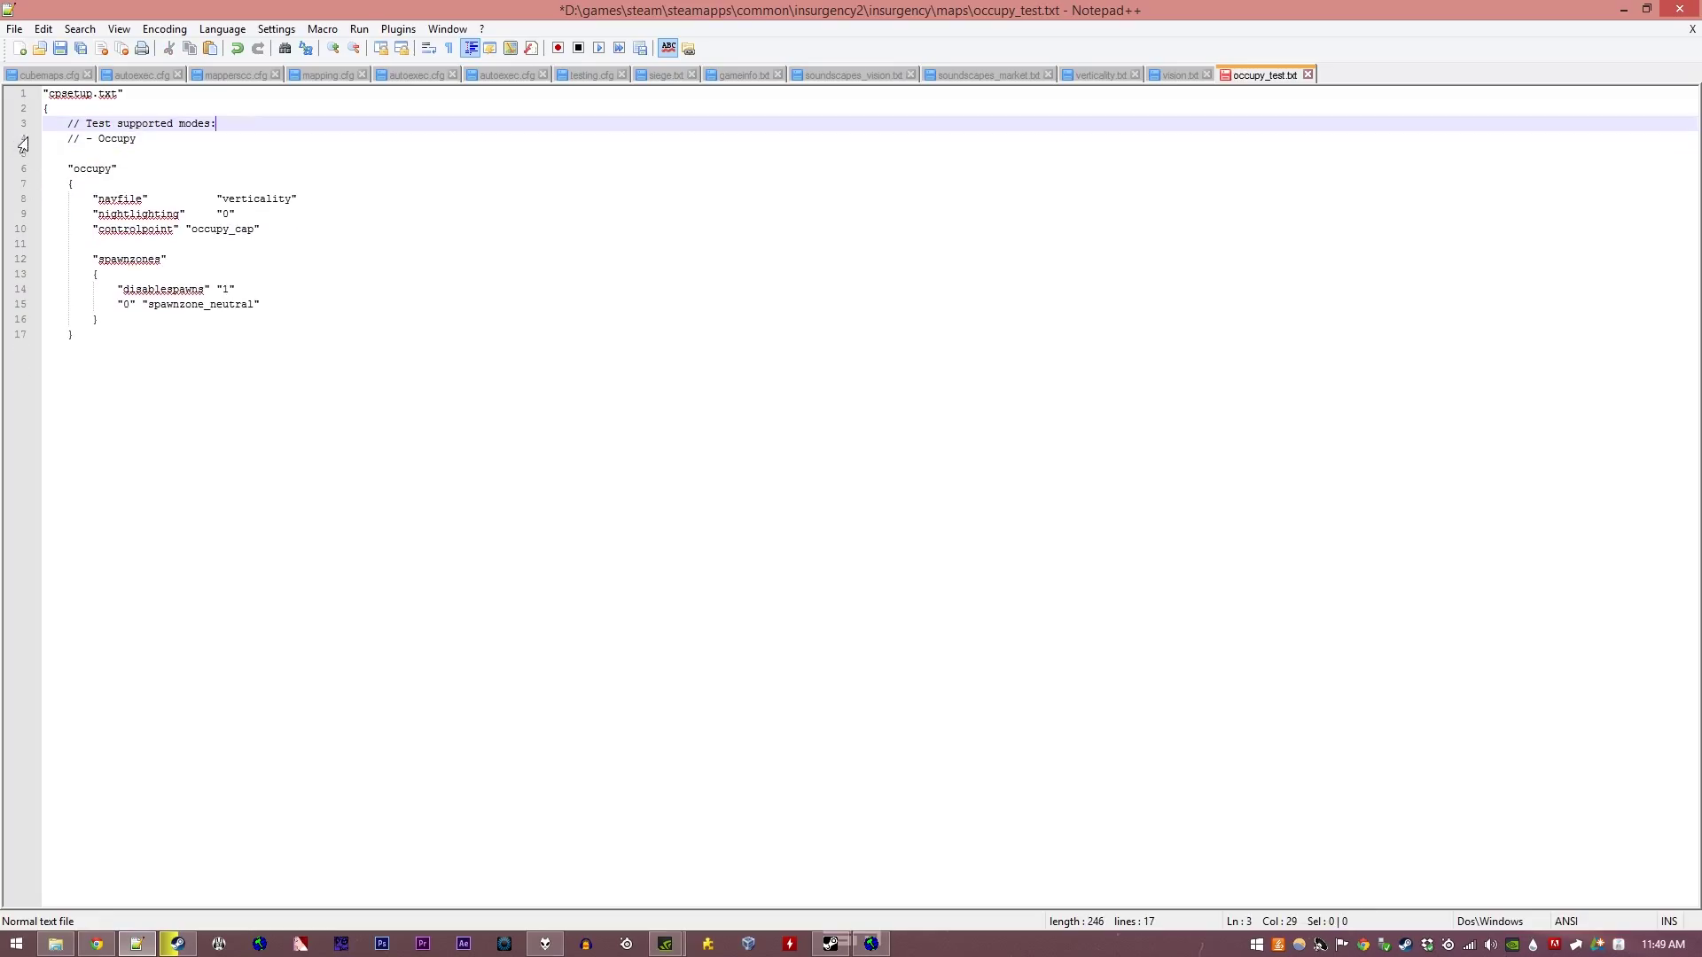
Step: Clear the navfile value in the occupy section and align the controlpoint value with the values above it
drag(296, 199, 222, 199)
key(BackSpace)
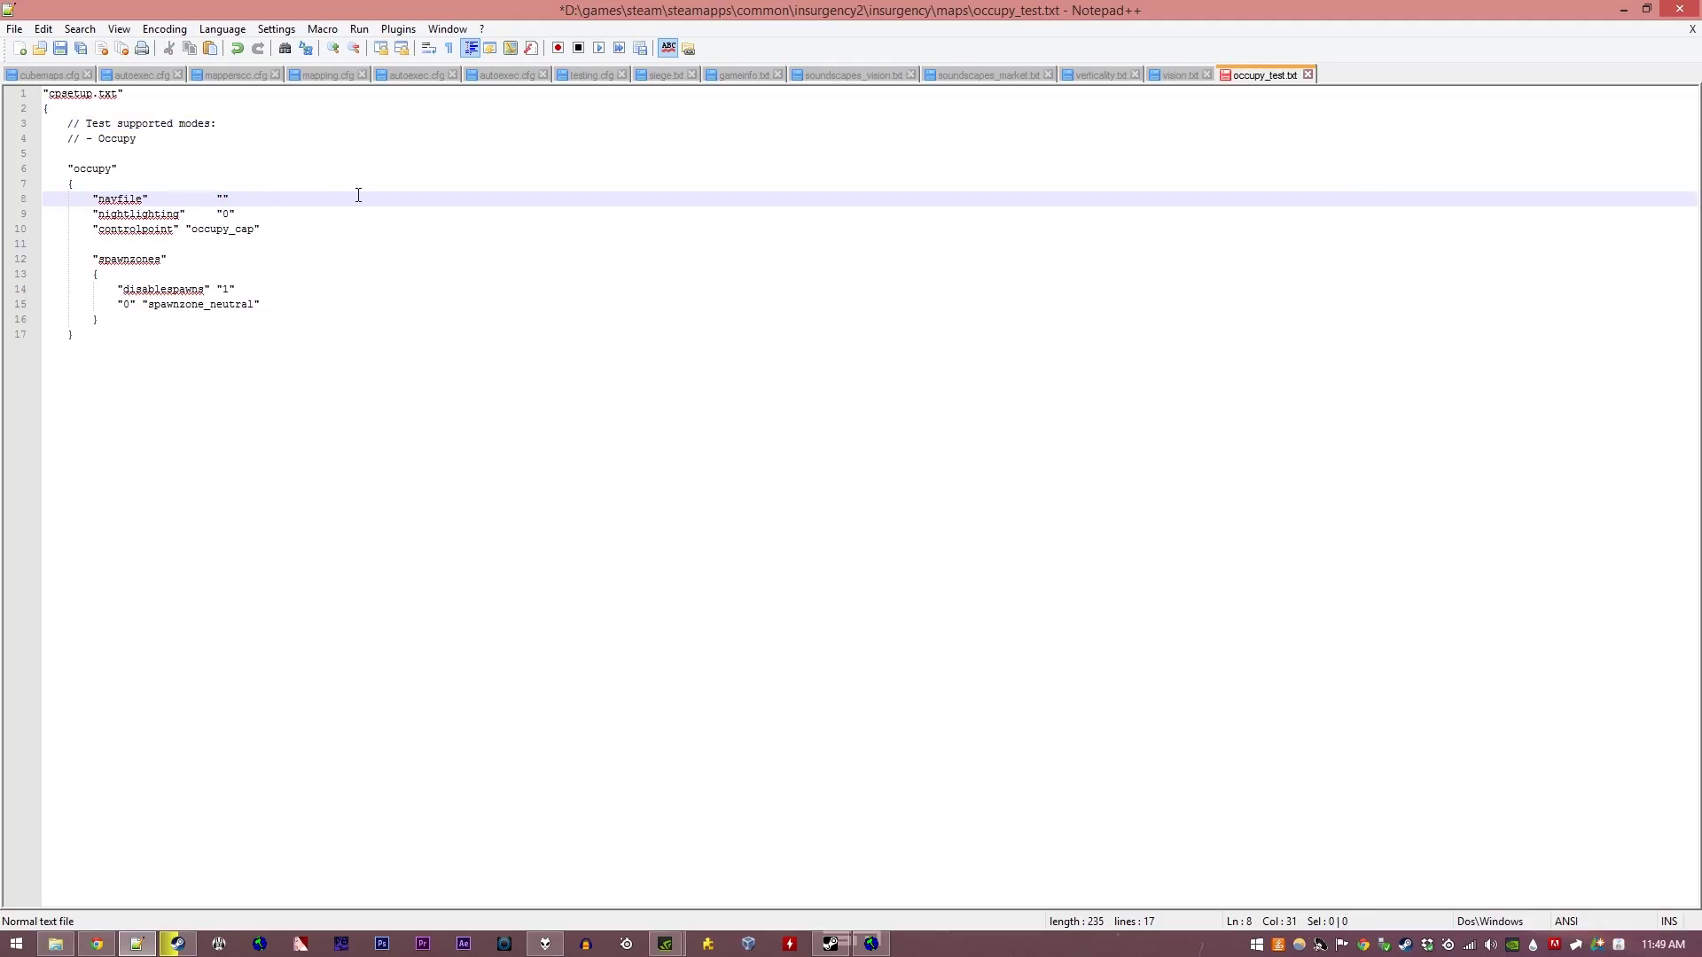
click(188, 229)
key(Tab)
key(Tab)
Step: Switch to Hammer and check the name of the point_controlpoint entity in its object properties
drag(222, 233, 284, 230)
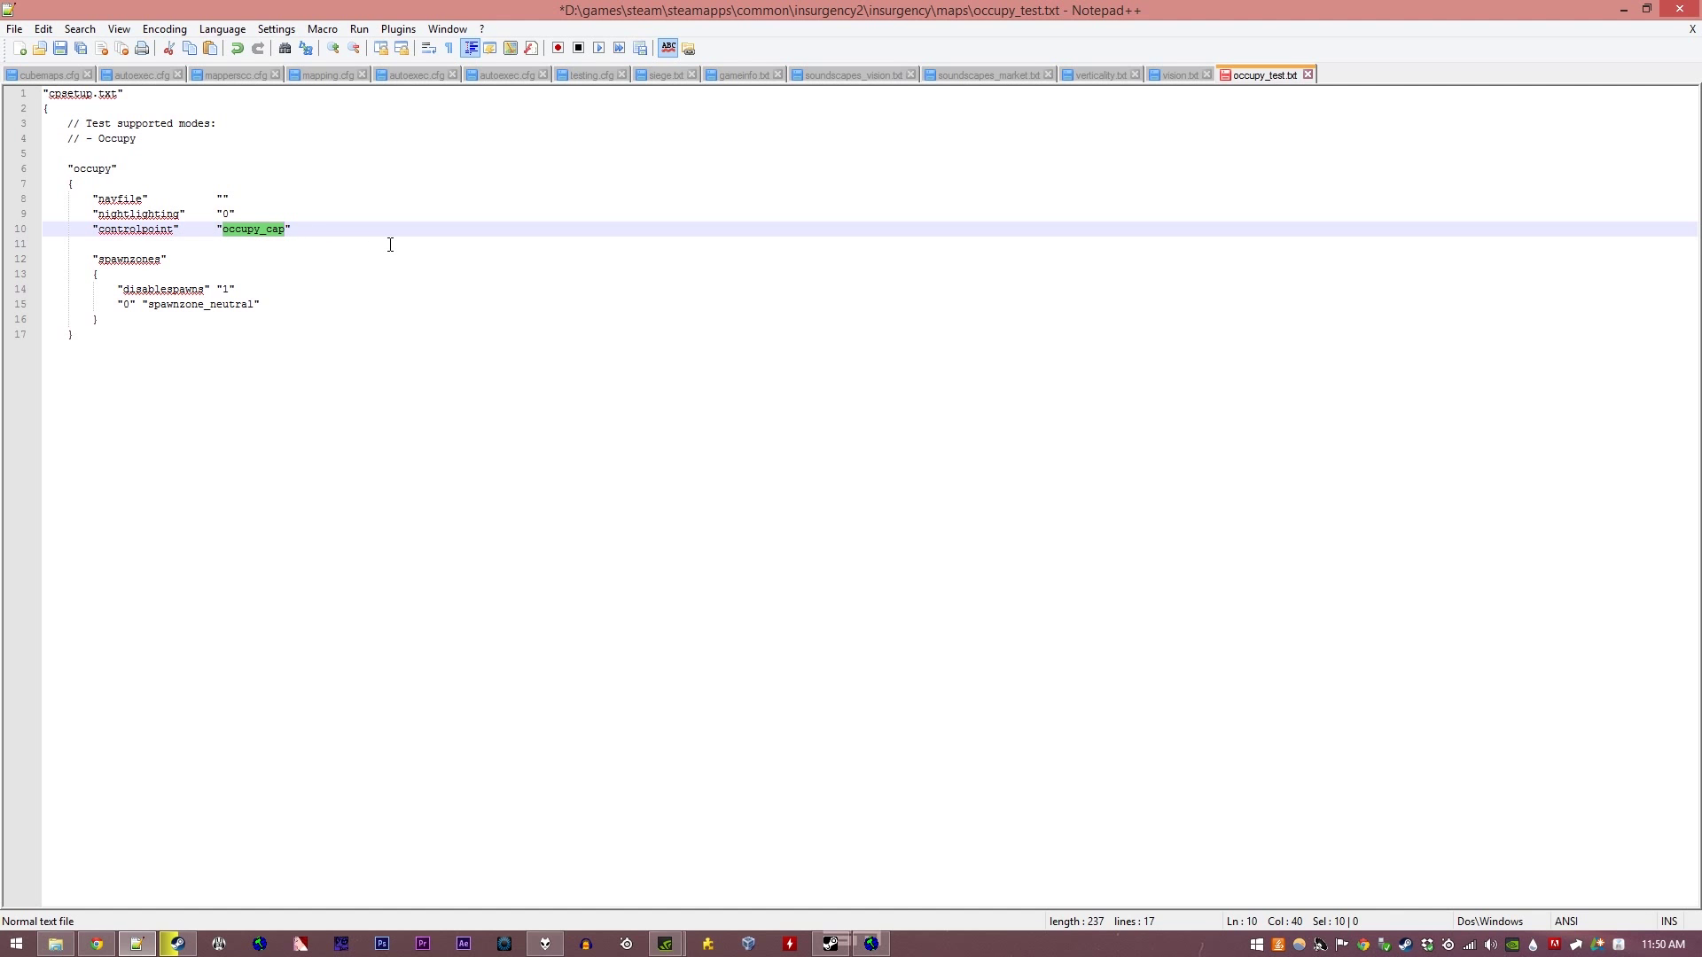
click(871, 944)
key(z)
key(w)
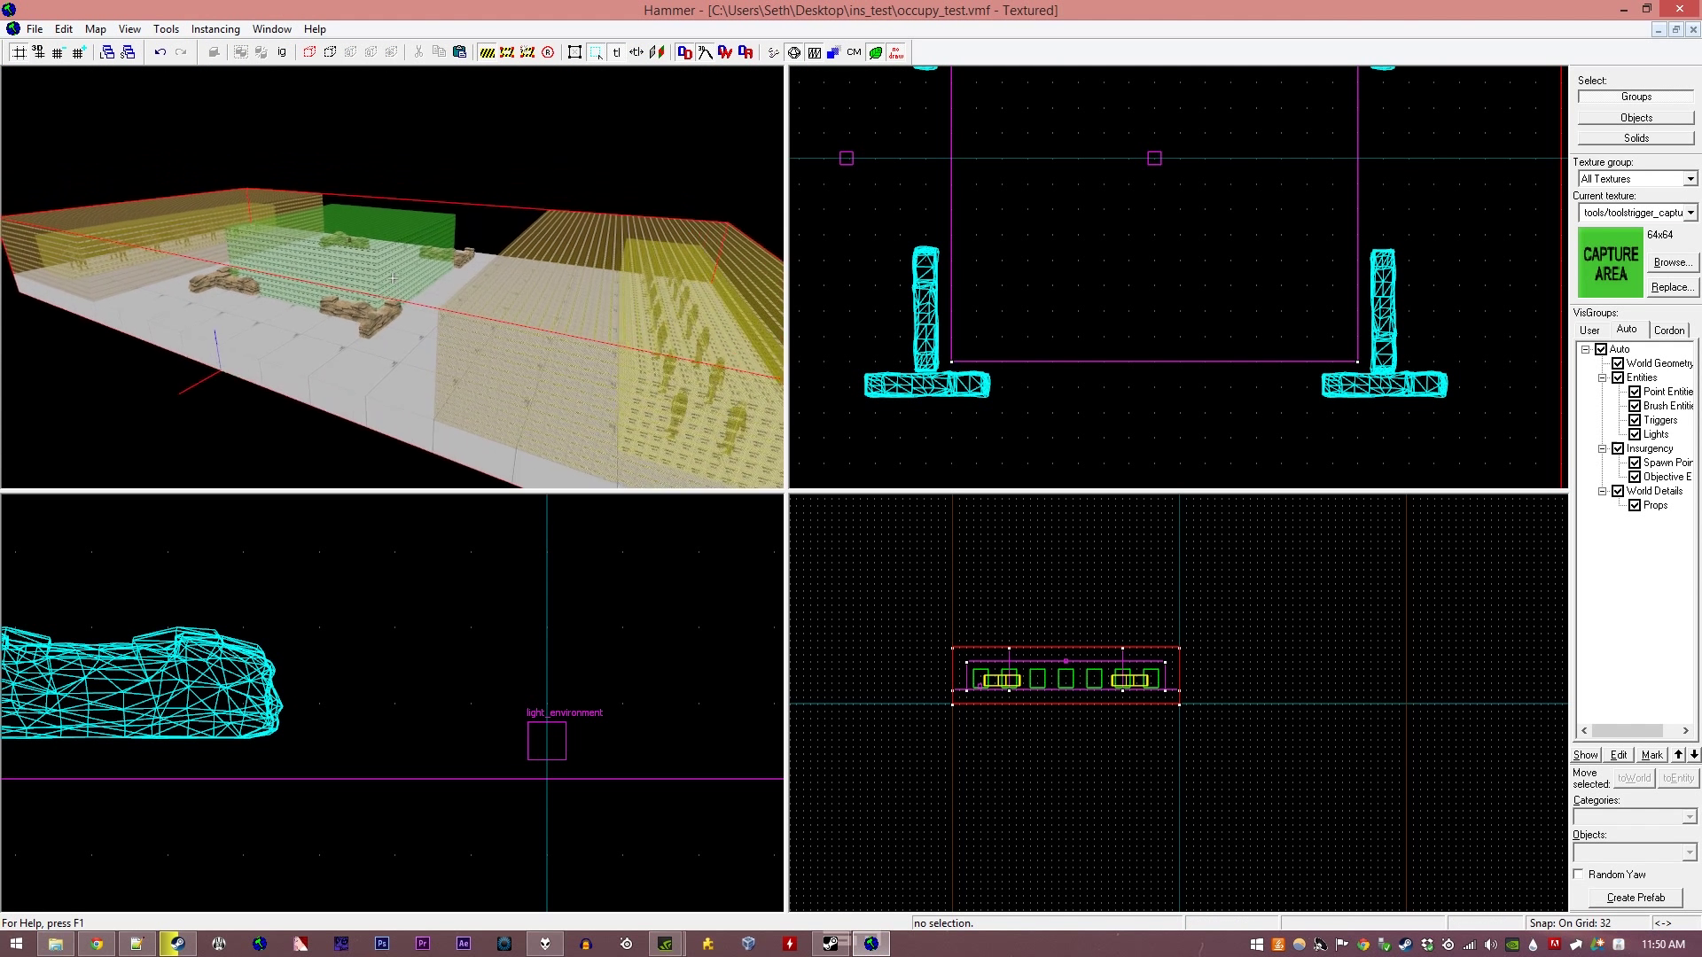
double_click(393, 278)
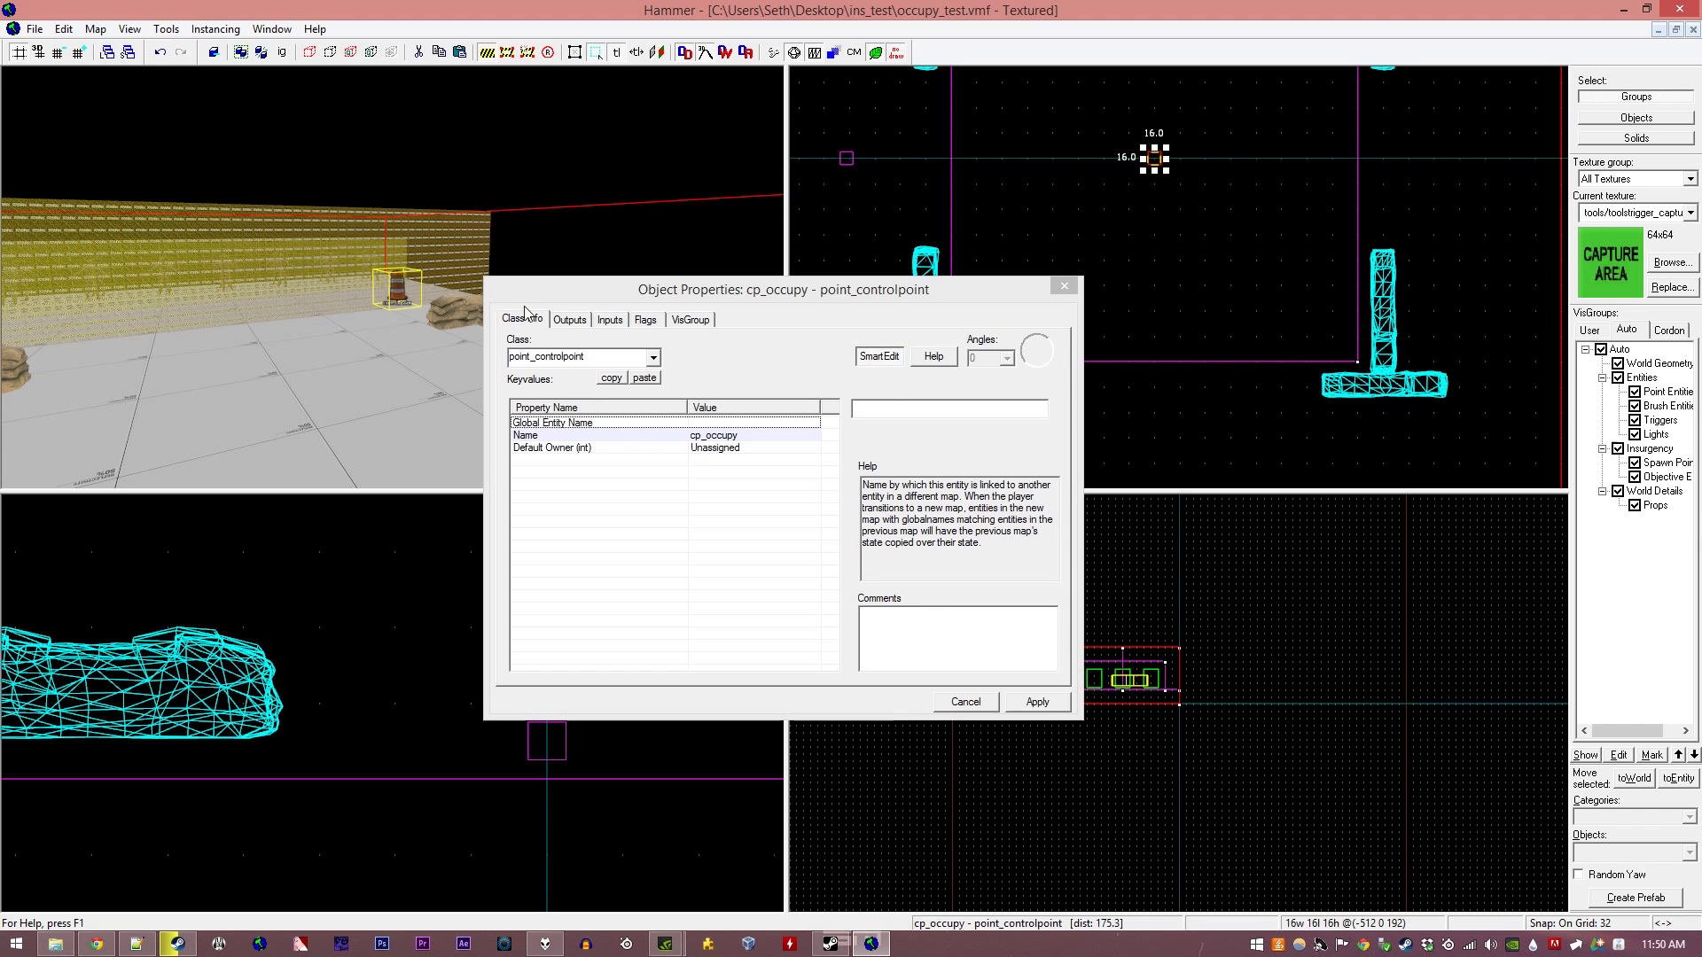
click(706, 436)
click(1064, 286)
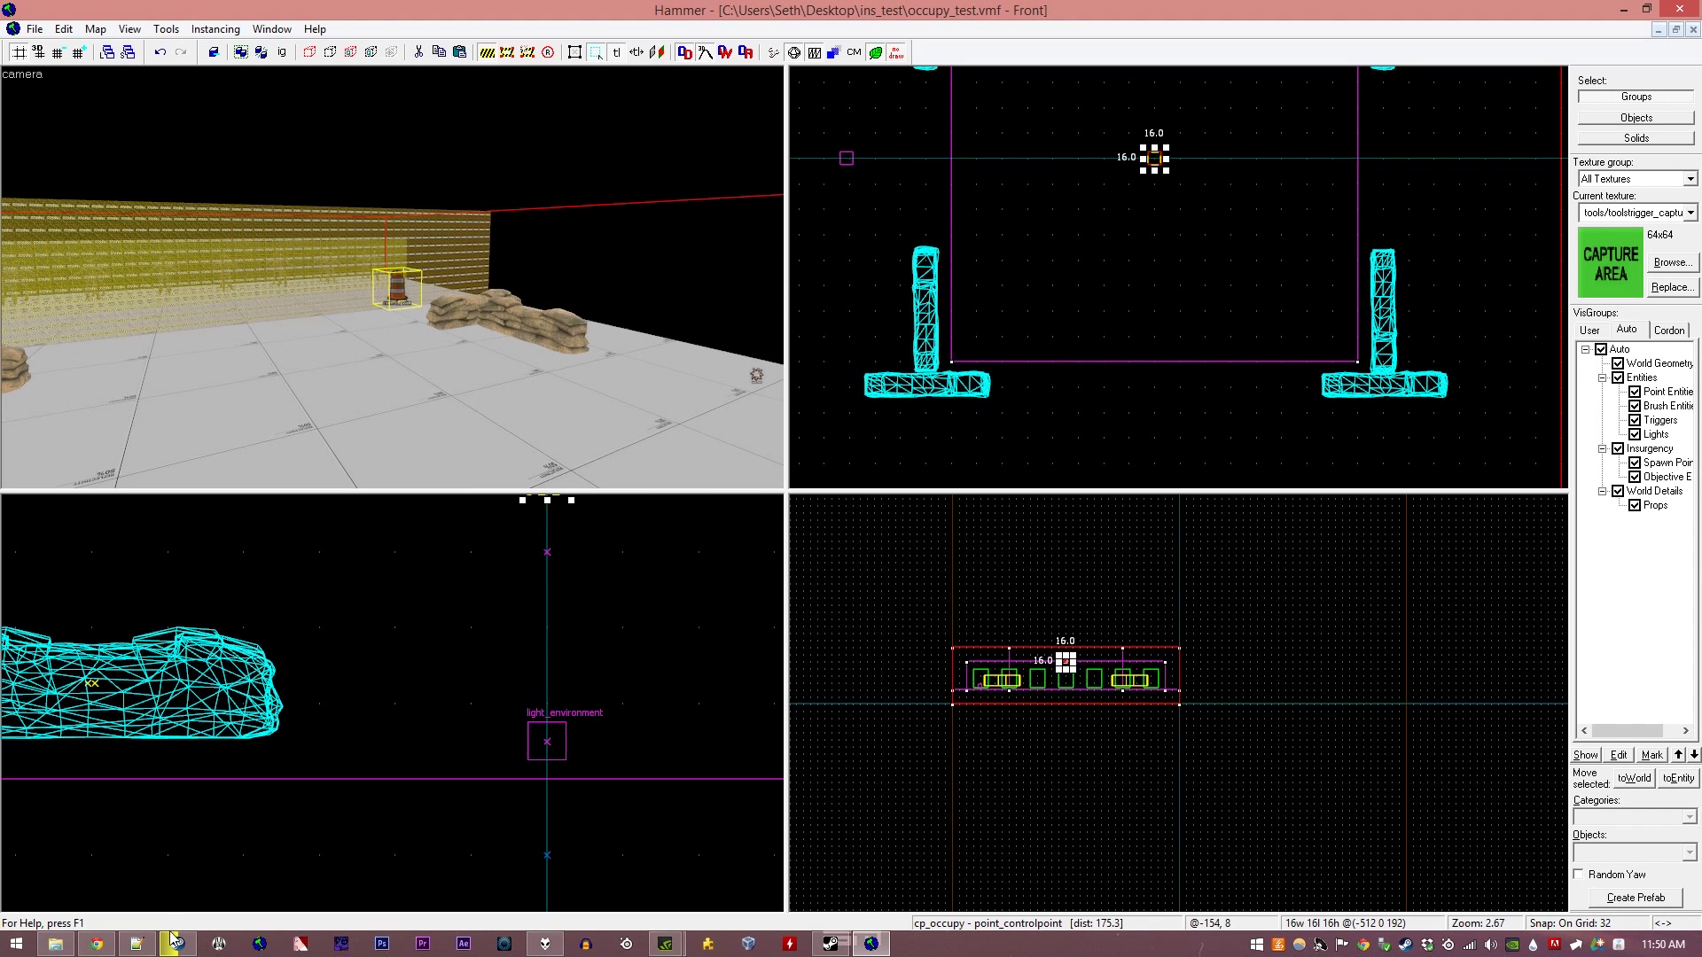
Step: Return to occupy_test.txt in Notepad++, set the controlpoint value to cp_occupy and save the file
click(136, 944)
drag(285, 229, 229, 231)
text(cp_occ)
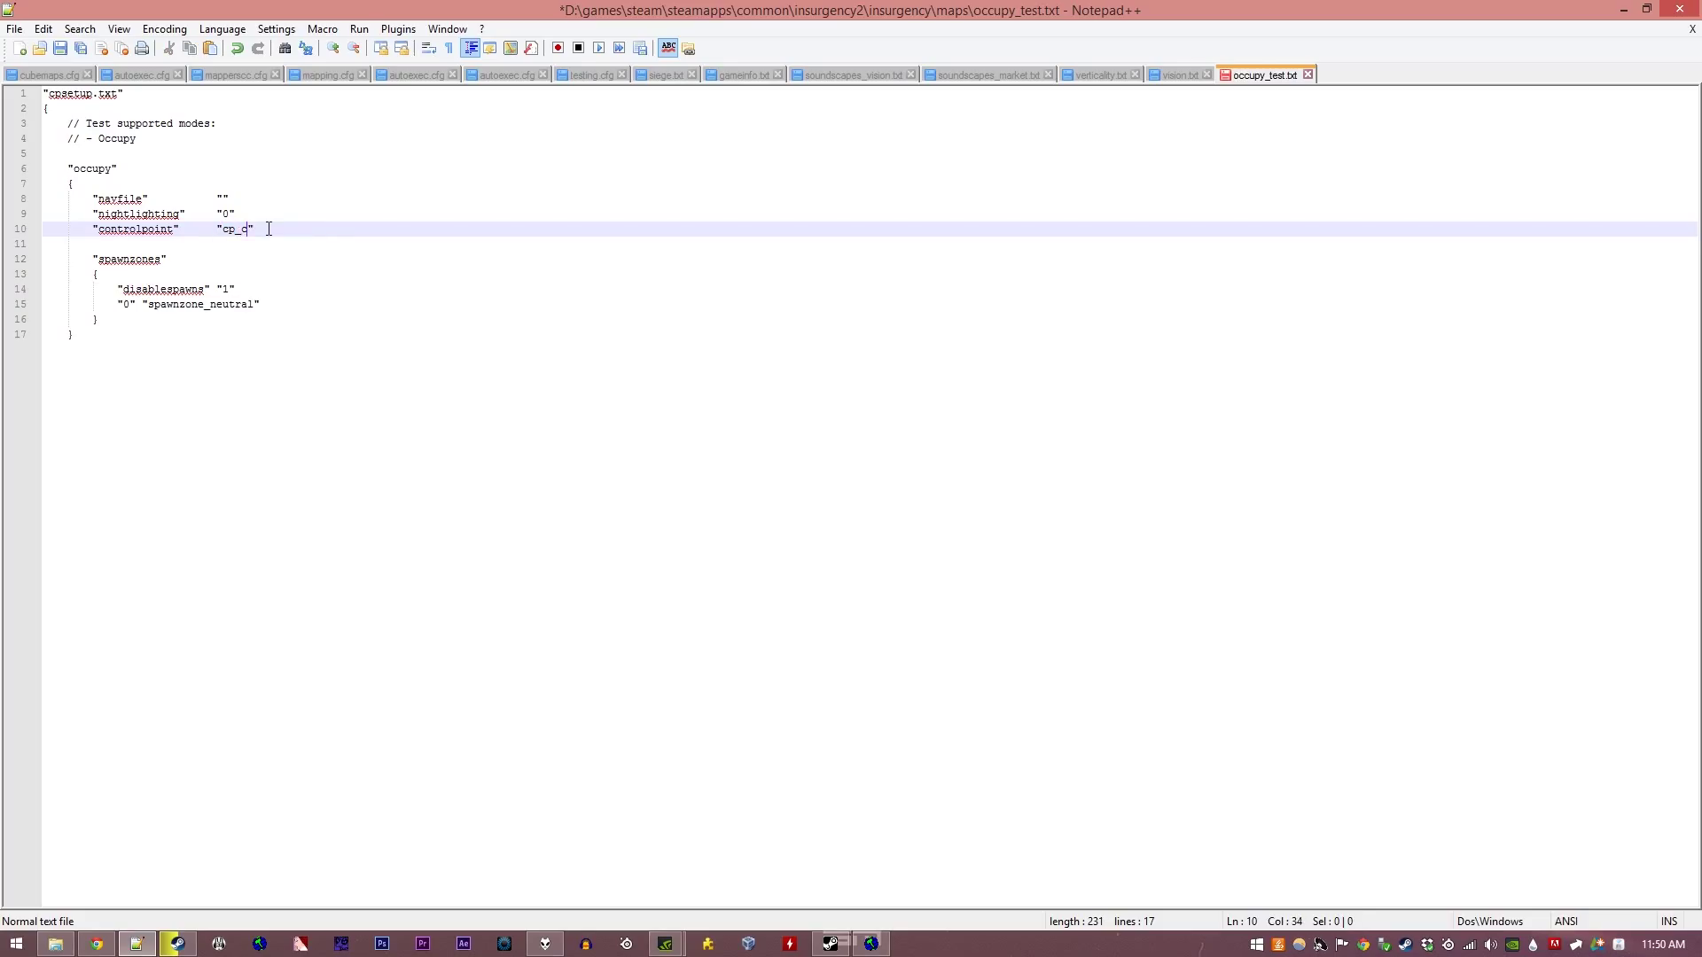
text(upy)
key(ctrl+s)
Step: Examine the disablespawns and "0" "spawnzone_neutral" entries in the spawnzones block of occupy_test.txt
click(238, 280)
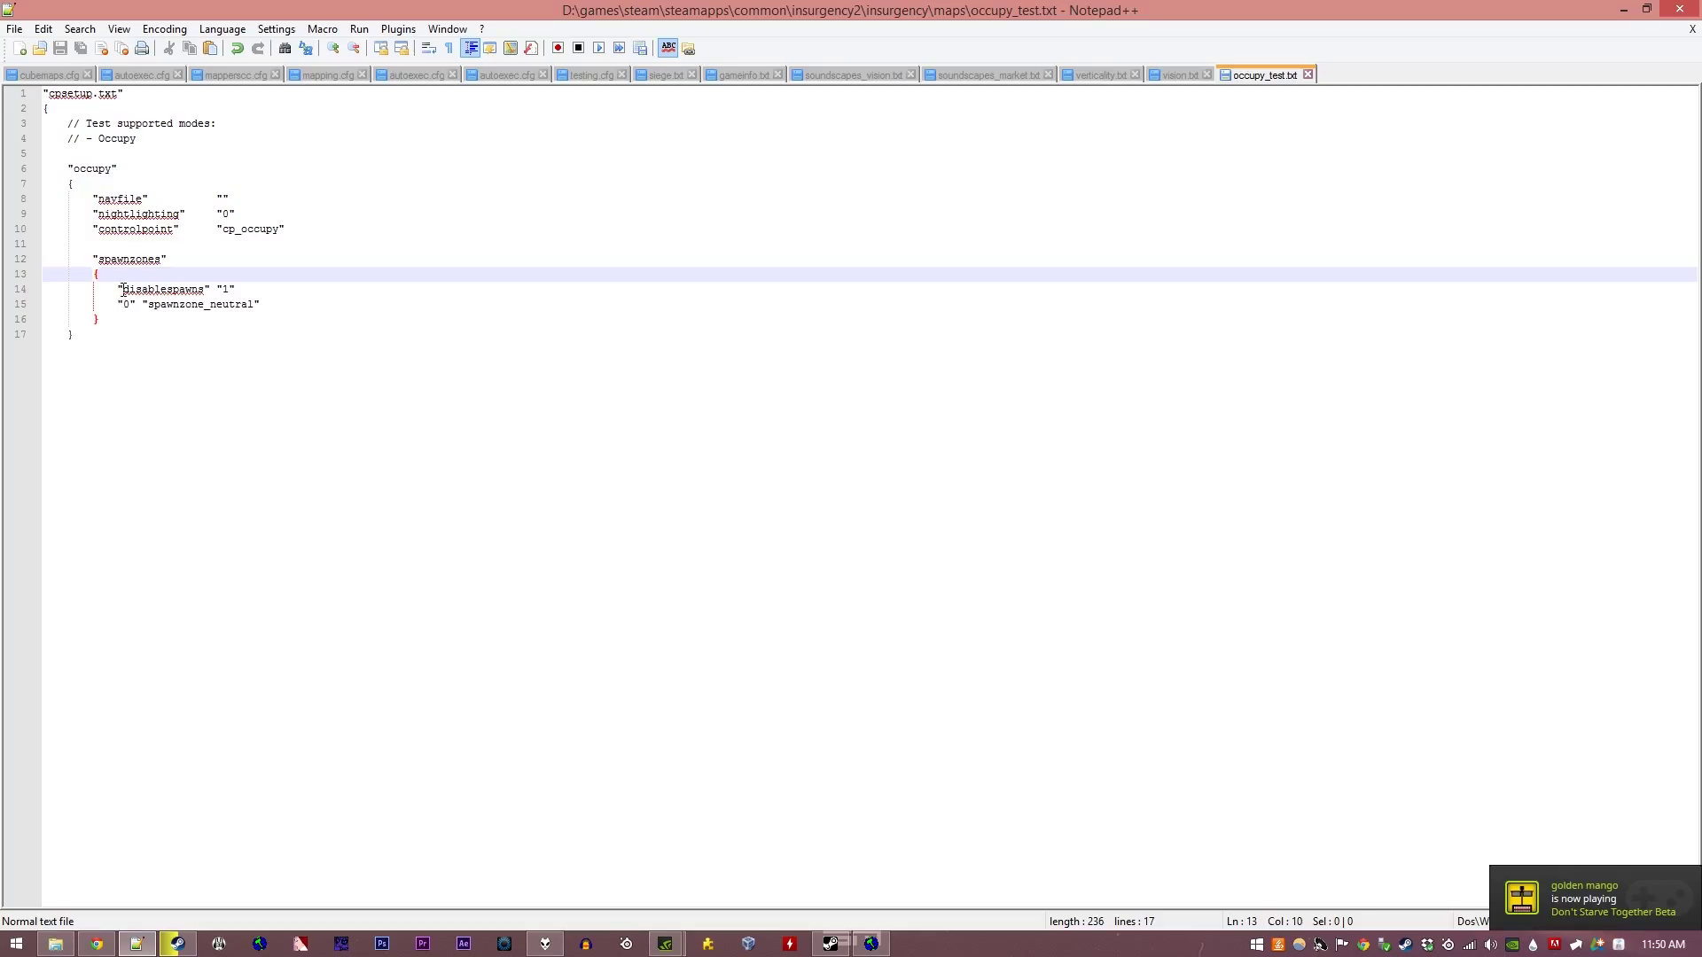
drag(147, 304, 255, 305)
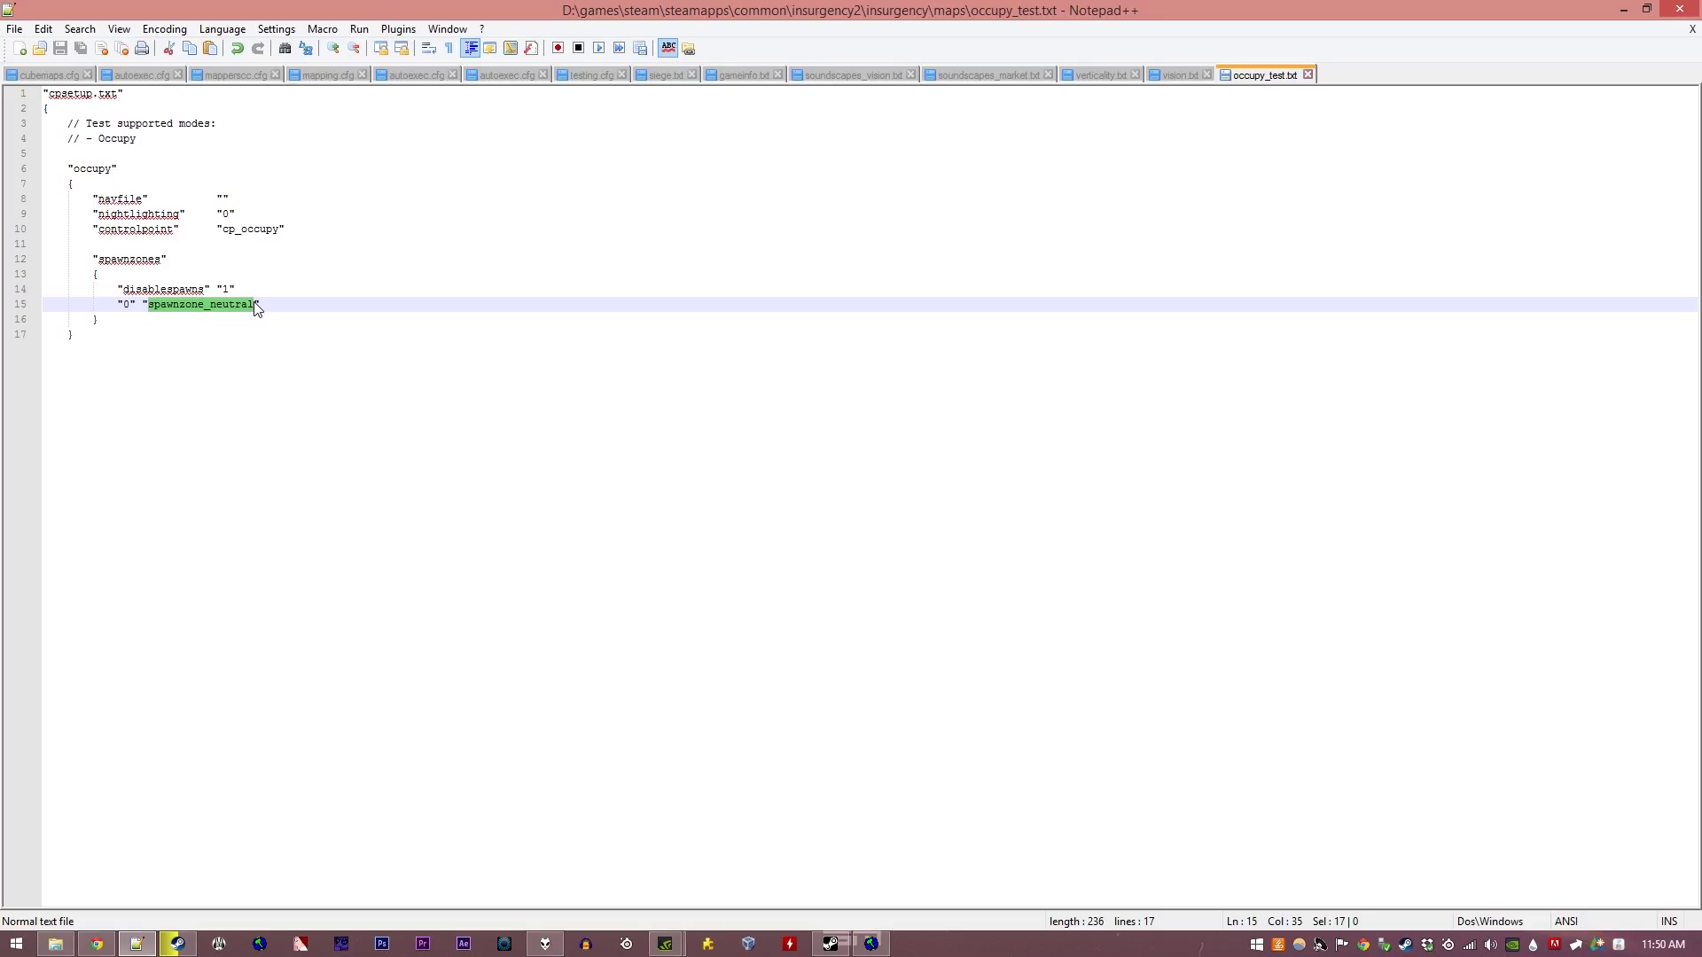
drag(117, 289, 237, 299)
click(239, 283)
drag(117, 304, 267, 305)
click(267, 305)
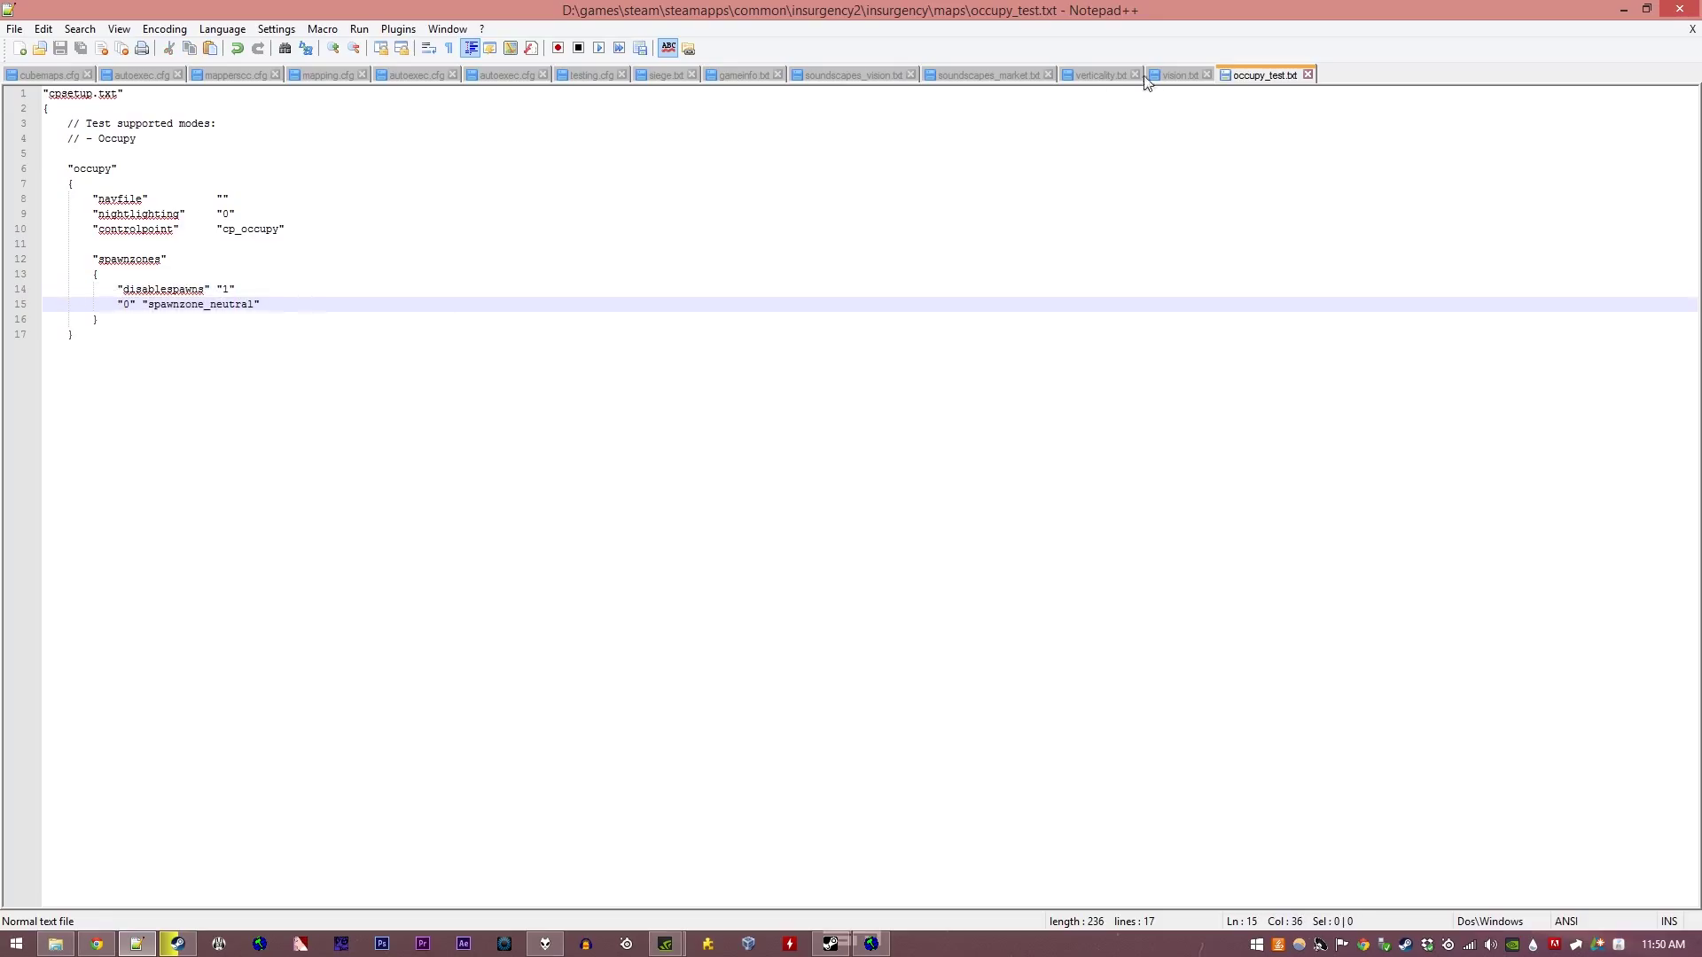
Step: Review the numbered spawnzones entries in the push section of verticality.txt, focusing on the "0" "spawnzone_1" line
click(1073, 75)
scroll(687, 352, down, 20)
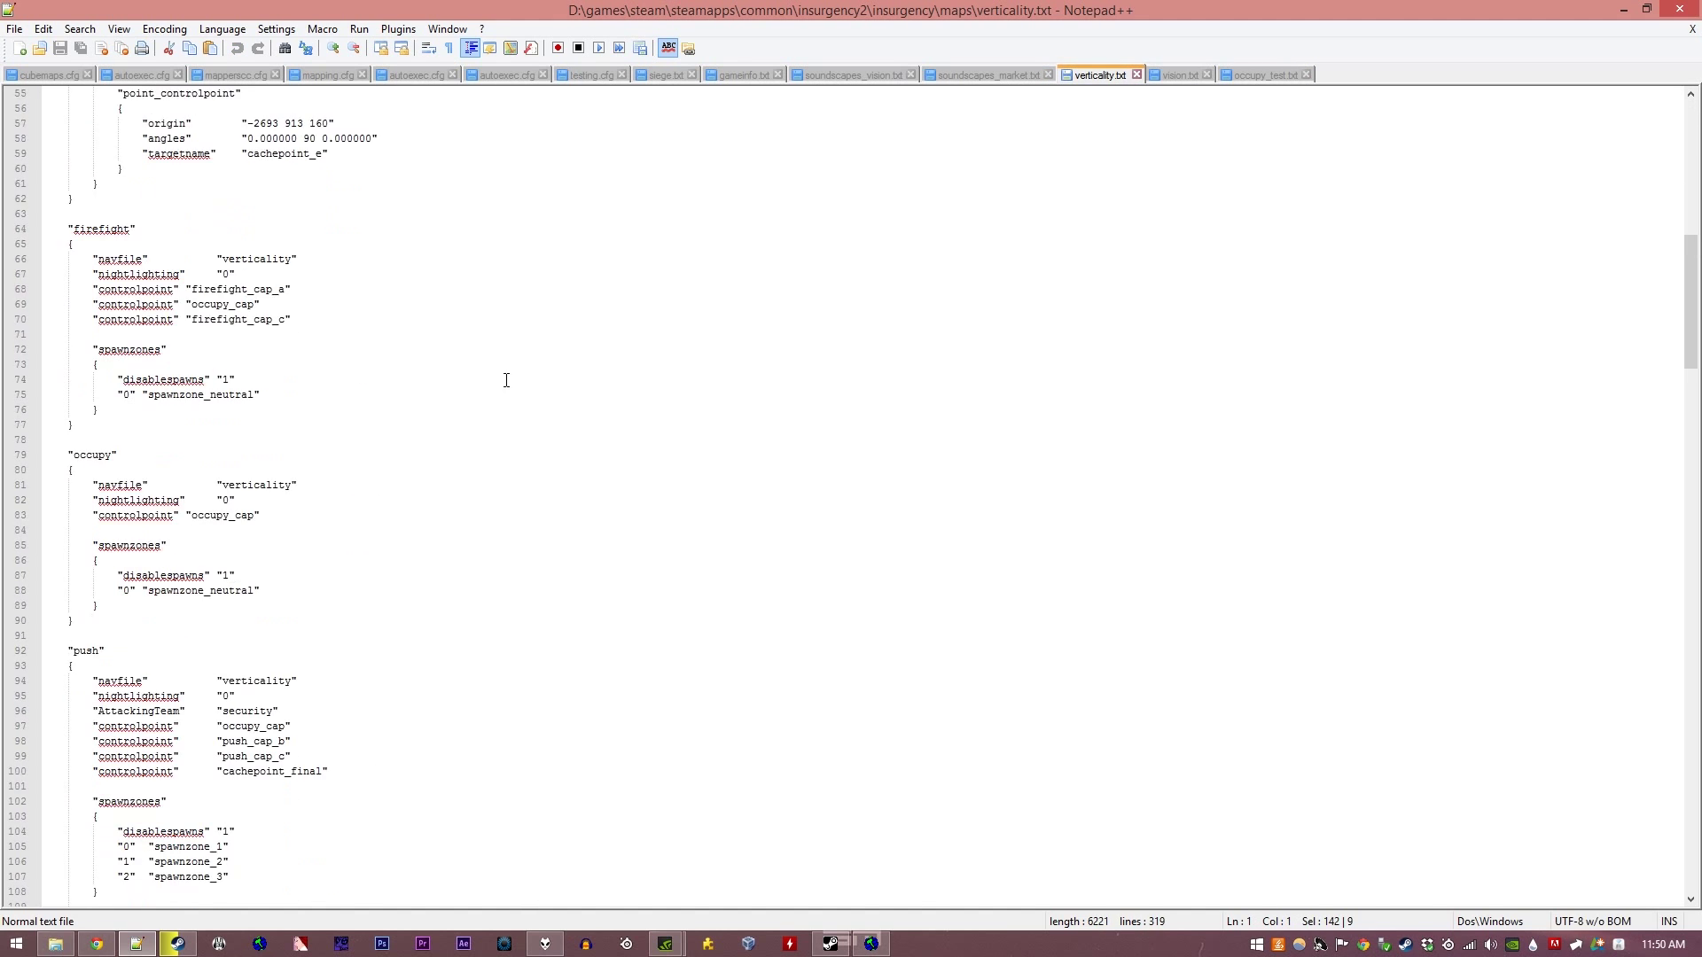
drag(92, 439, 247, 471)
click(72, 439)
drag(55, 440, 129, 442)
click(128, 444)
key(shift+Right)
key(shift+Right)
key(shift+Left)
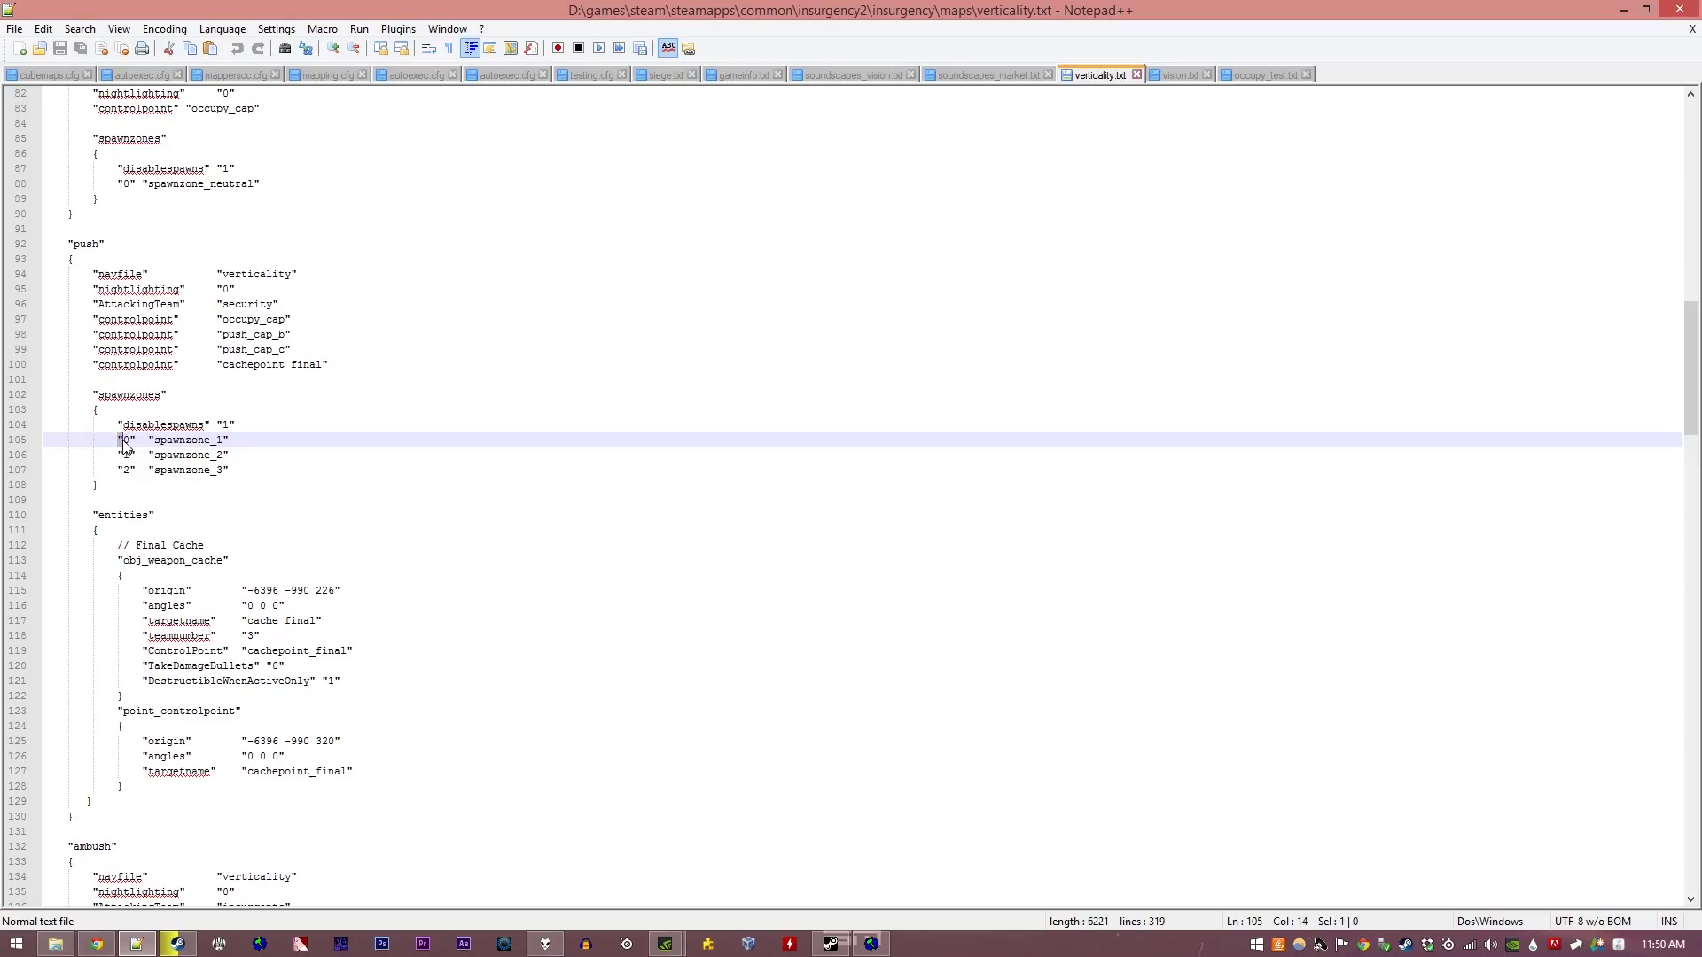
click(125, 442)
Step: Return to occupy_test.txt, switch to Hammer and select both ins_spawnzone volumes at opposite ends of the map
click(1264, 75)
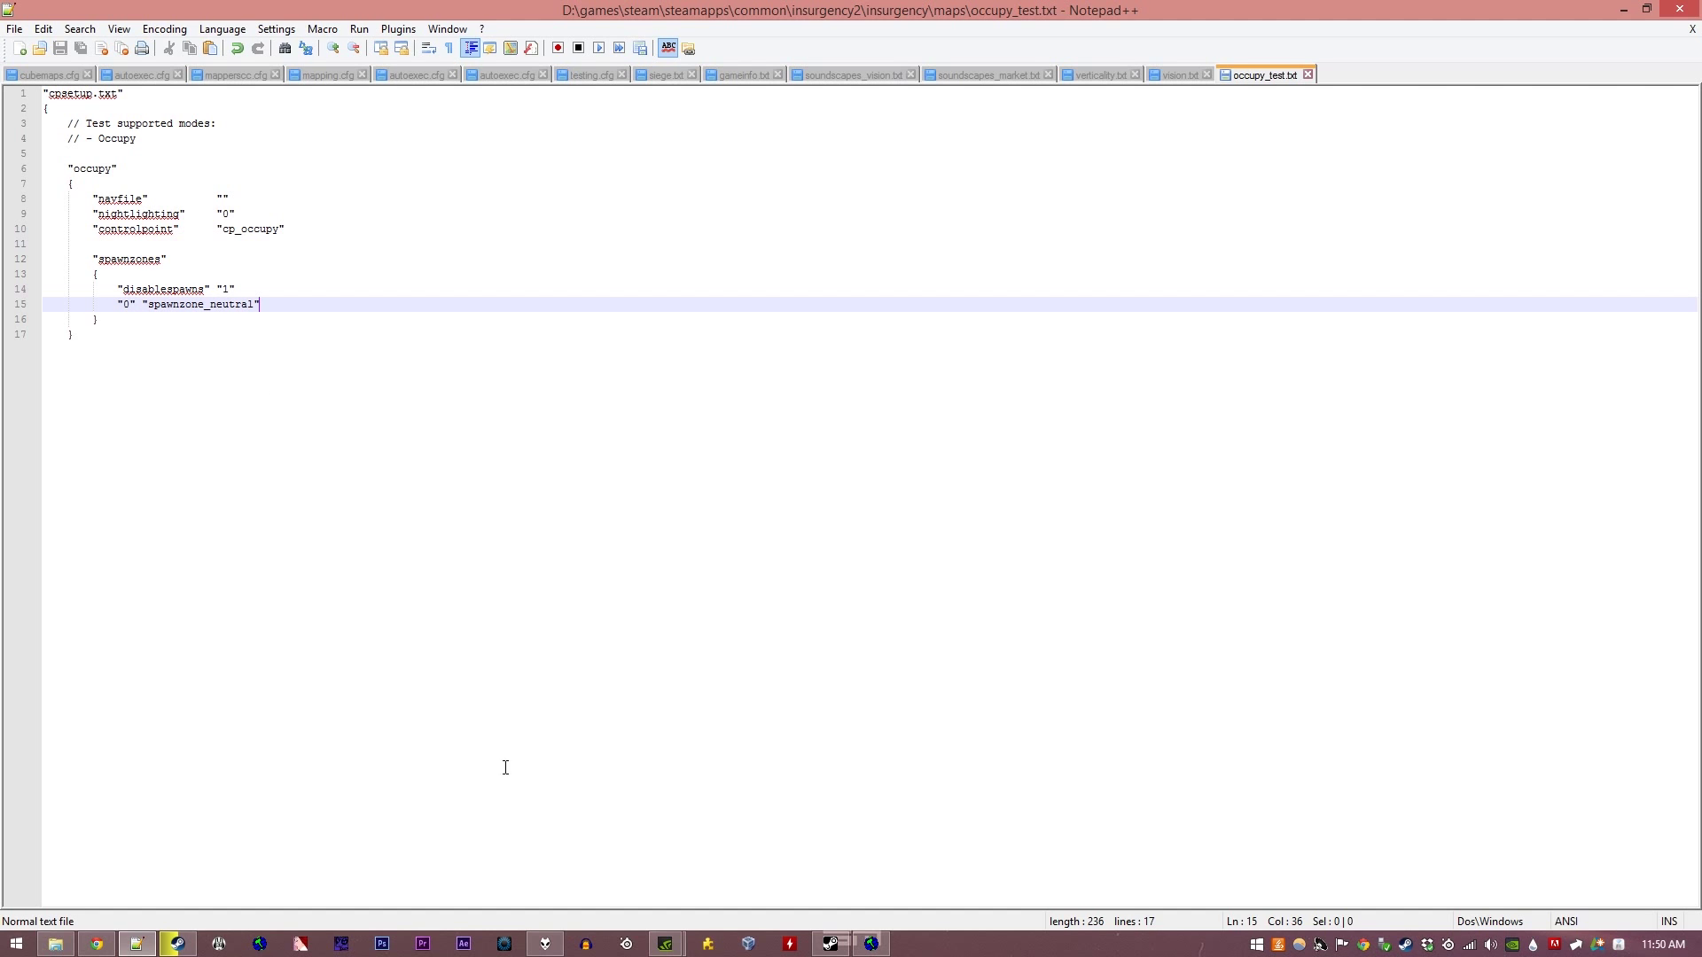
click(871, 943)
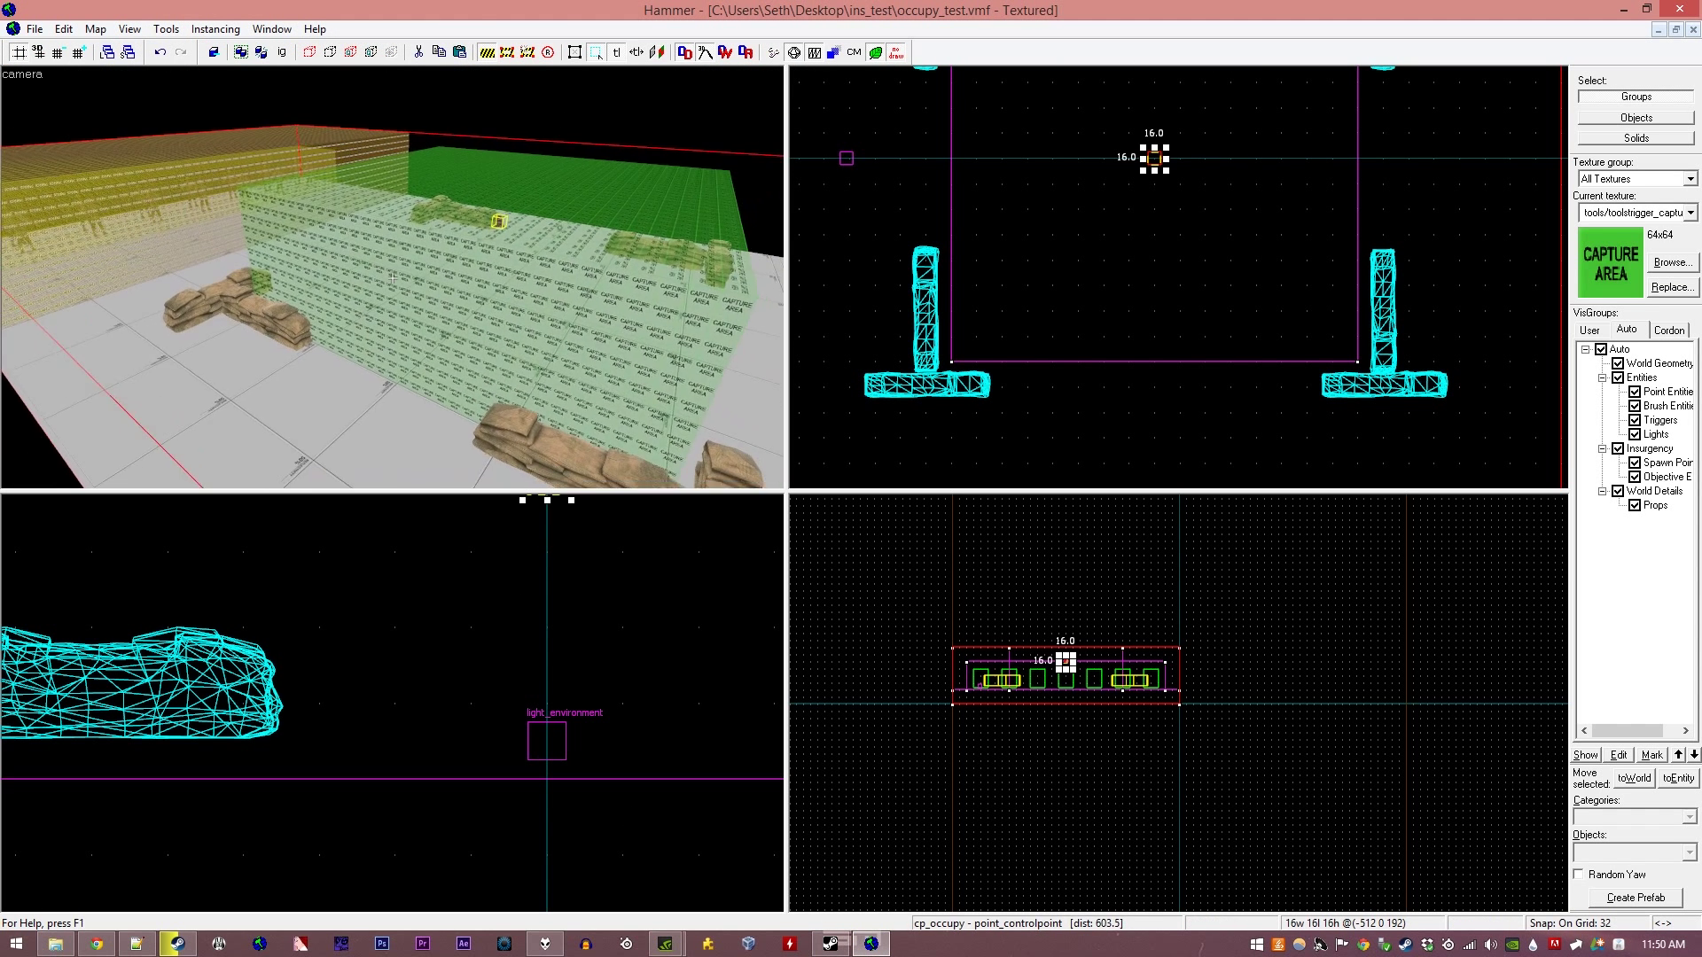
key(s)
key(w)
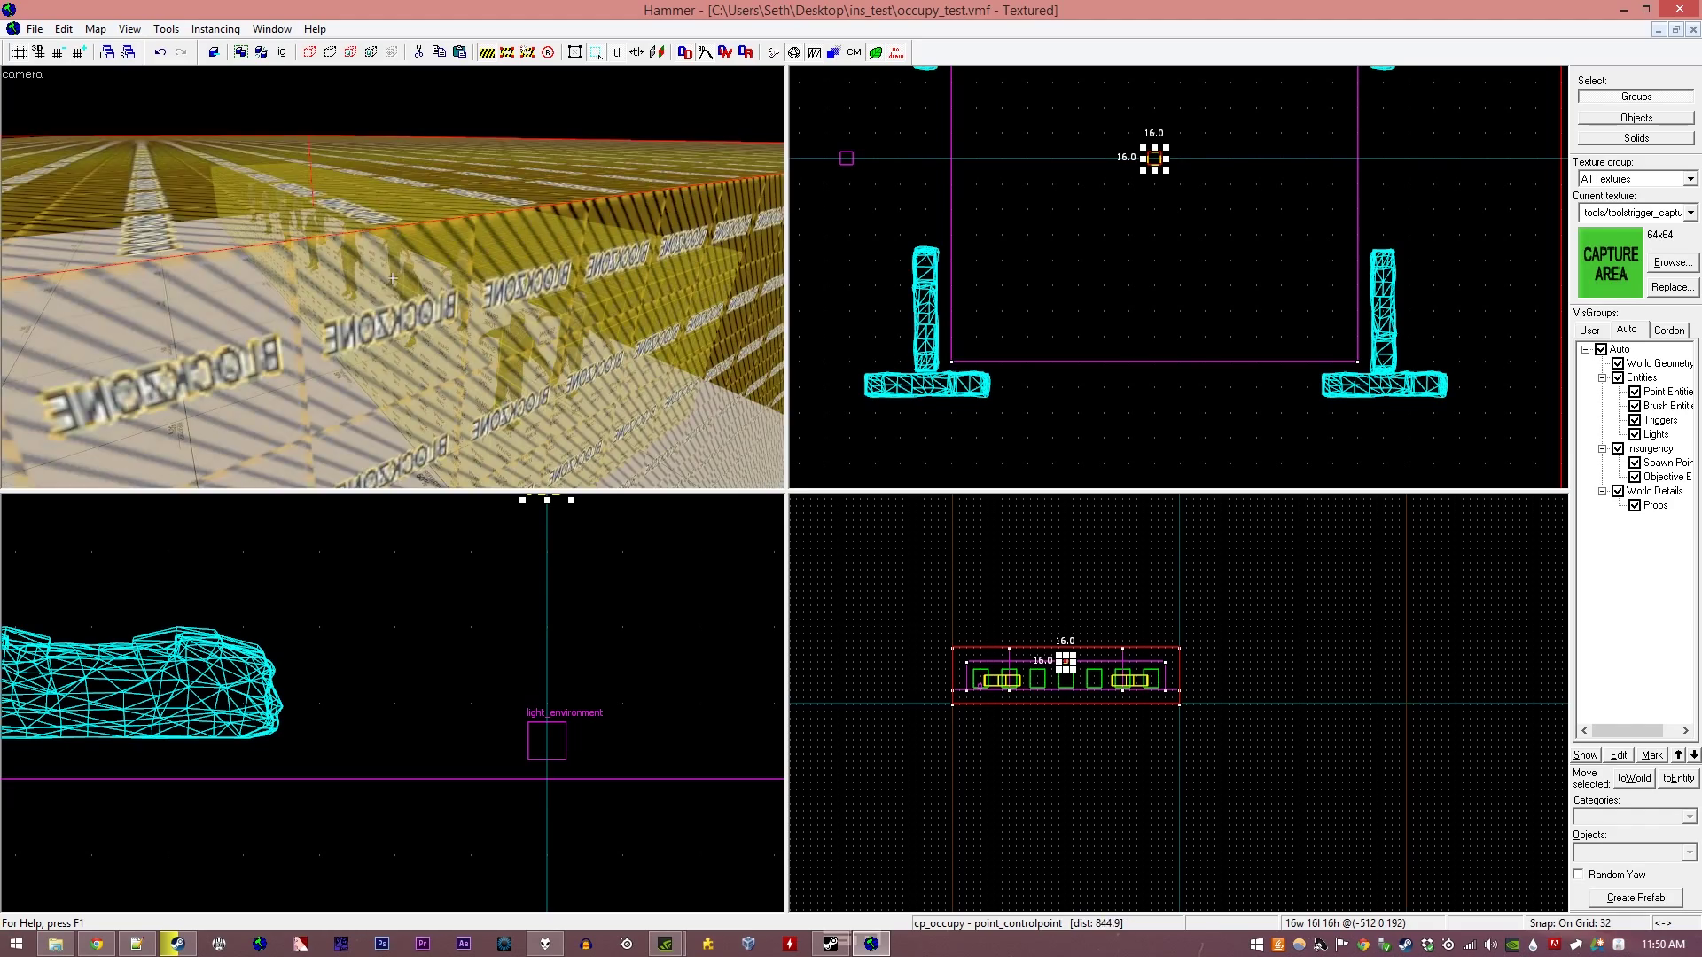
key(w)
click(393, 279)
key(s)
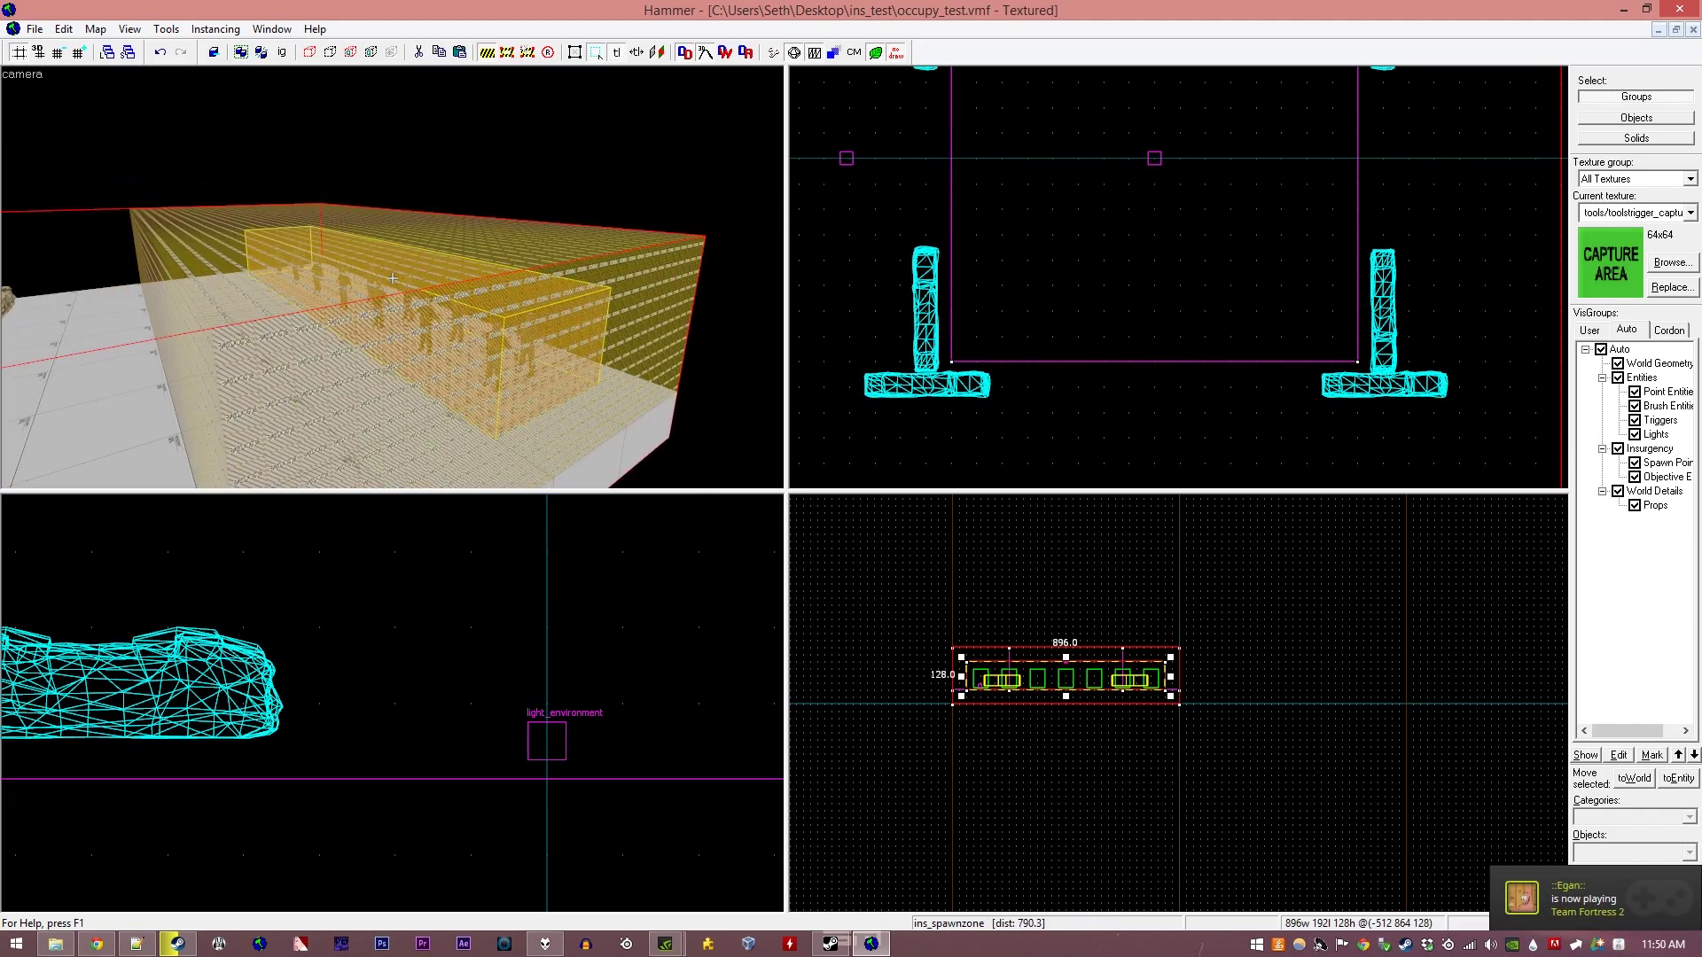
key(a)
key(w)
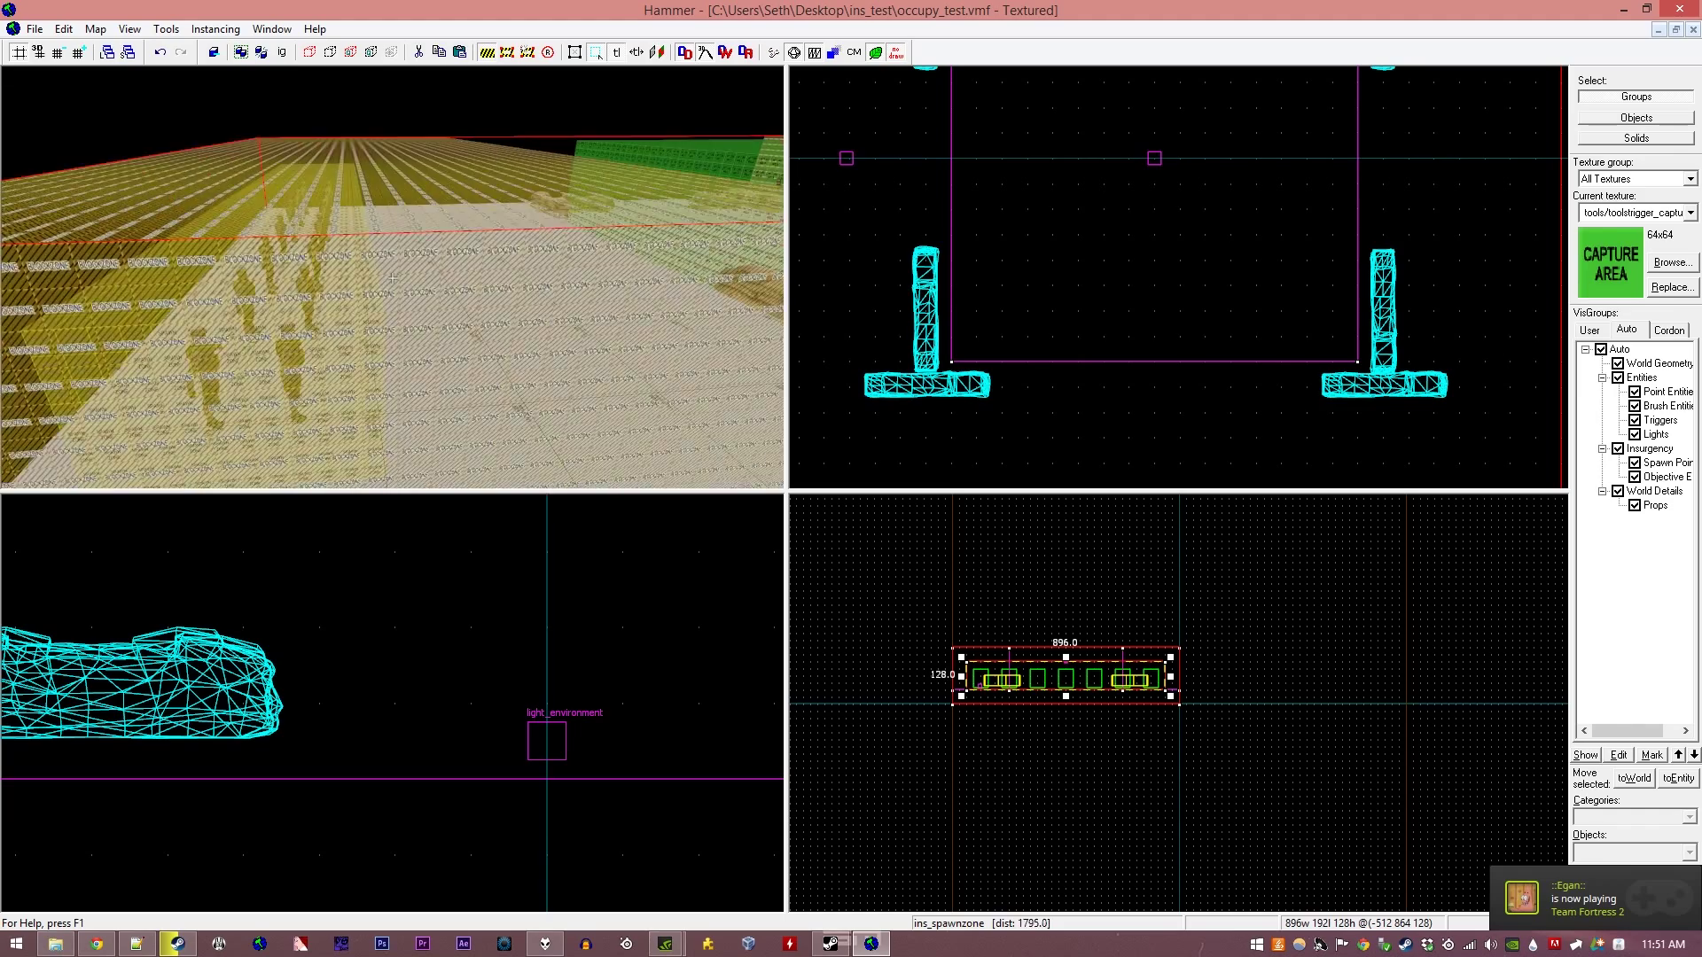
key(w)
ctrl+click(393, 278)
key(s)
key(s)
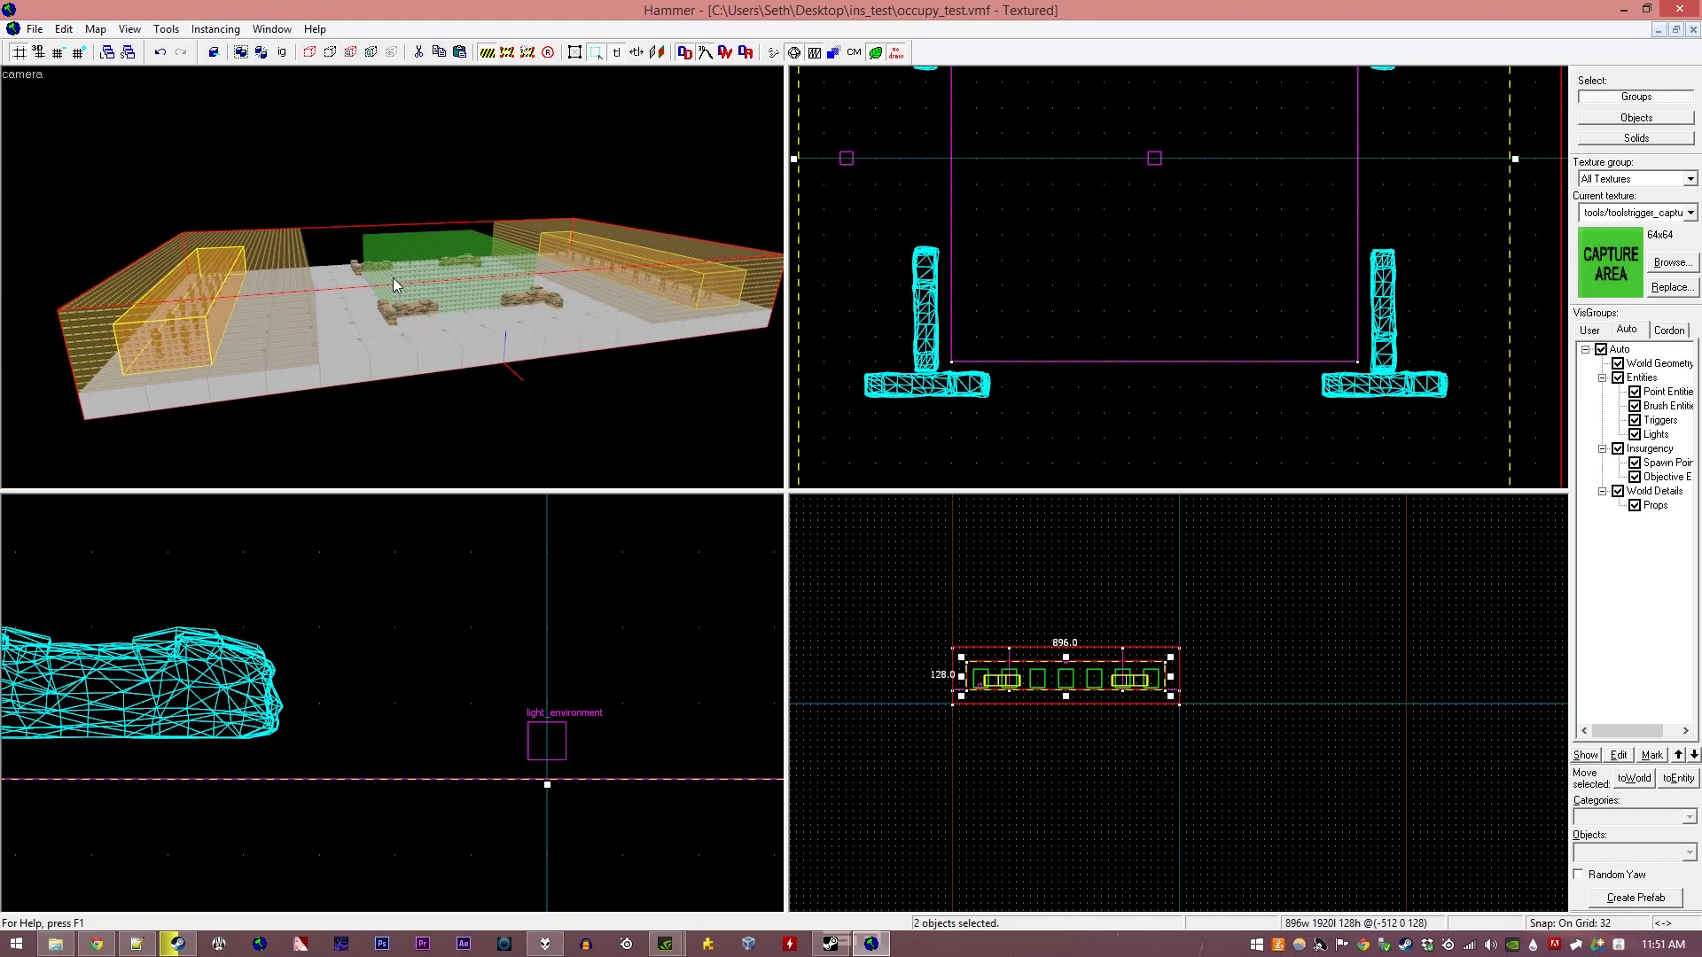
Step: Name both selected ins_spawnzone entities spawnzone_neutral, close their properties and clear the selection
key(alt+Return)
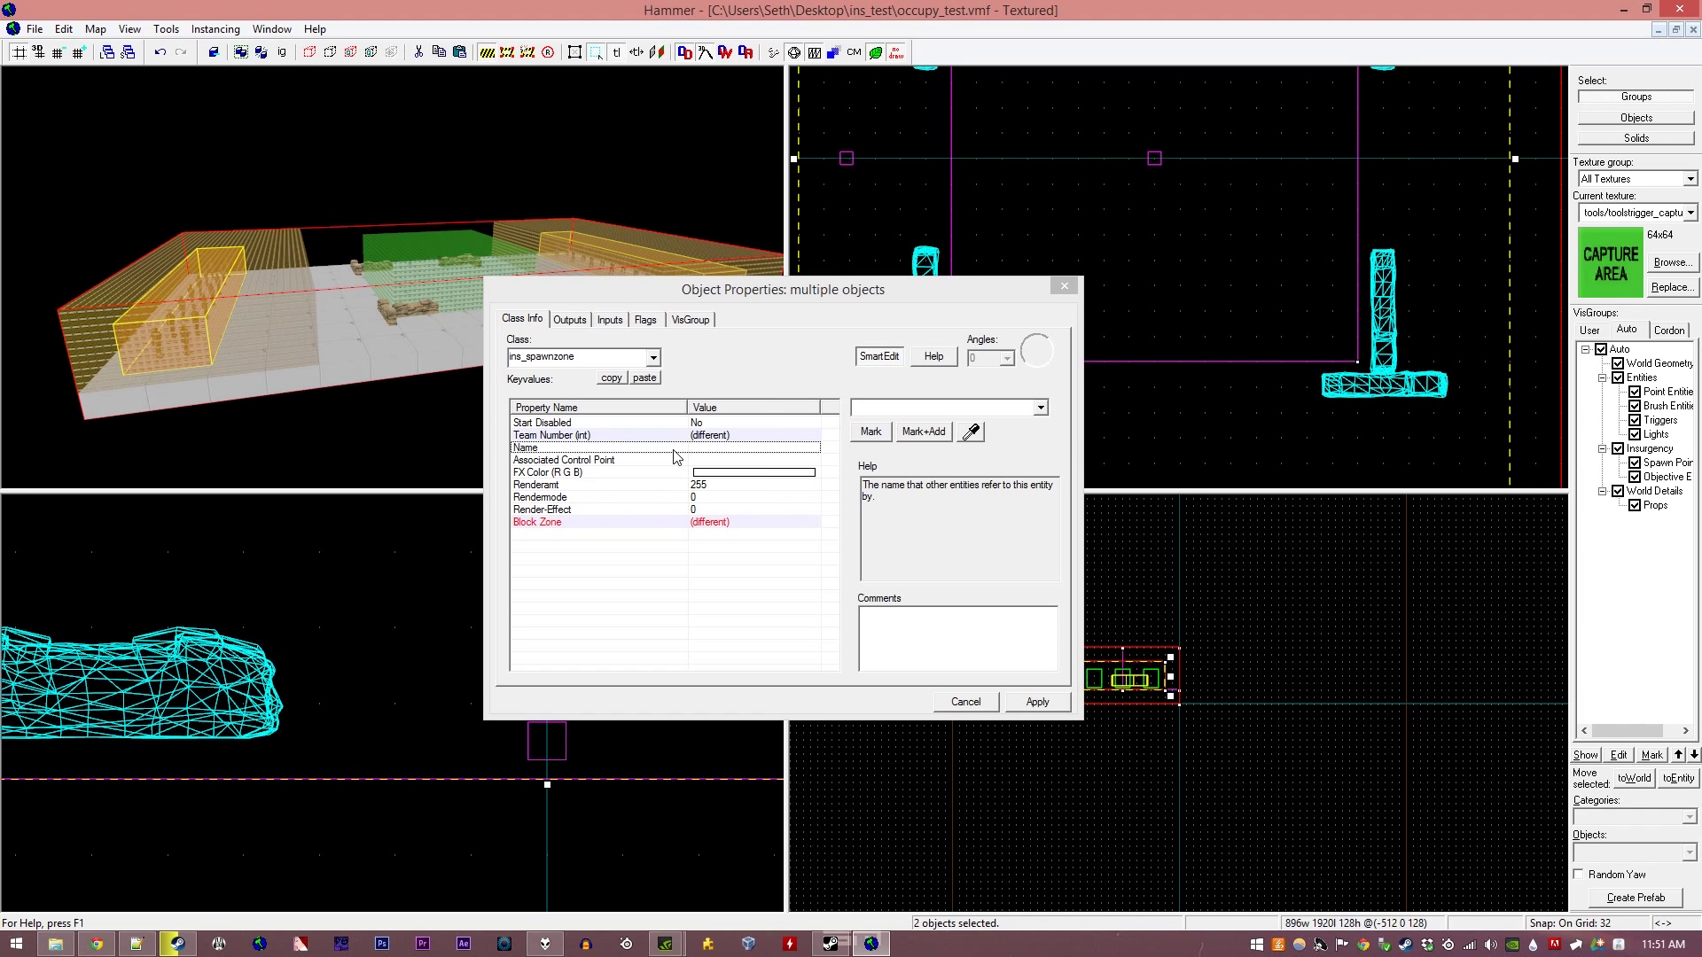
click(890, 410)
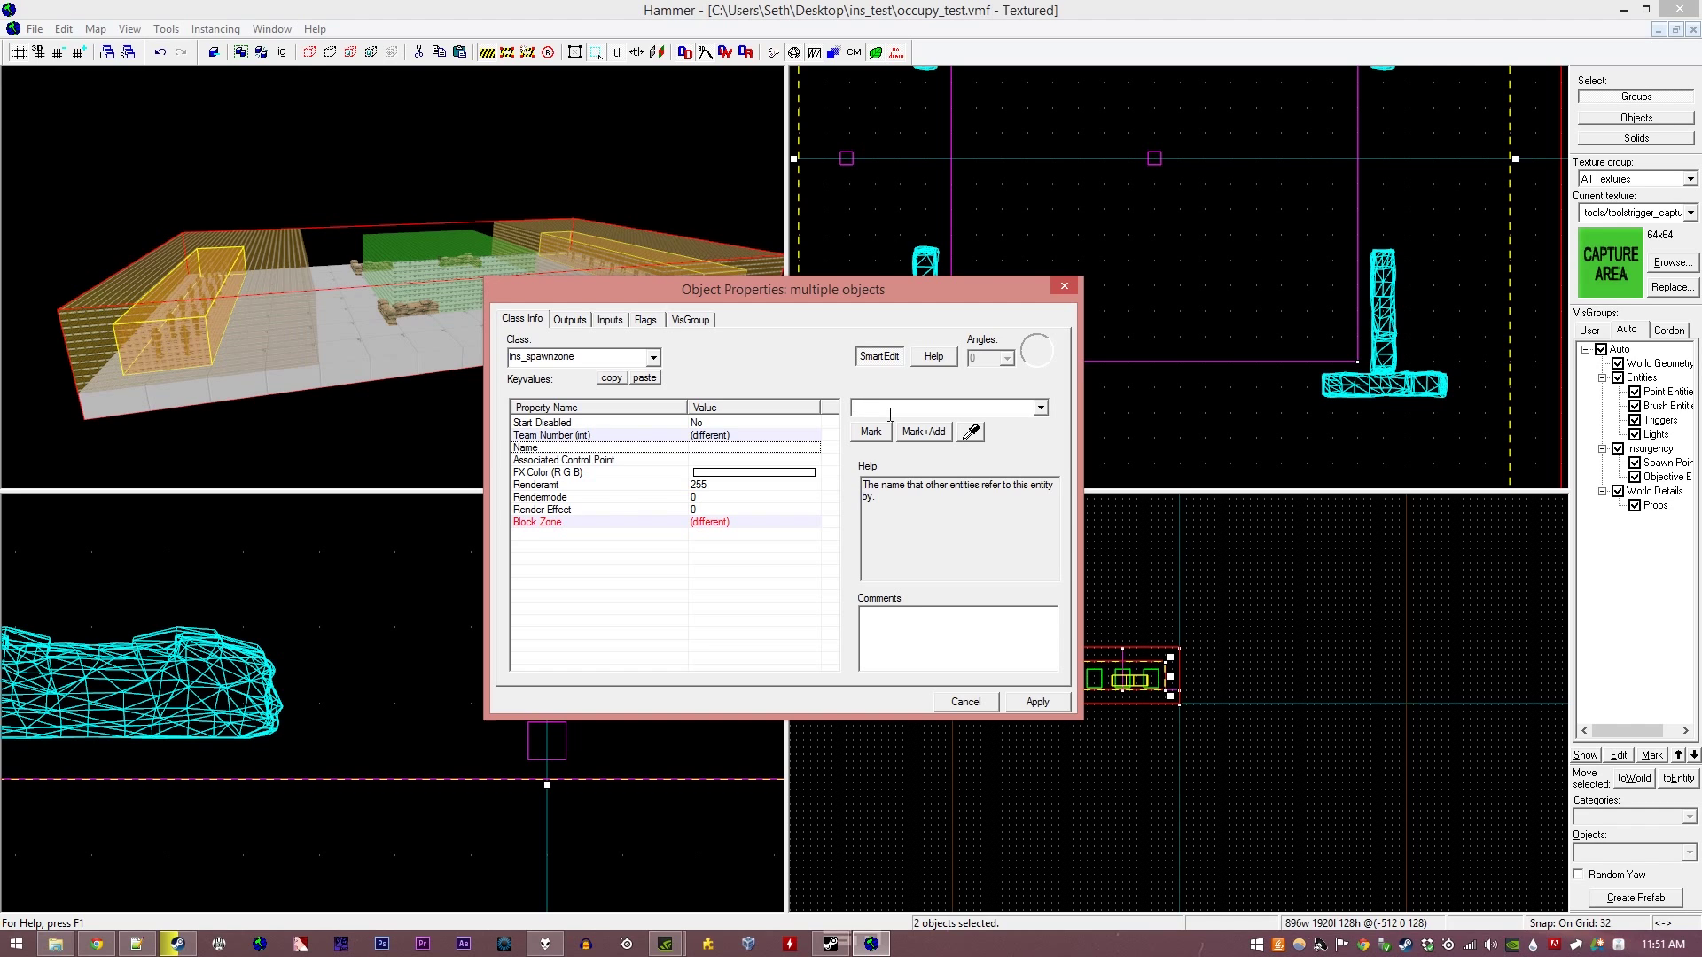
text(spawnzone)
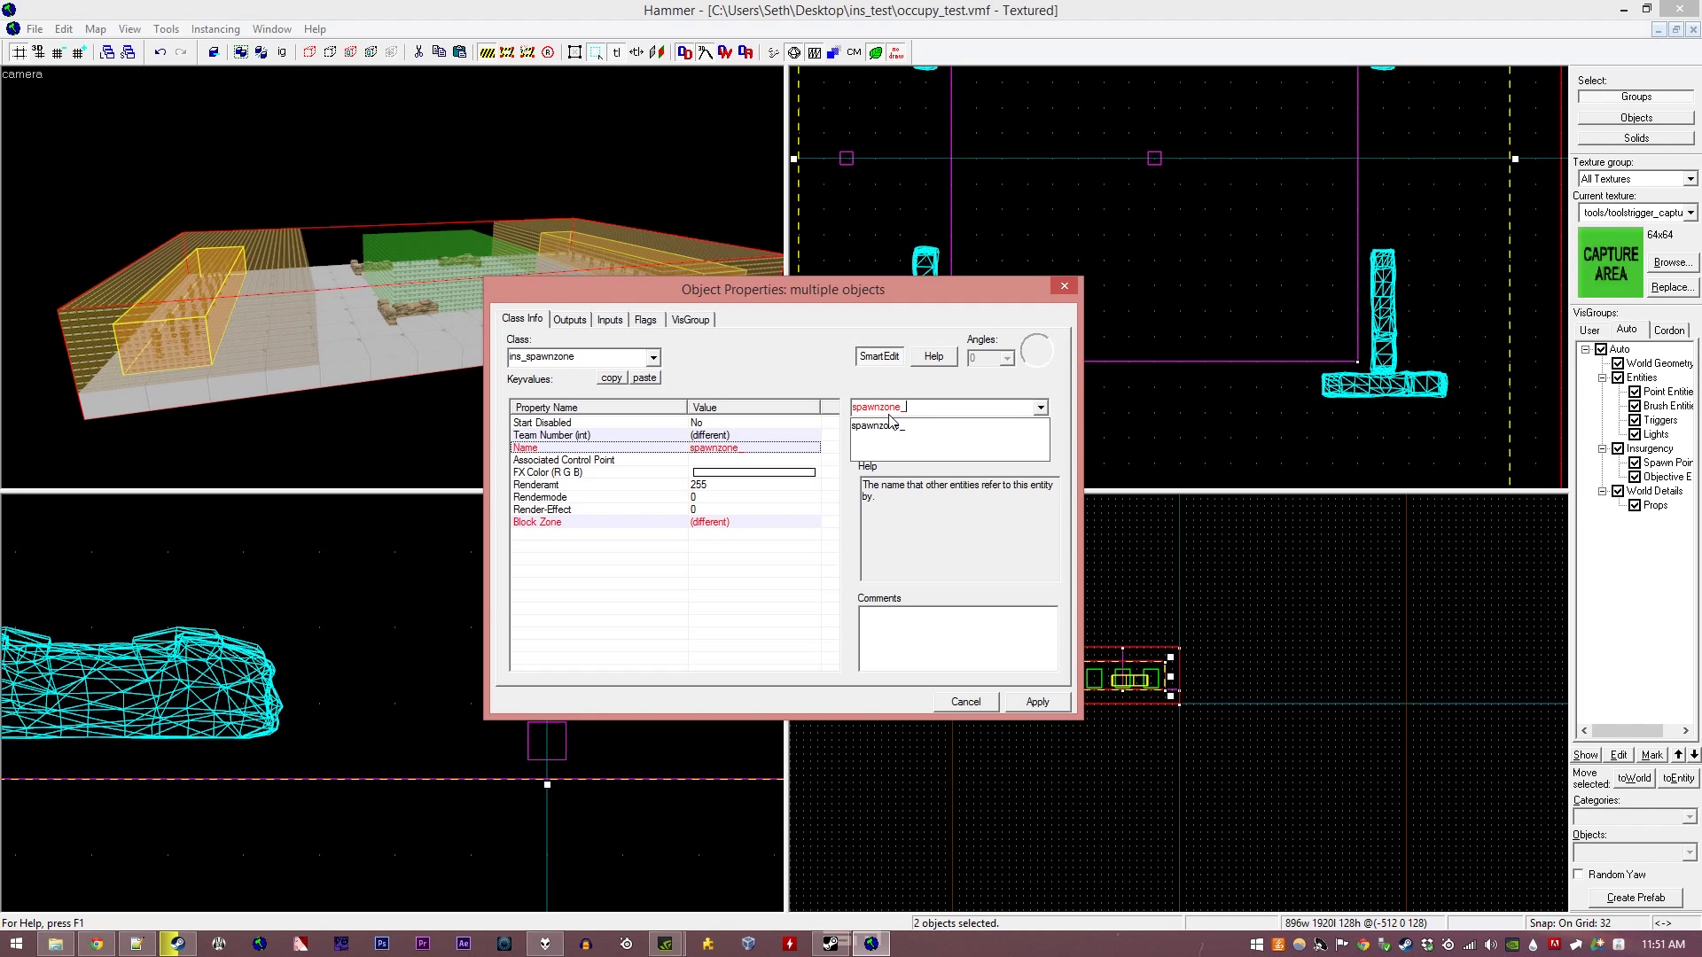
text(_neutral)
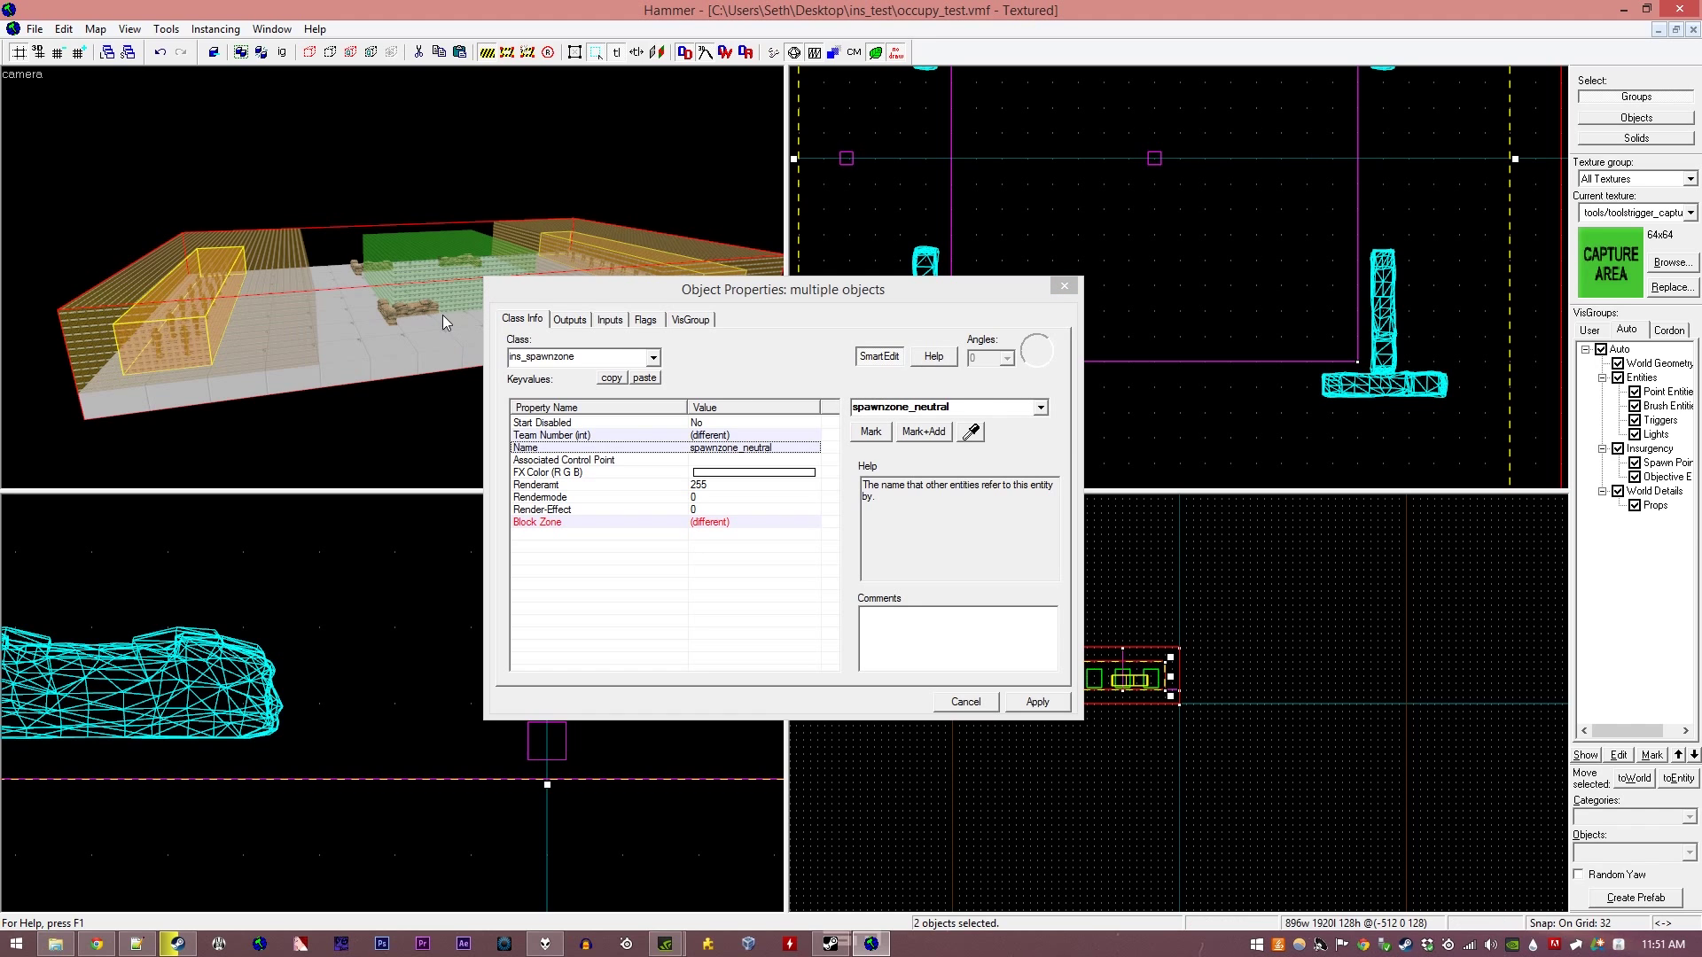
click(1067, 290)
key(Escape)
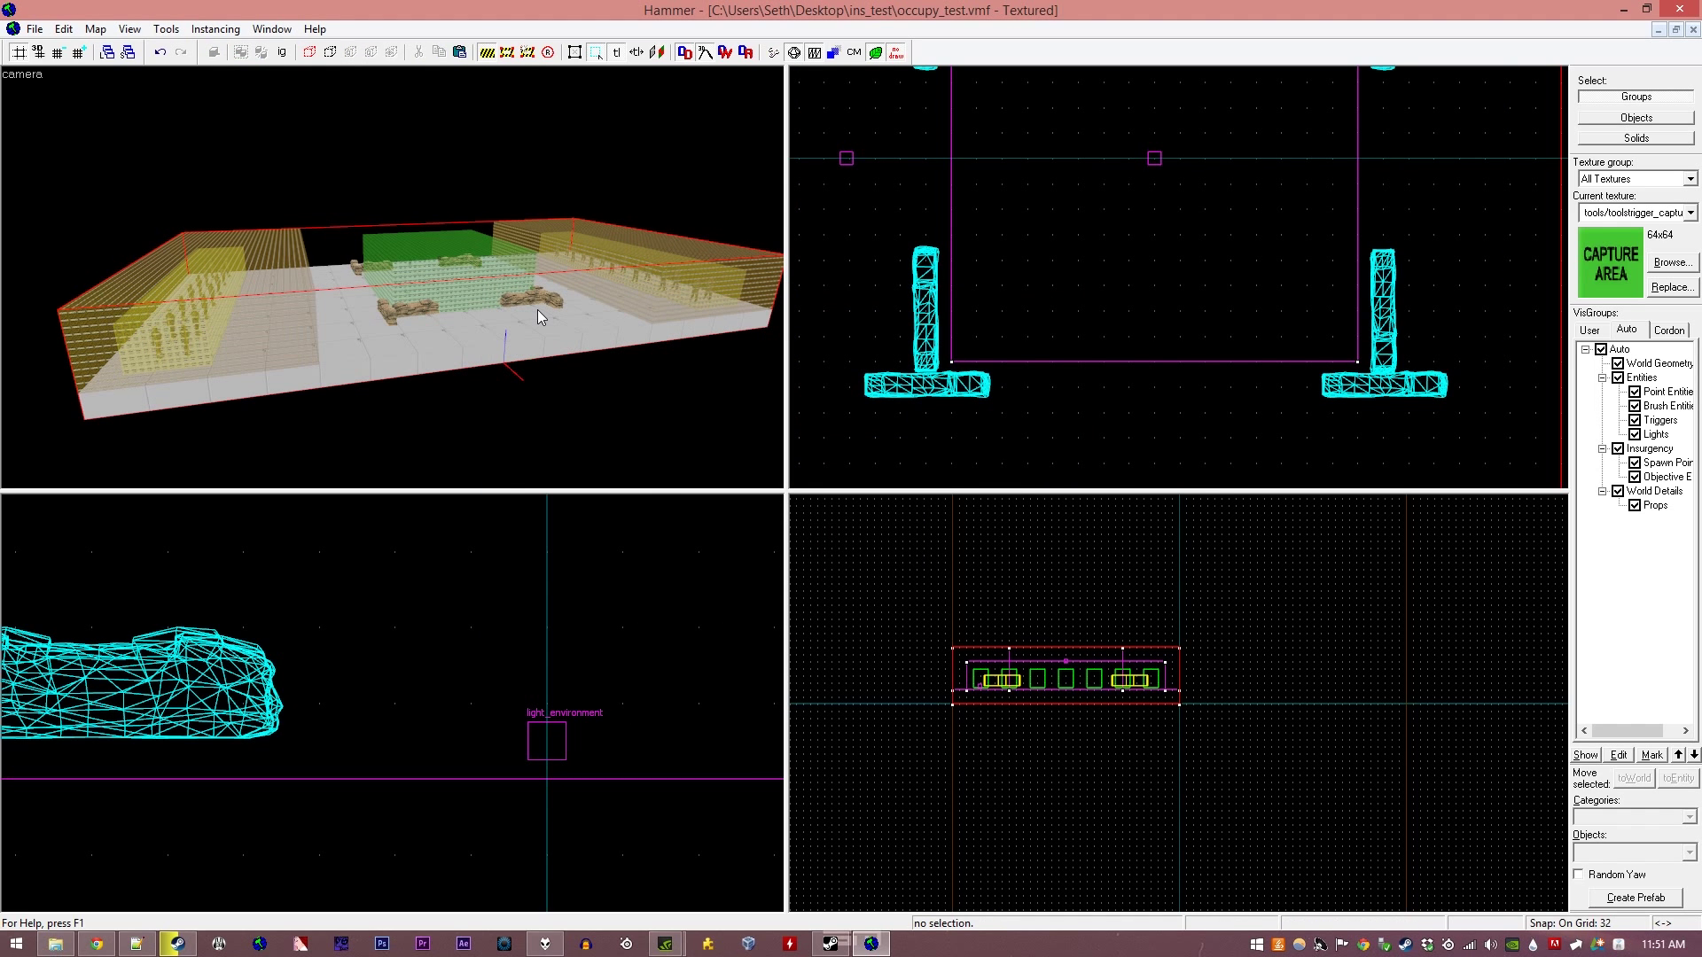
Step: Switch to Notepad++ and check the "0" "spawnzone_neutral" entry in occupy_test.txt against the spawn zone entities' name
click(139, 942)
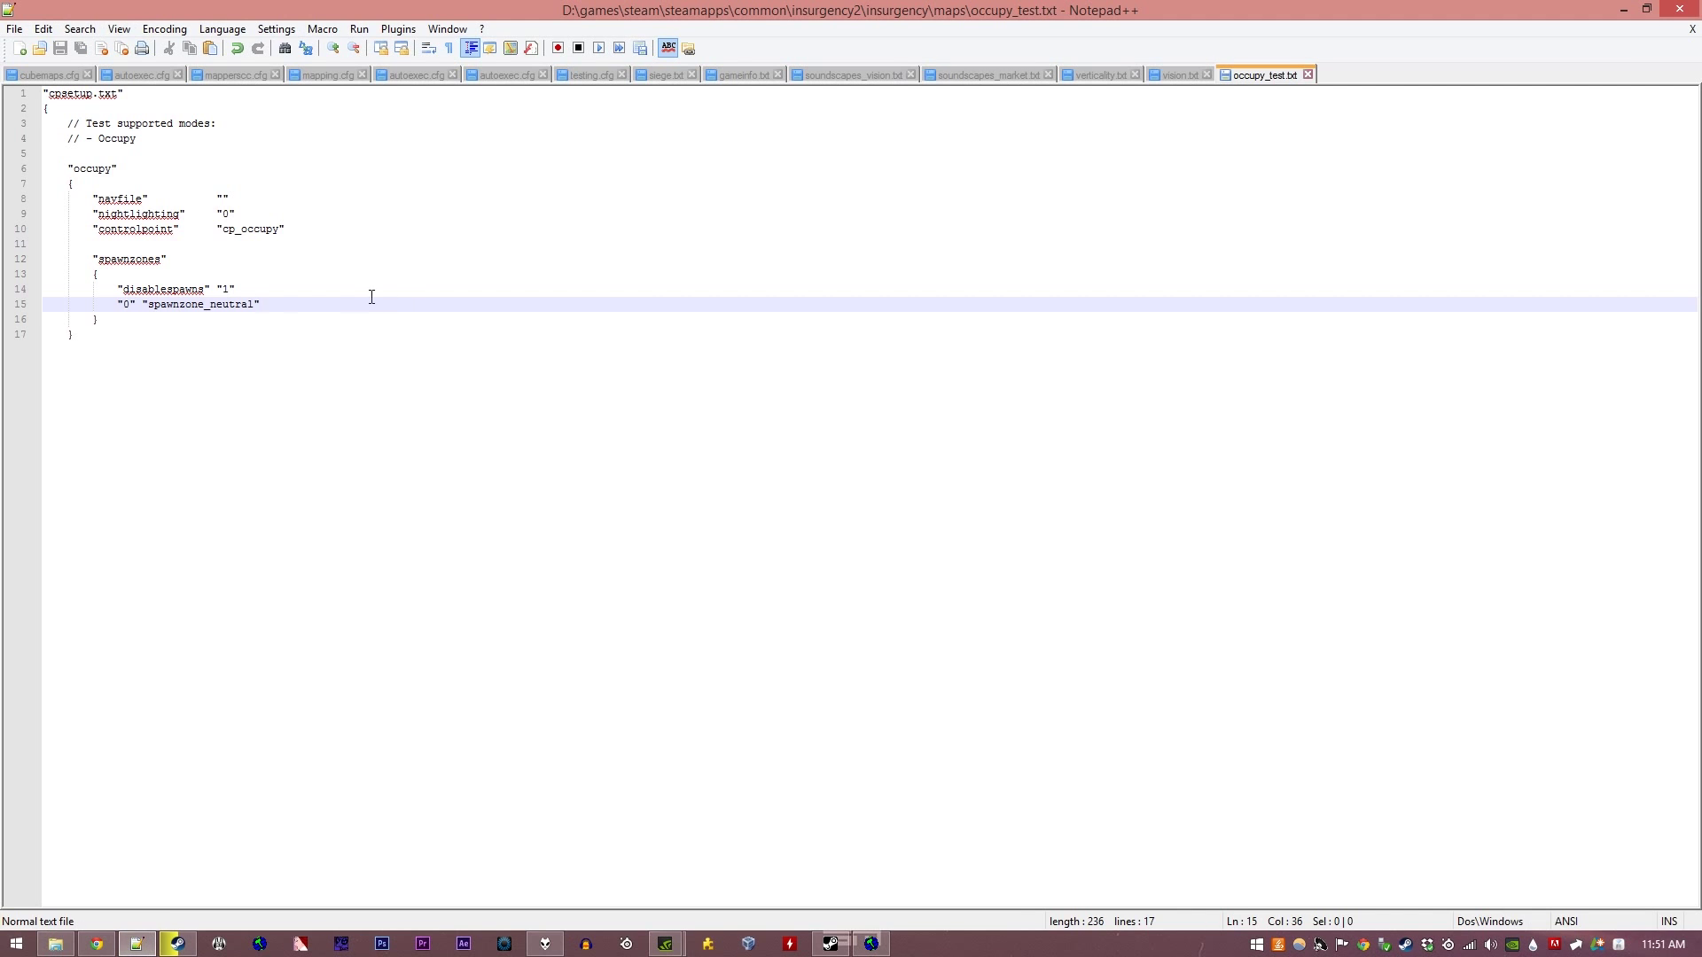
double_click(158, 300)
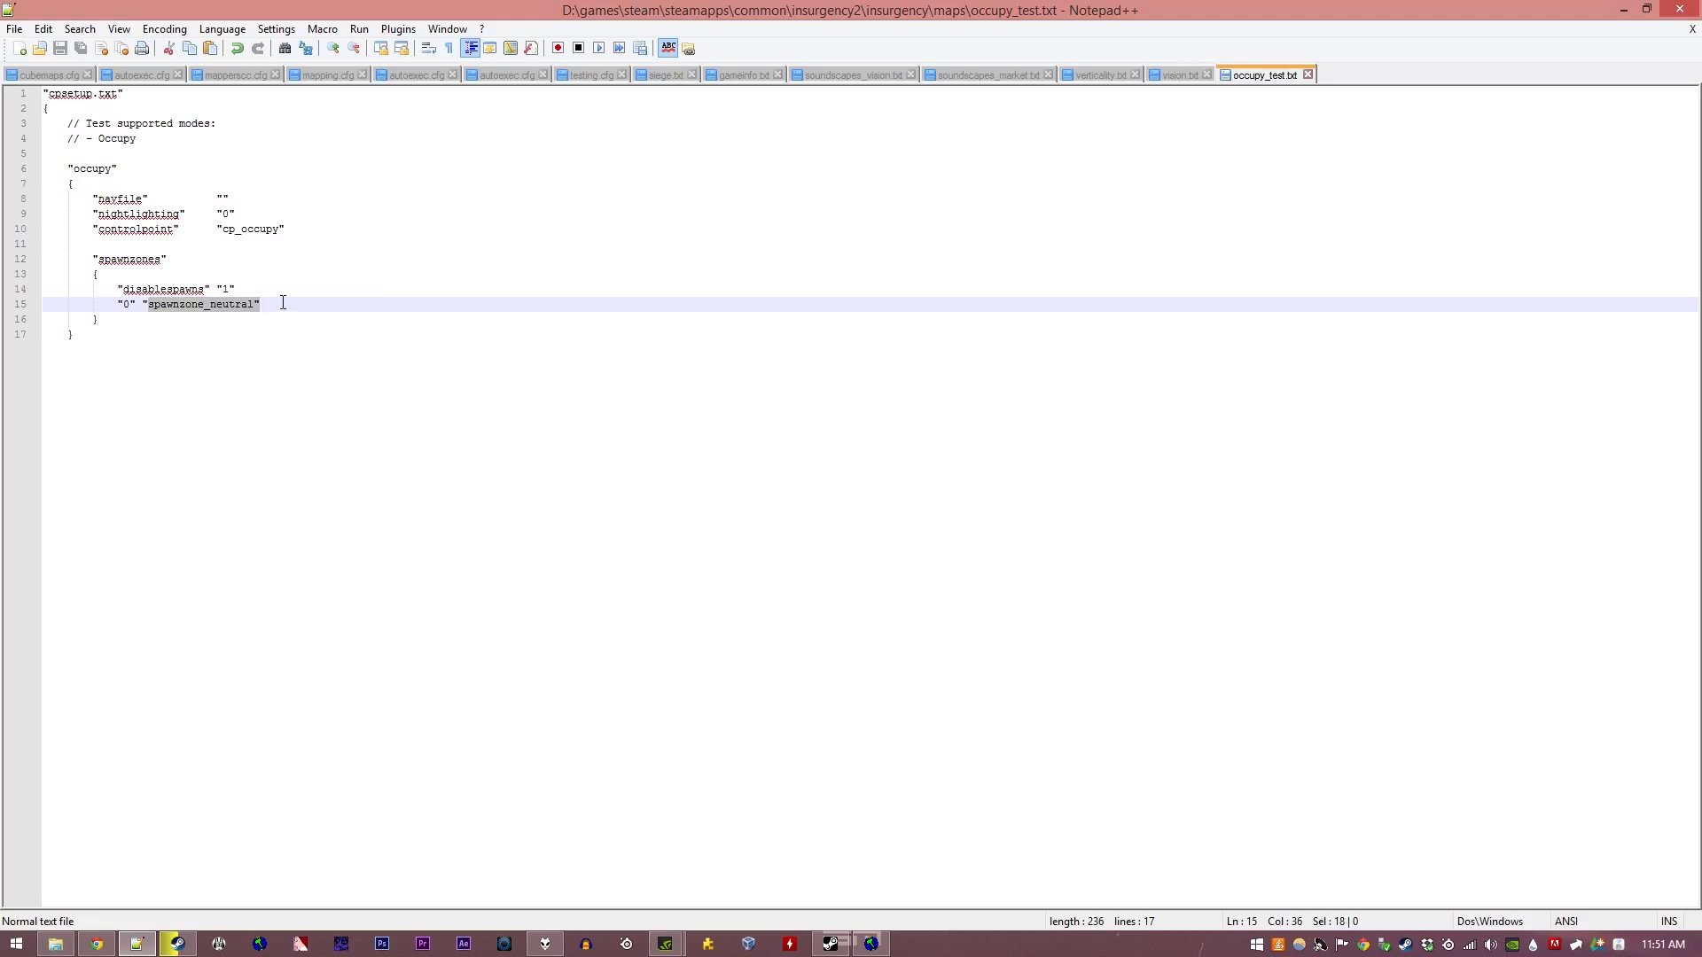
click(283, 302)
click(298, 380)
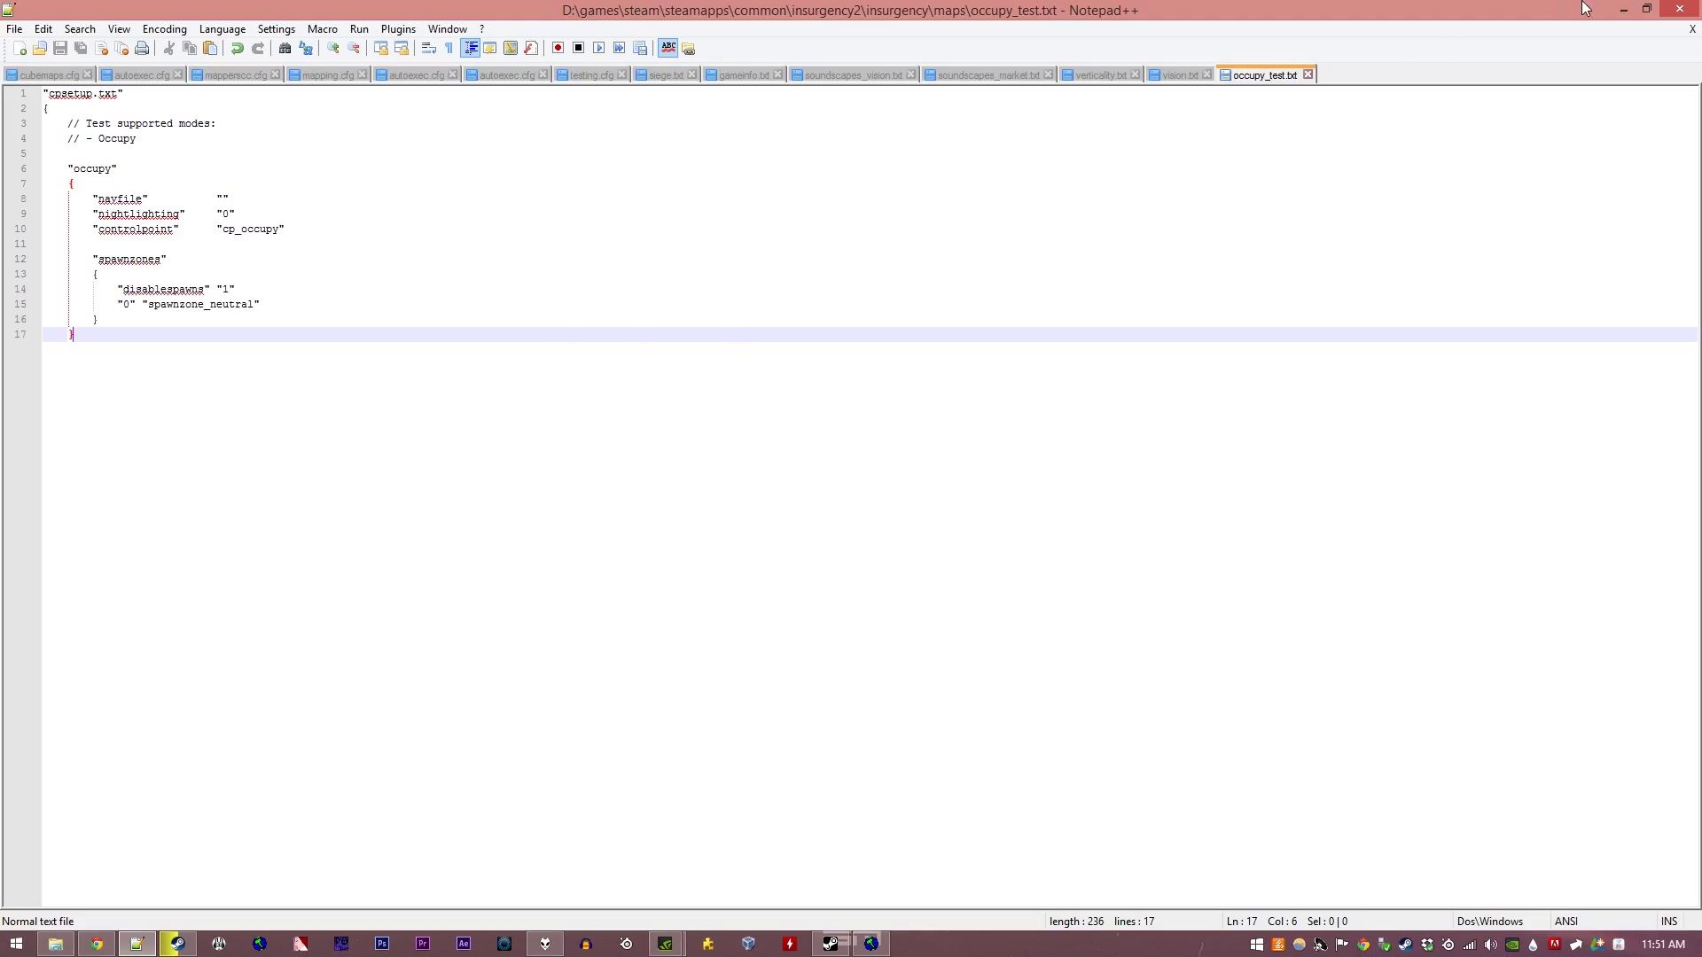
Step: Return to Hammer and compile the map with the full compile -both -final configuration
click(1621, 10)
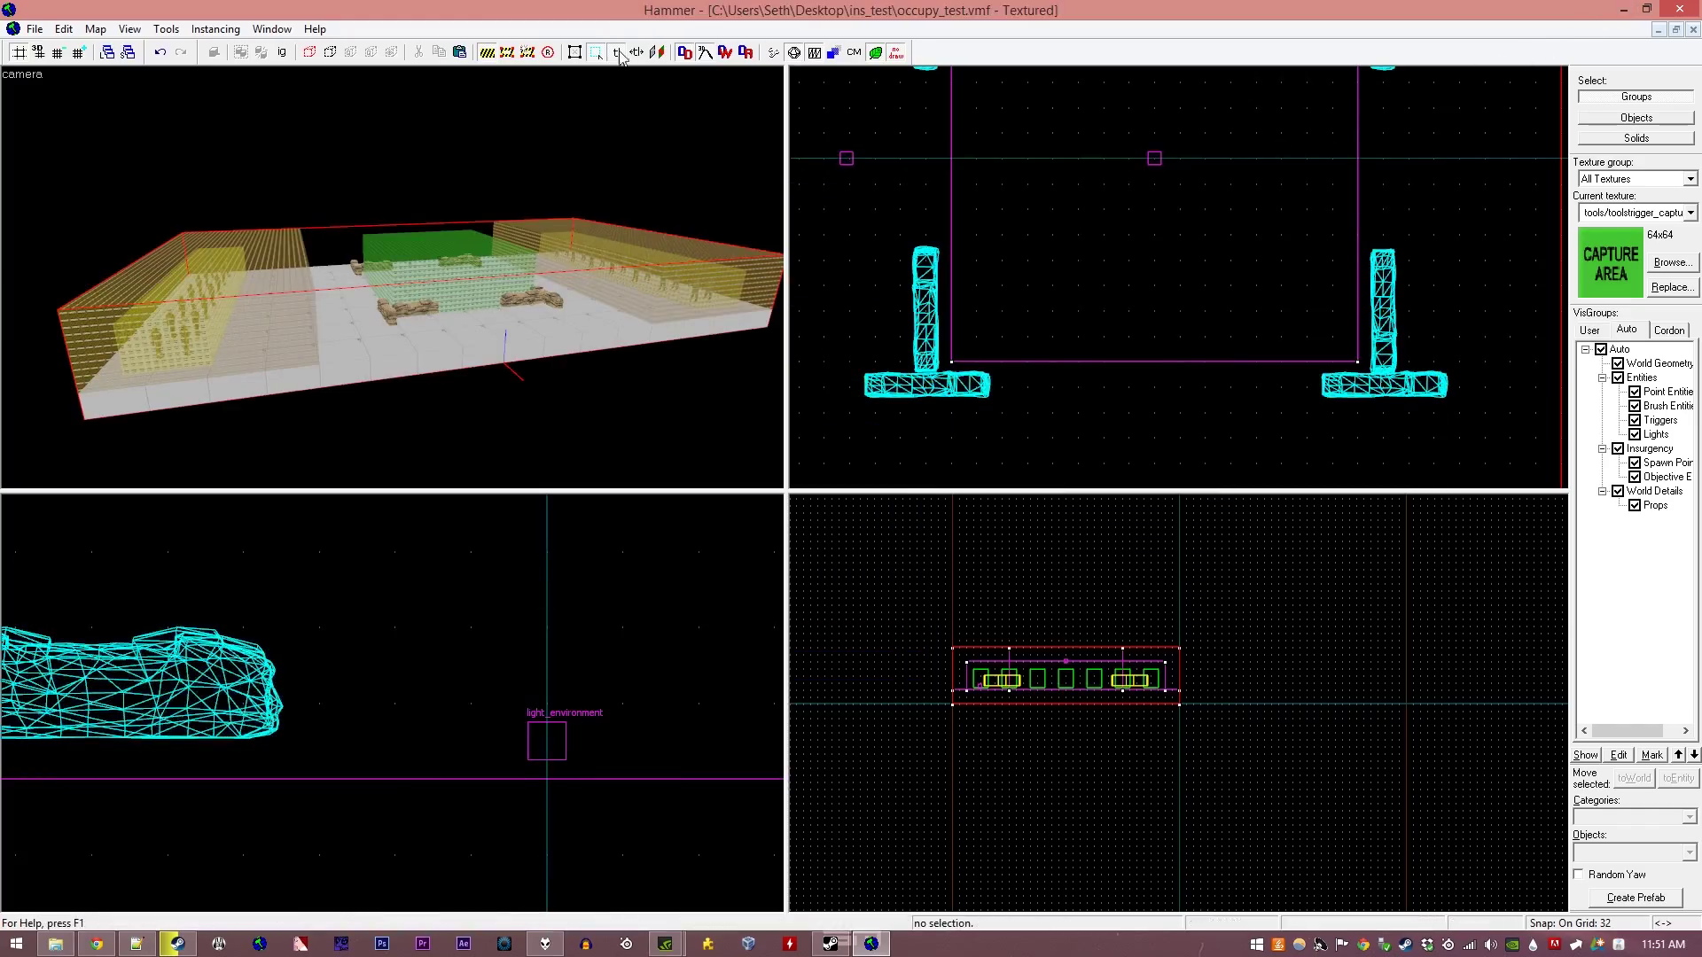
click(773, 54)
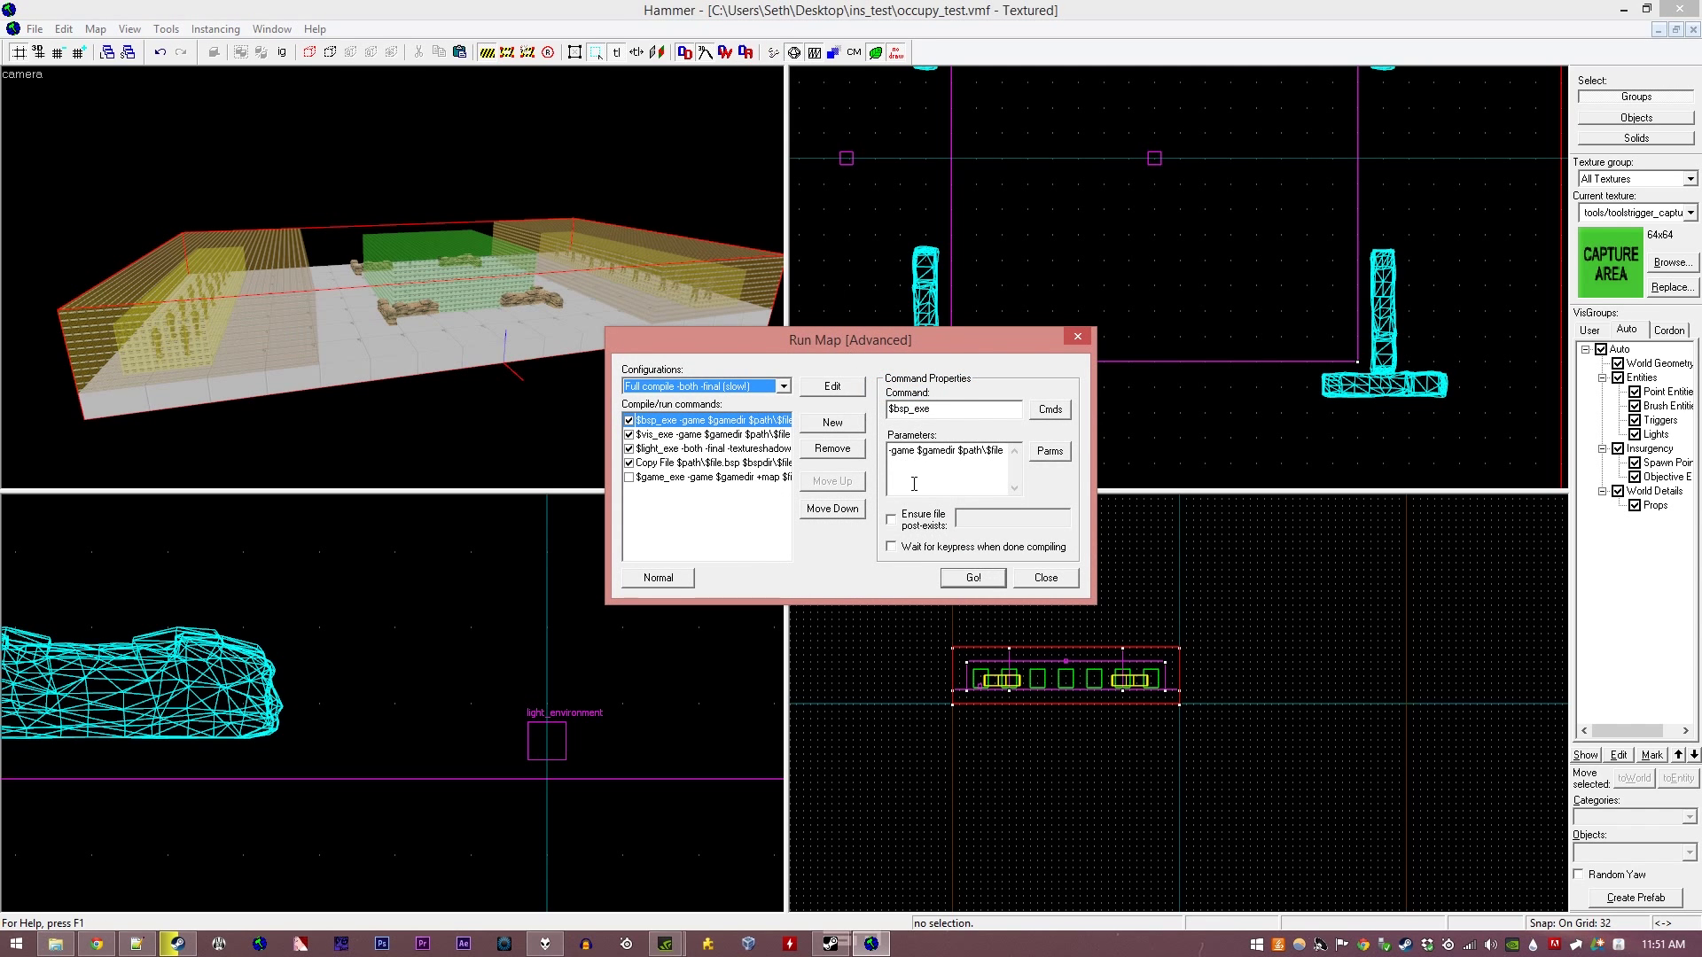
click(975, 579)
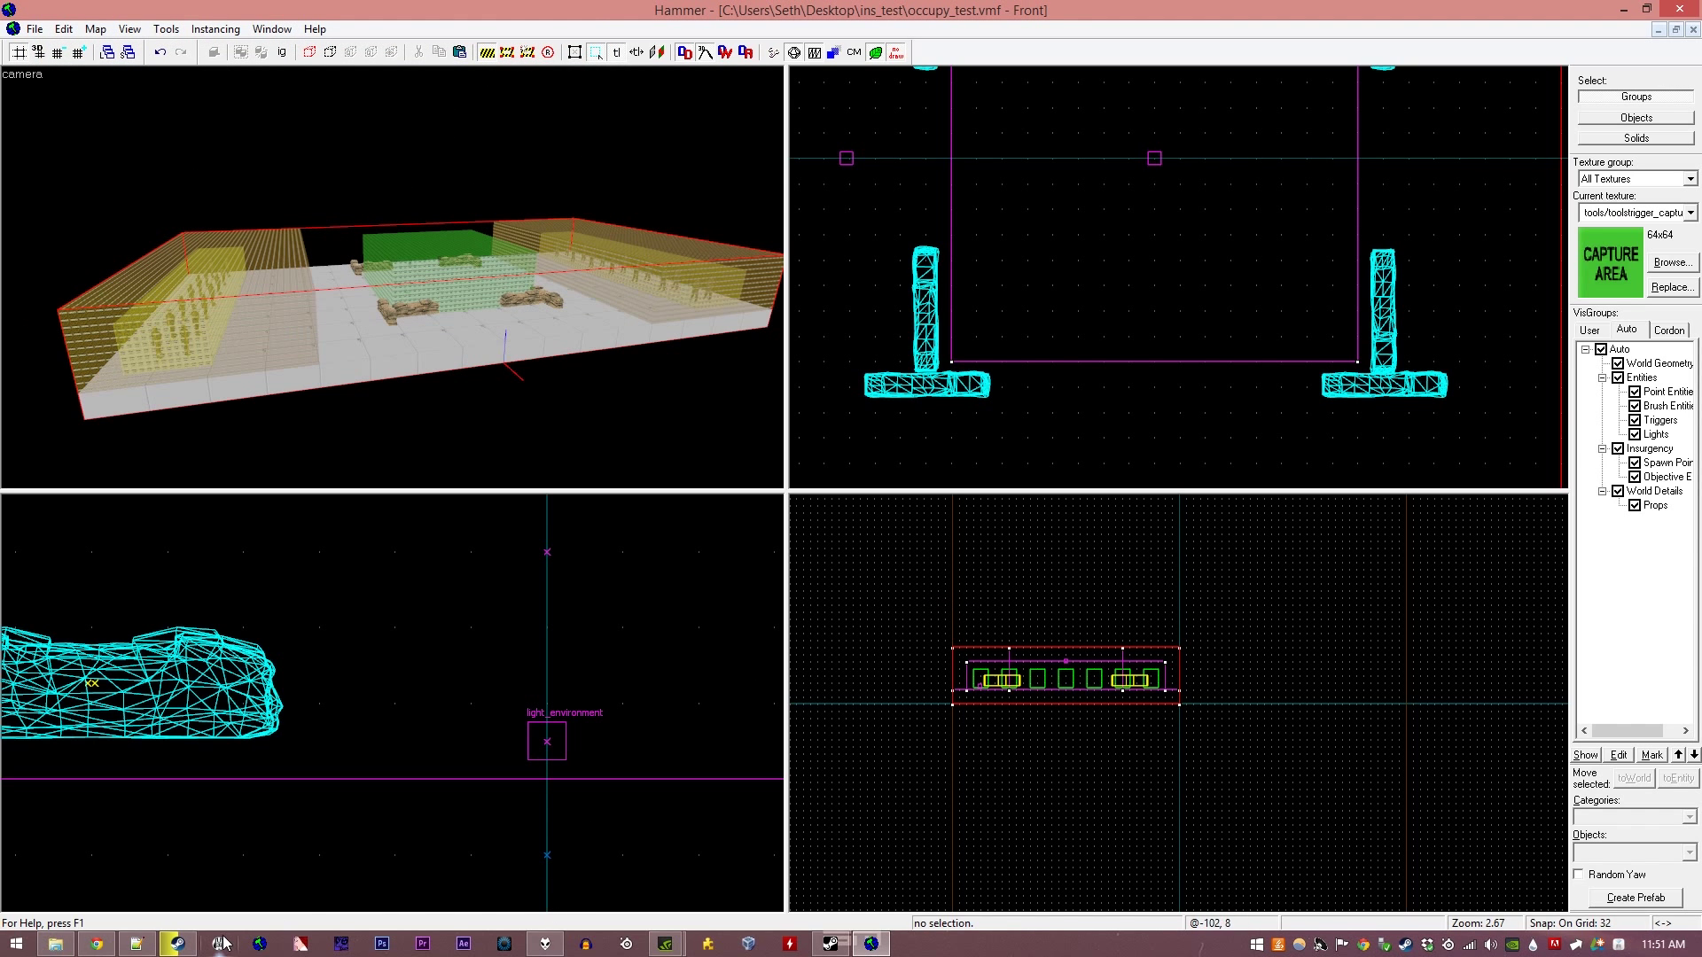
Step: Switch to Insurgency and load the map with map occupy_test in the developer console
click(1623, 10)
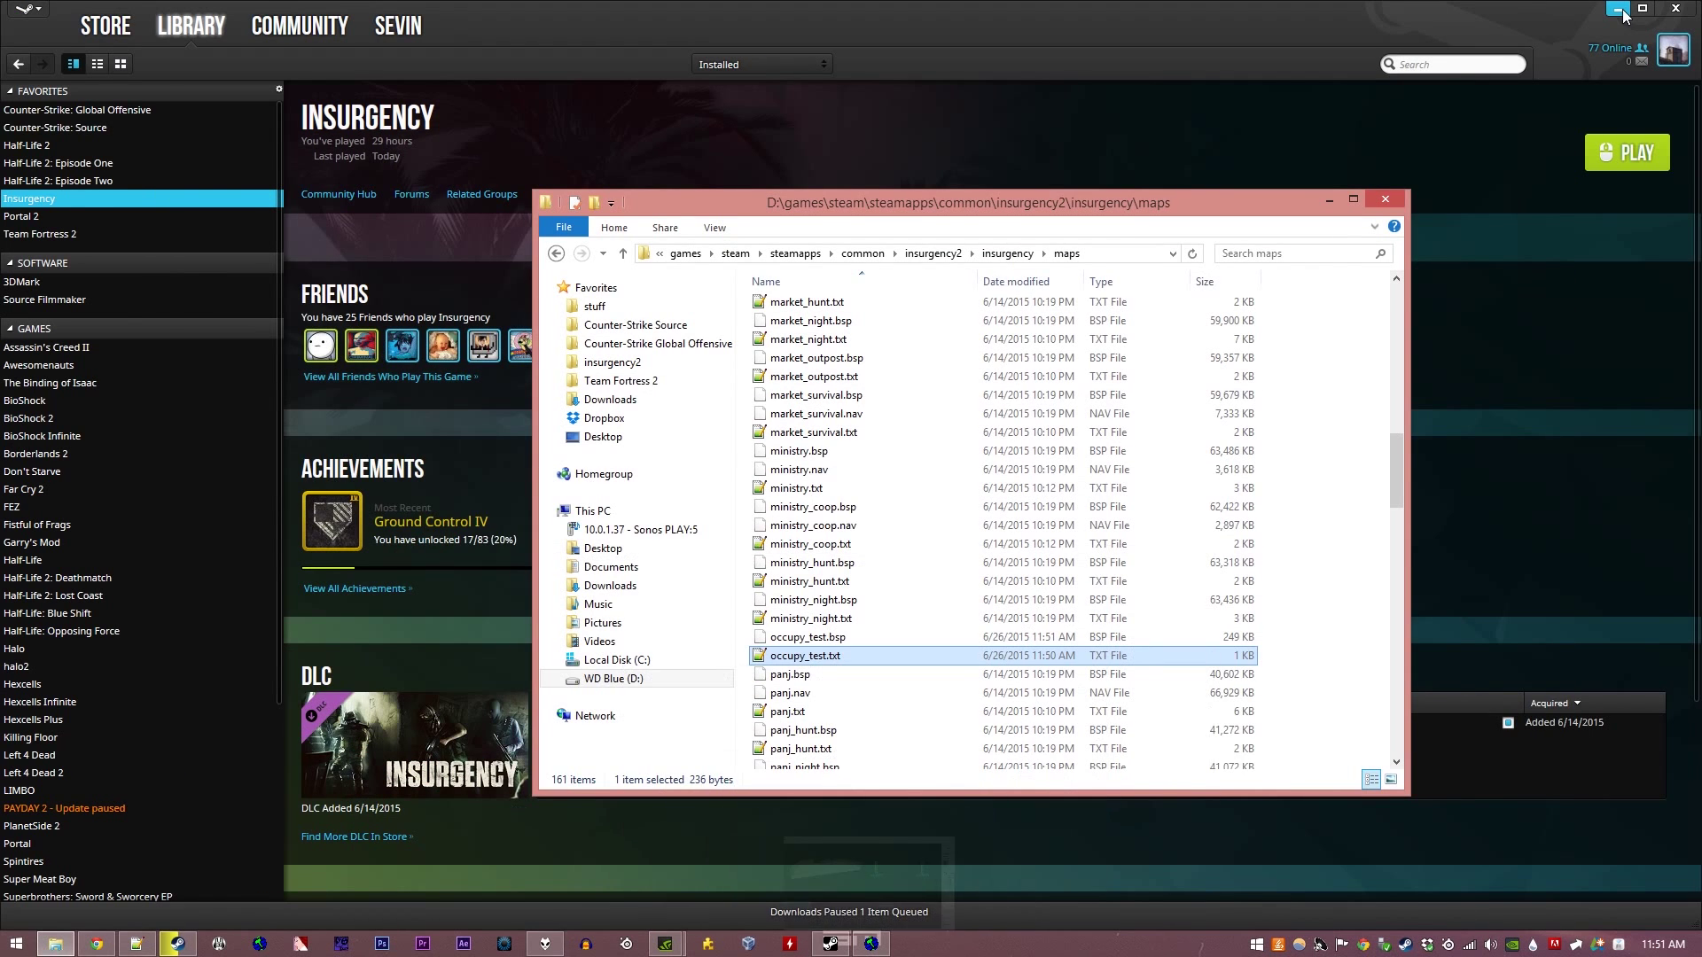
click(1330, 198)
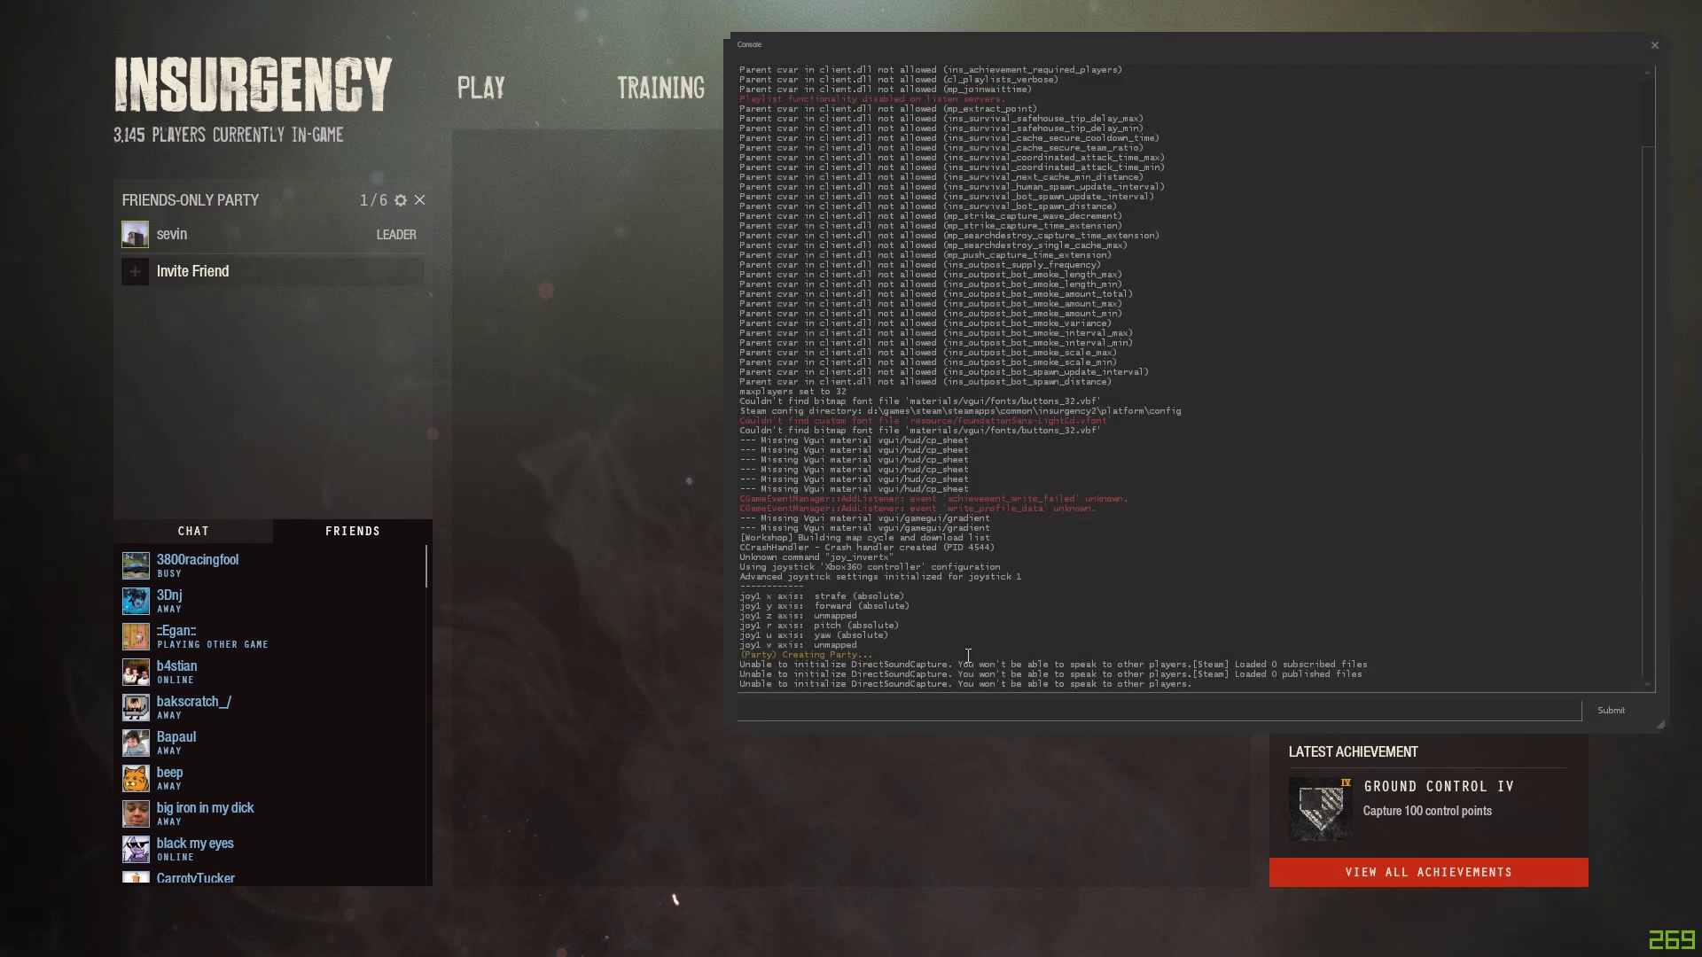
text(map occ)
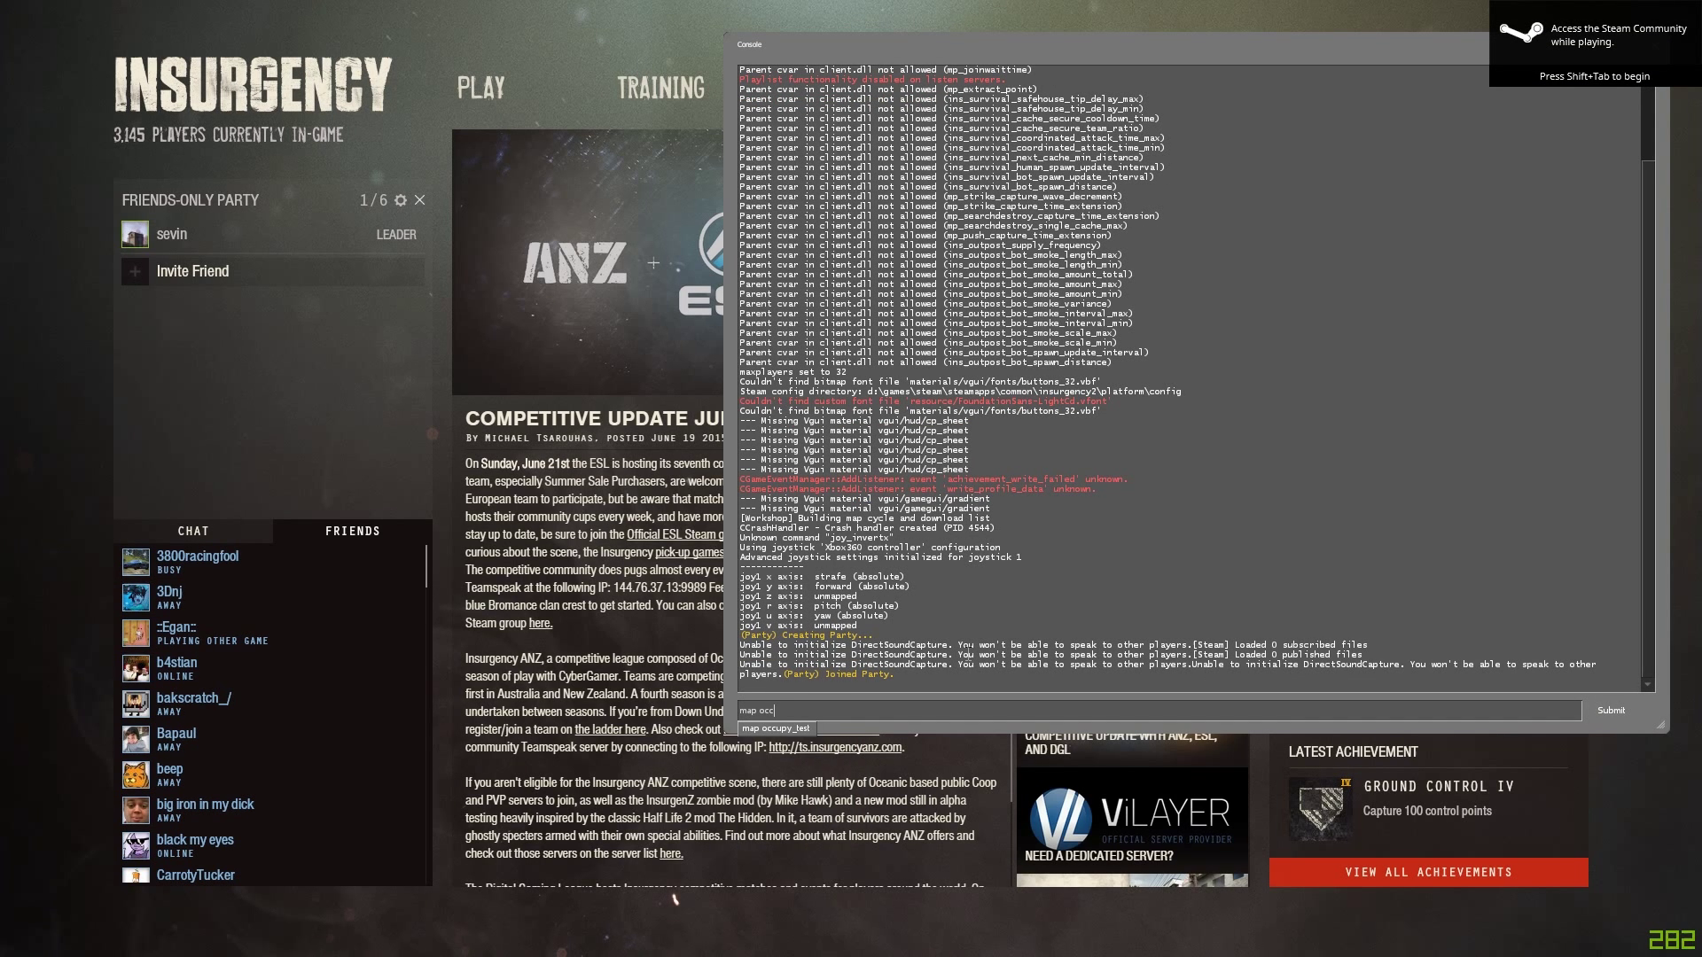
text(up)
key(Tab)
key(Return)
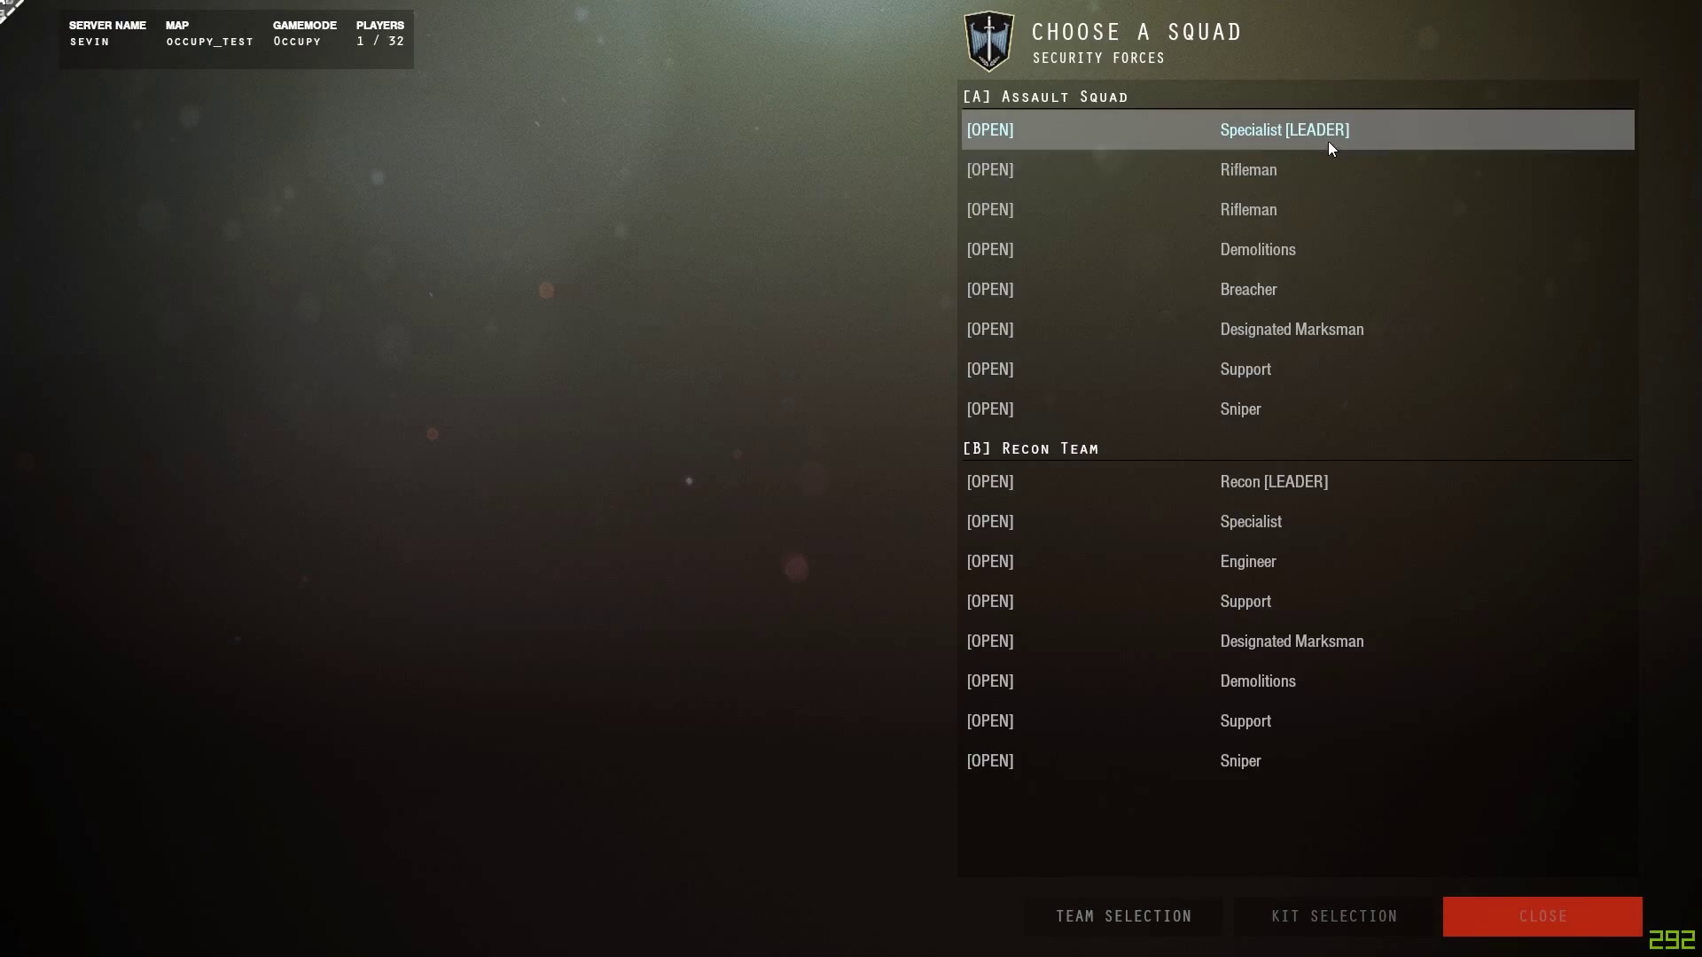
Step: Join the Security Forces Assault Squad as Specialist [LEADER] and apply a kit with the M590 as primary weapon
click(1328, 142)
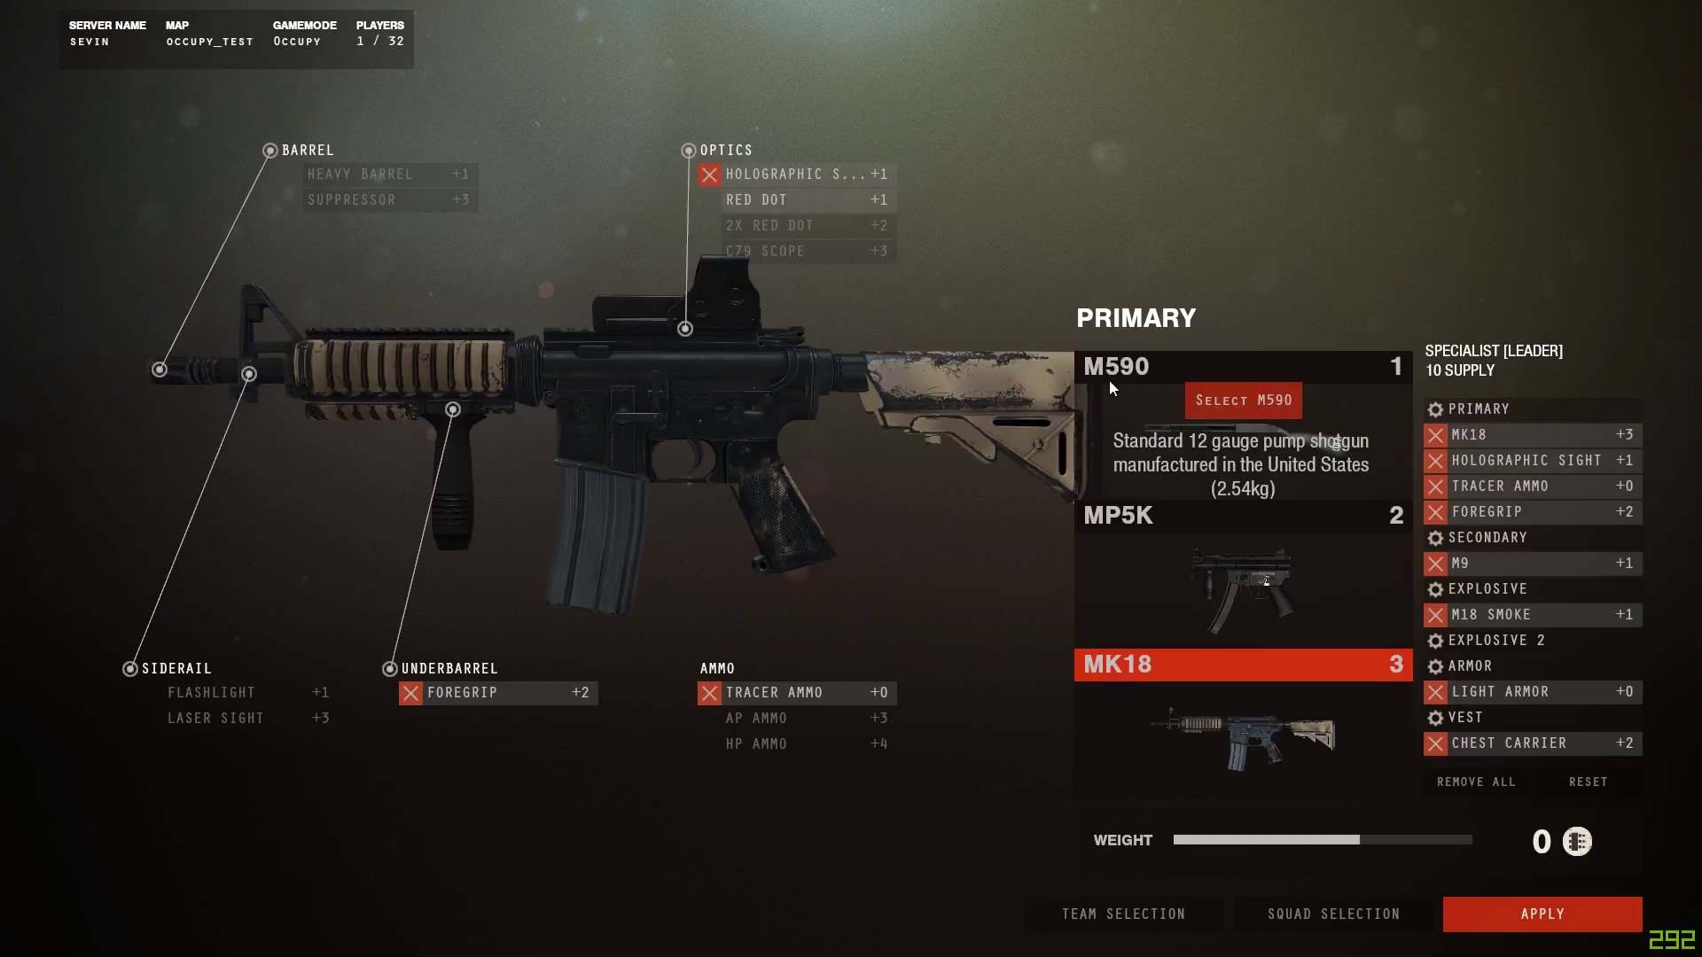
click(1109, 380)
click(1542, 915)
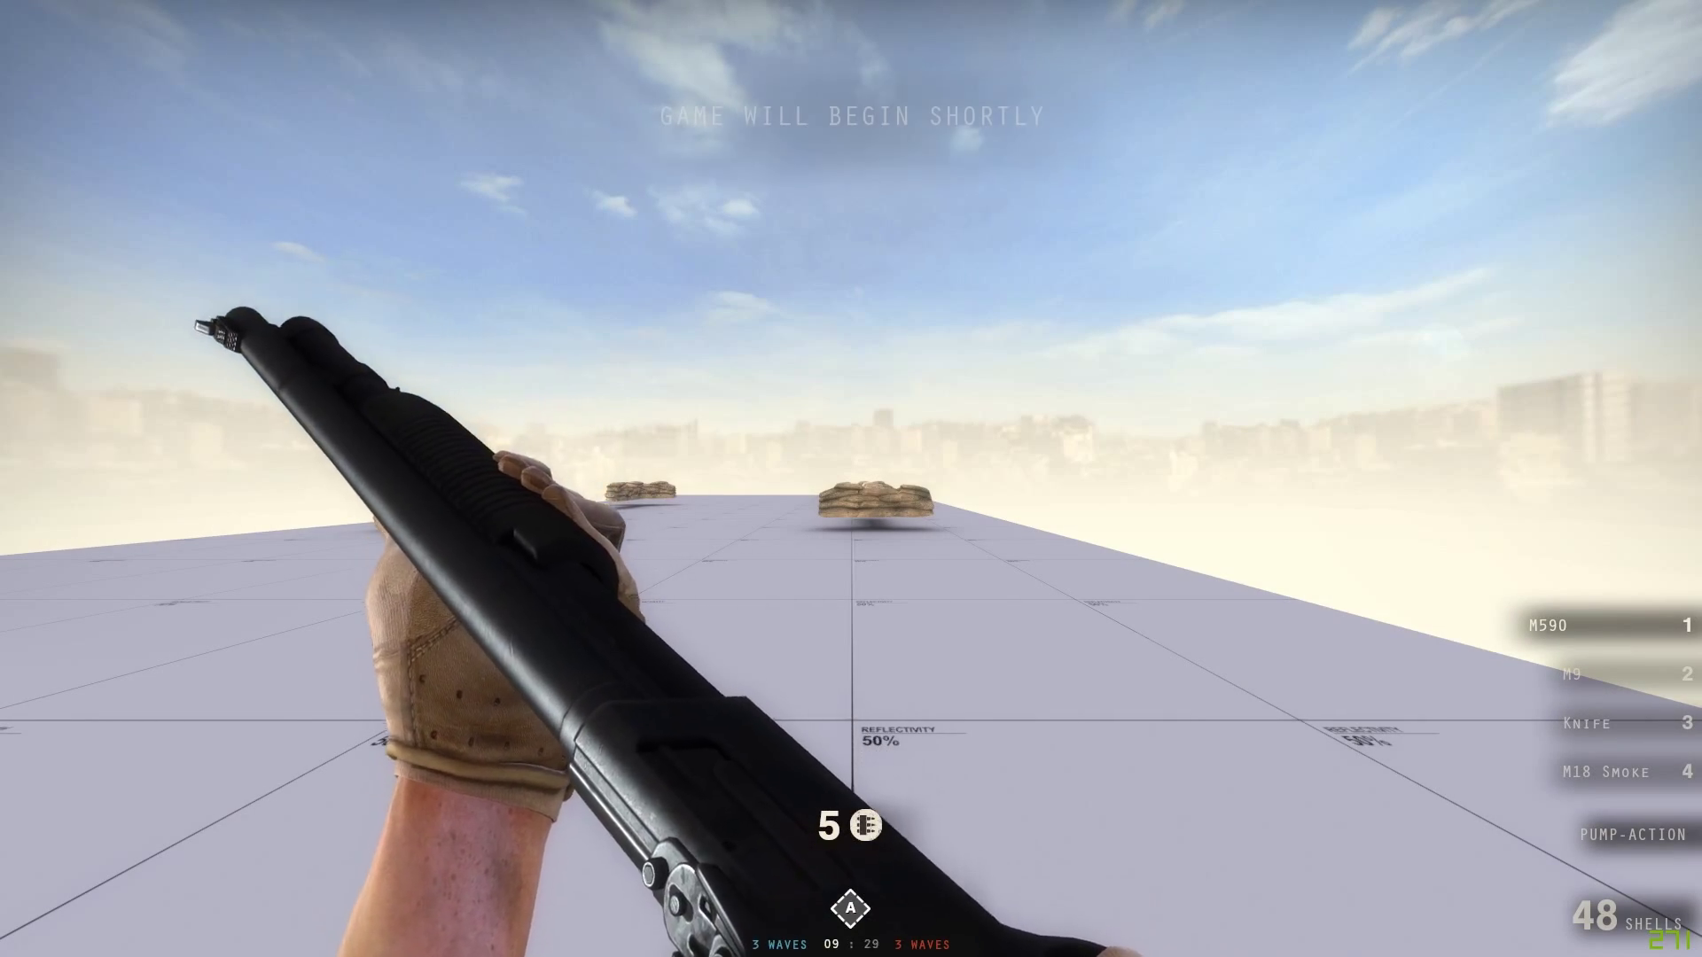
Step: Walk from the spawn area between the sandbags into capture area A to test the objective
key(shift+w)
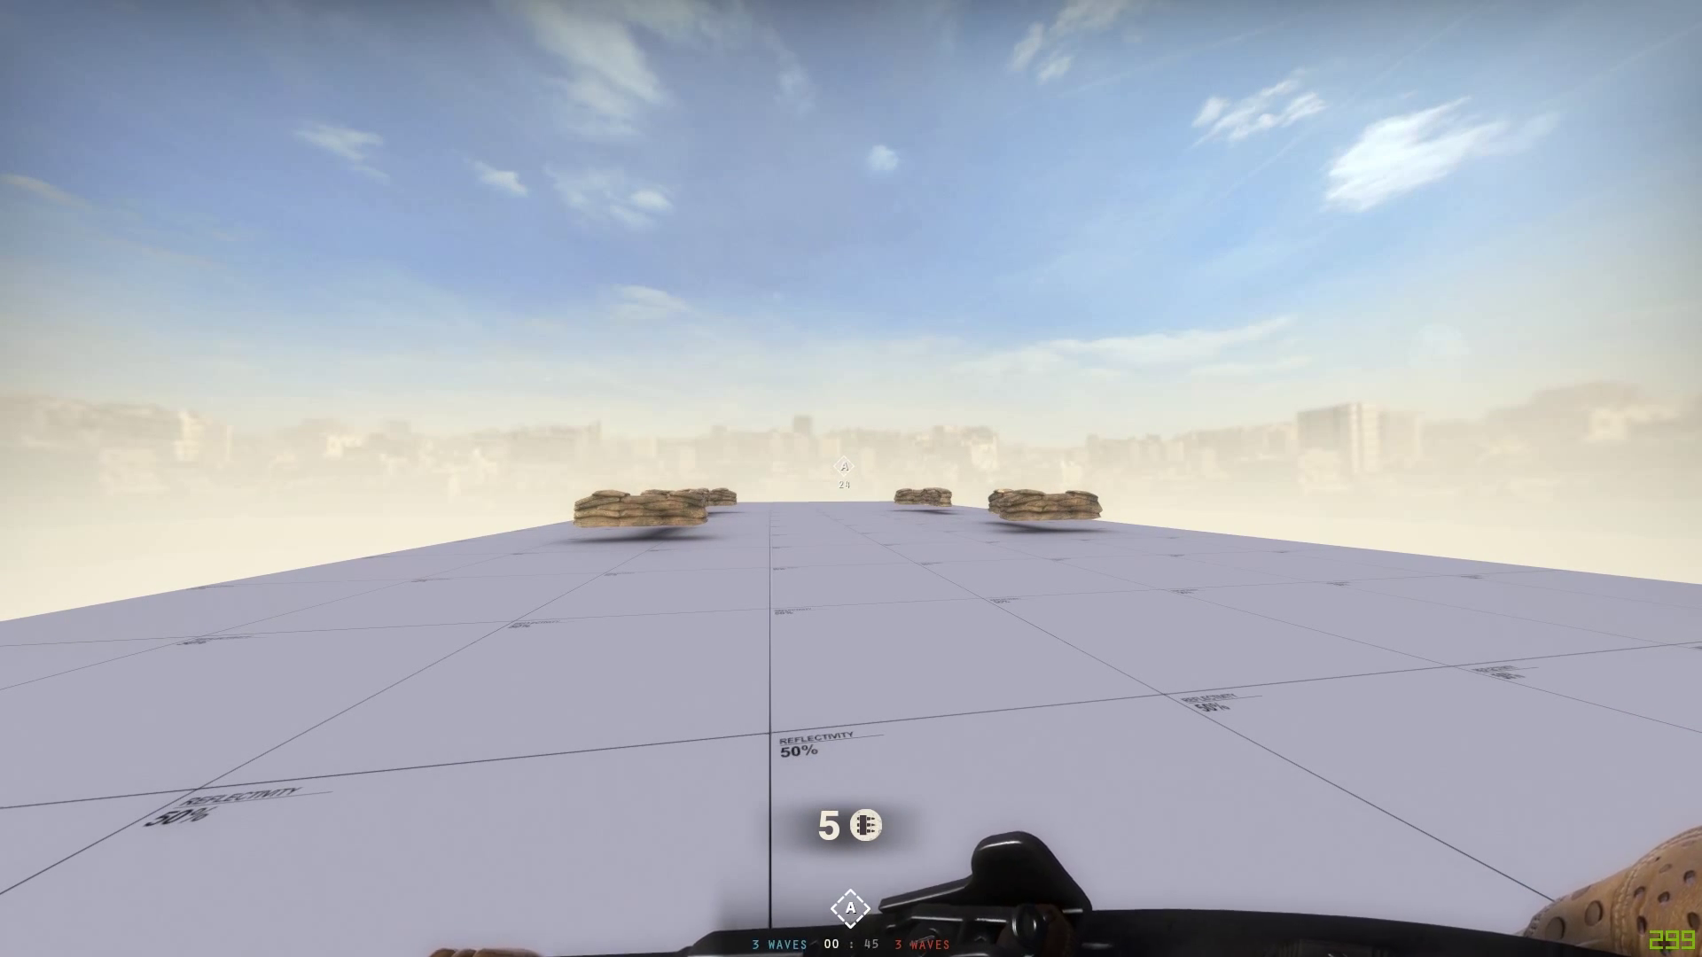
key(w)
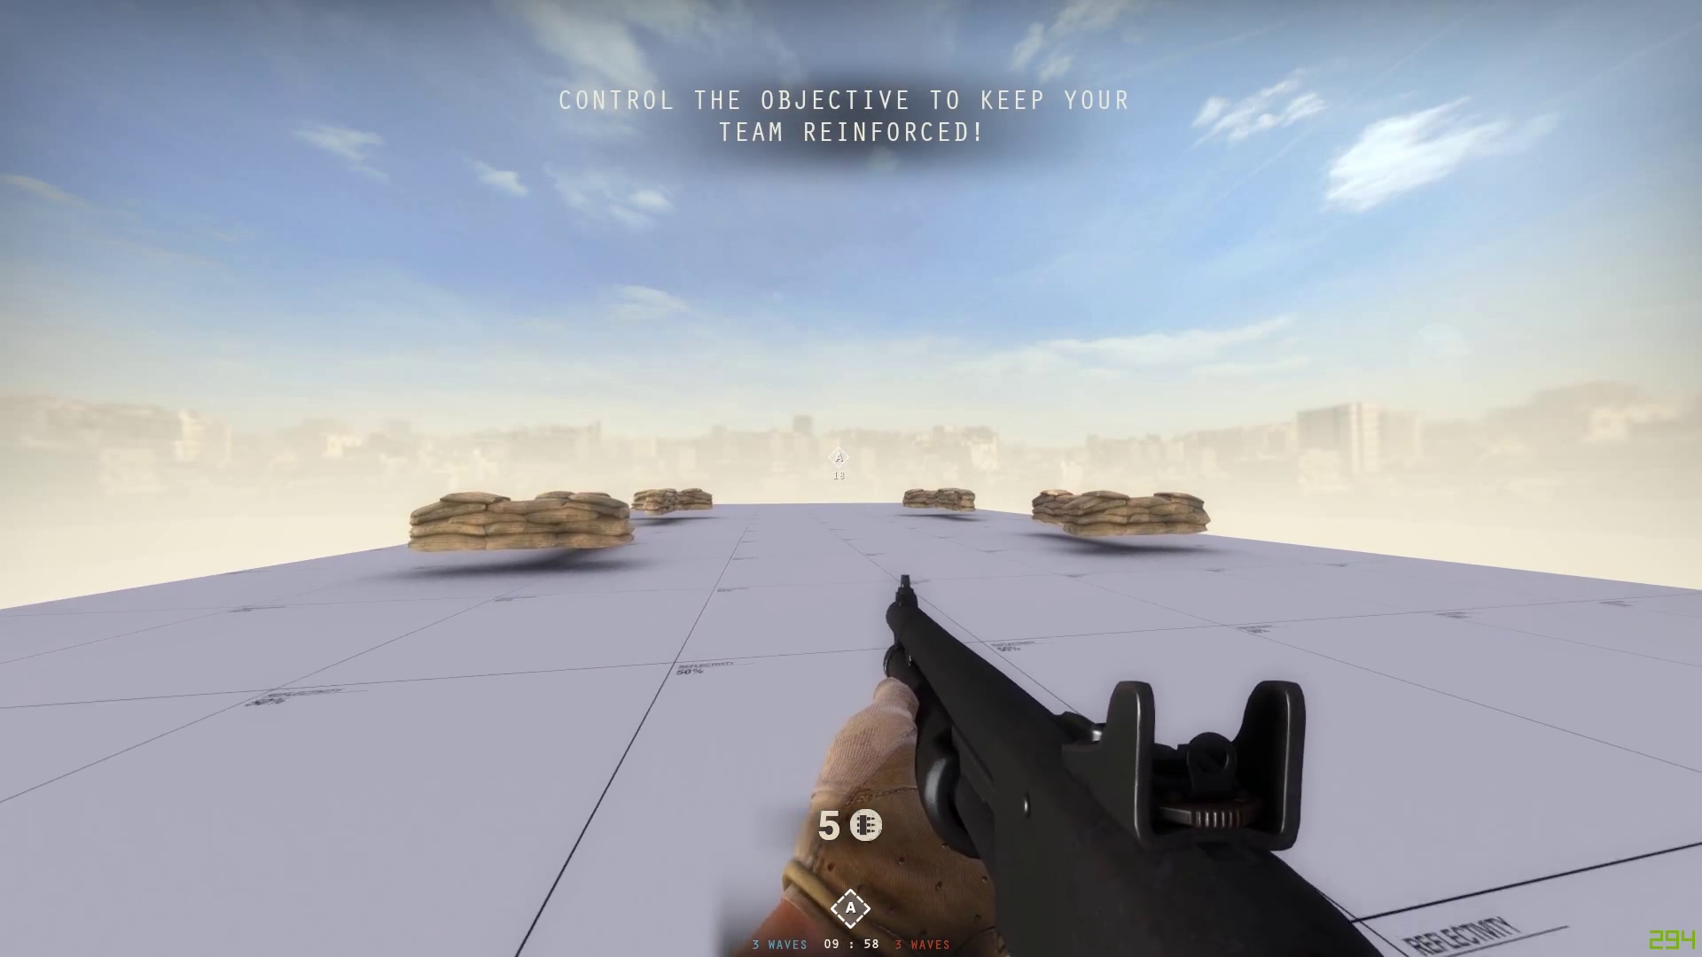
key(w)
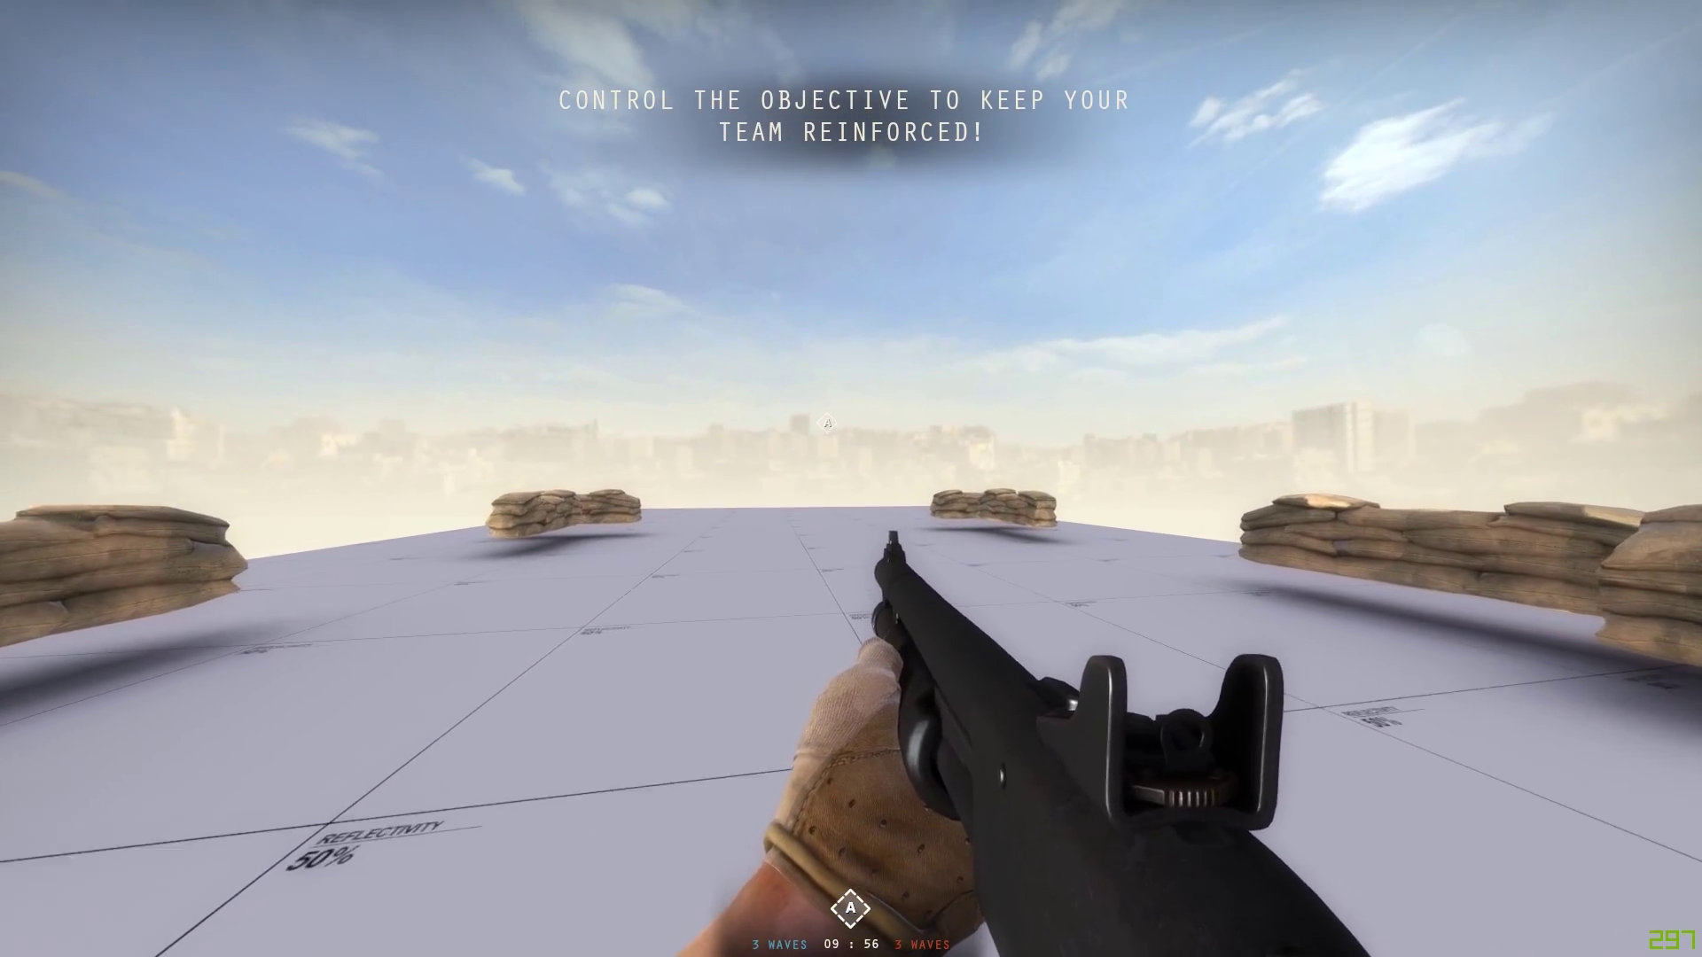
key(w)
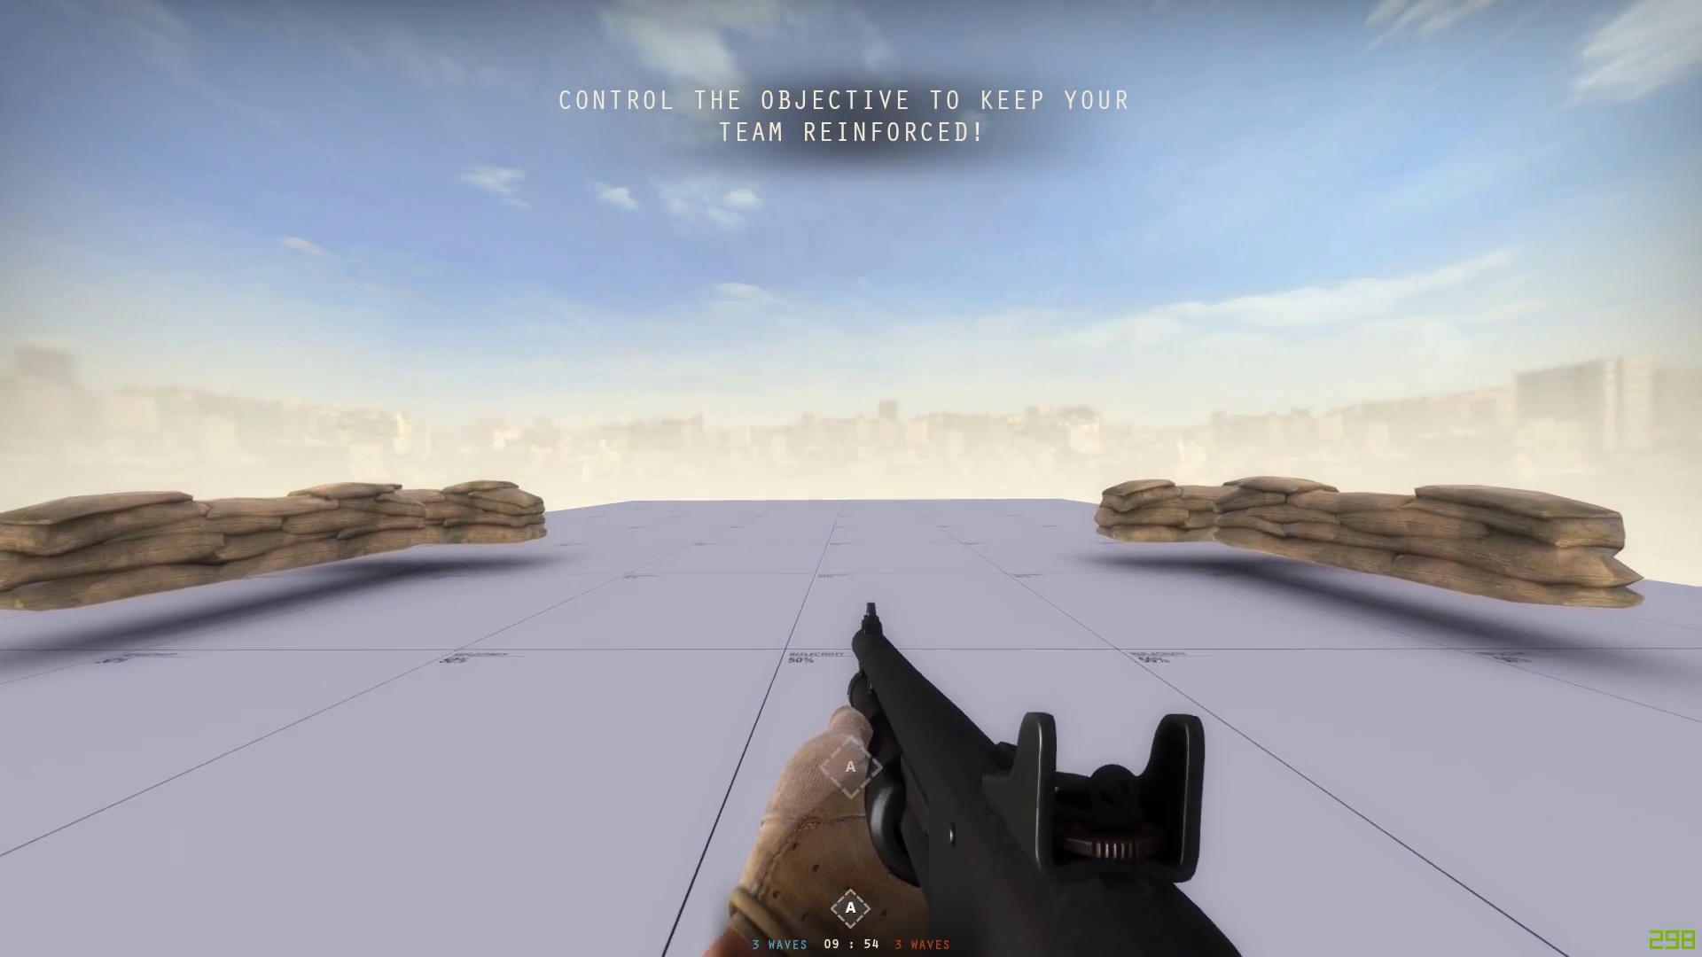
key(w)
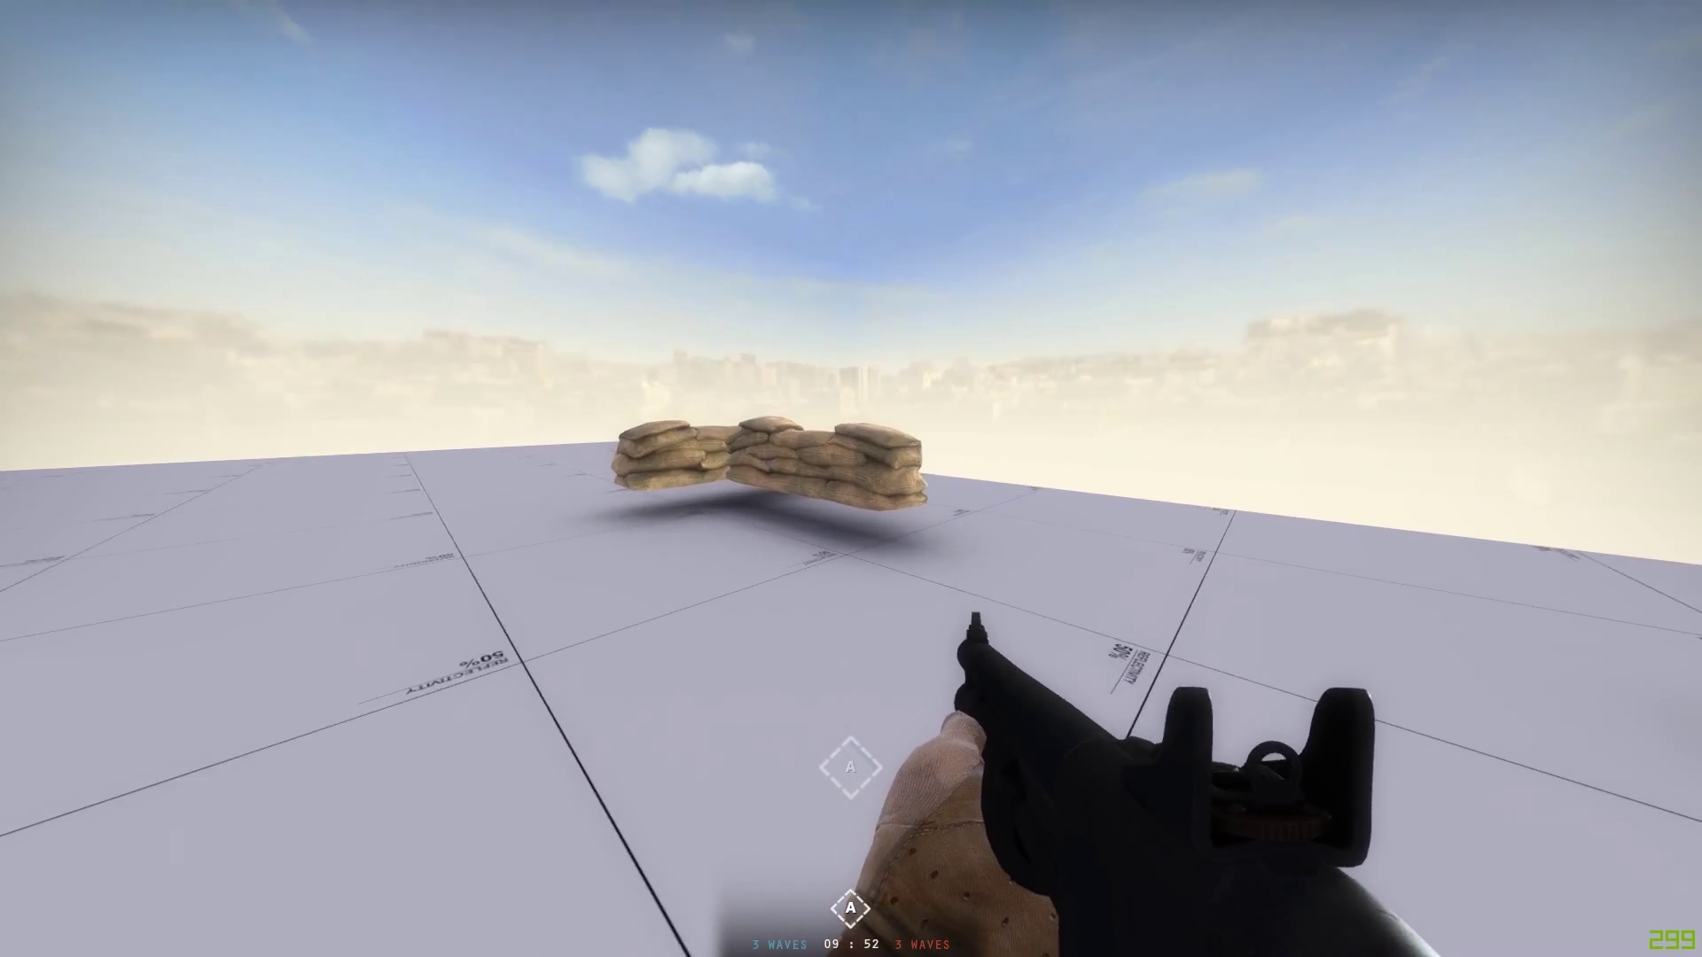
Step: Test the edge of capture area A beside the sandbags, then stay inside until the point is captured
key(d)
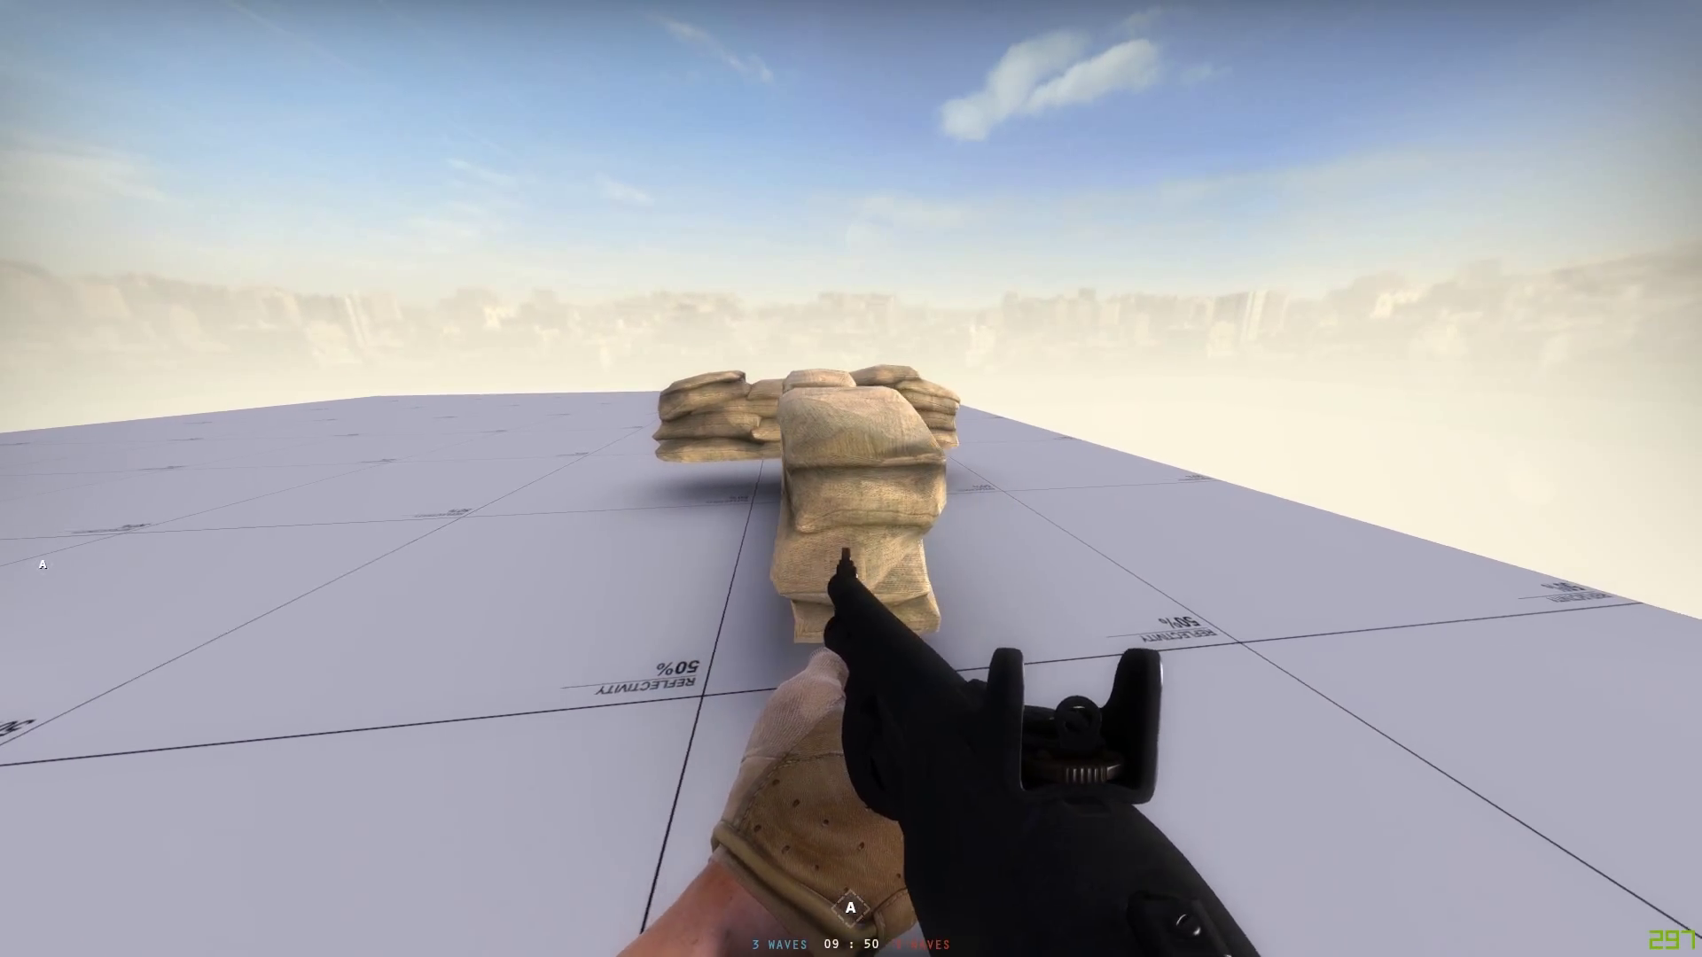
key(a)
key(d)
key(w)
key(a)
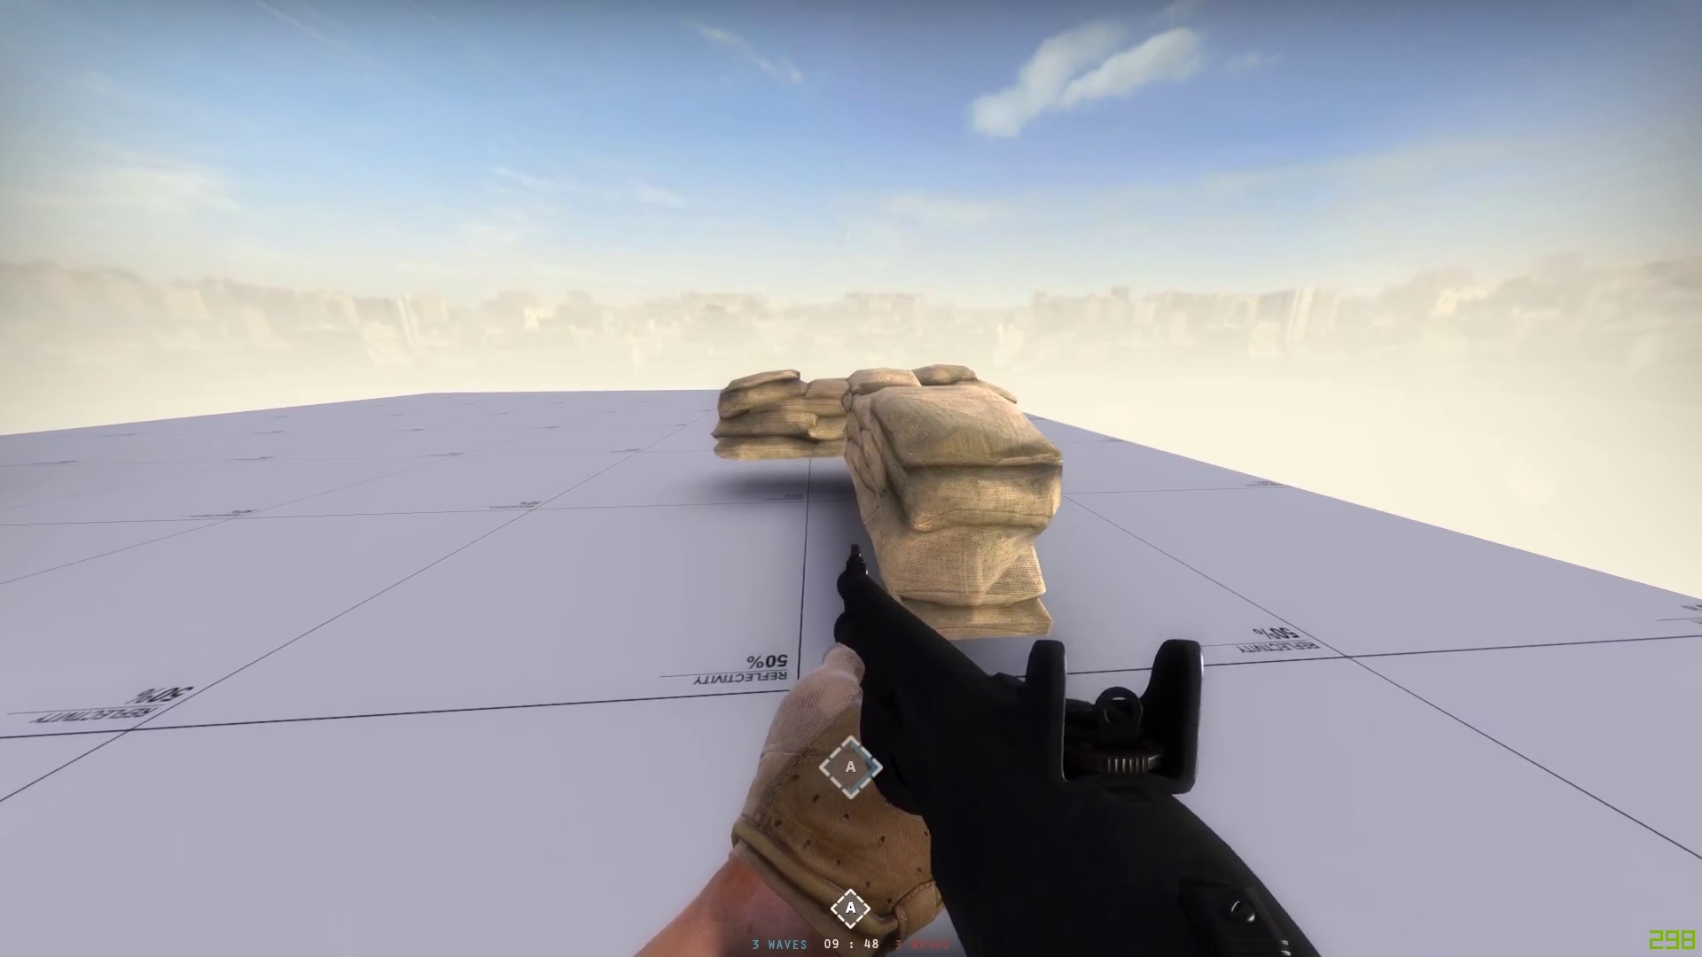
key(w)
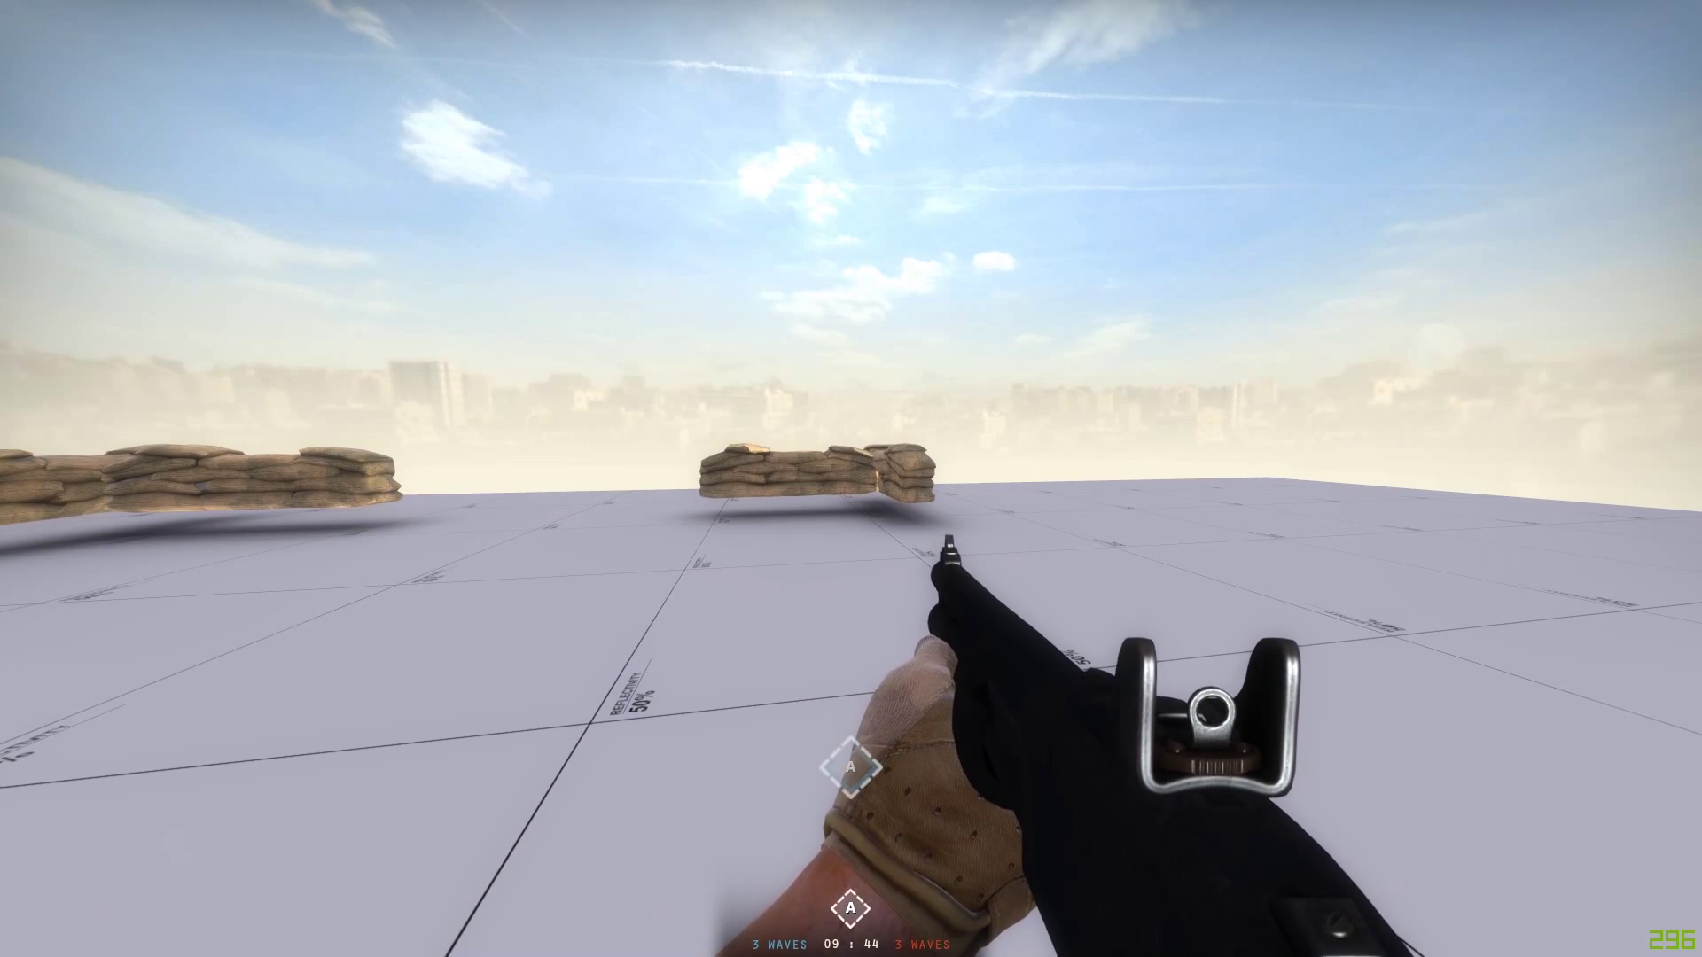
key(s)
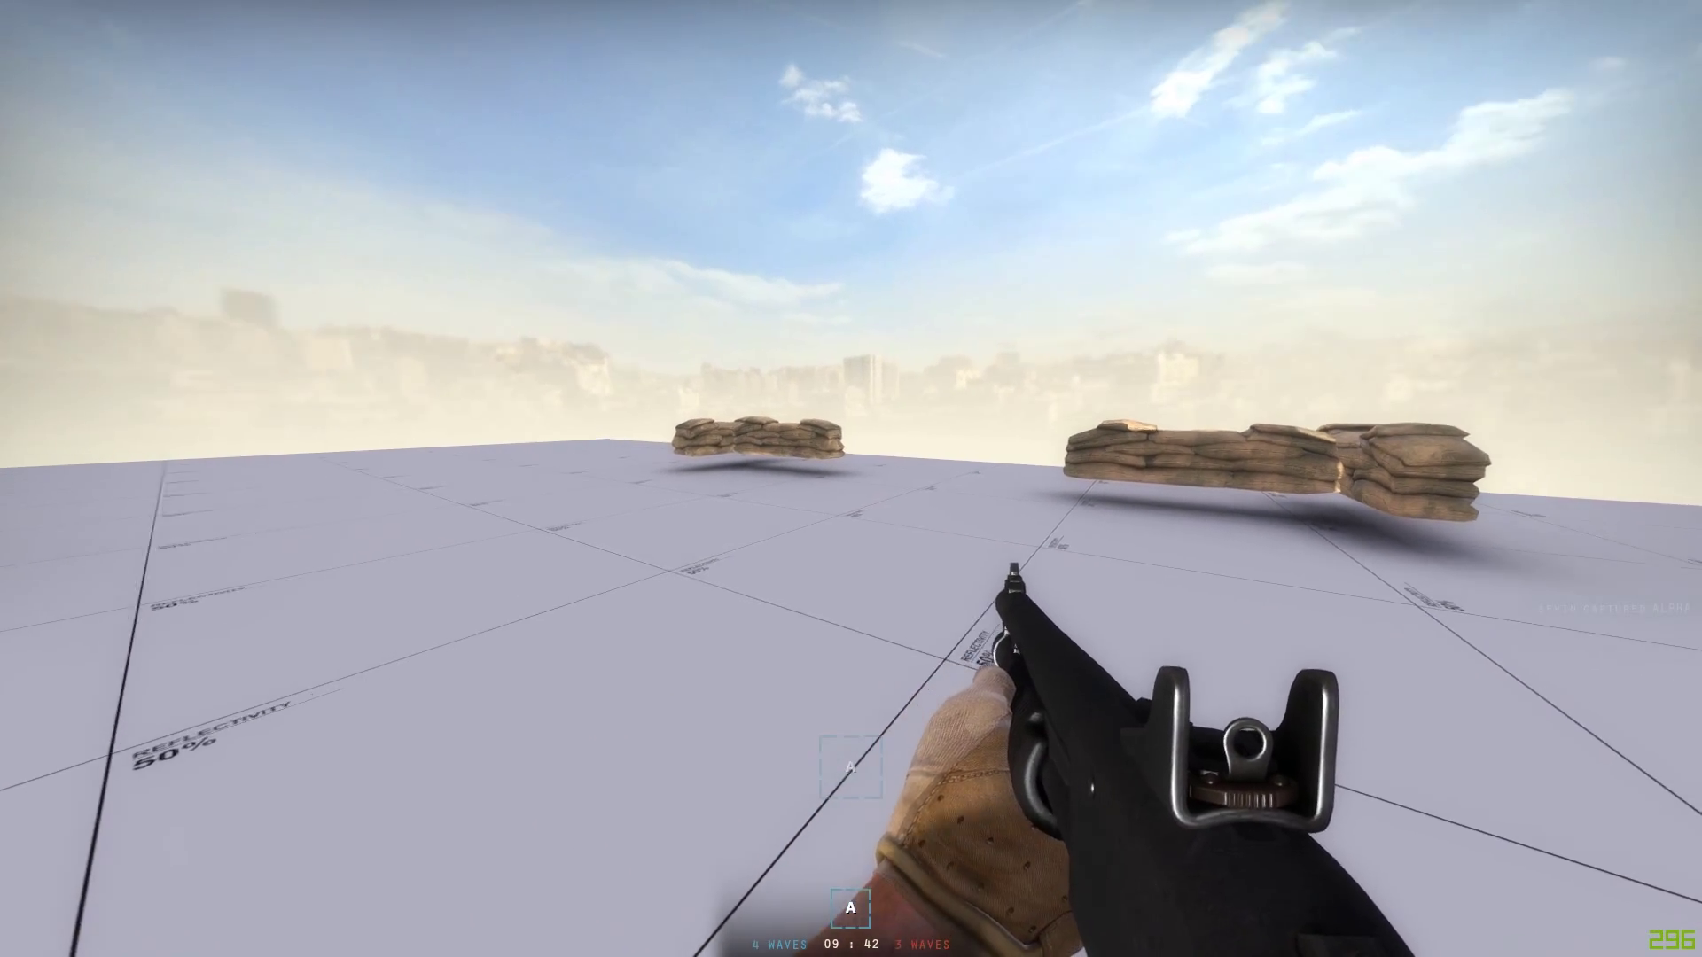
Step: Back out of capture area A toward the spawn end to check the objective marker from a distance
key(w)
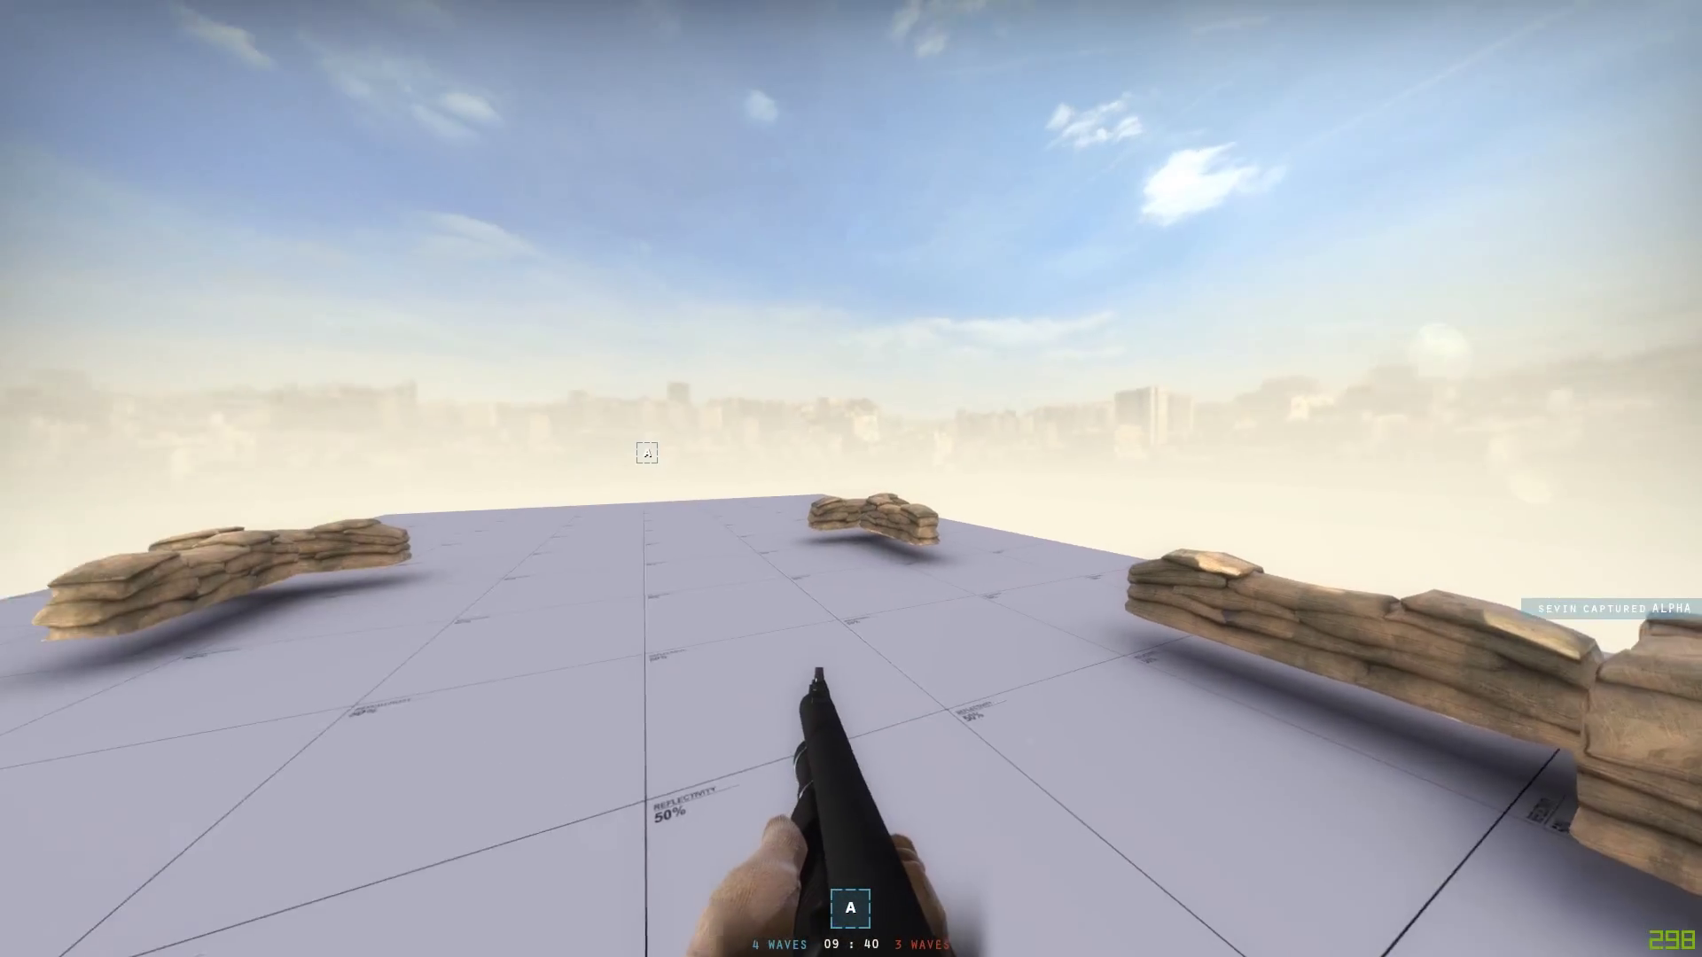
key(s)
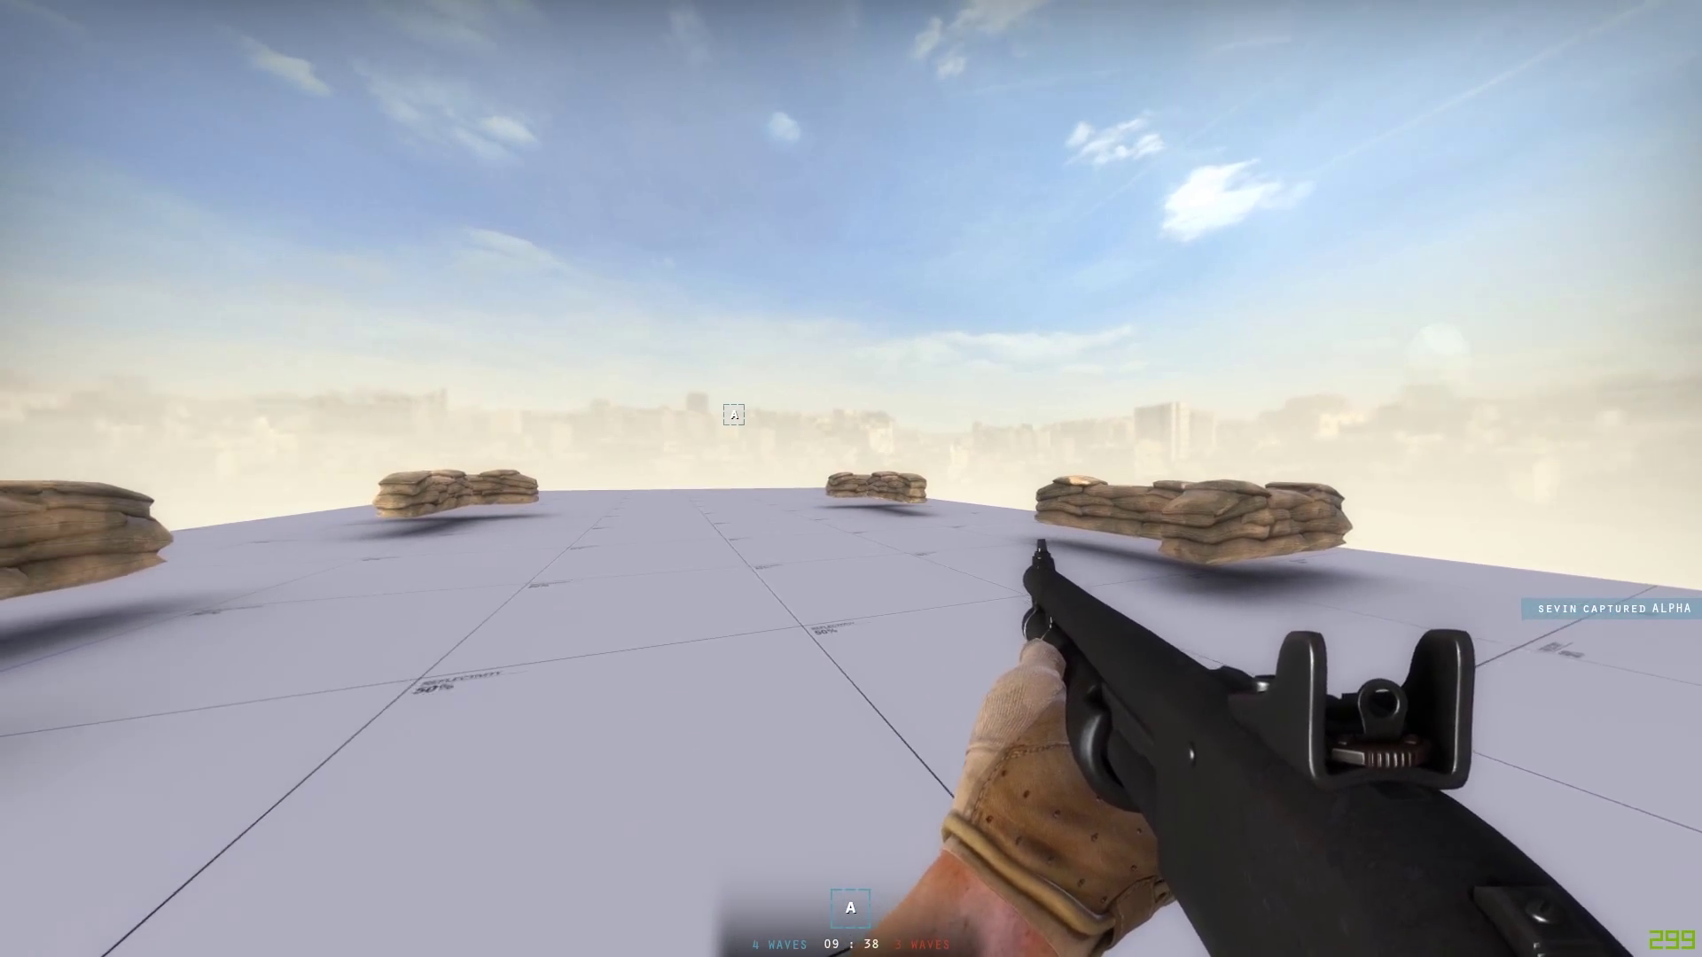
key(s)
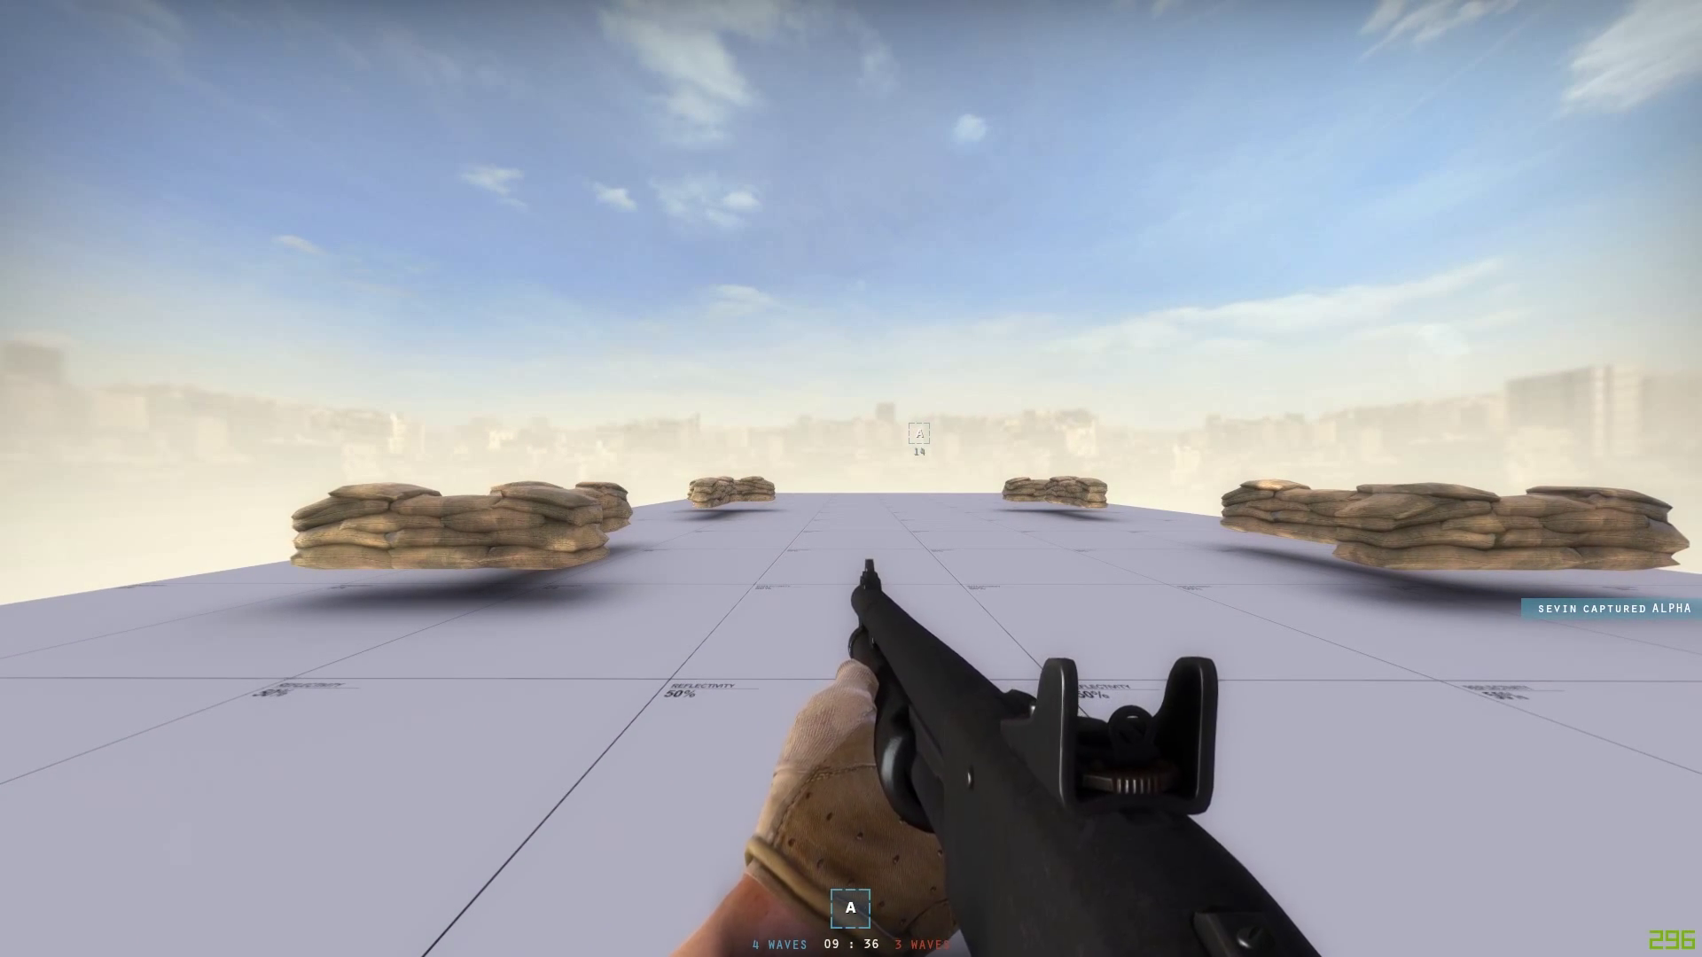
key(s)
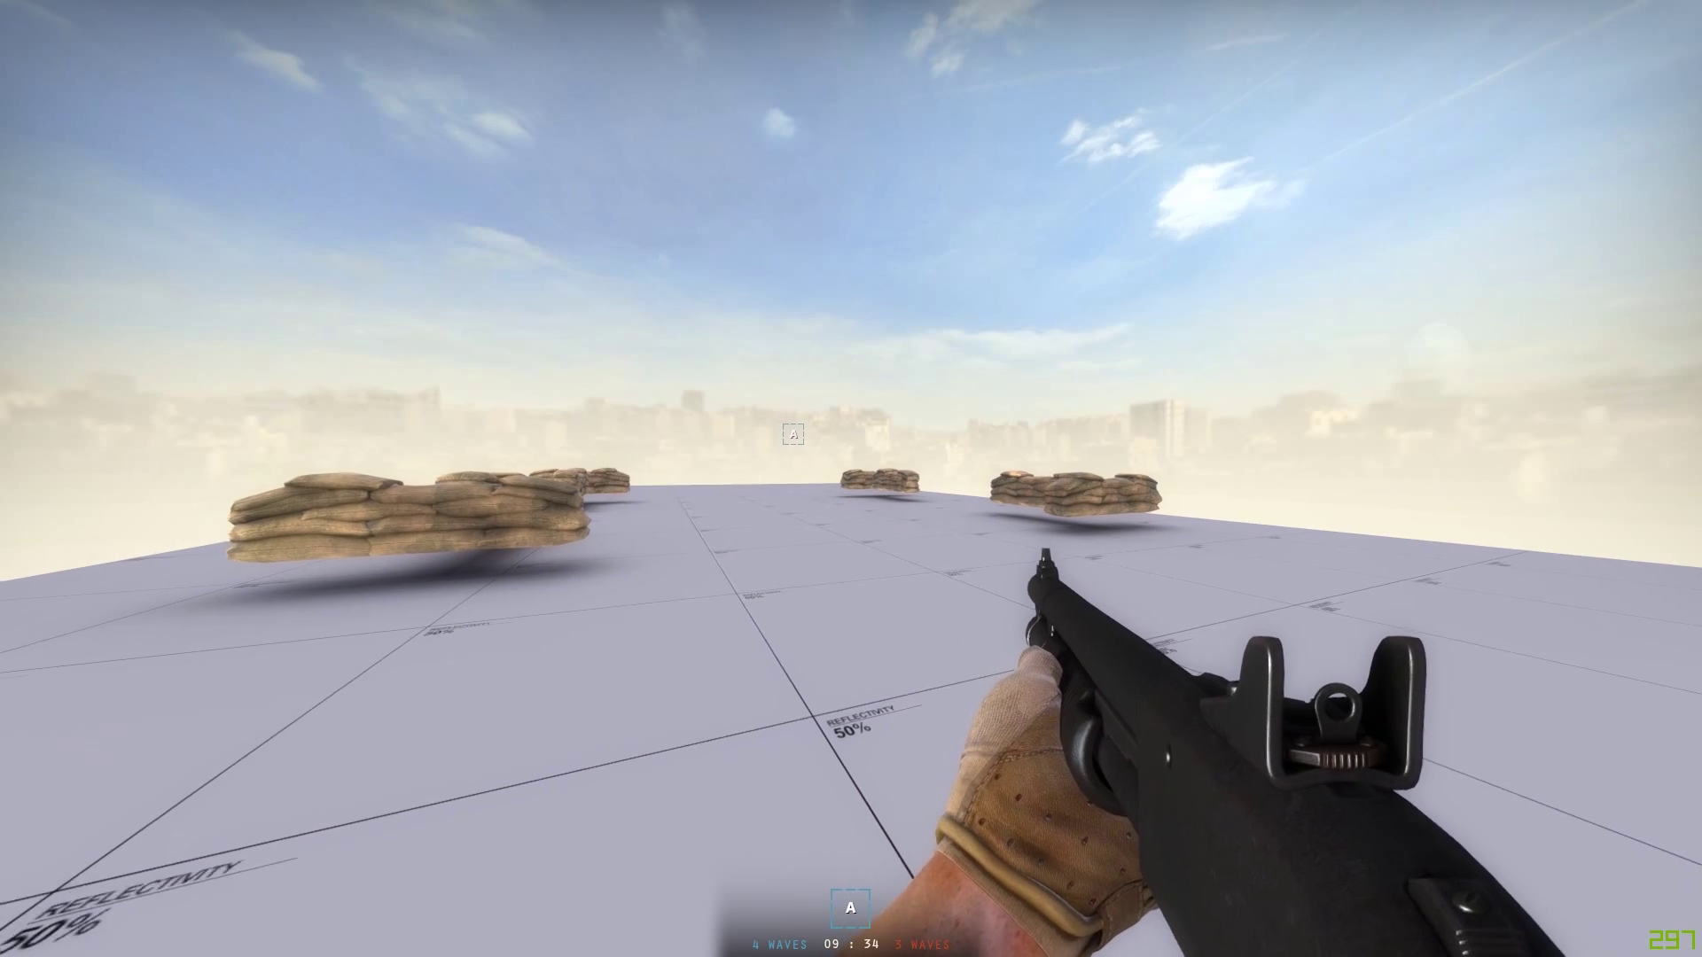
key(s)
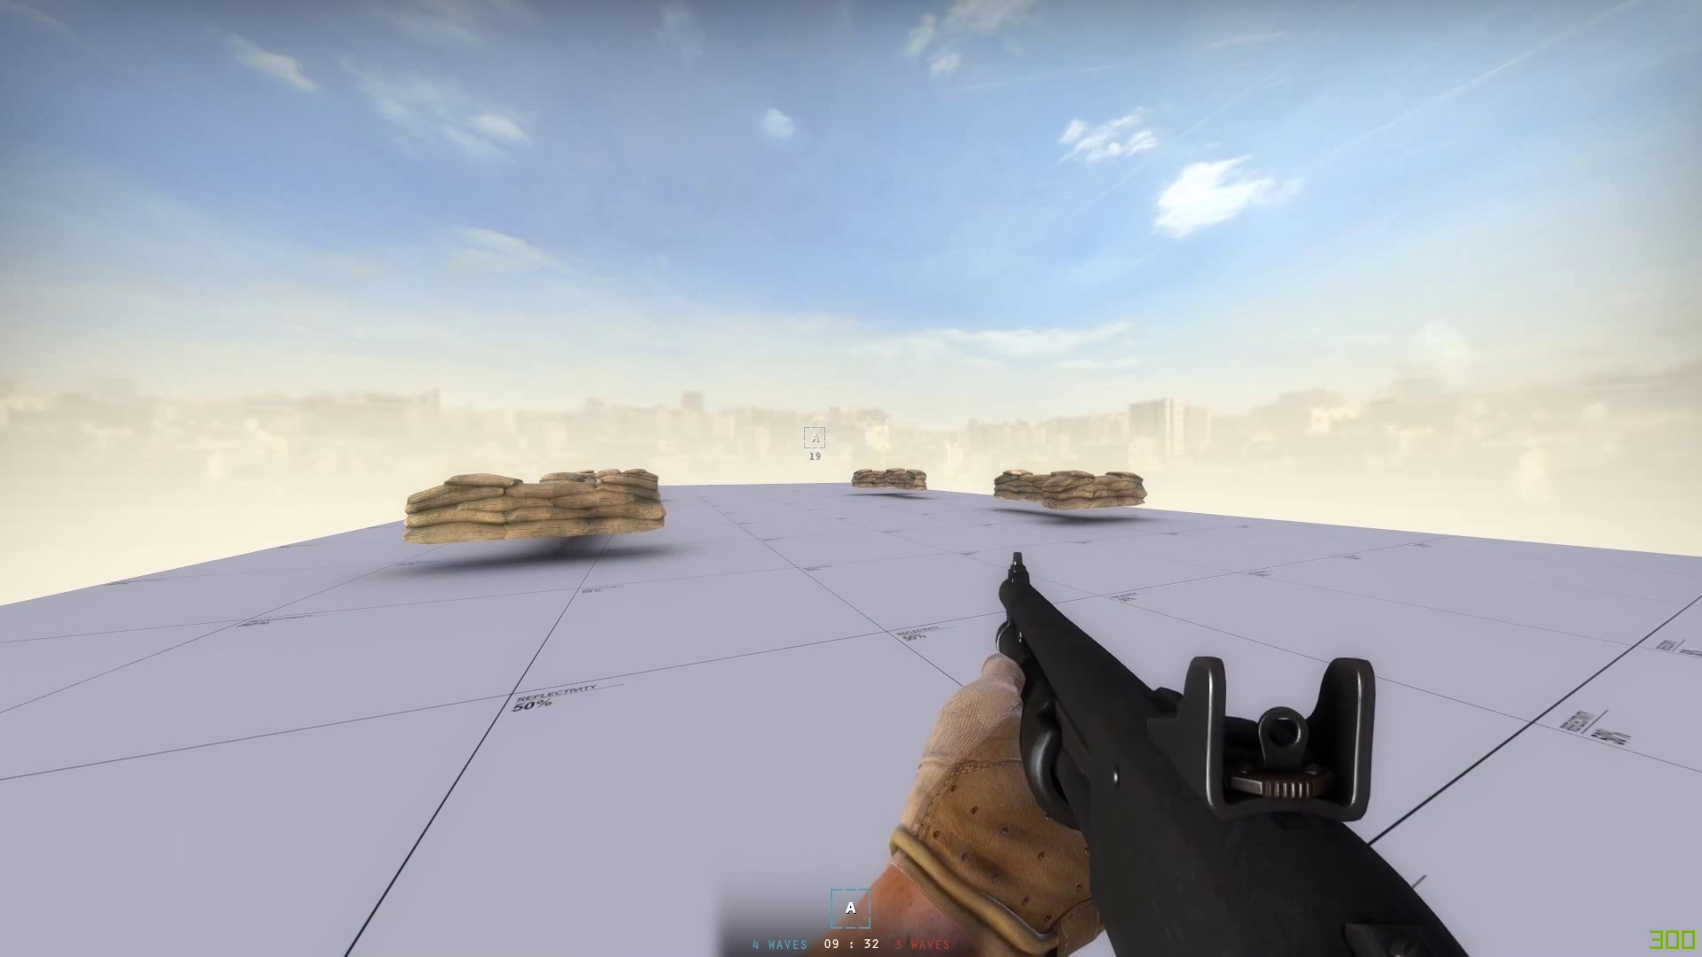
Step: Try to generate a navigation mesh for the map with nav_generate in the developer console
key(grave)
text(nav_generate)
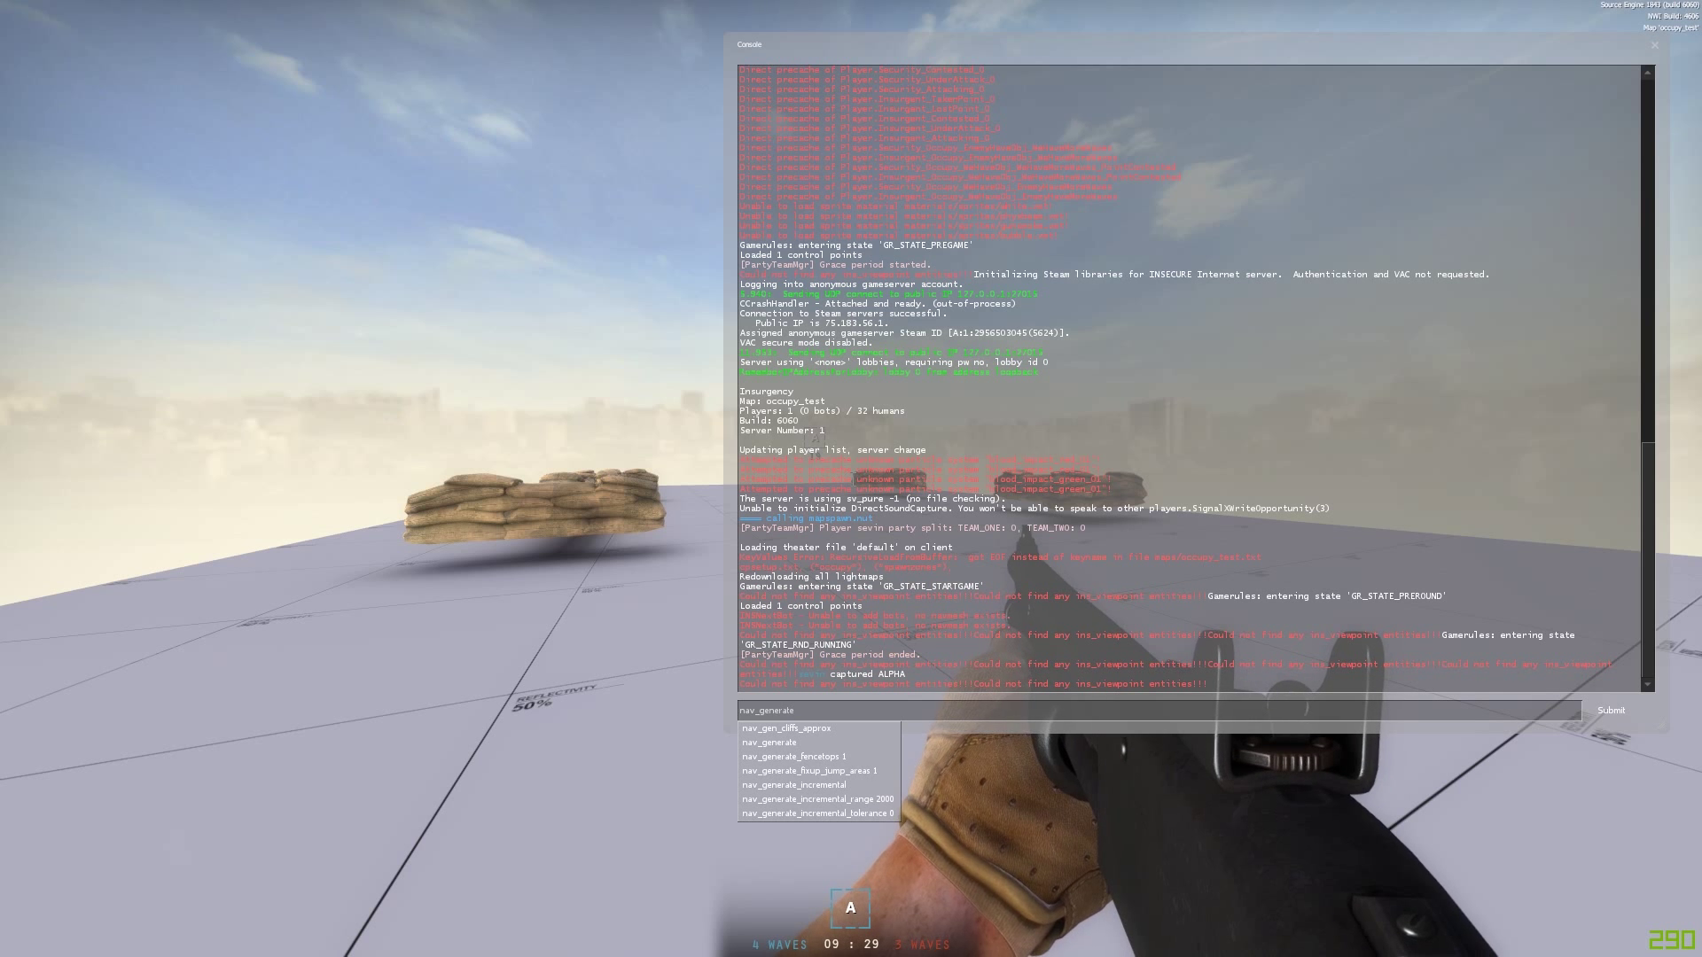
key(Return)
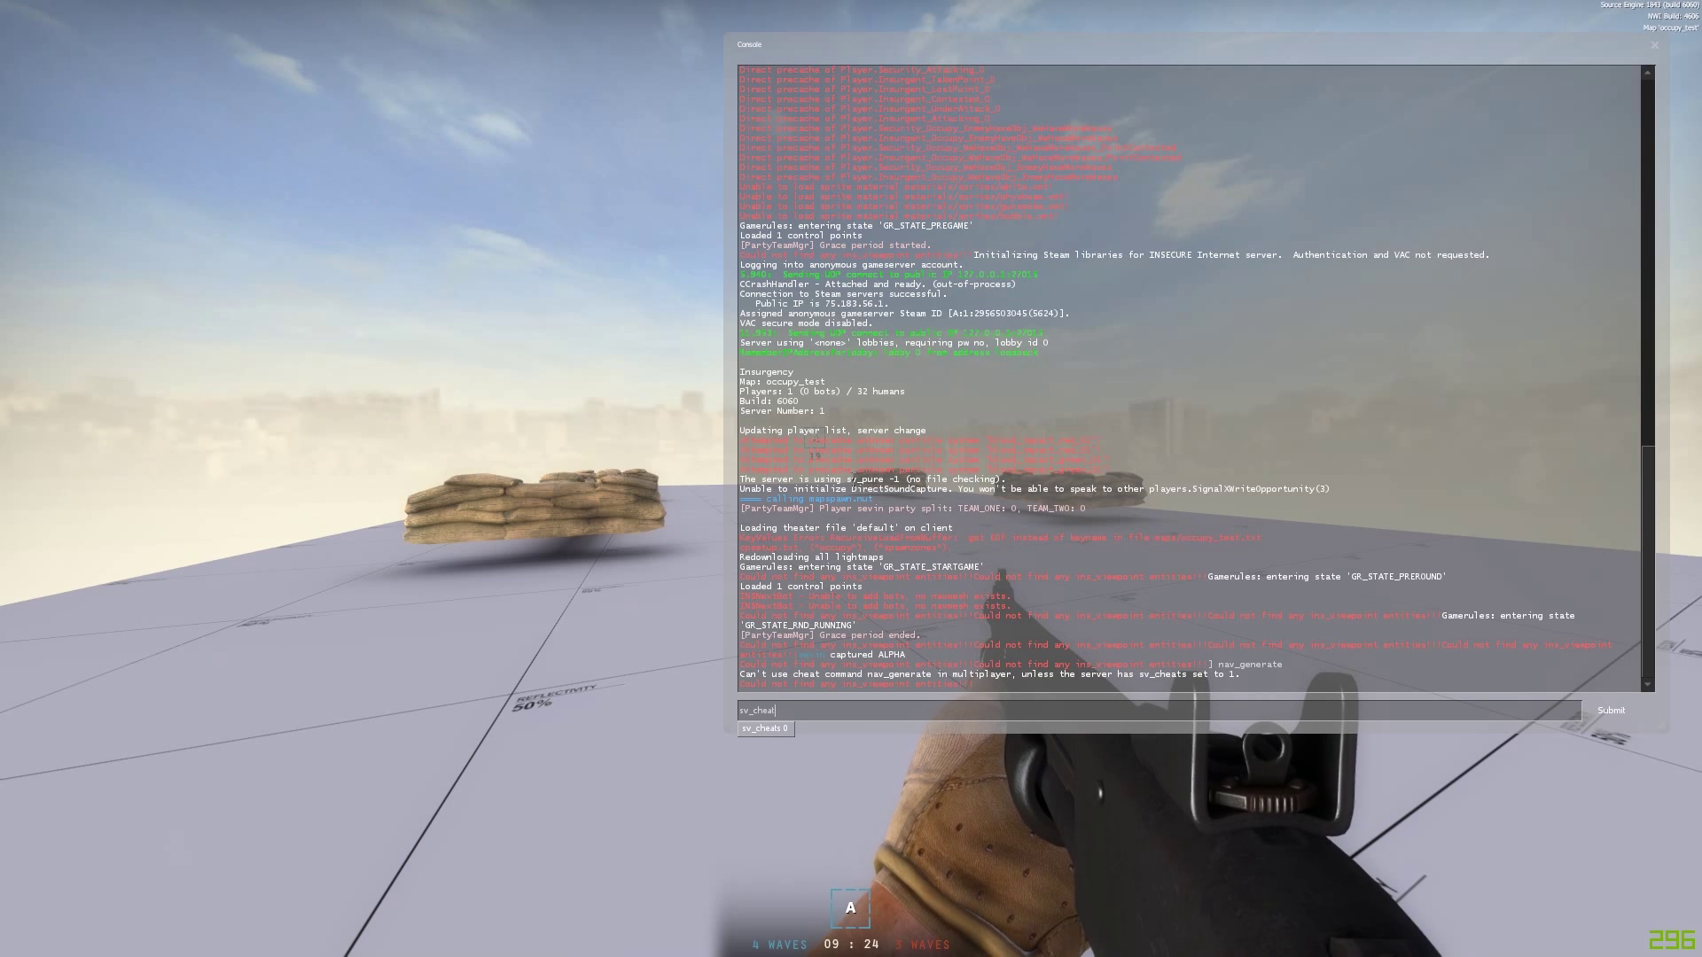
Step: Set sv_cheats to 1 and run nav_generate again to try building the navigation mesh
key(Return)
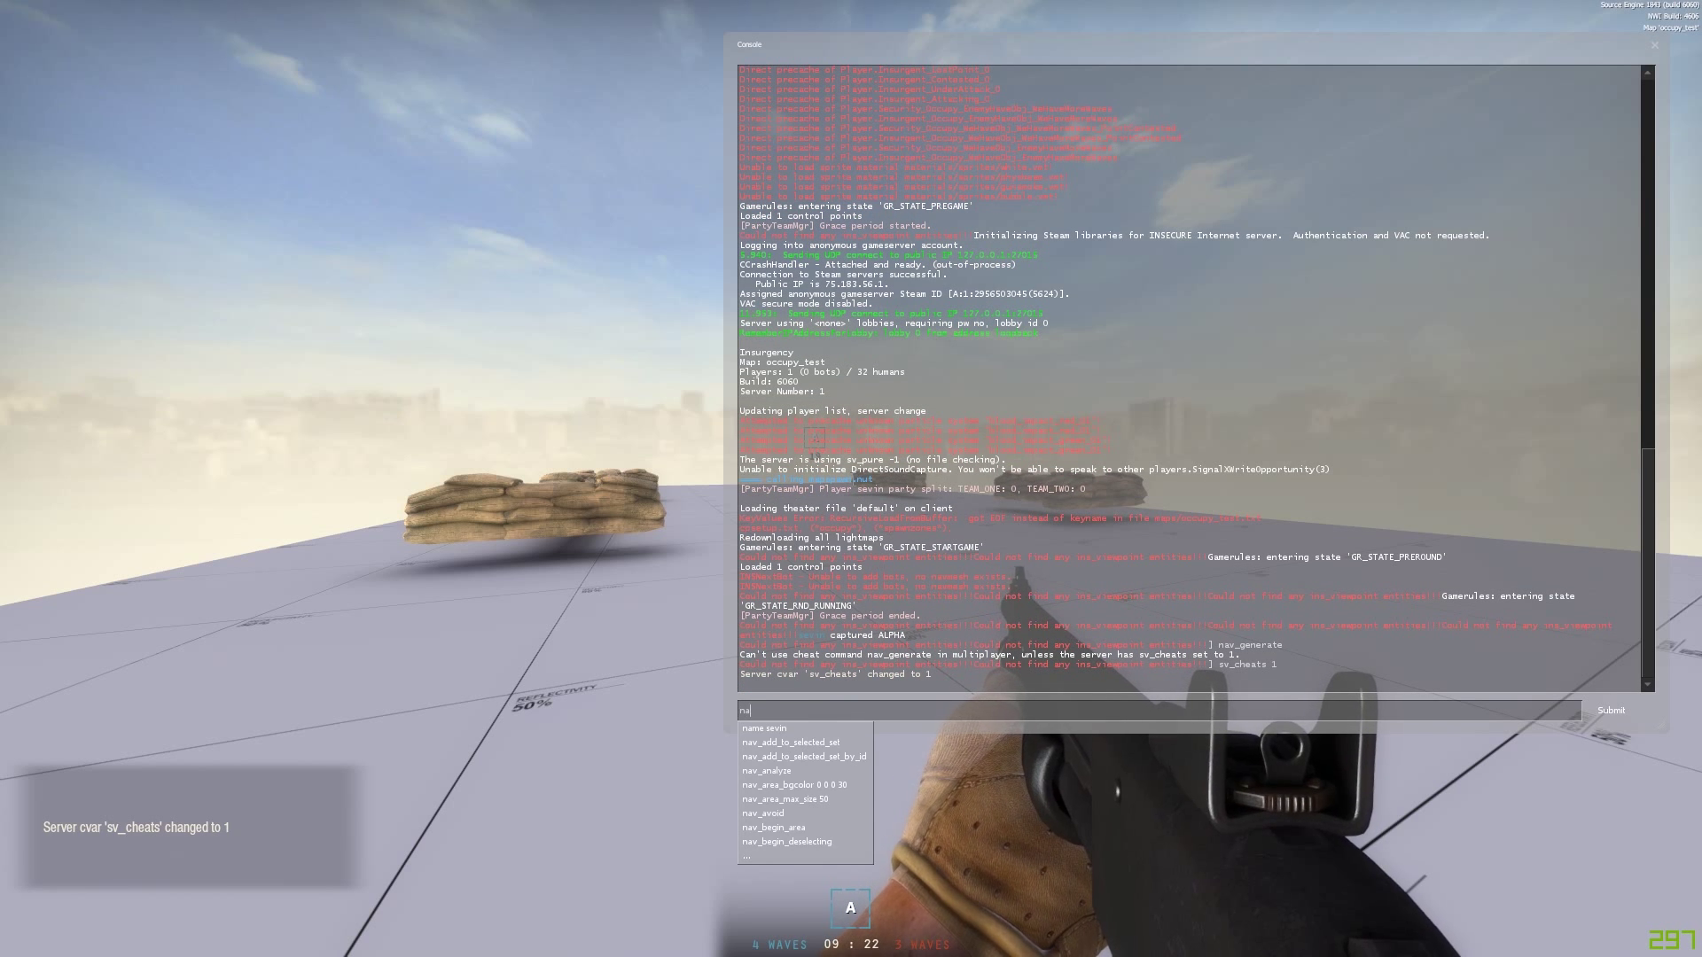
key(Down)
key(Return)
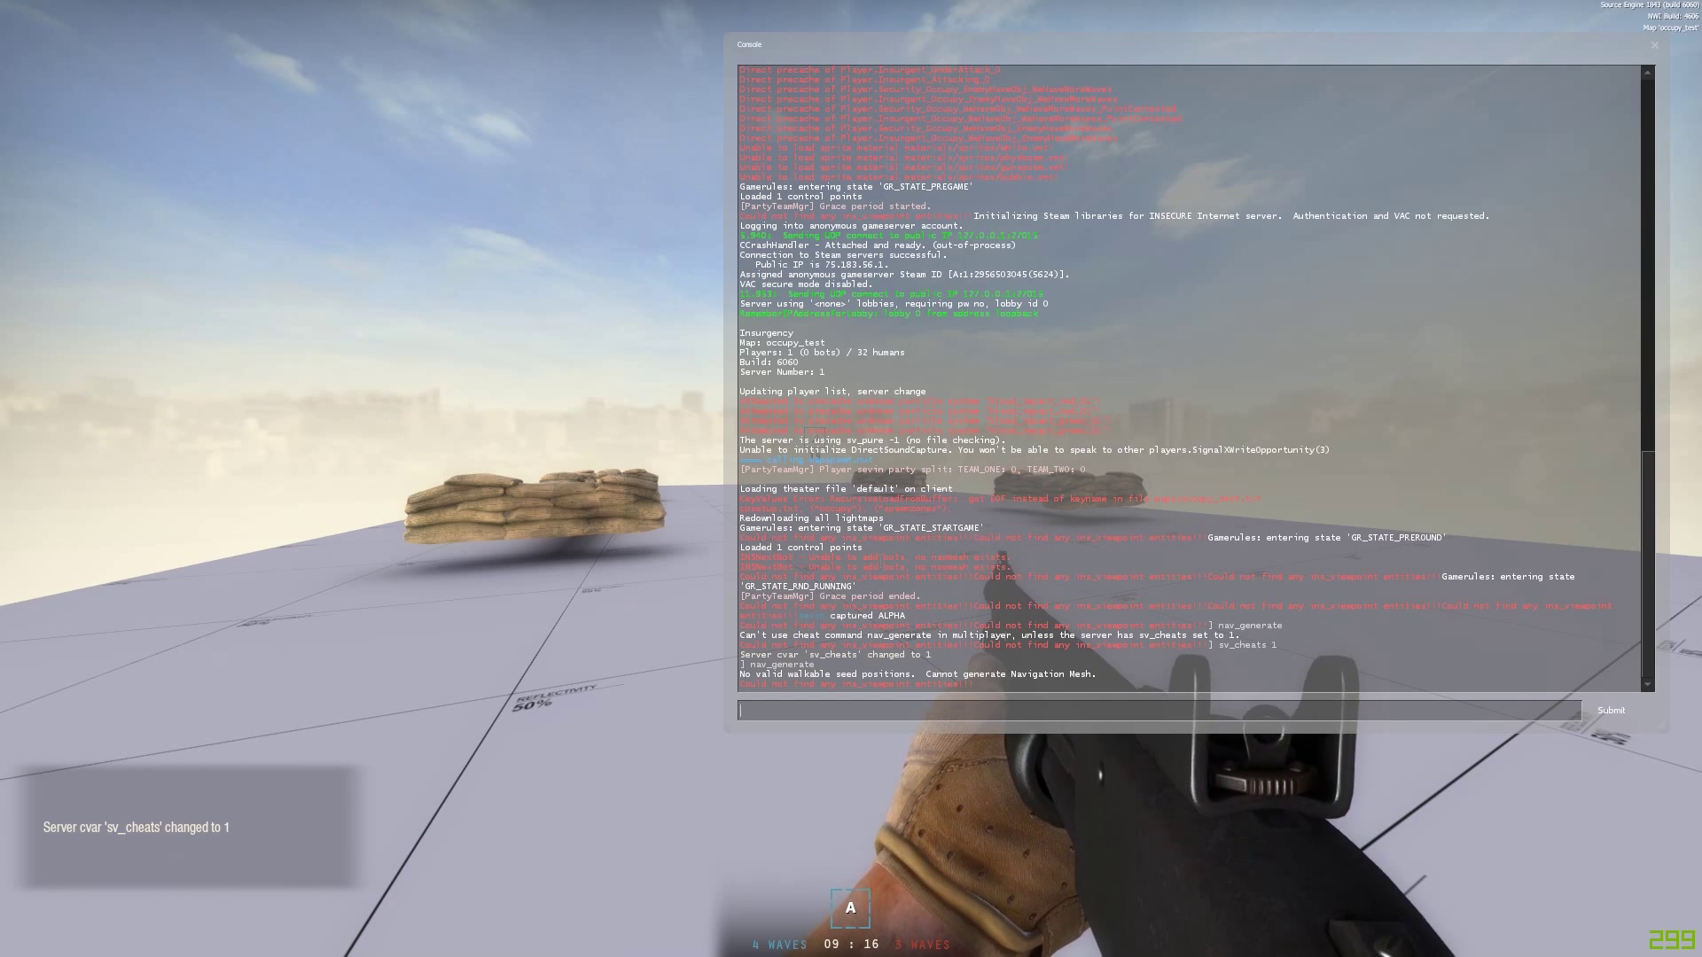
Step: Turn on navigation mesh editing by running nav_edit 1 in the developer console
key(grave)
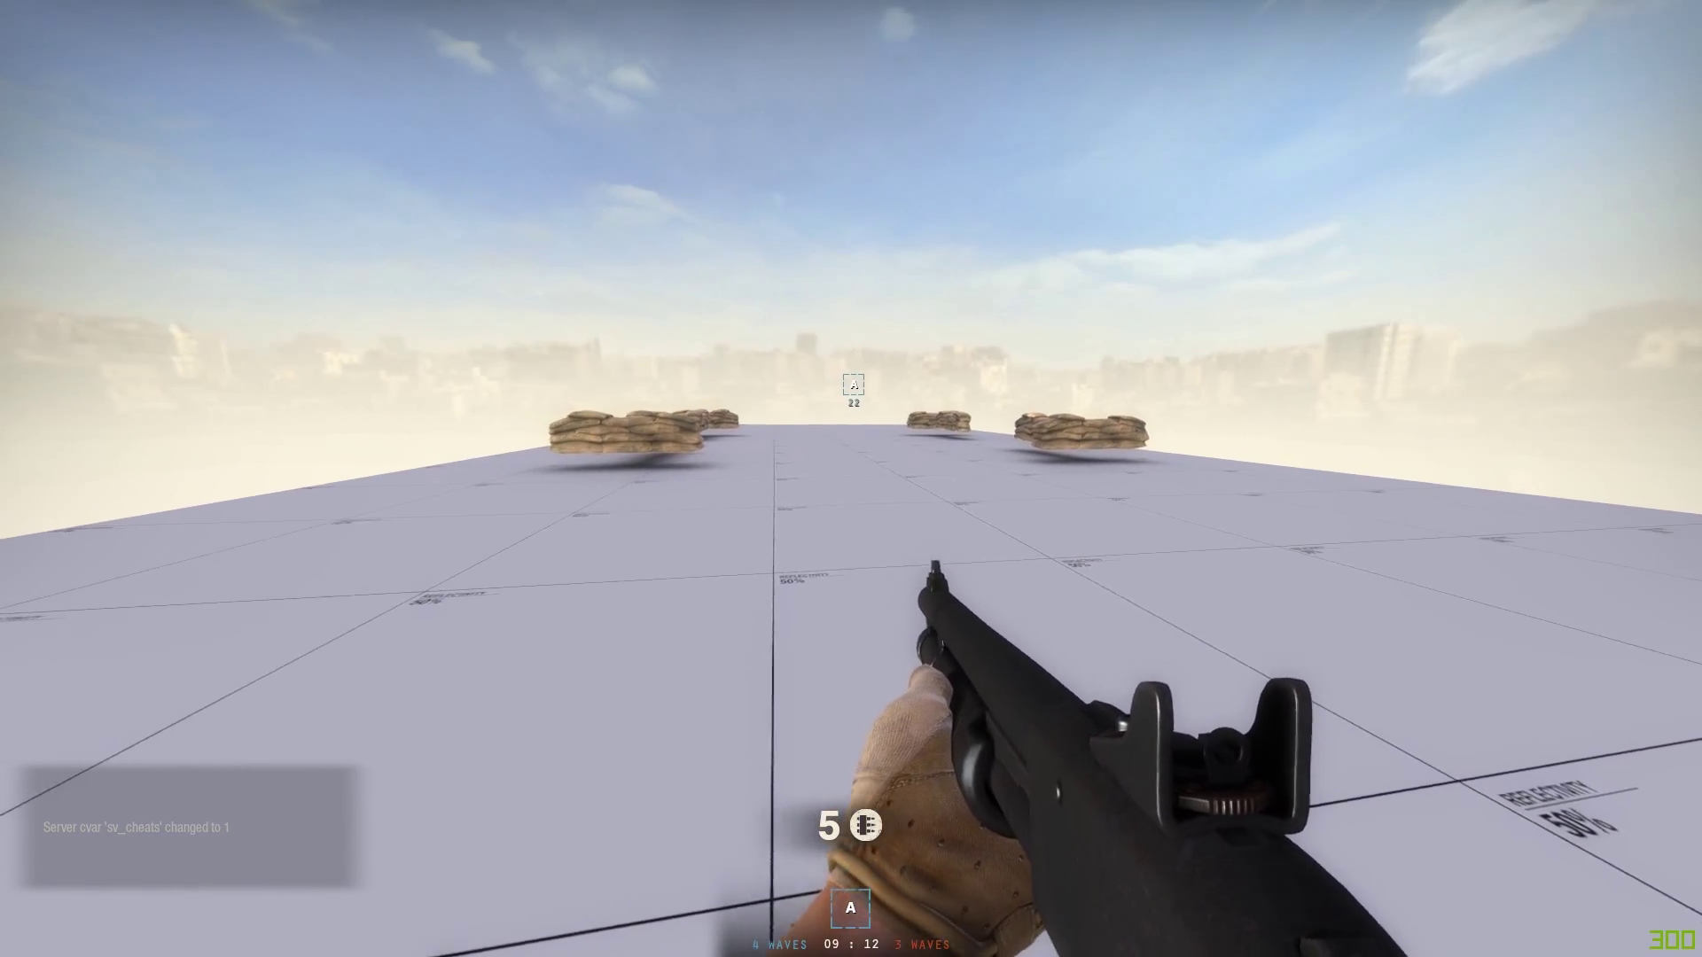
key(grave)
text(s )
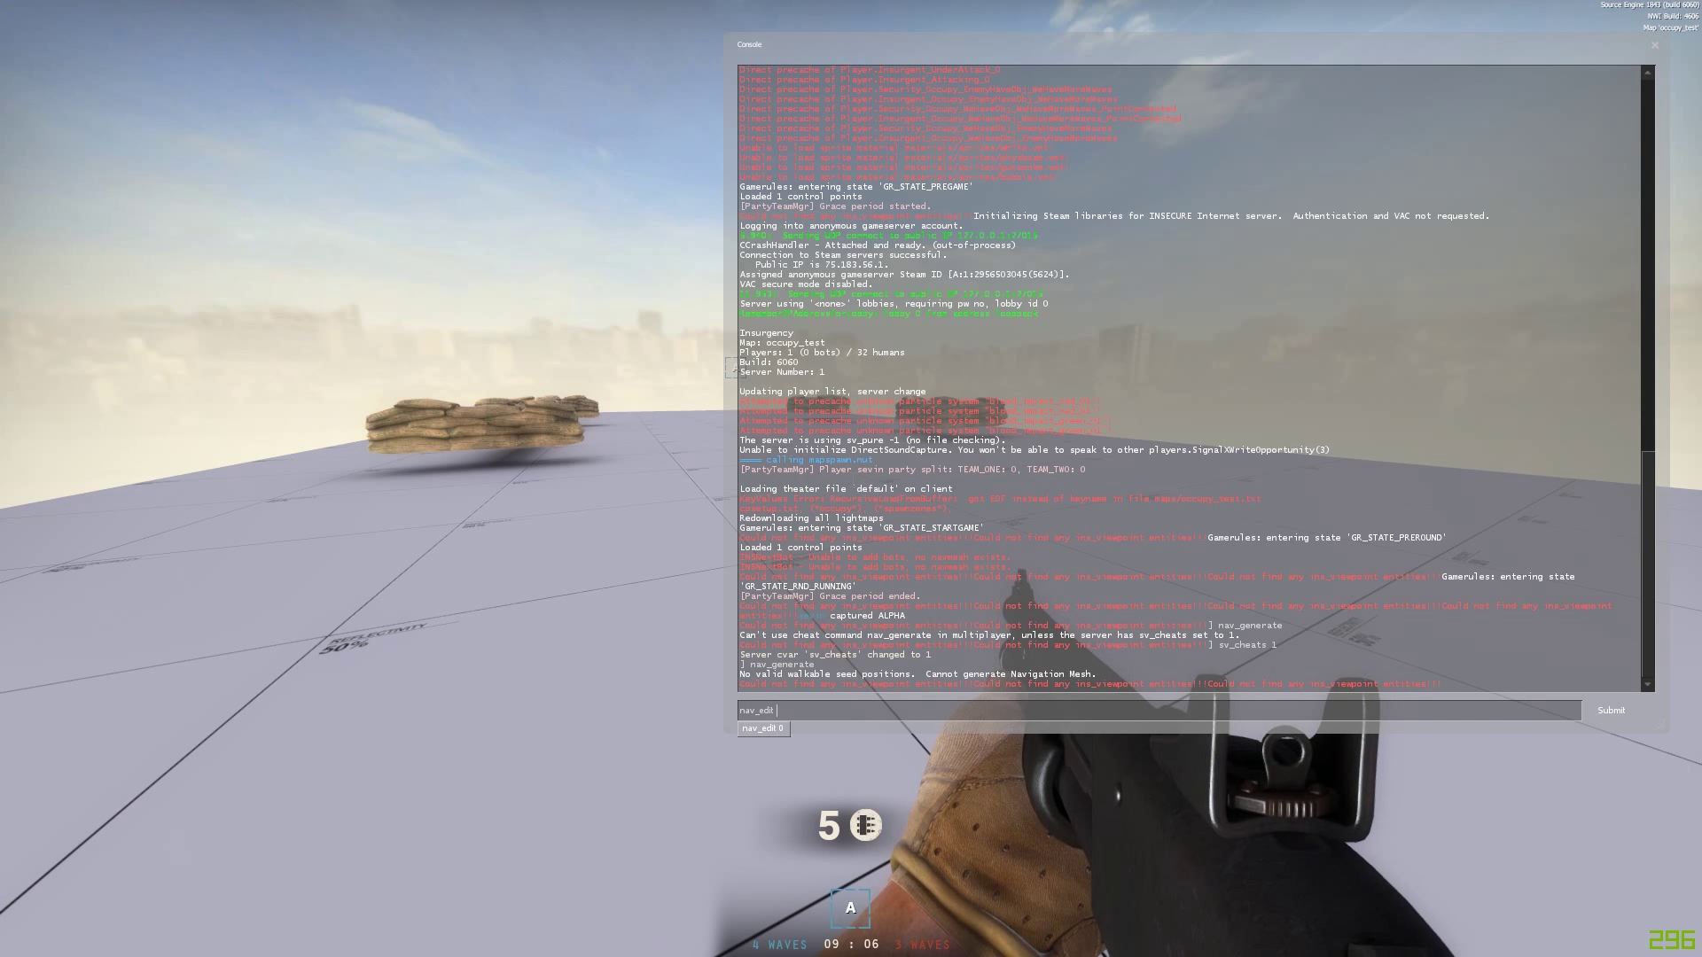
text(1)
key(Return)
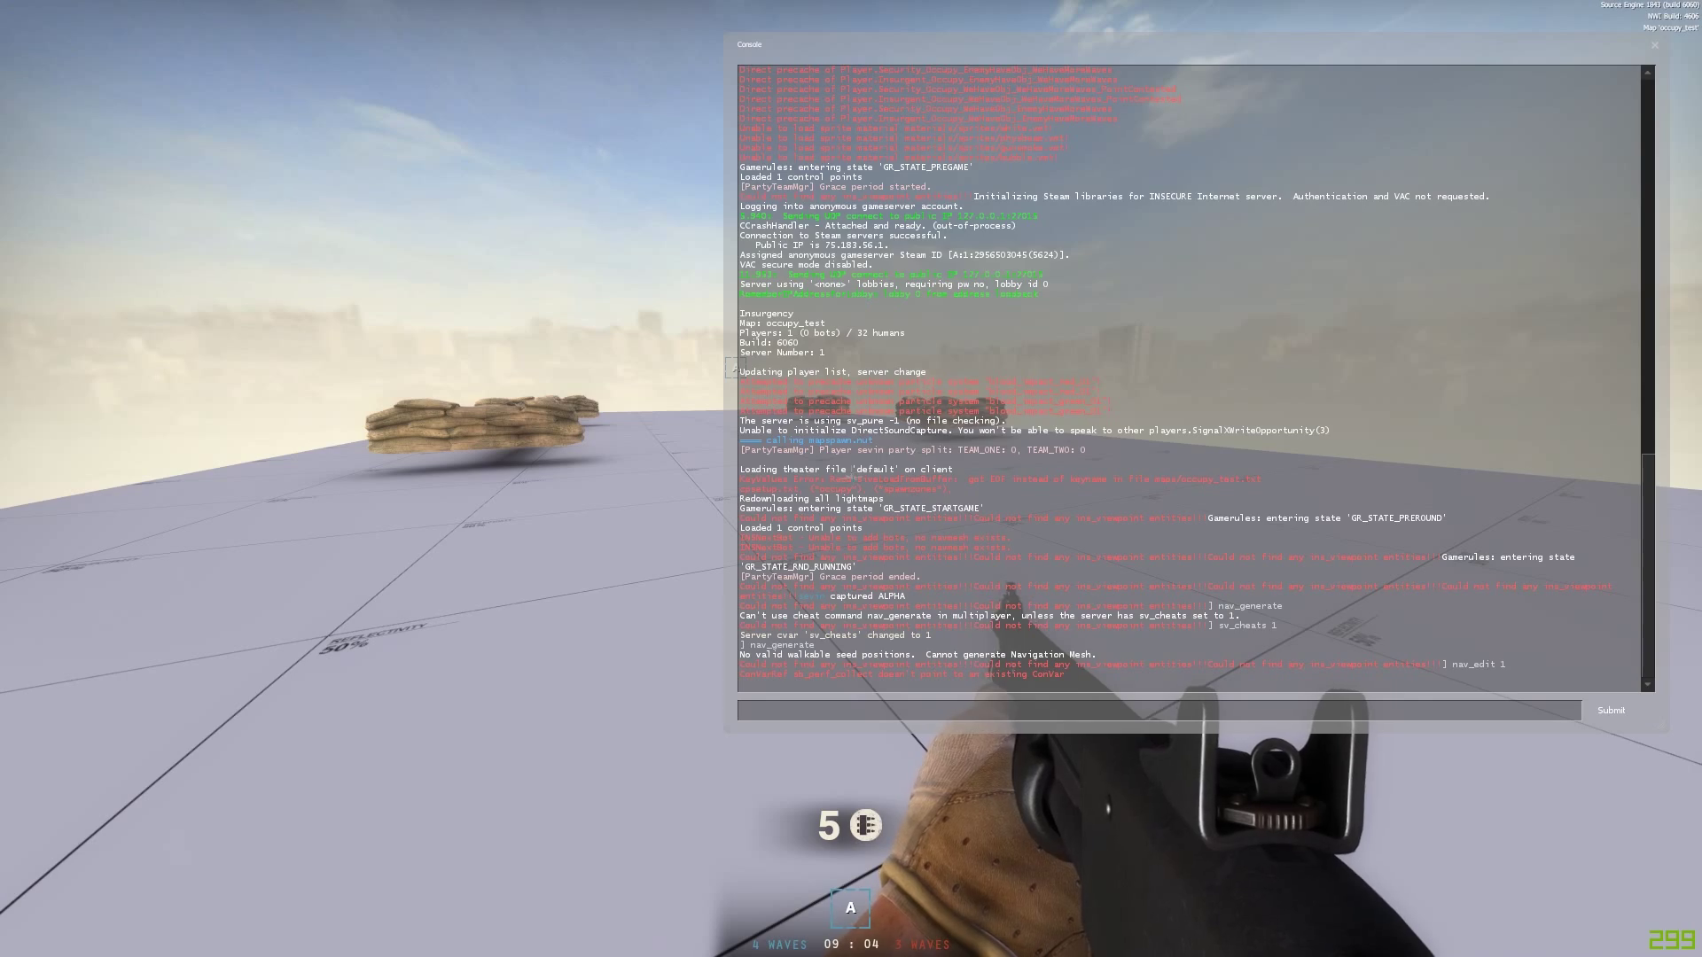
key(grave)
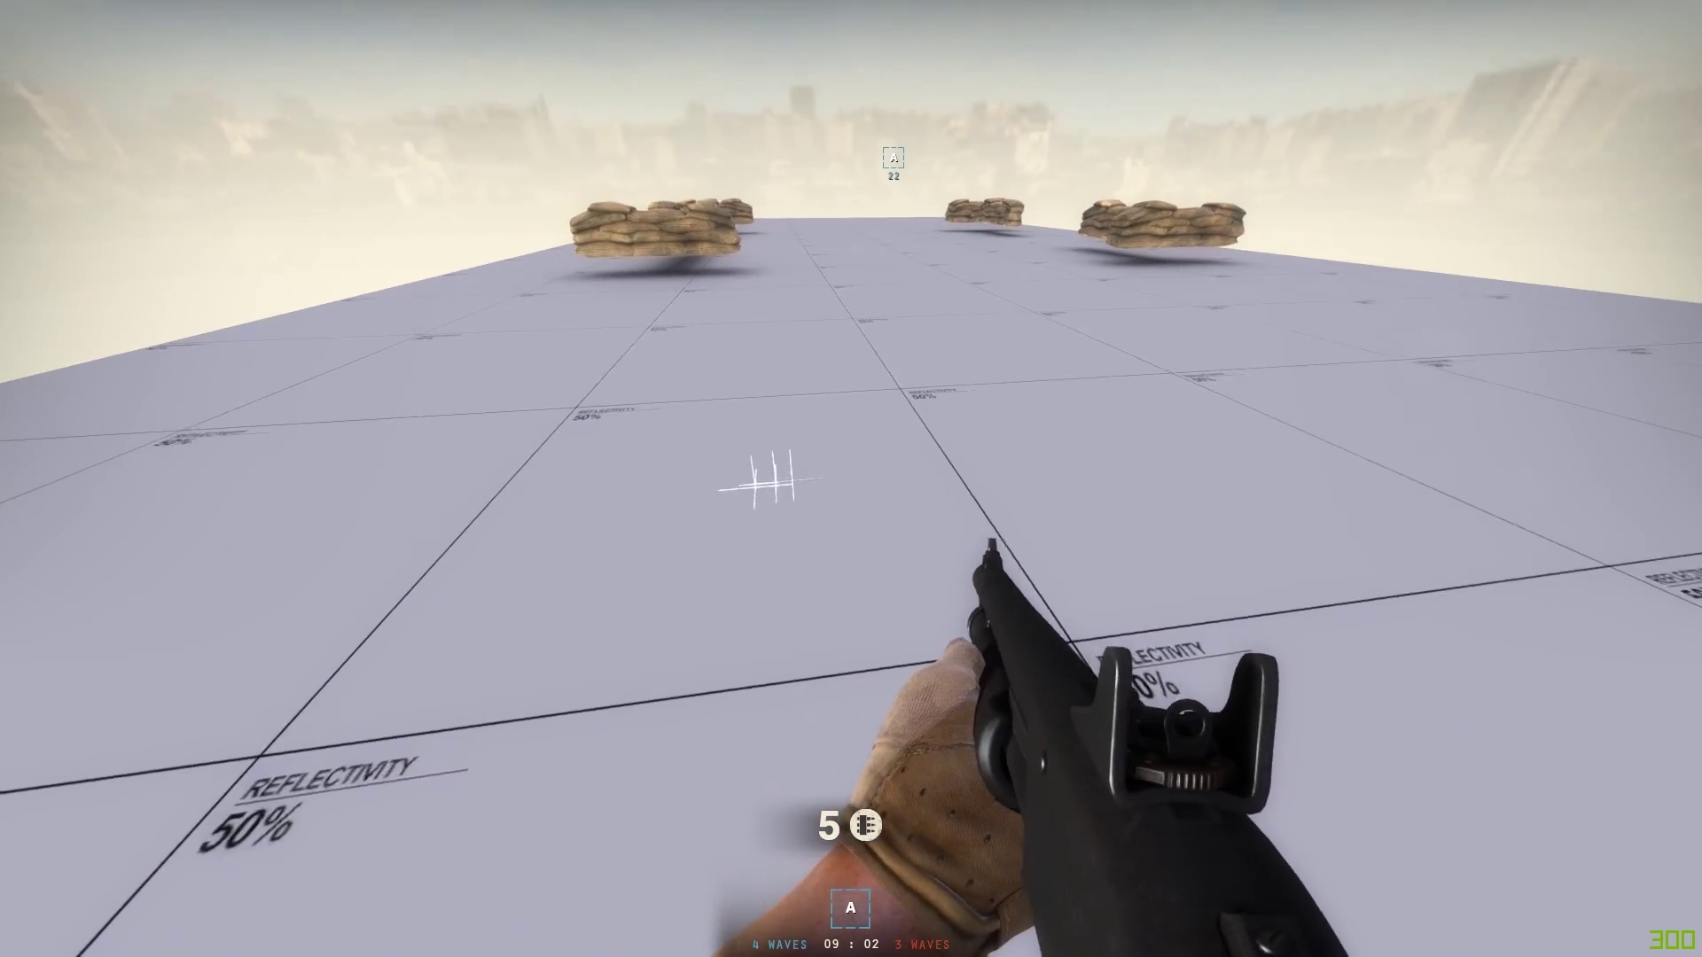
Step: Aim at the open floor short of the sandbags and mark it as a walkable seed position with nav_mark_walkable
key(w)
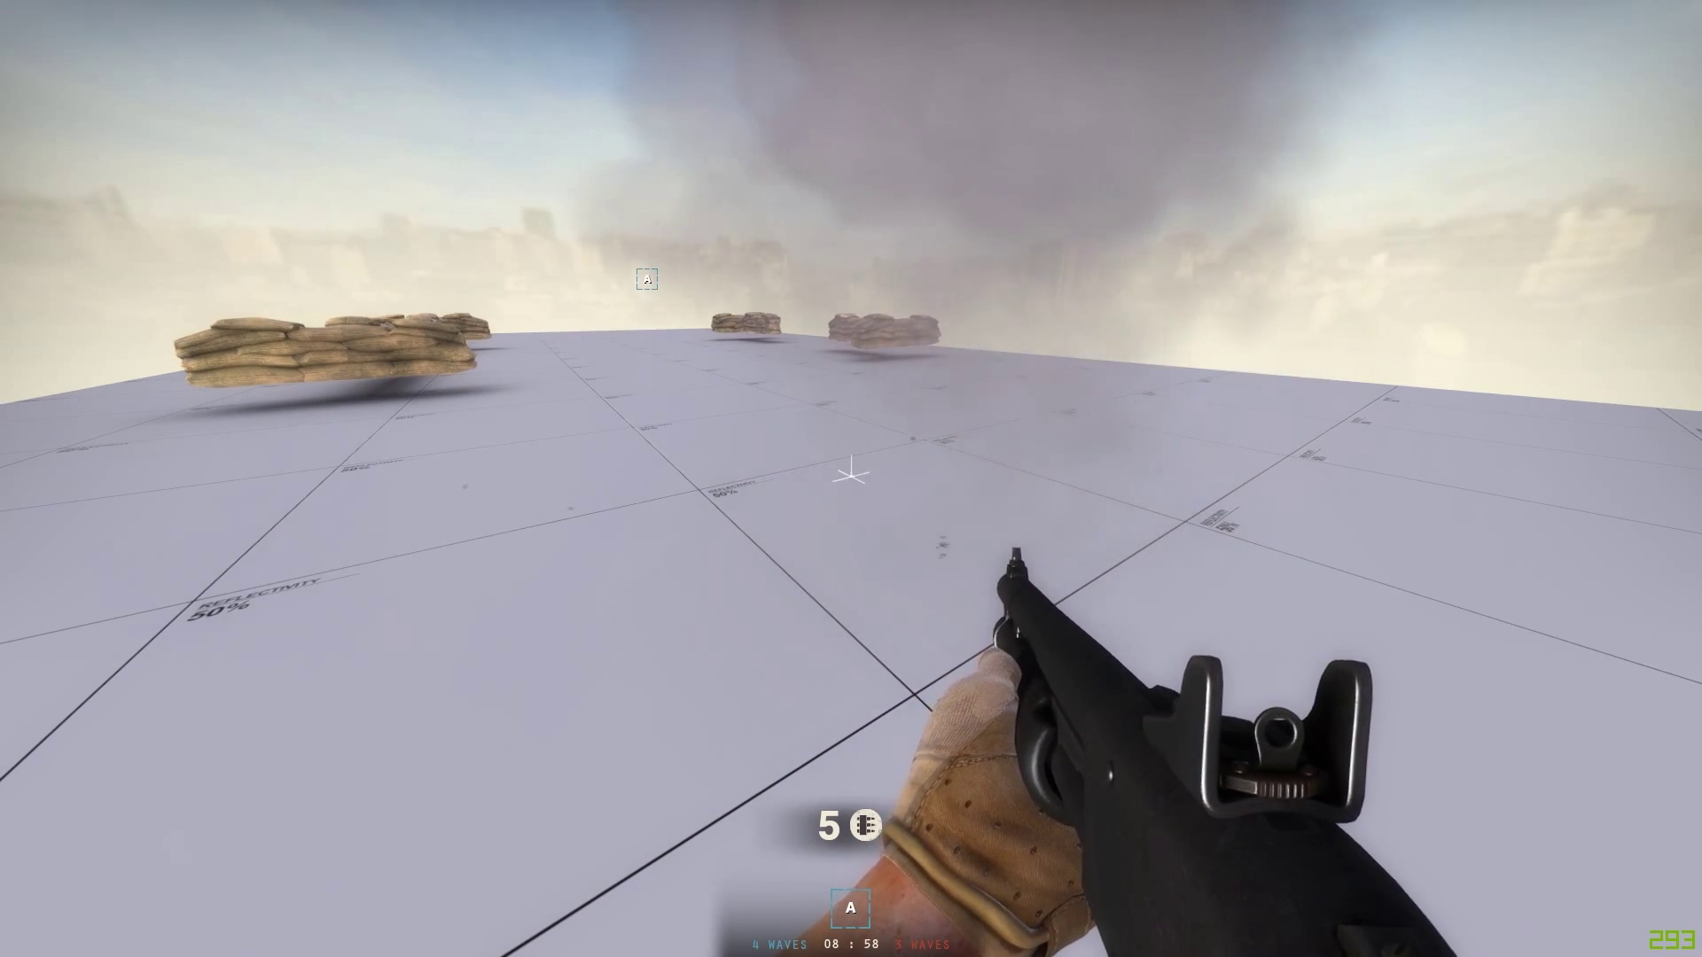
key(grave)
text(n)
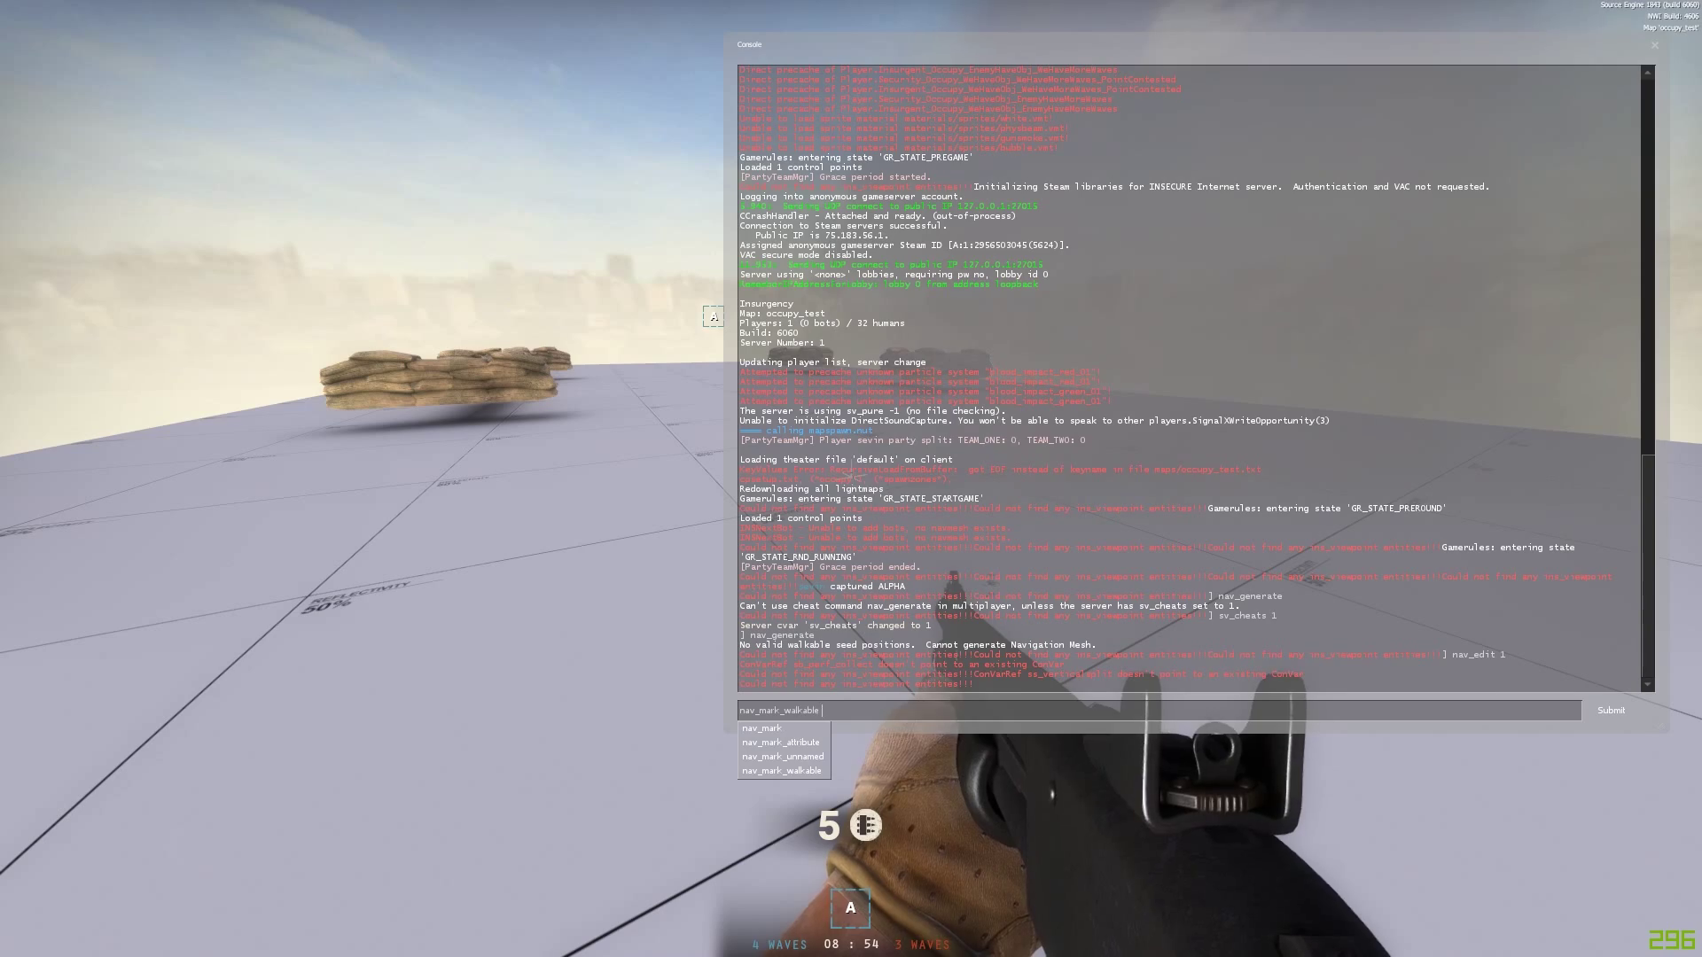
text(av_mark_walkable)
key(Return)
key(grave)
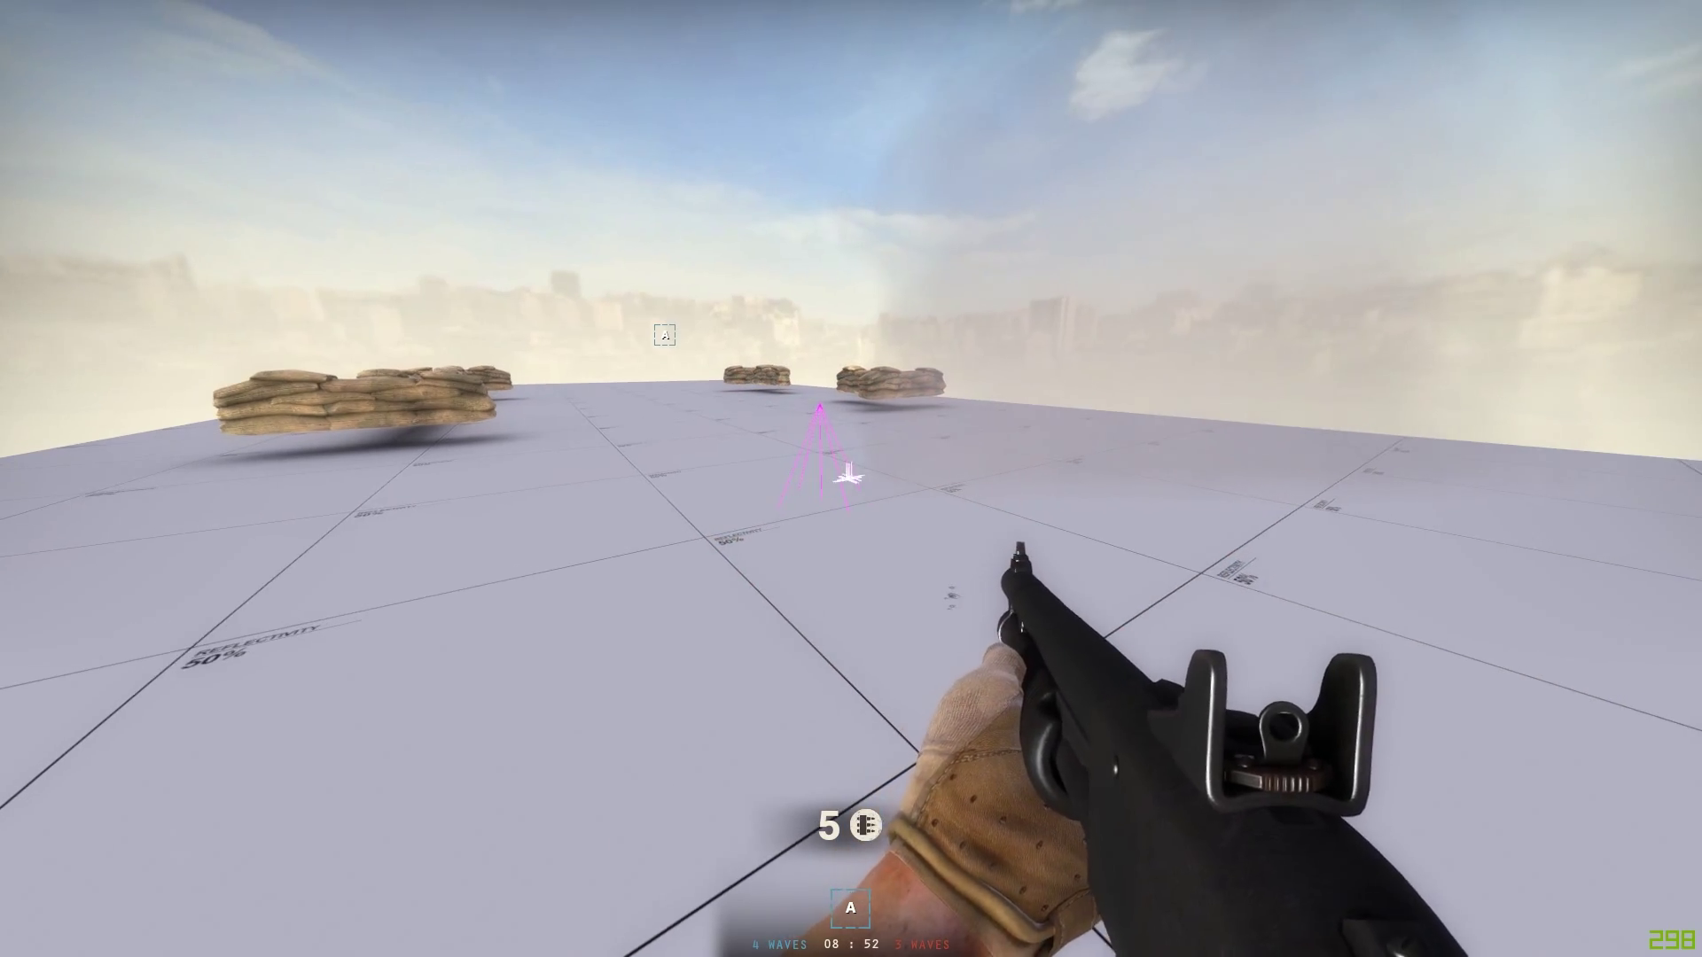
Step: Check the walkable marker on the floor, then run nav_edit 1 and nav_generate to build the navigation mesh
key(w)
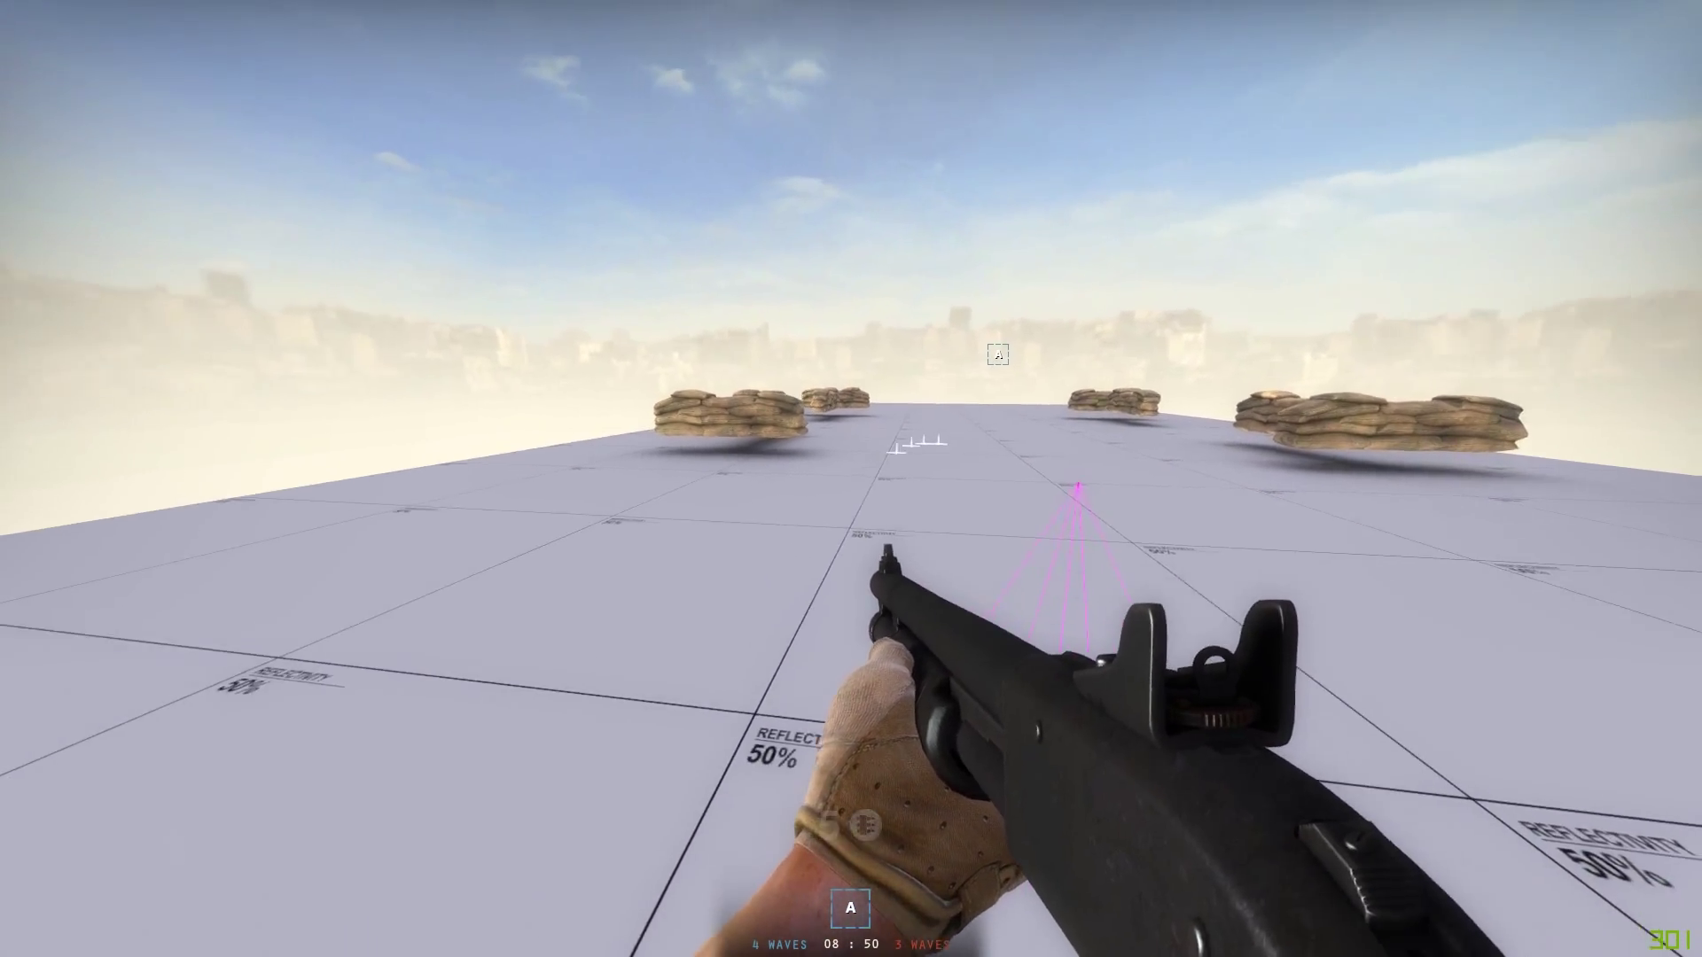
key(w)
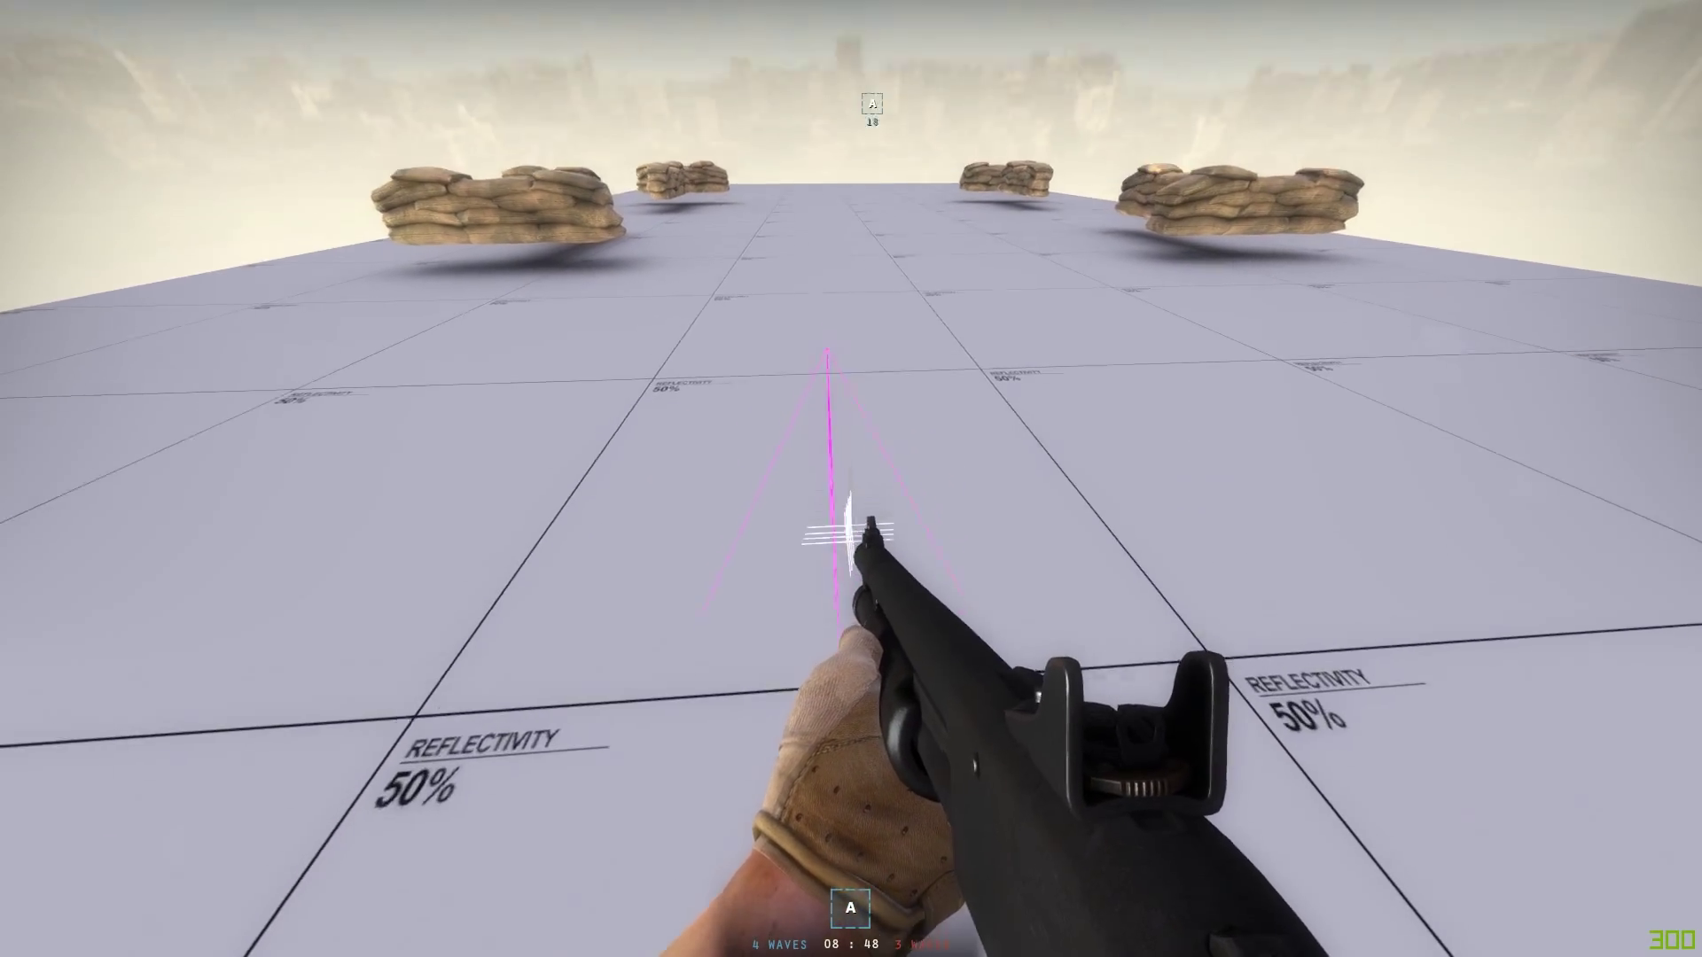
key(grave)
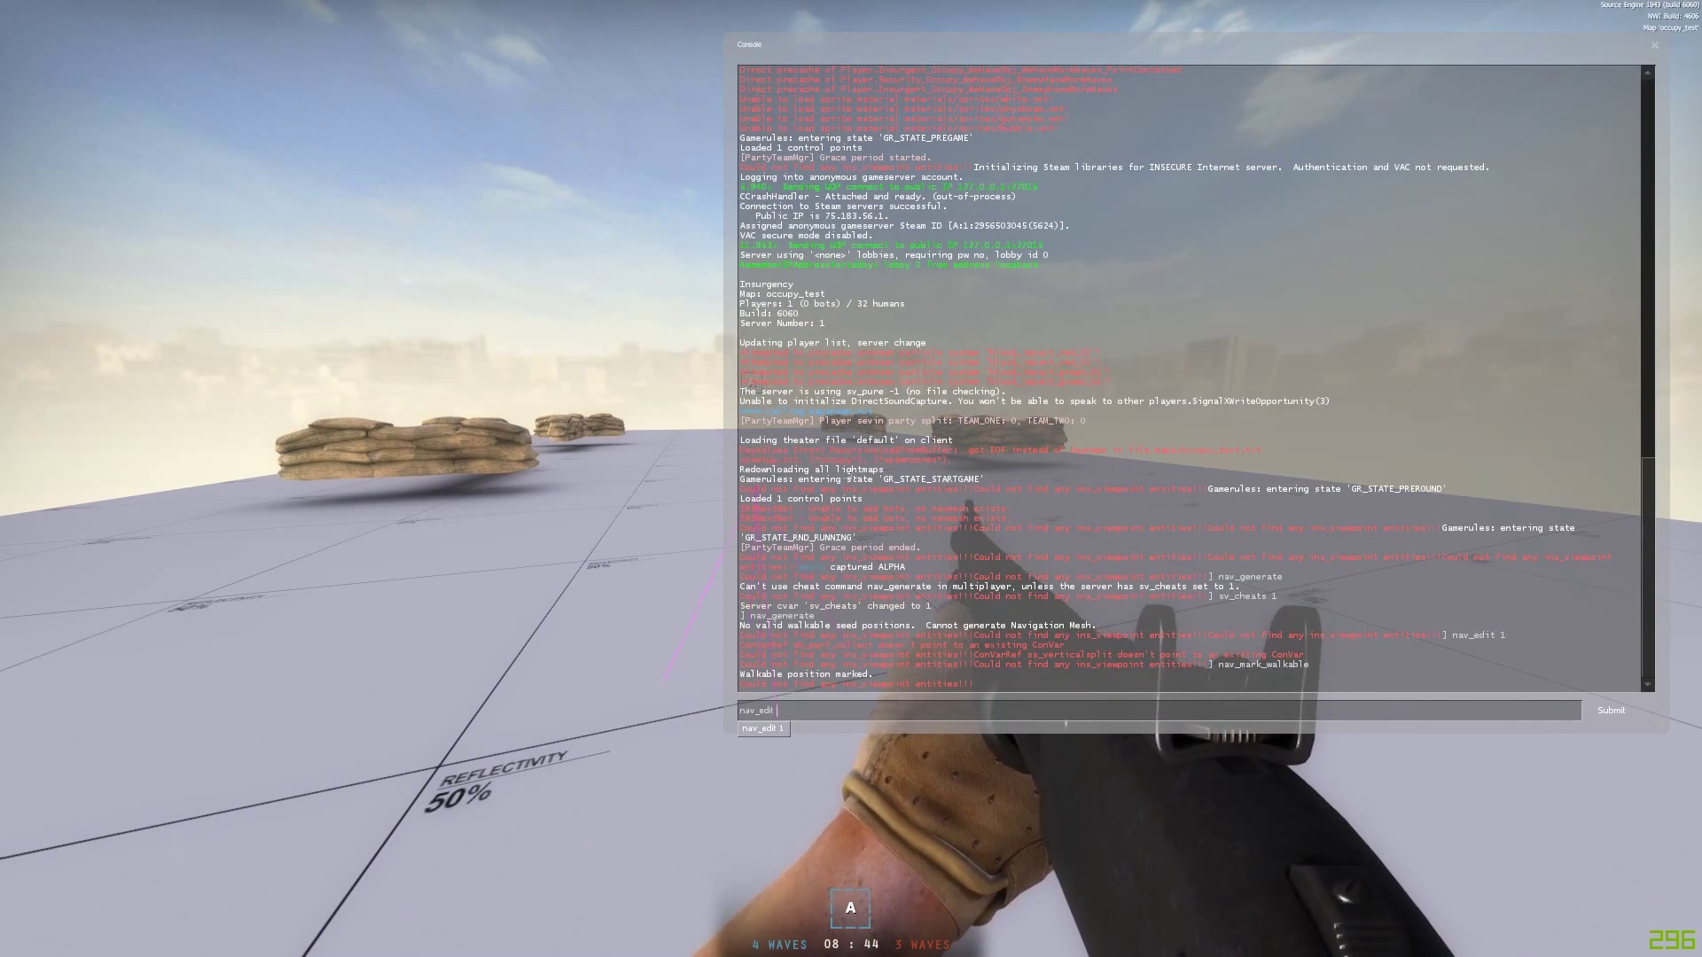
text(nav_edit 1)
key(Return)
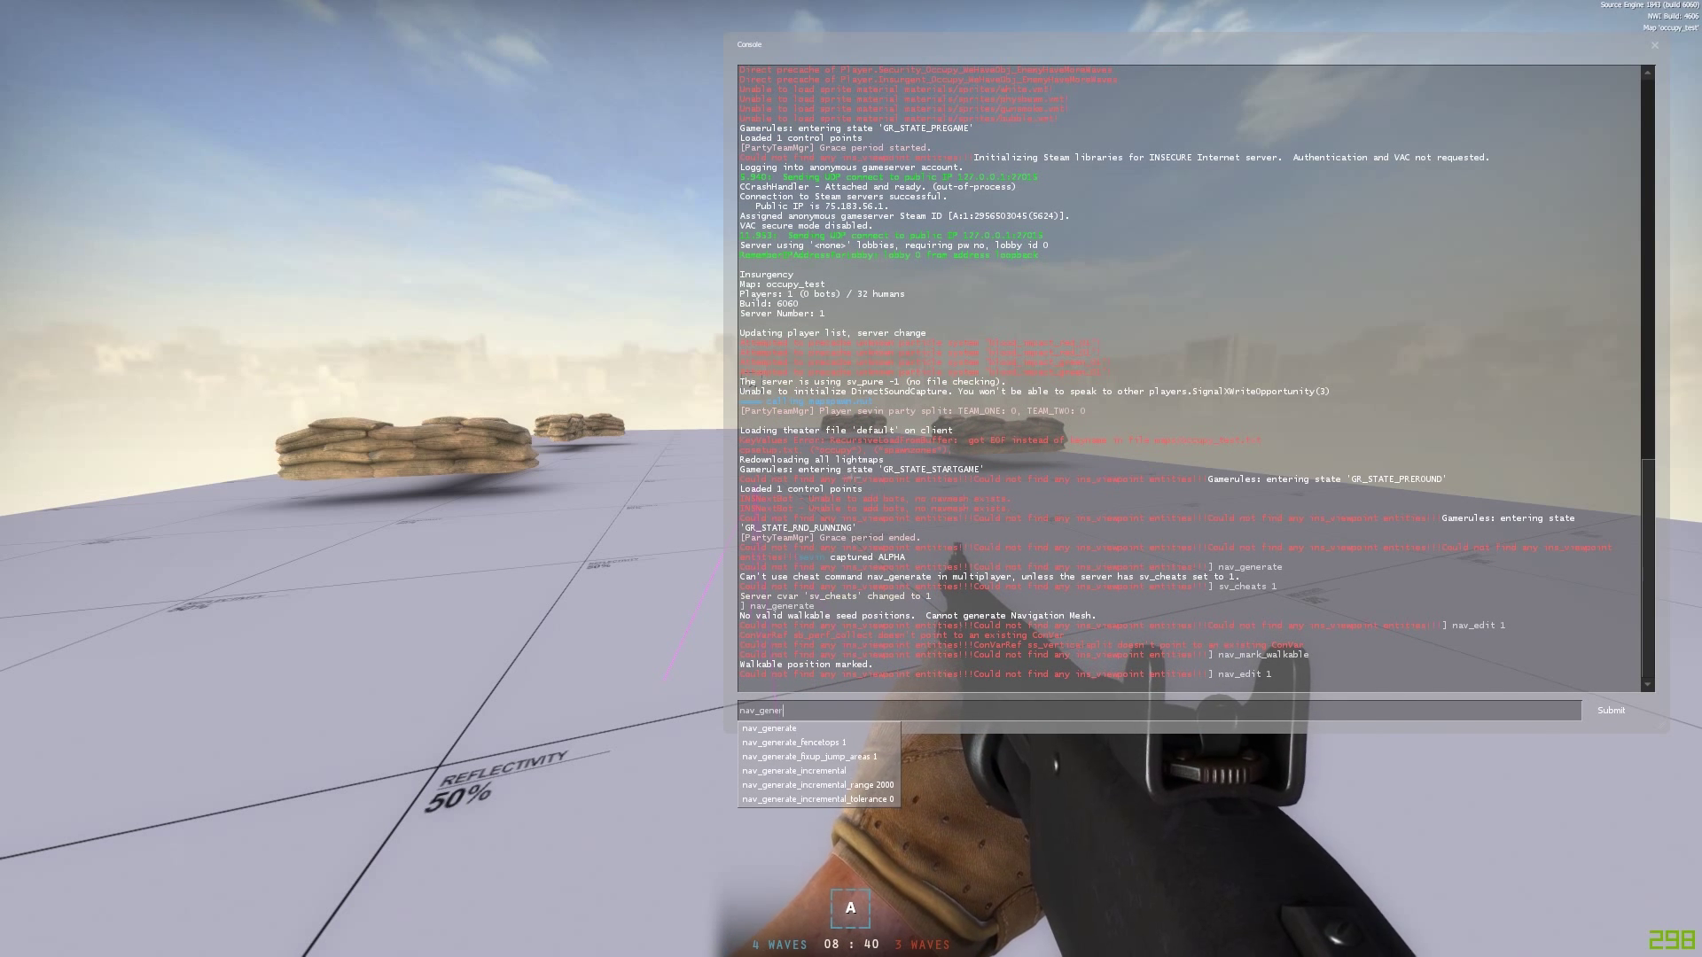
text(nav_generate)
key(Return)
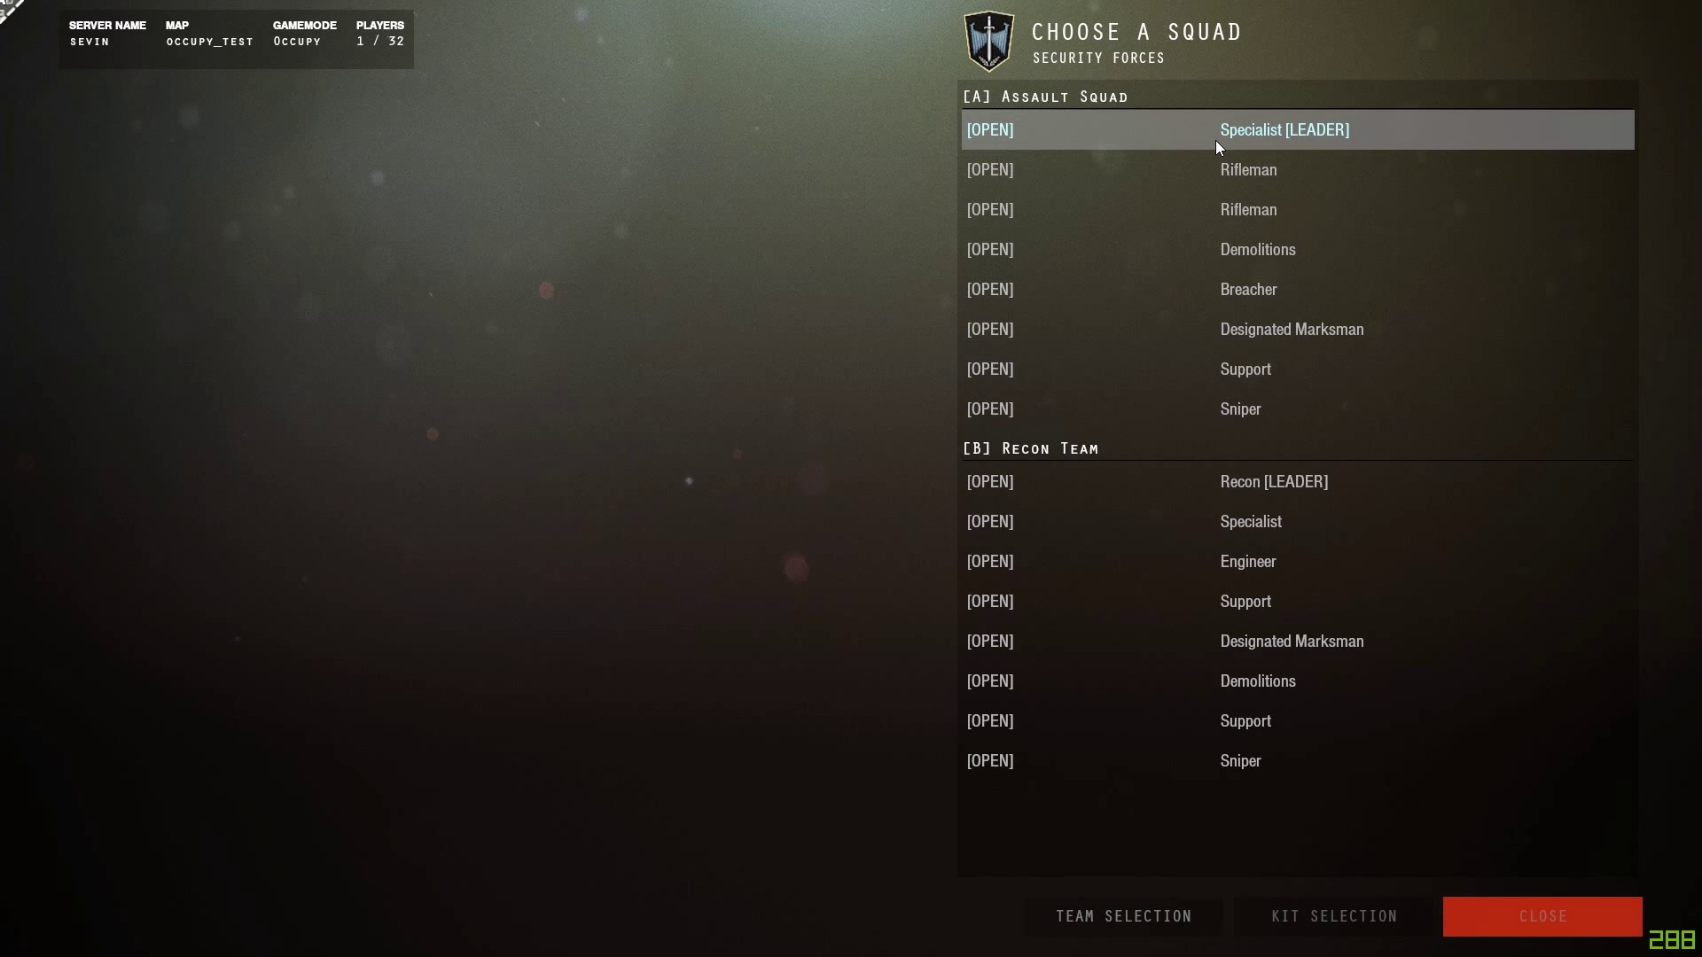
Step: Rejoin the reloaded map as Assault Squad Specialist [LEADER] and examine the generated navigation areas on the floor
click(1215, 140)
click(1490, 913)
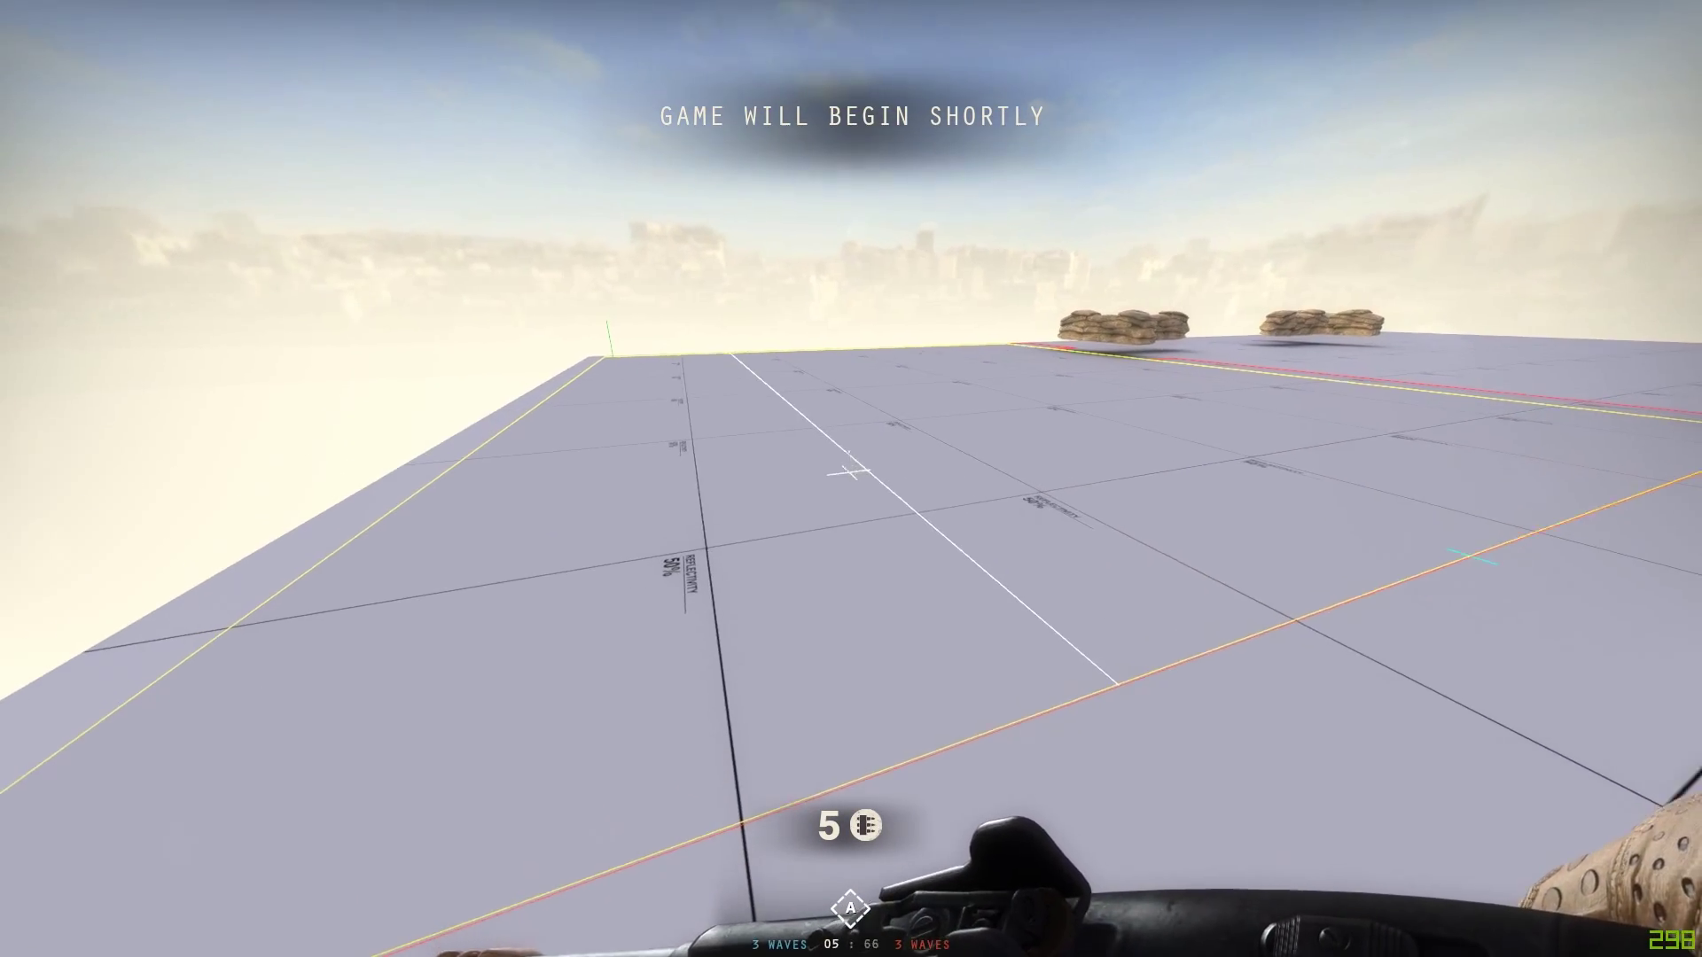
key(w)
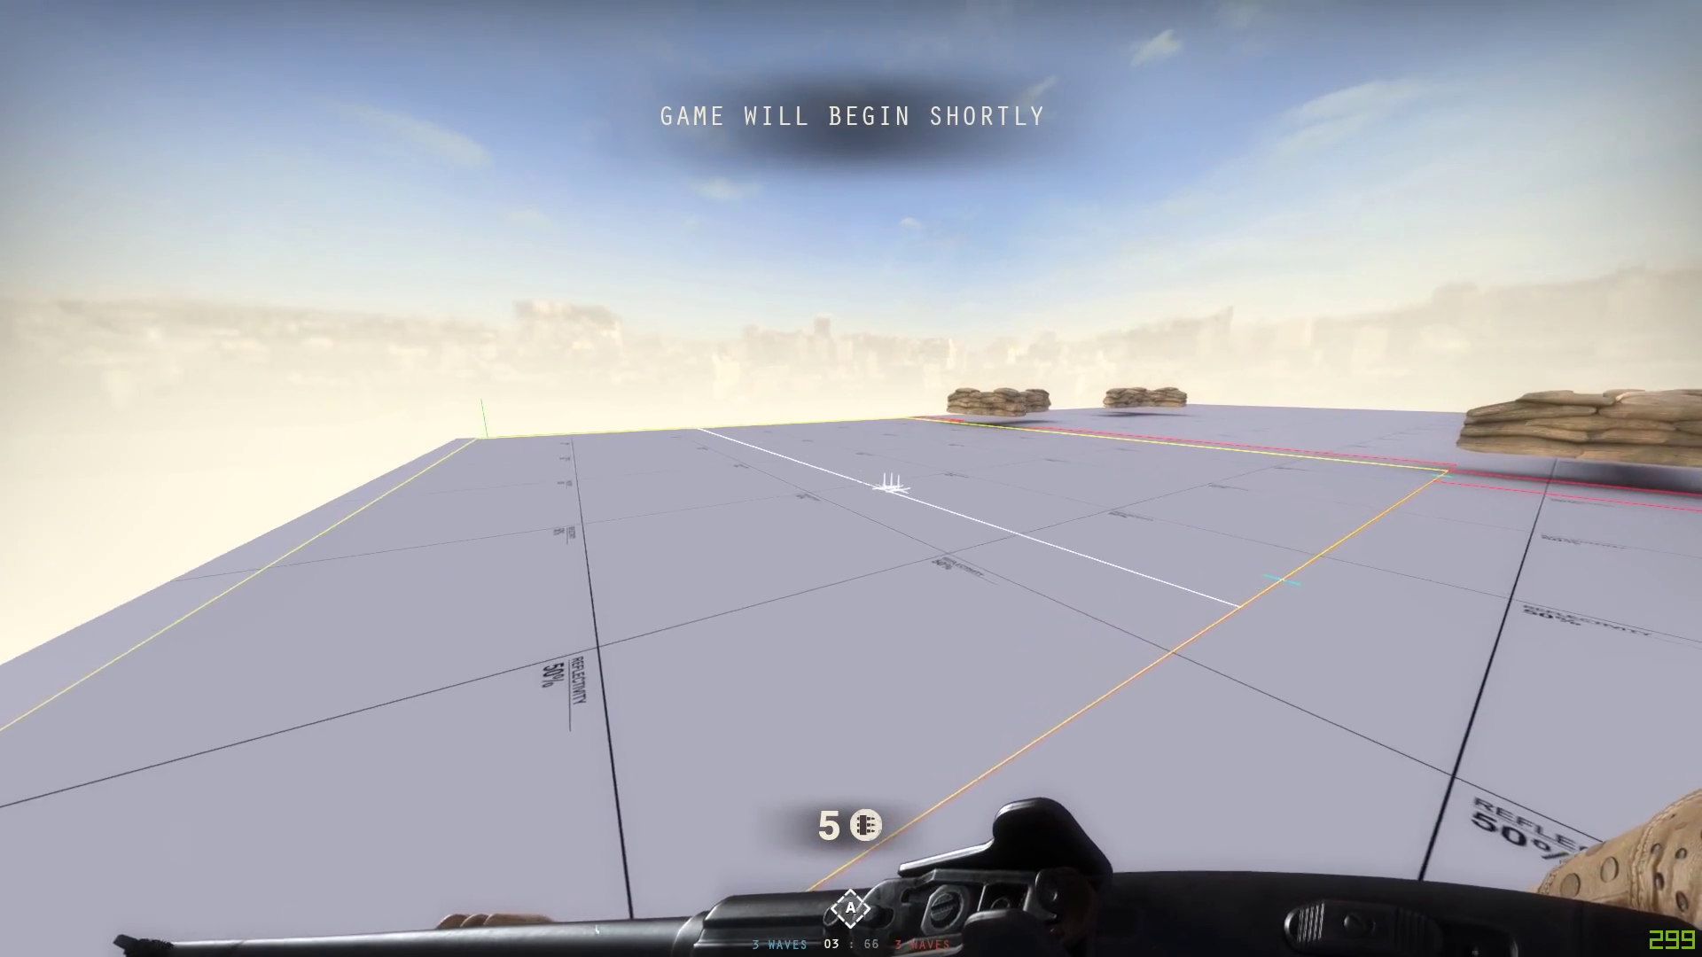
Step: Turn off the navigation mesh display by running nav_edit 0 in the console
key(grave)
text(na)
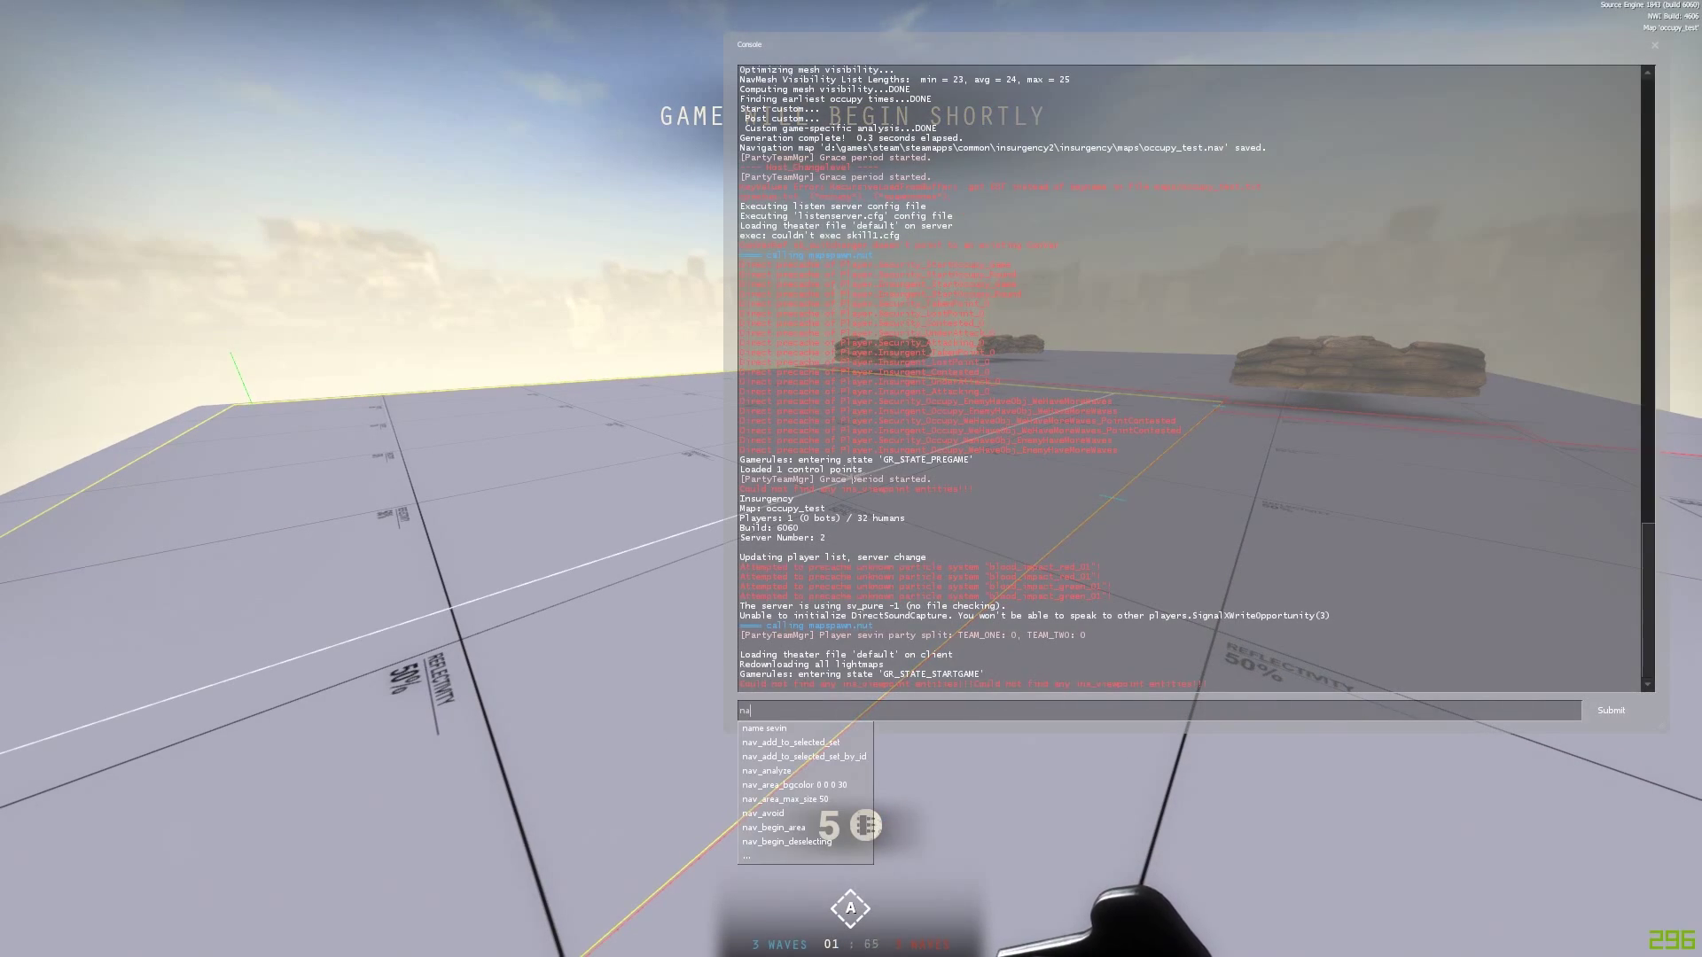
text(v_Edit)
key(Return)
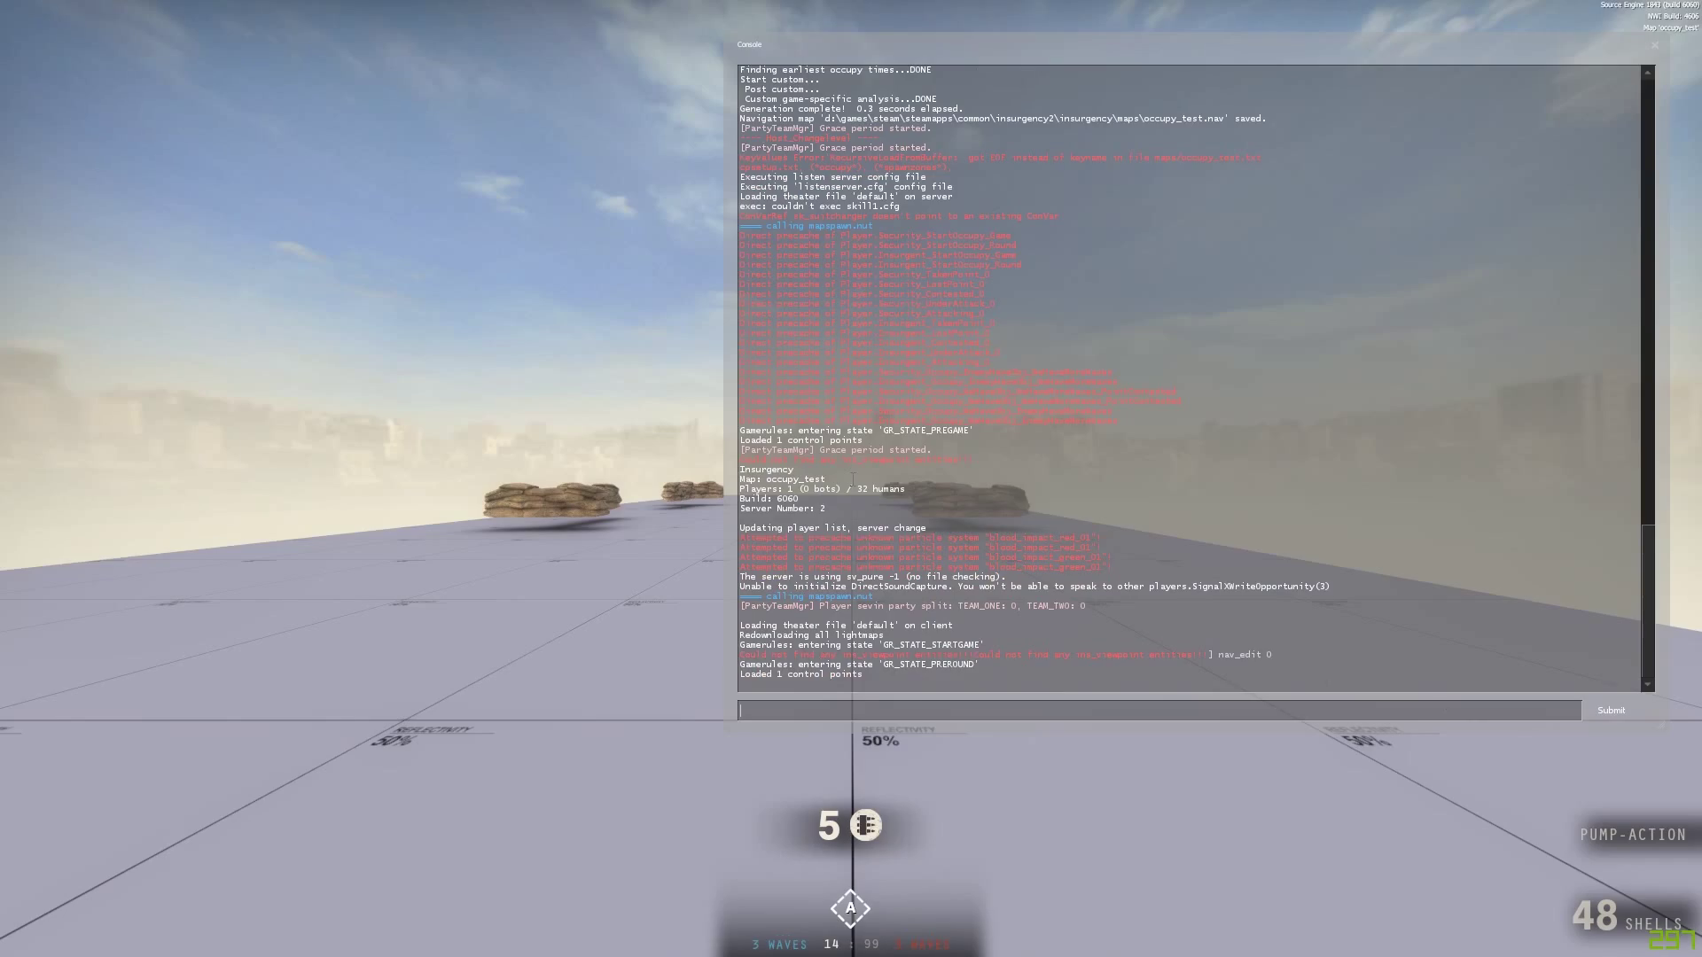
key(grave)
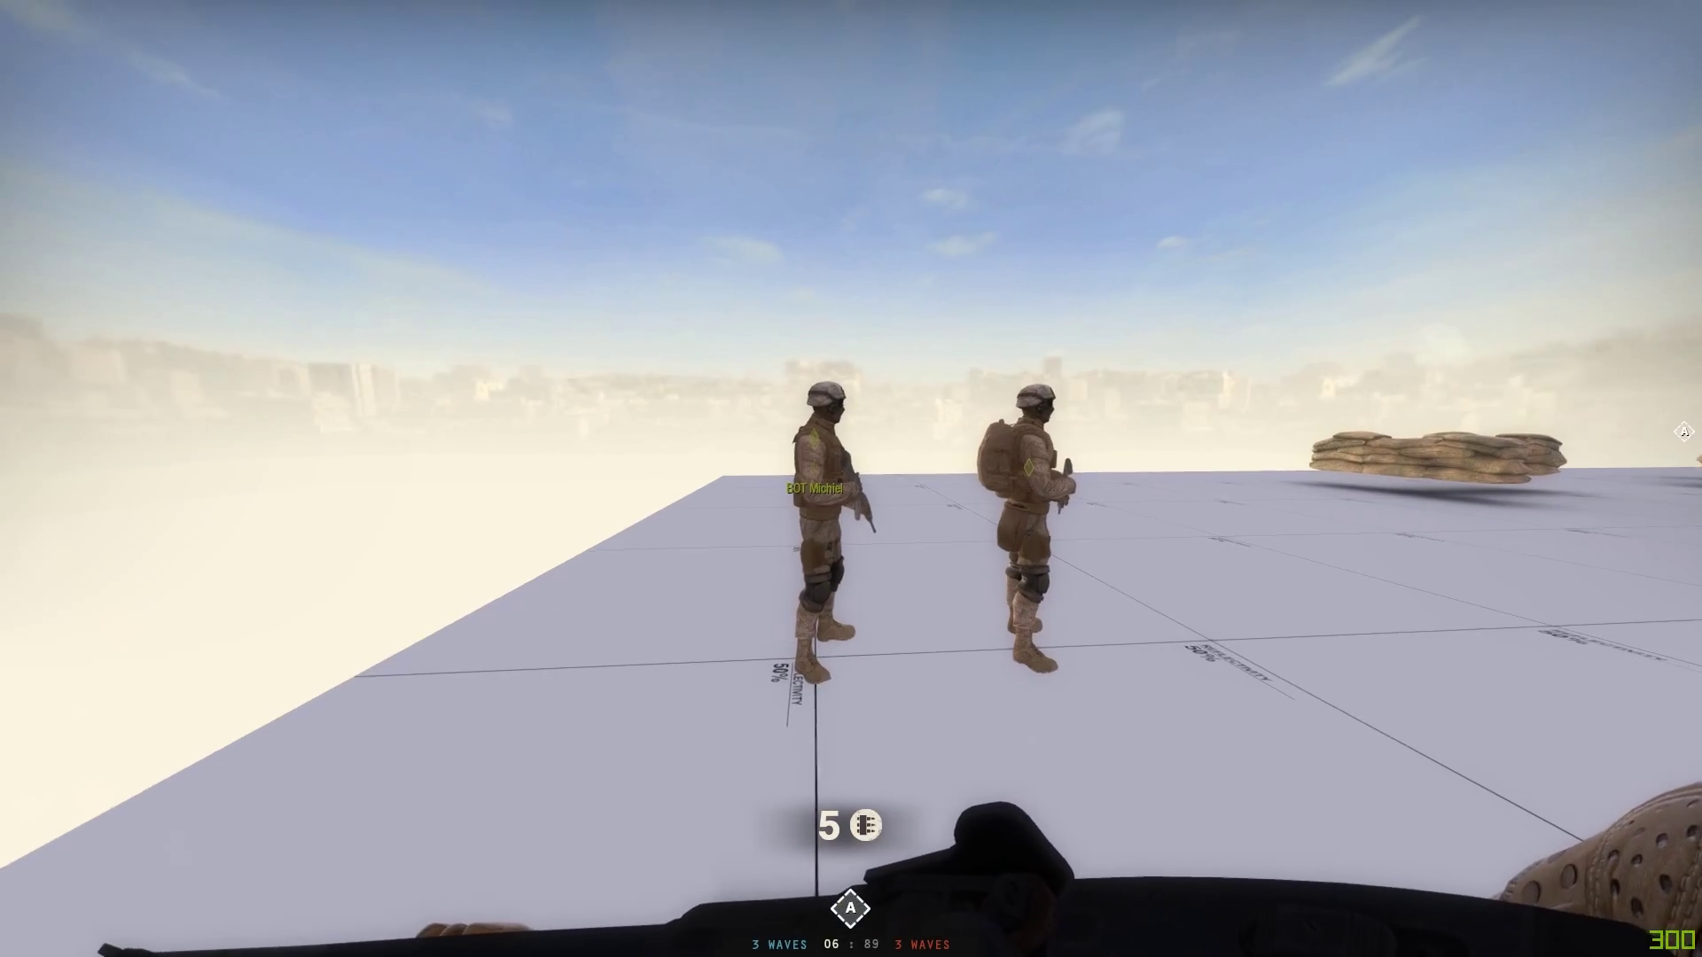
Step: Look up the ins_bot_quota setting in the developer console
key(grave)
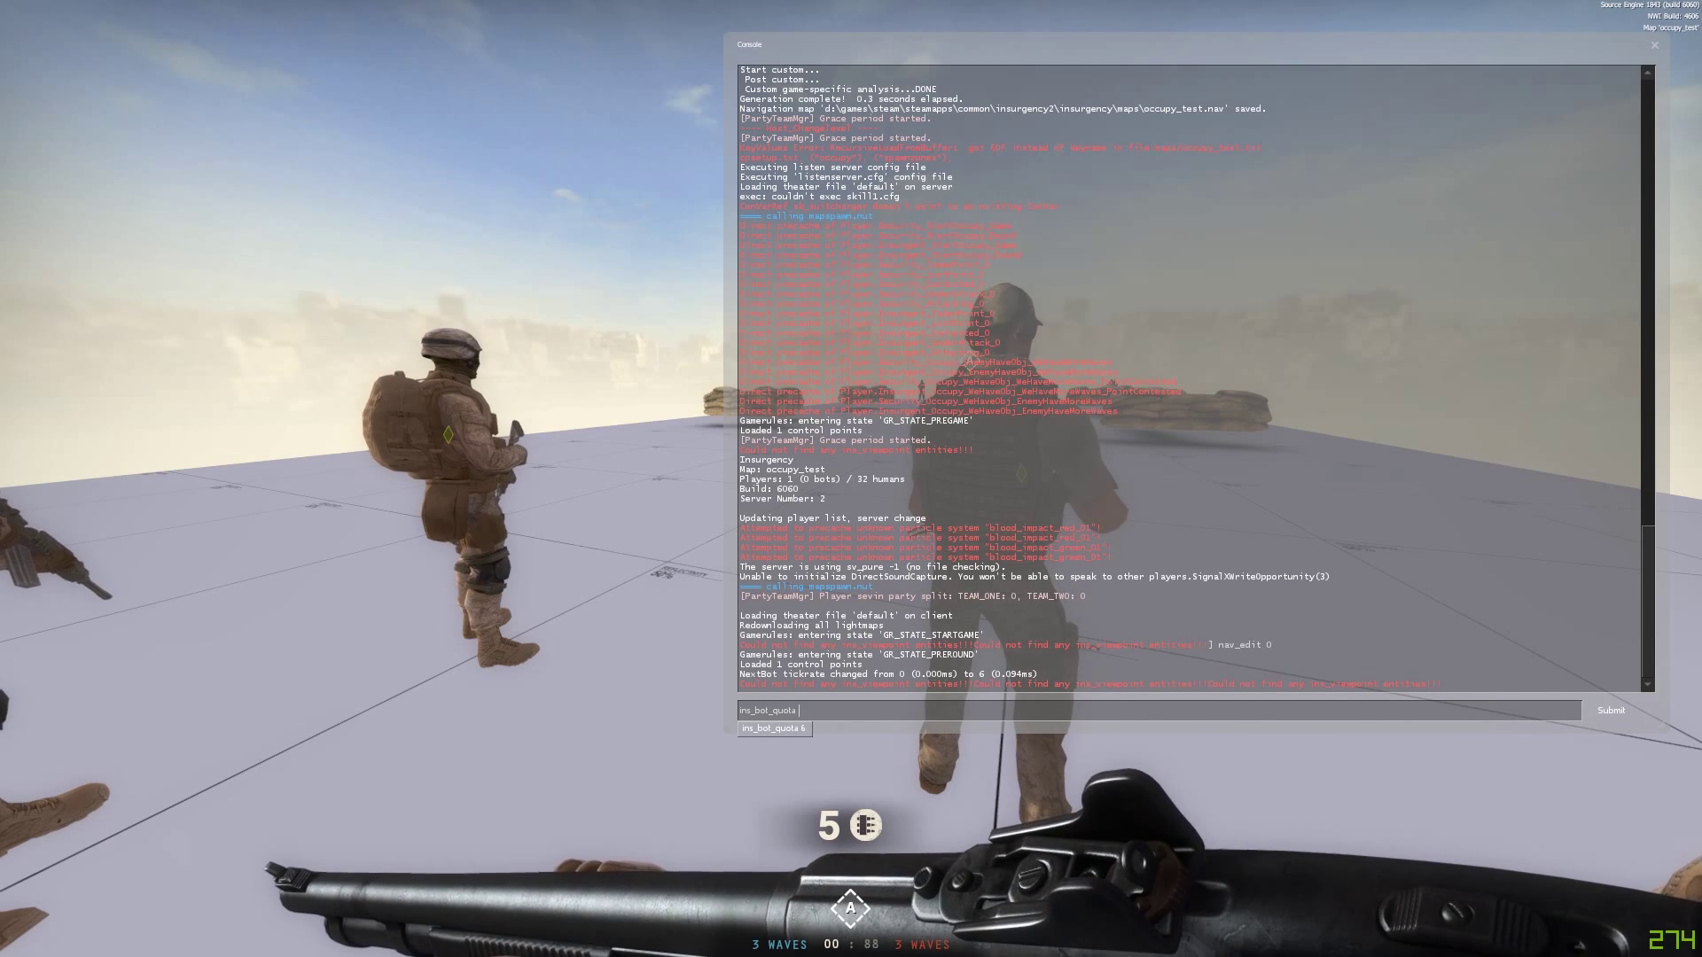
text(ins_bot_quota 6)
key(Return)
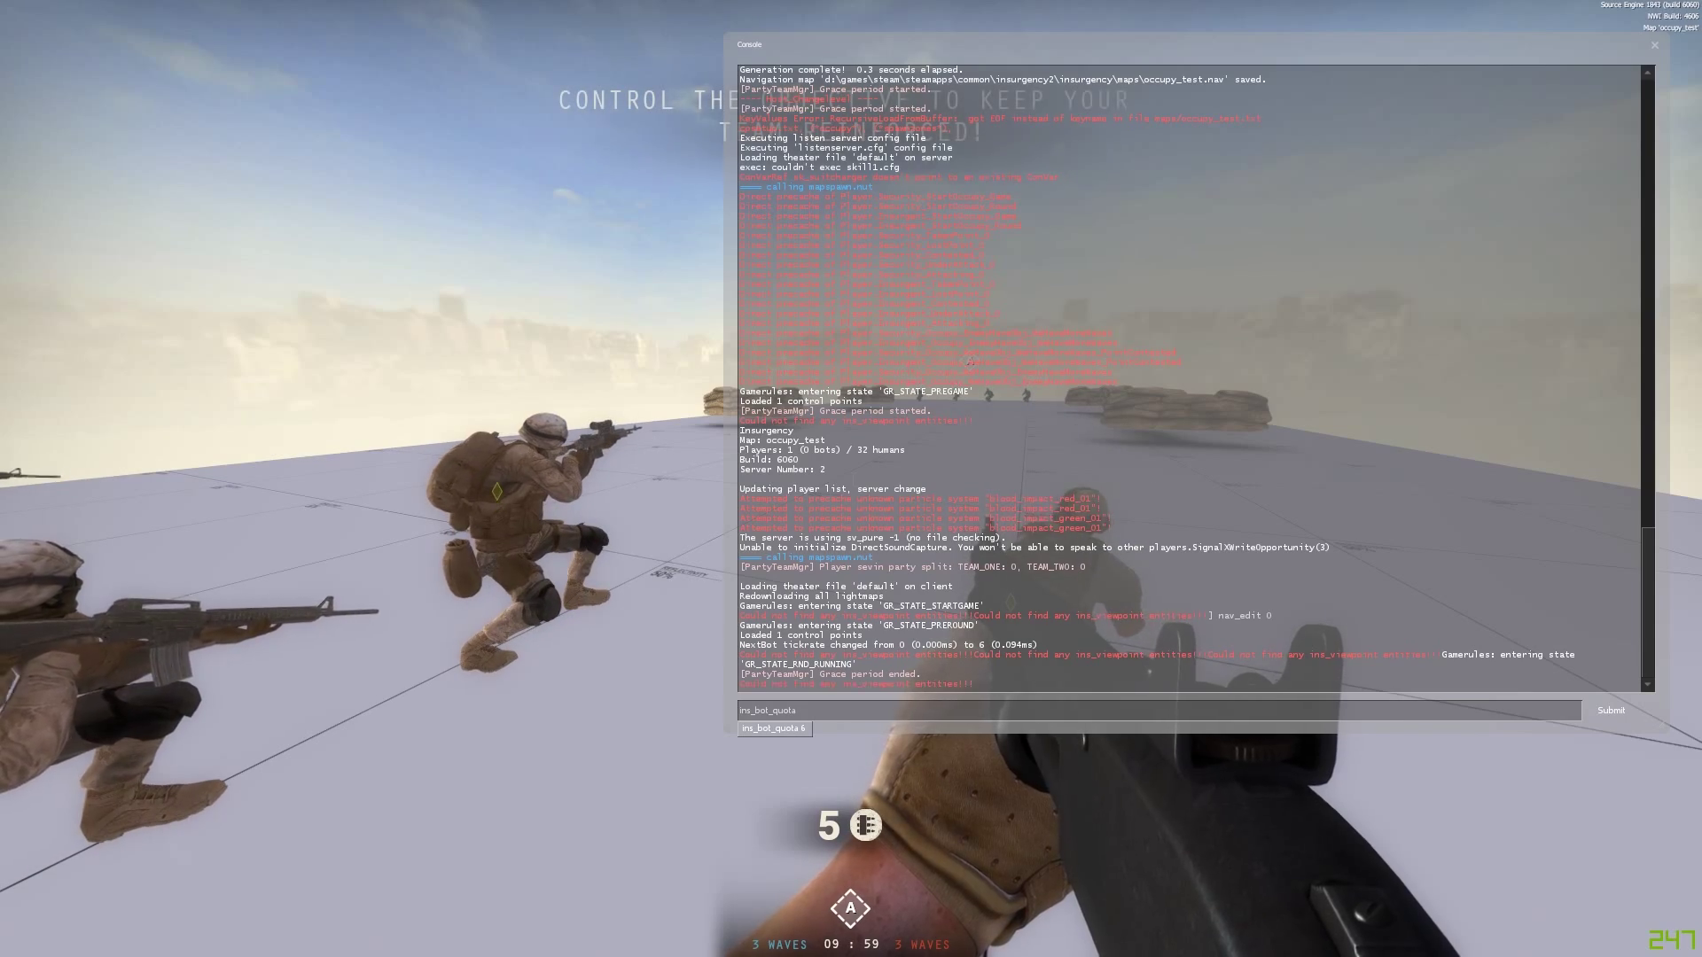
key(grave)
Step: Sprint past the bot teammates toward the sandbags and the enemy line to test the round with bots
key(w)
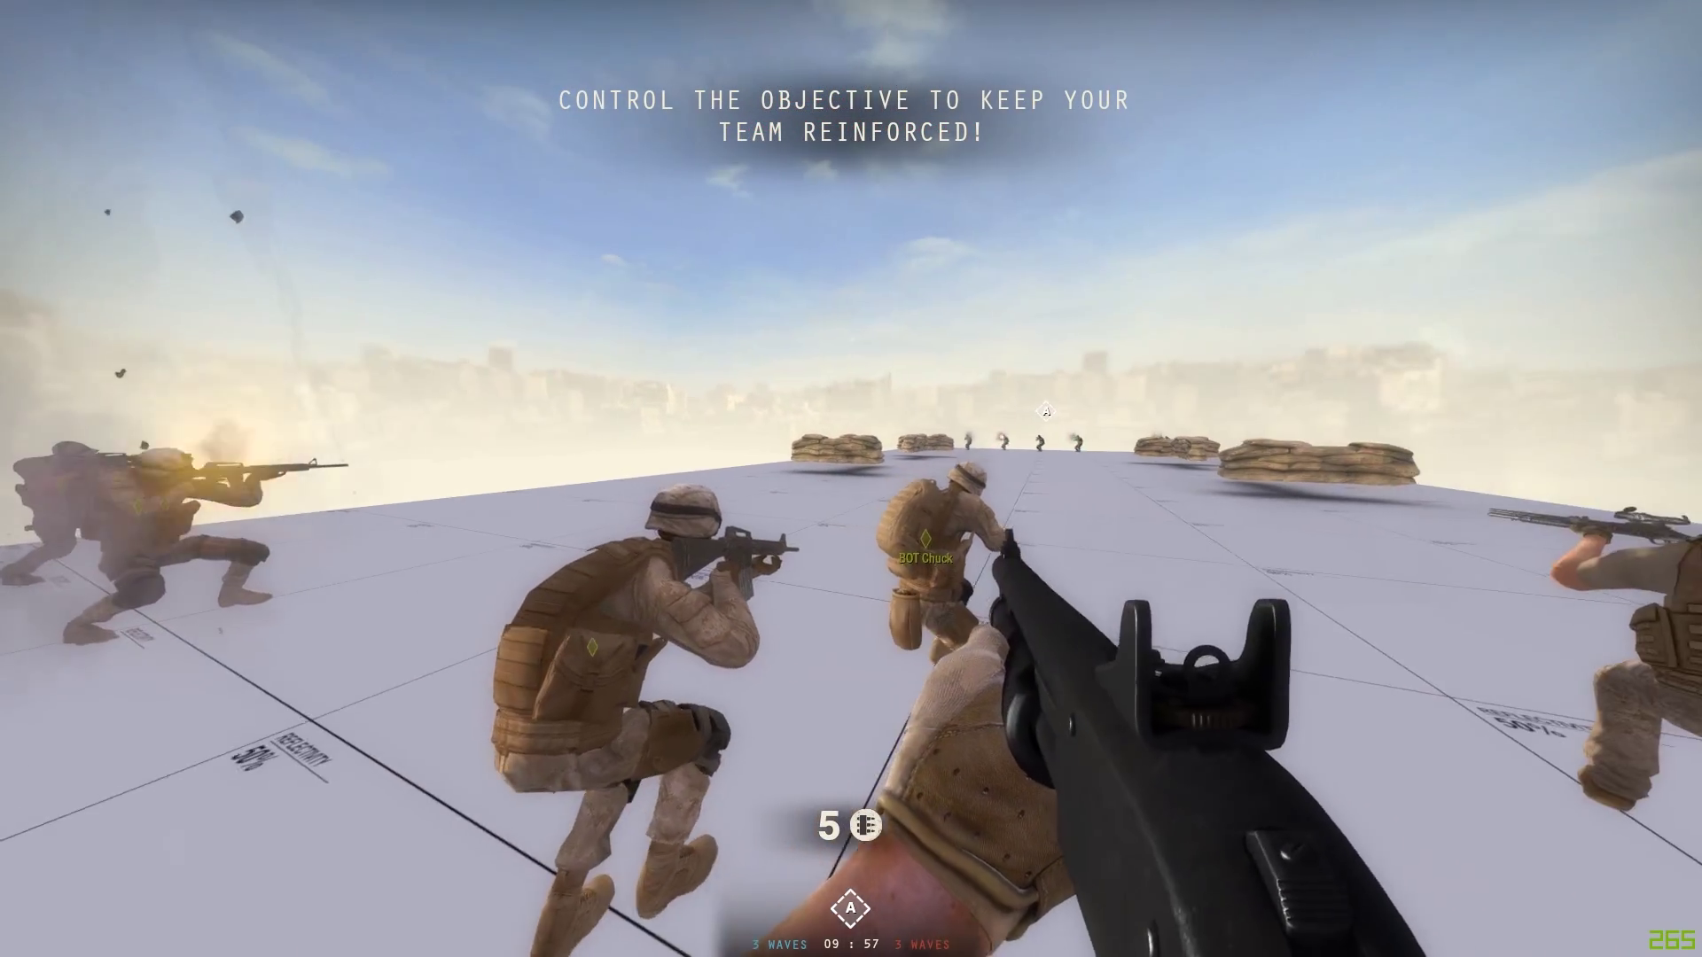
key(shift+w)
key(shift+w)
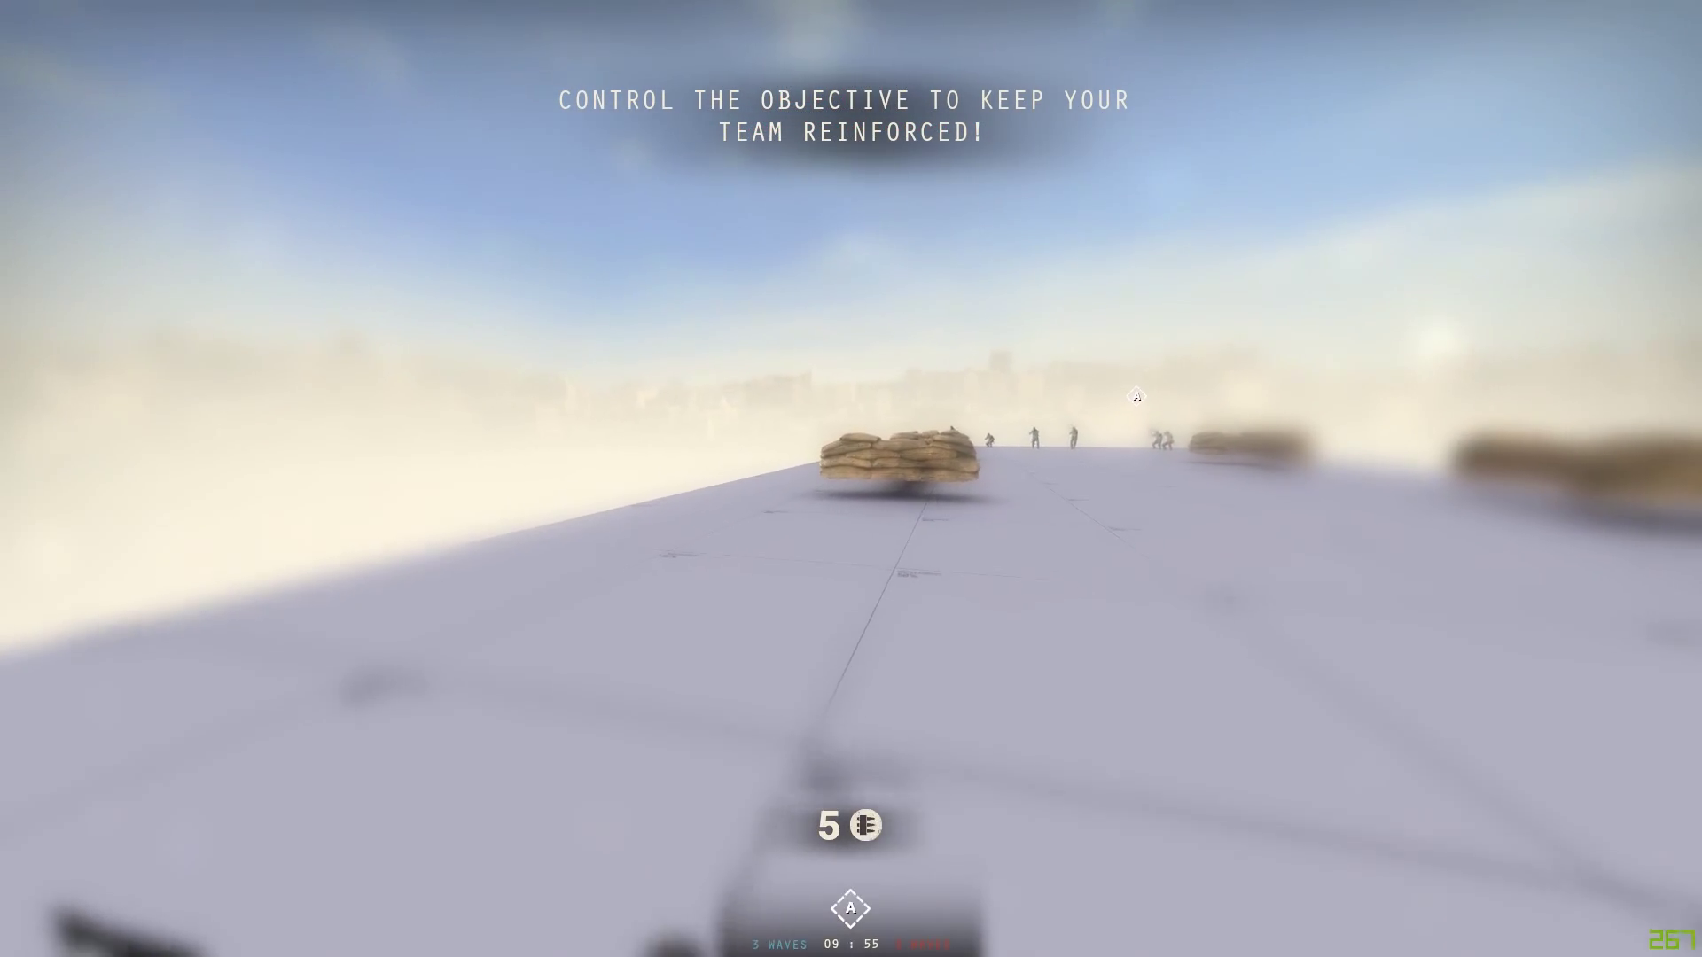
key(shift+w)
key(ctrl)
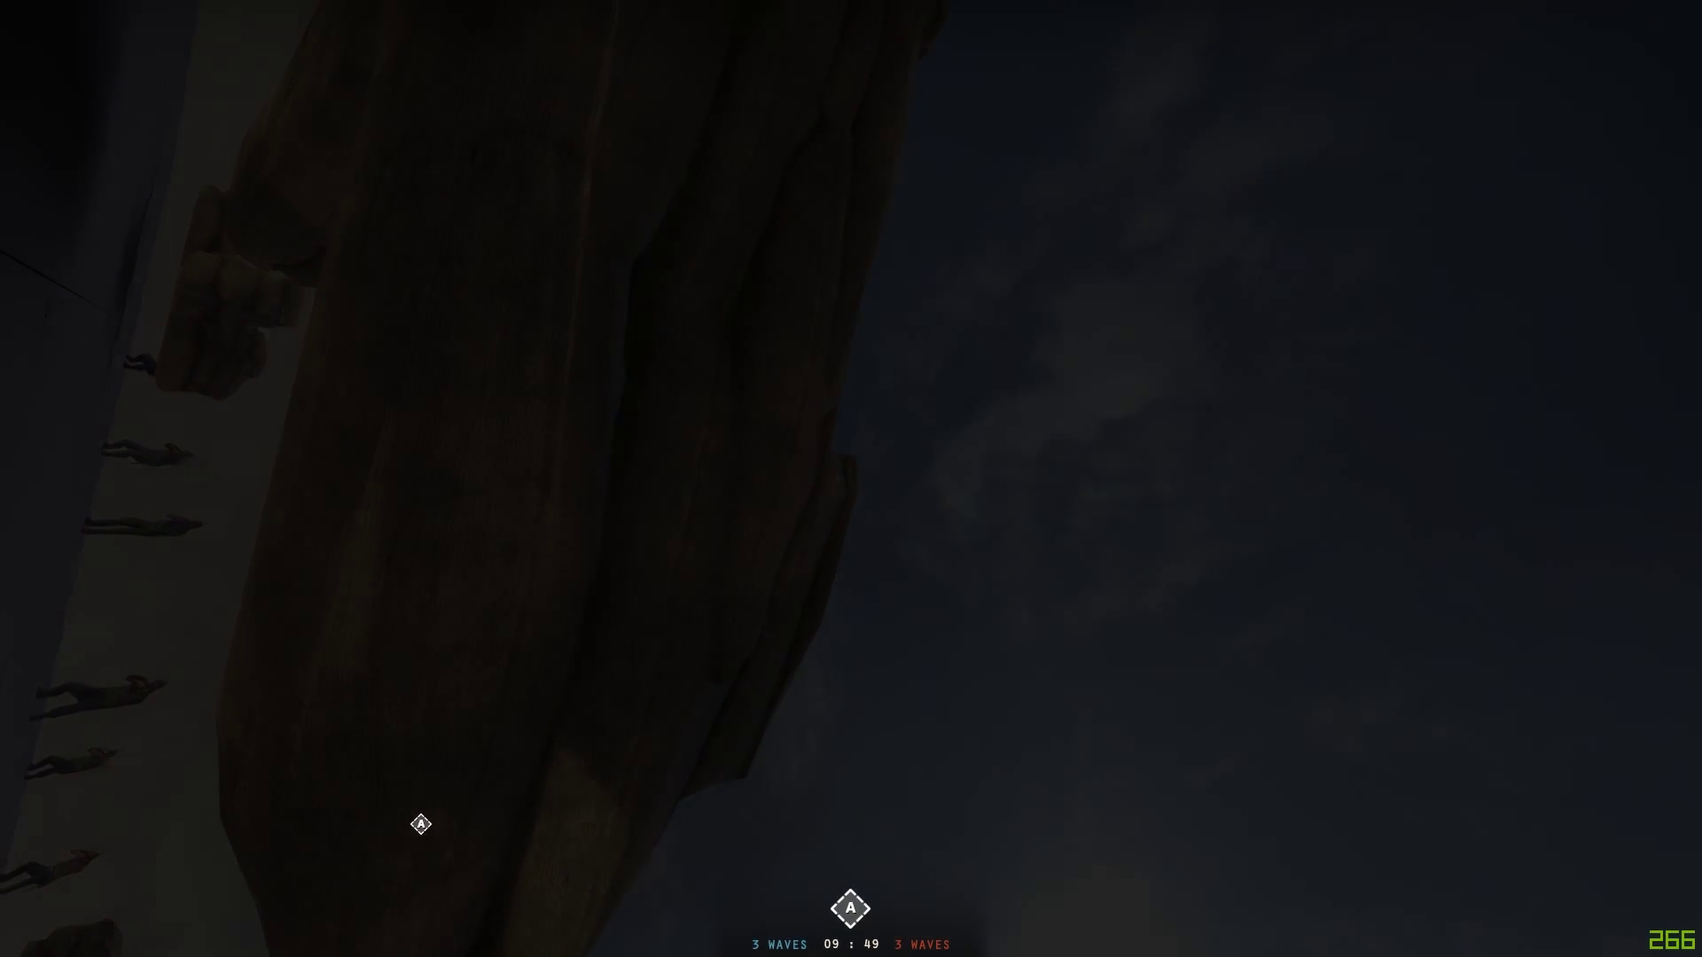
Step: Disconnect from the local server and quit the game using the disconnect and quit console commands
key(grave)
text(disc)
key(Tab)
key(Return)
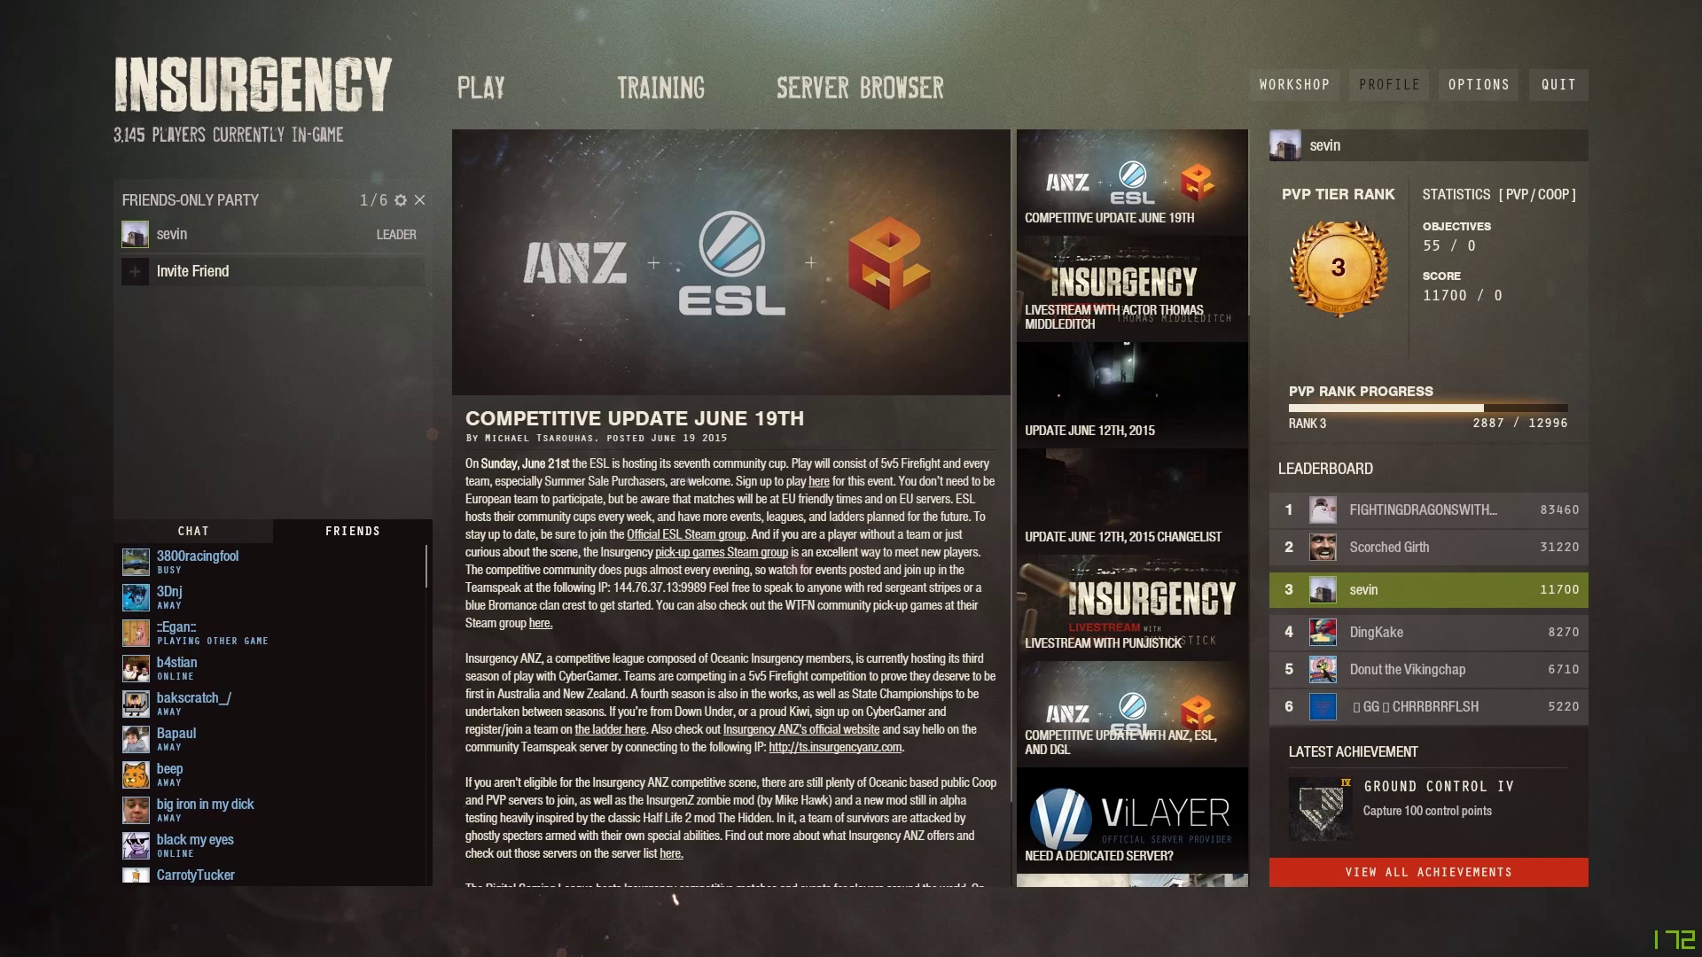
key(grave)
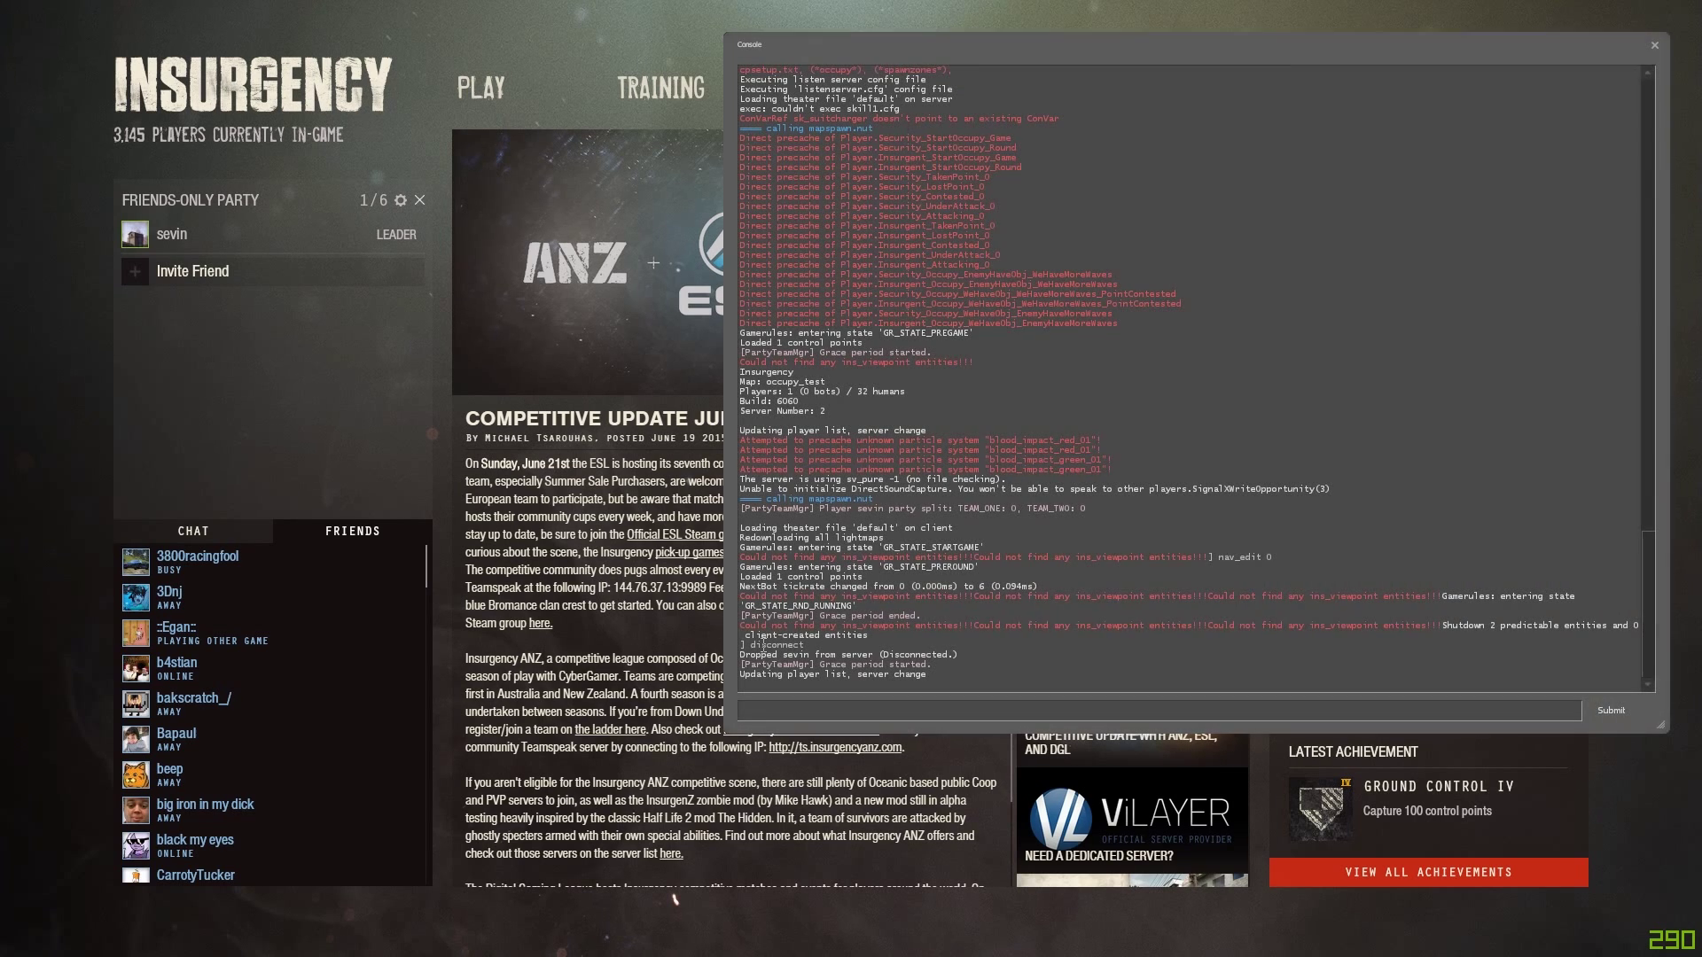
text(quit)
key(Return)
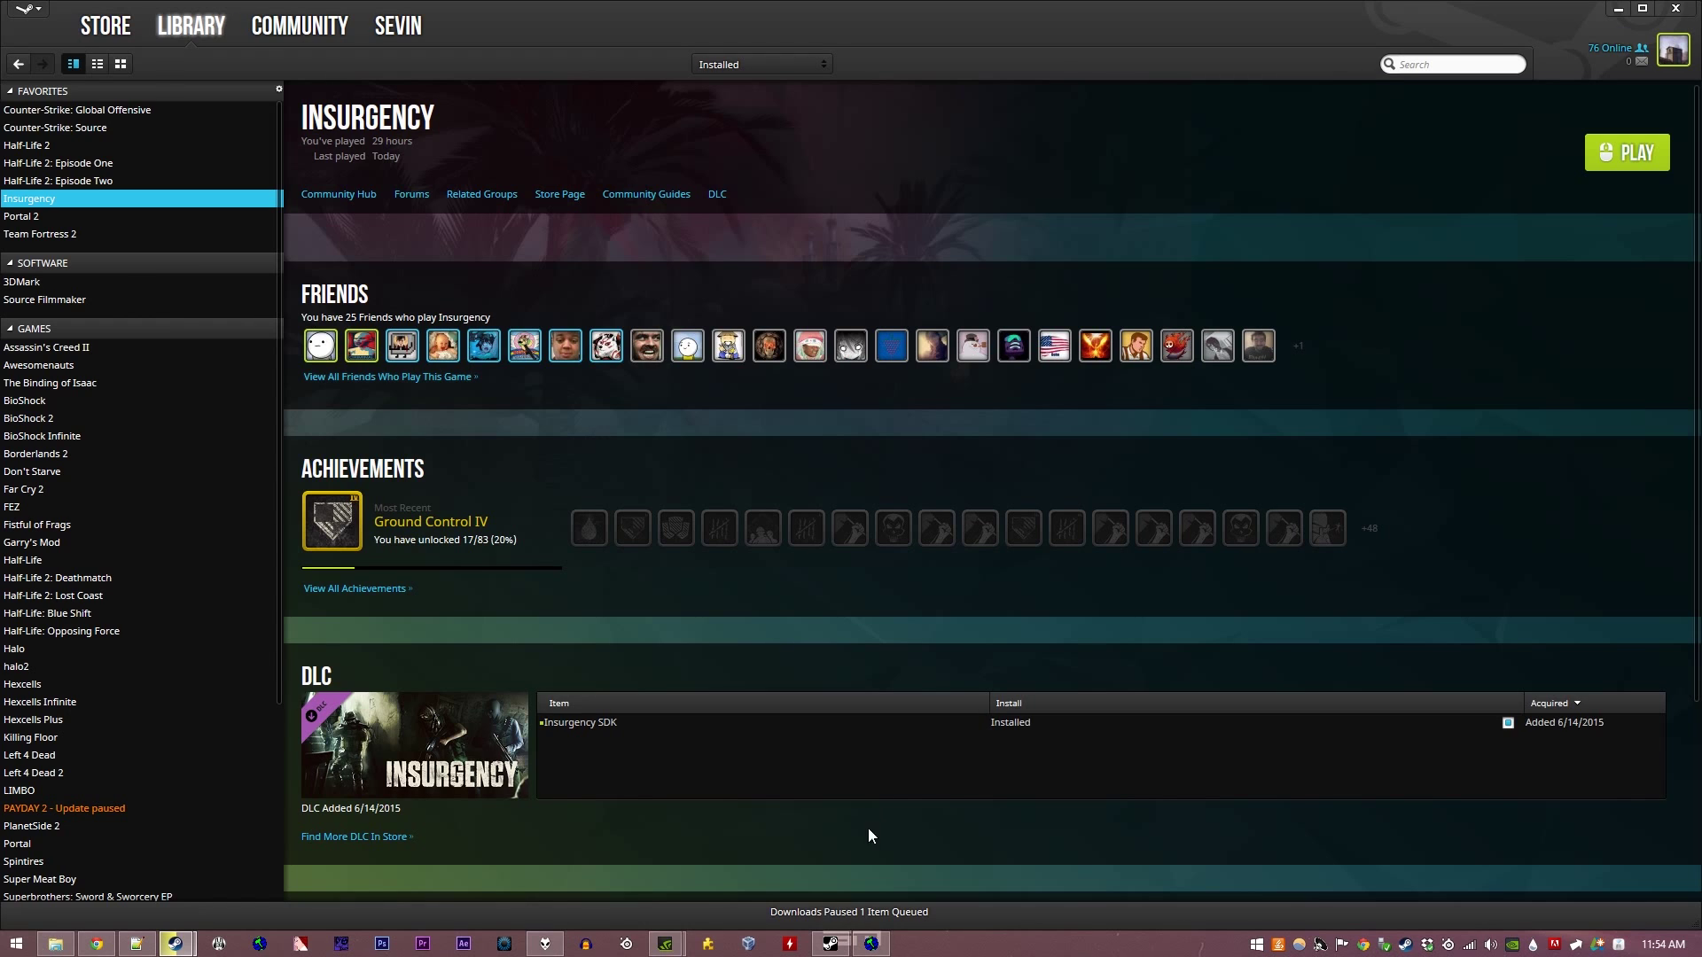
Step: Switch to Hammer and examine the overall occupy_test layout in the 3D view, including the spawn zones and capture area
click(871, 943)
key(z)
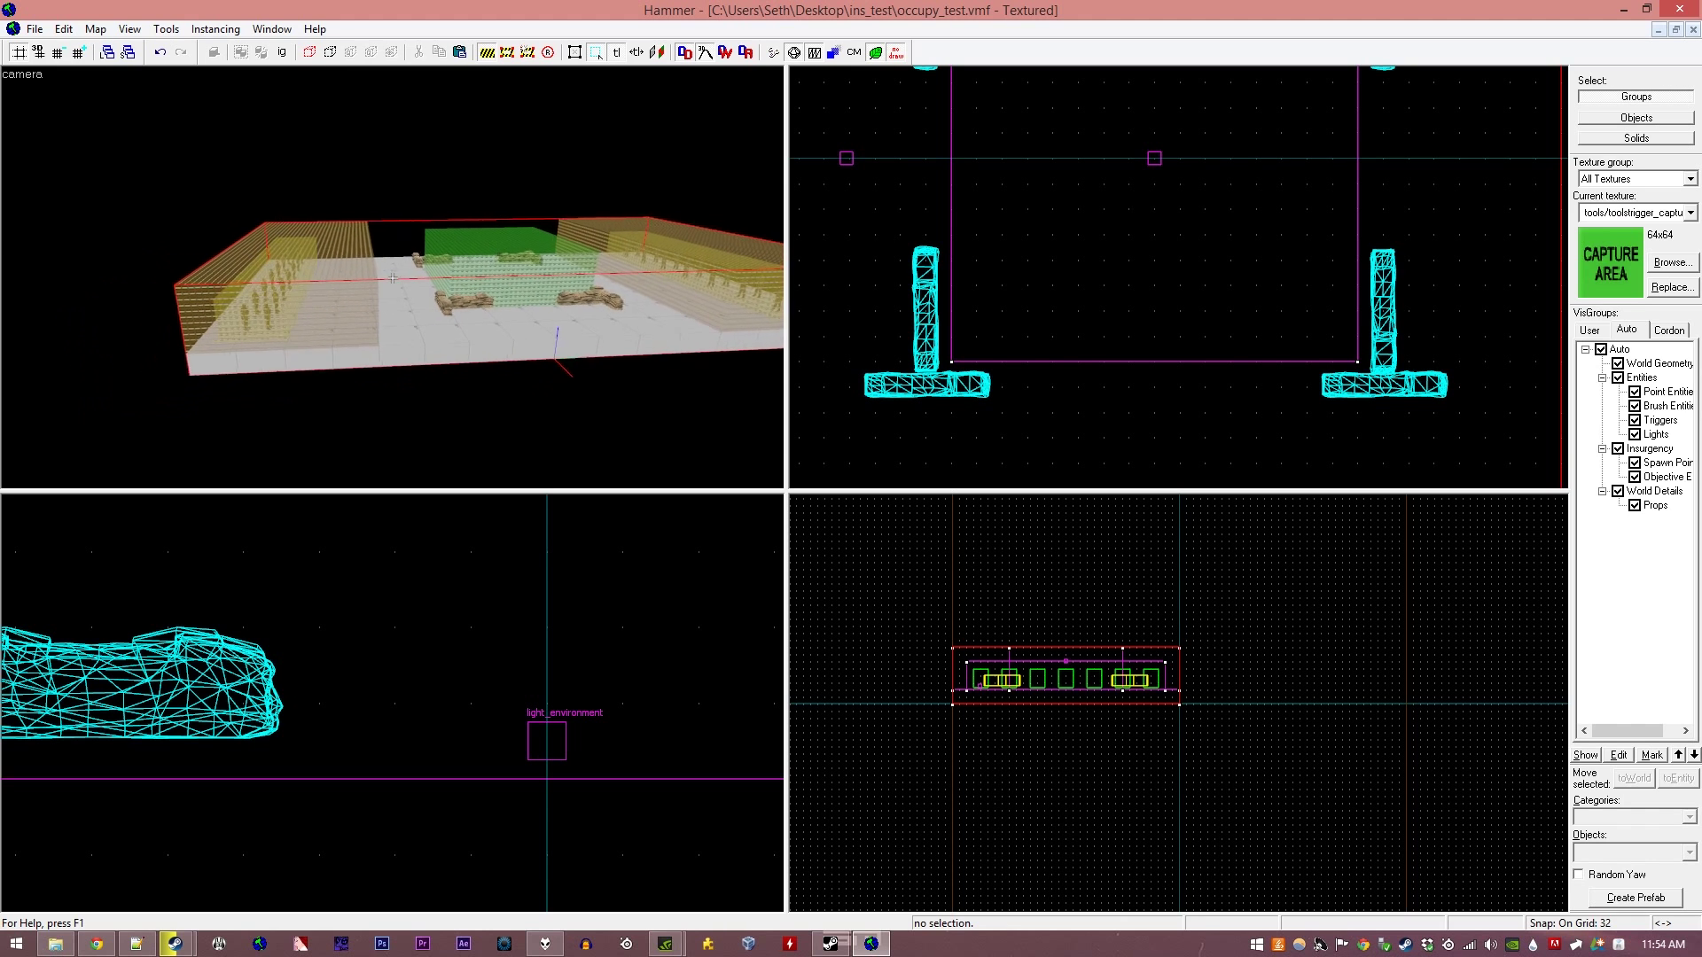
key(z)
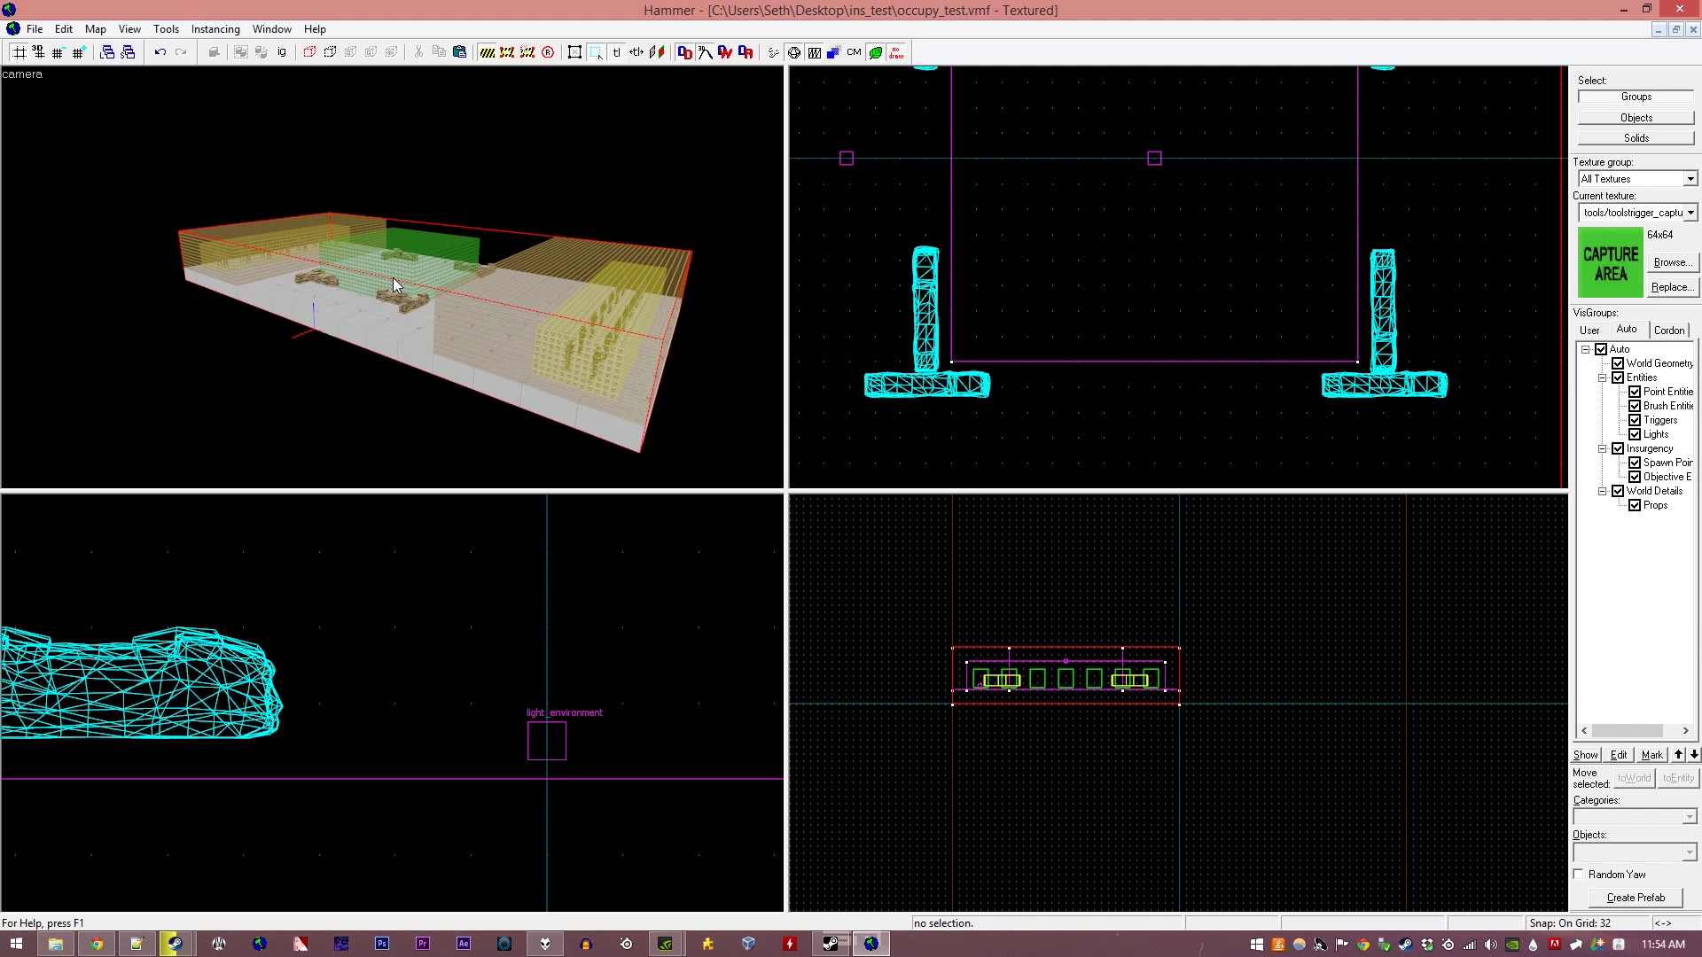
key(z)
key(w)
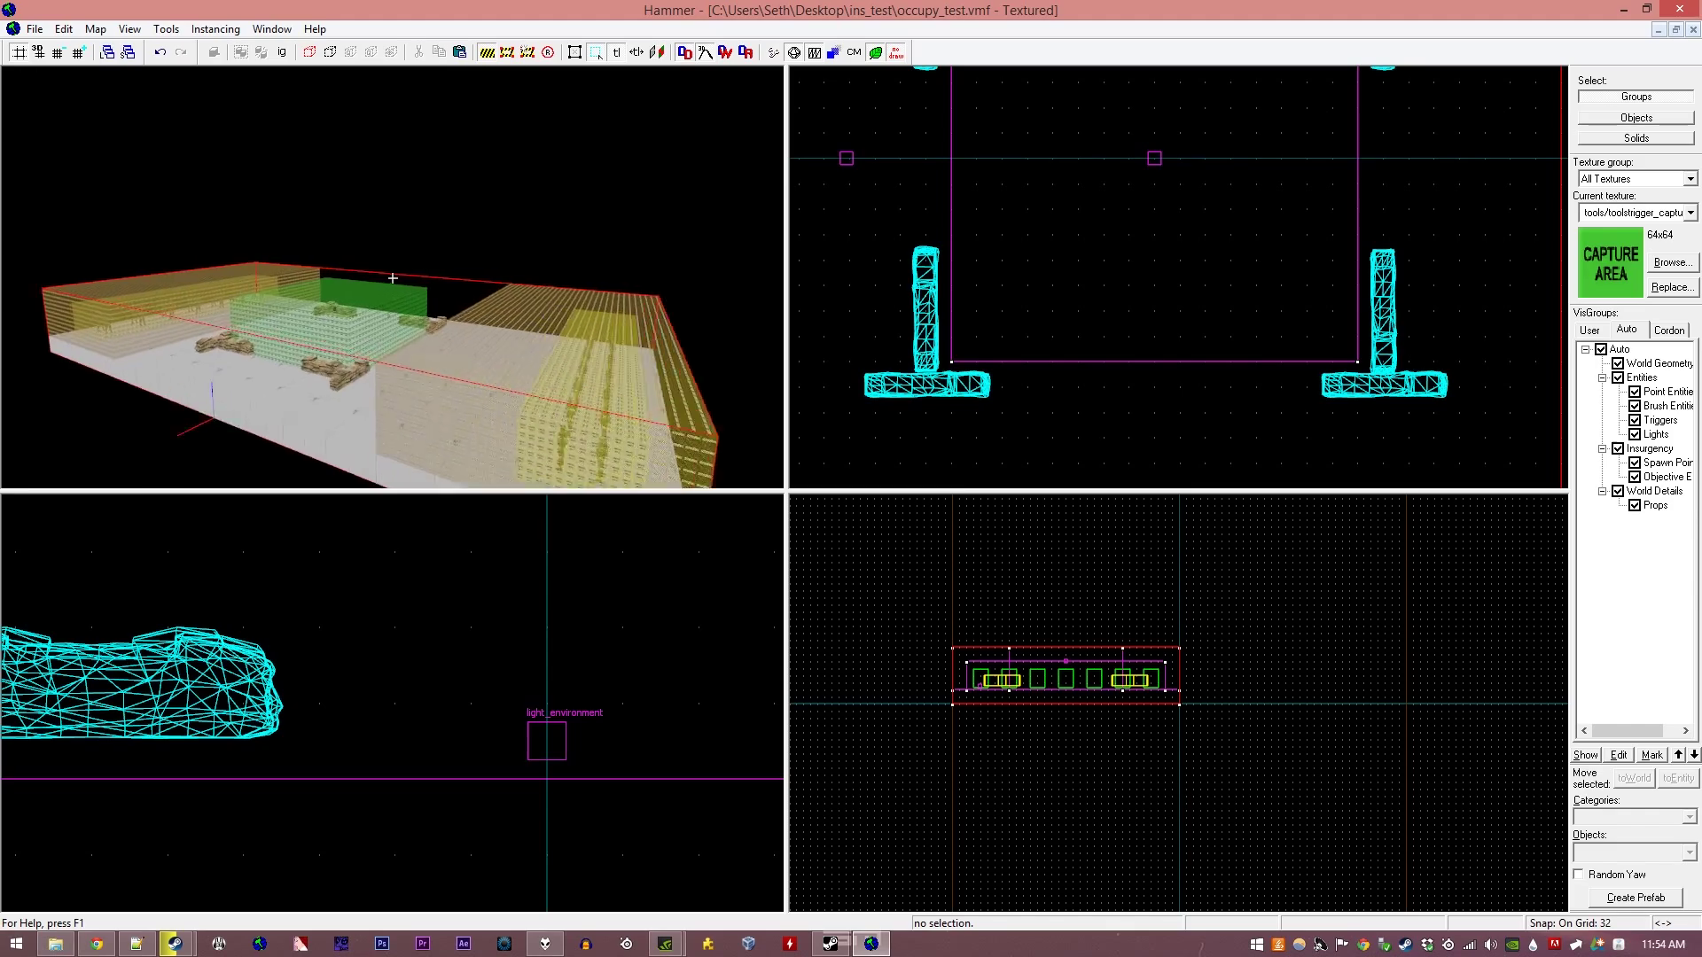
key(d)
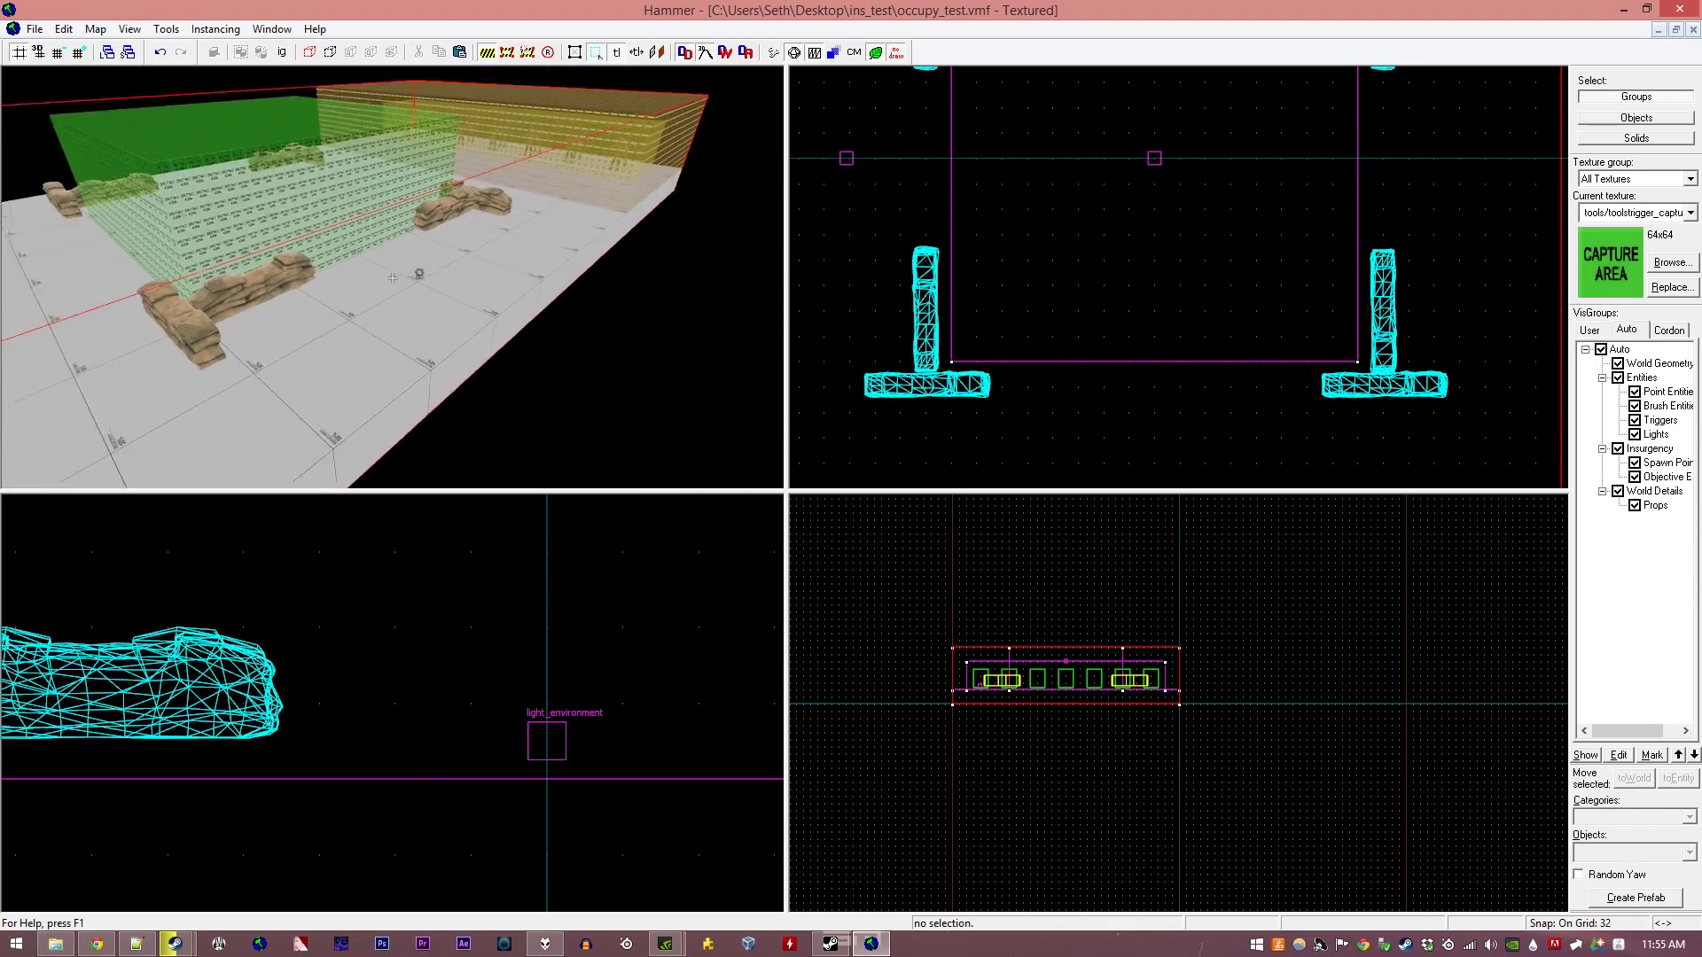
key(w)
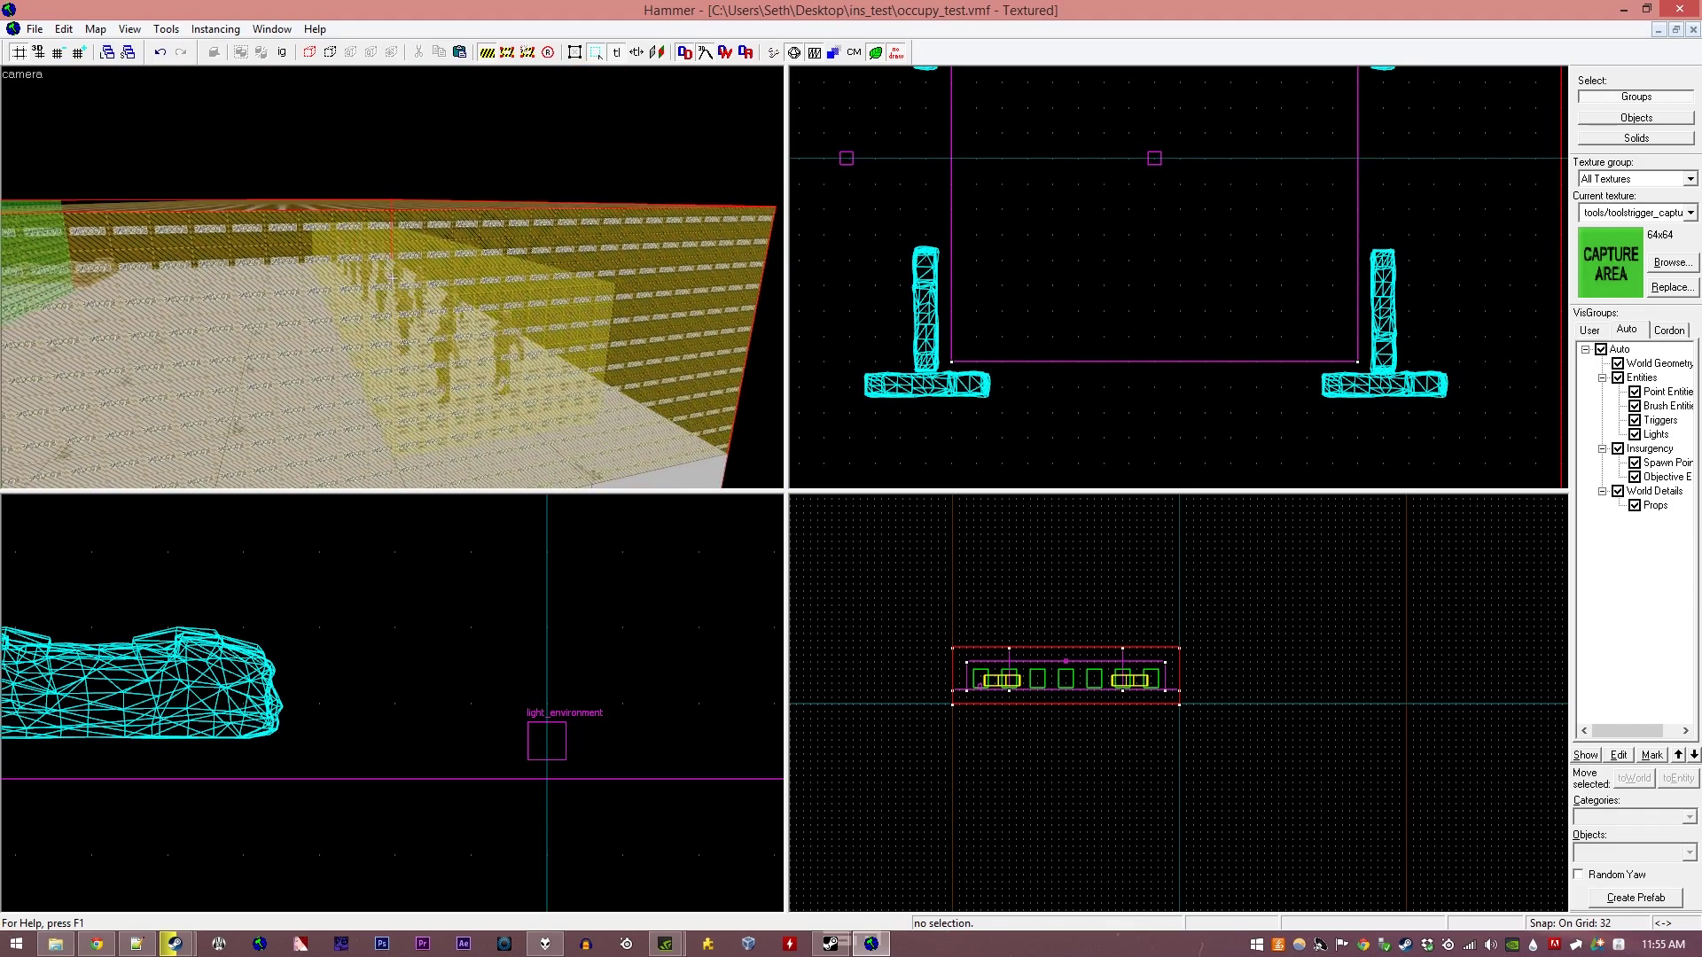
key(w)
key(s)
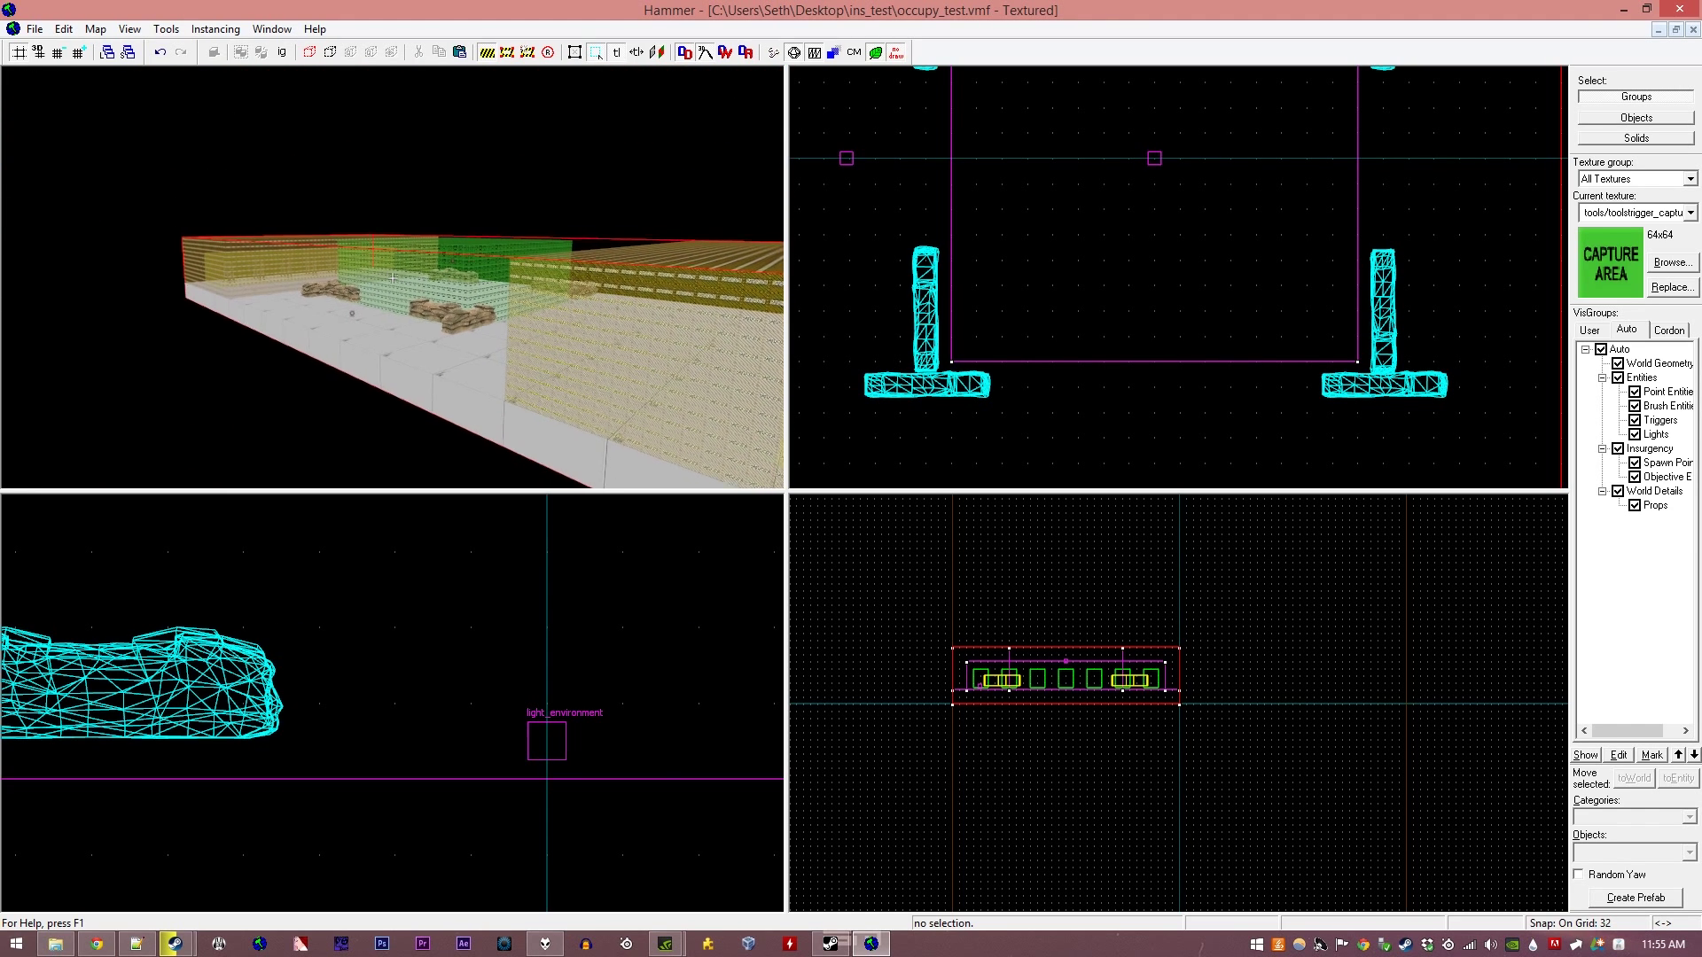
key(s)
key(z)
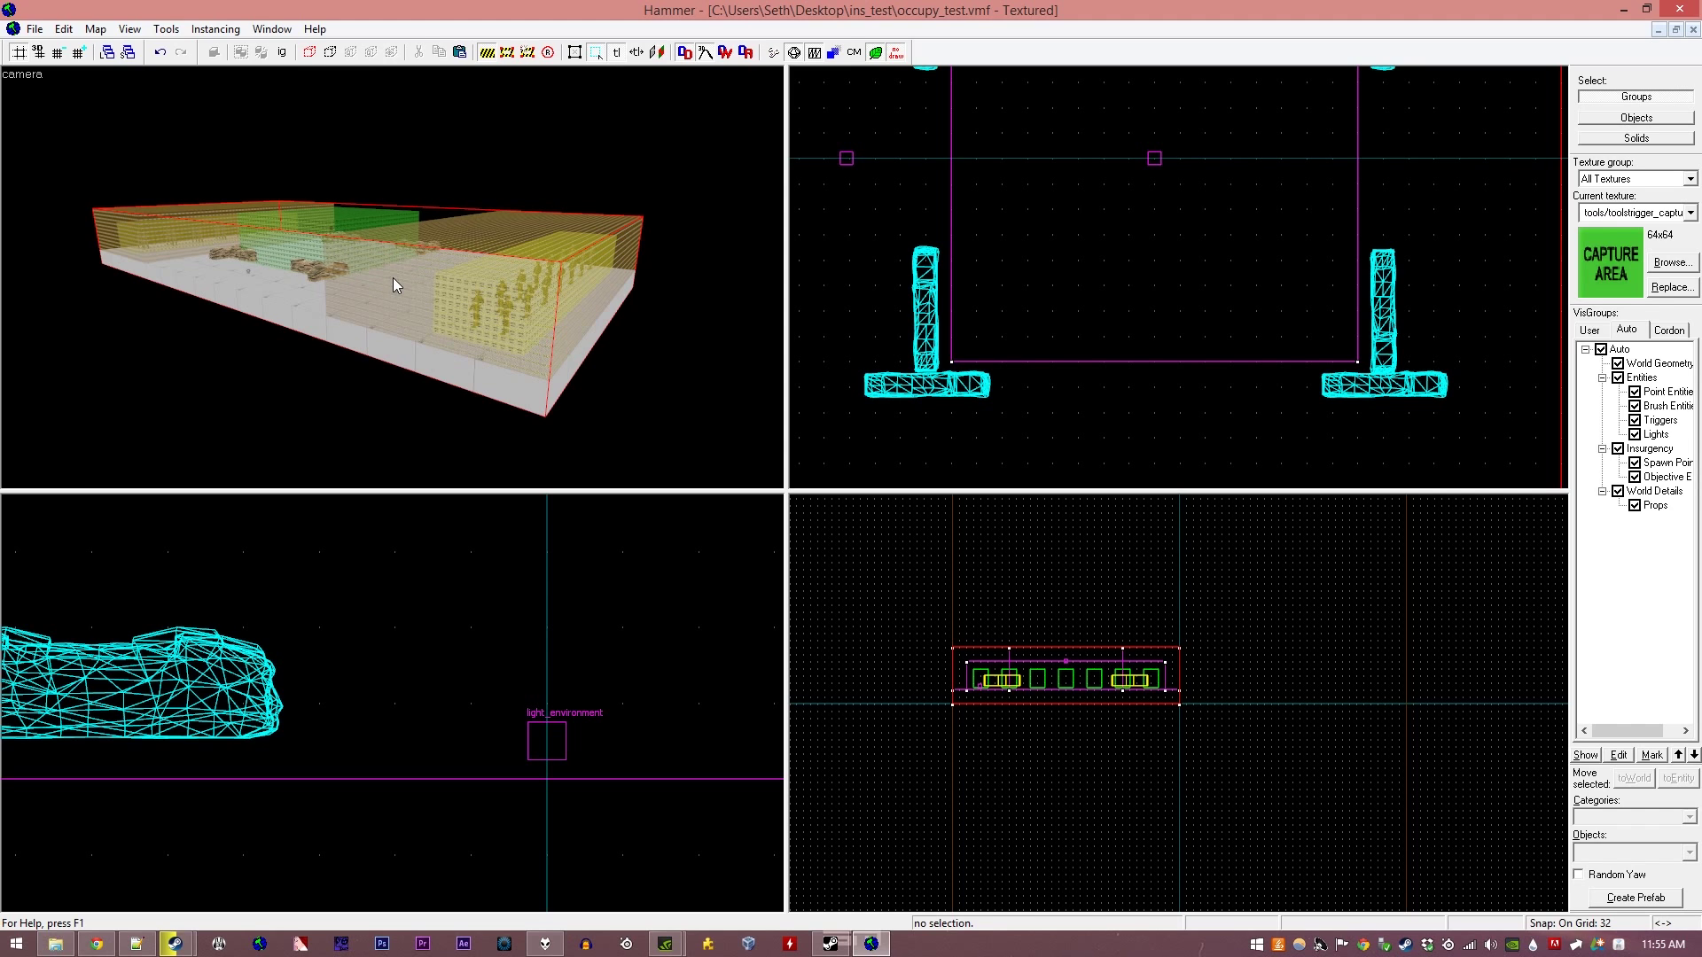
Step: Fly around the capture area in the 3D view and inspect the sandbags and both spawn sides from several angles
key(z)
key(a)
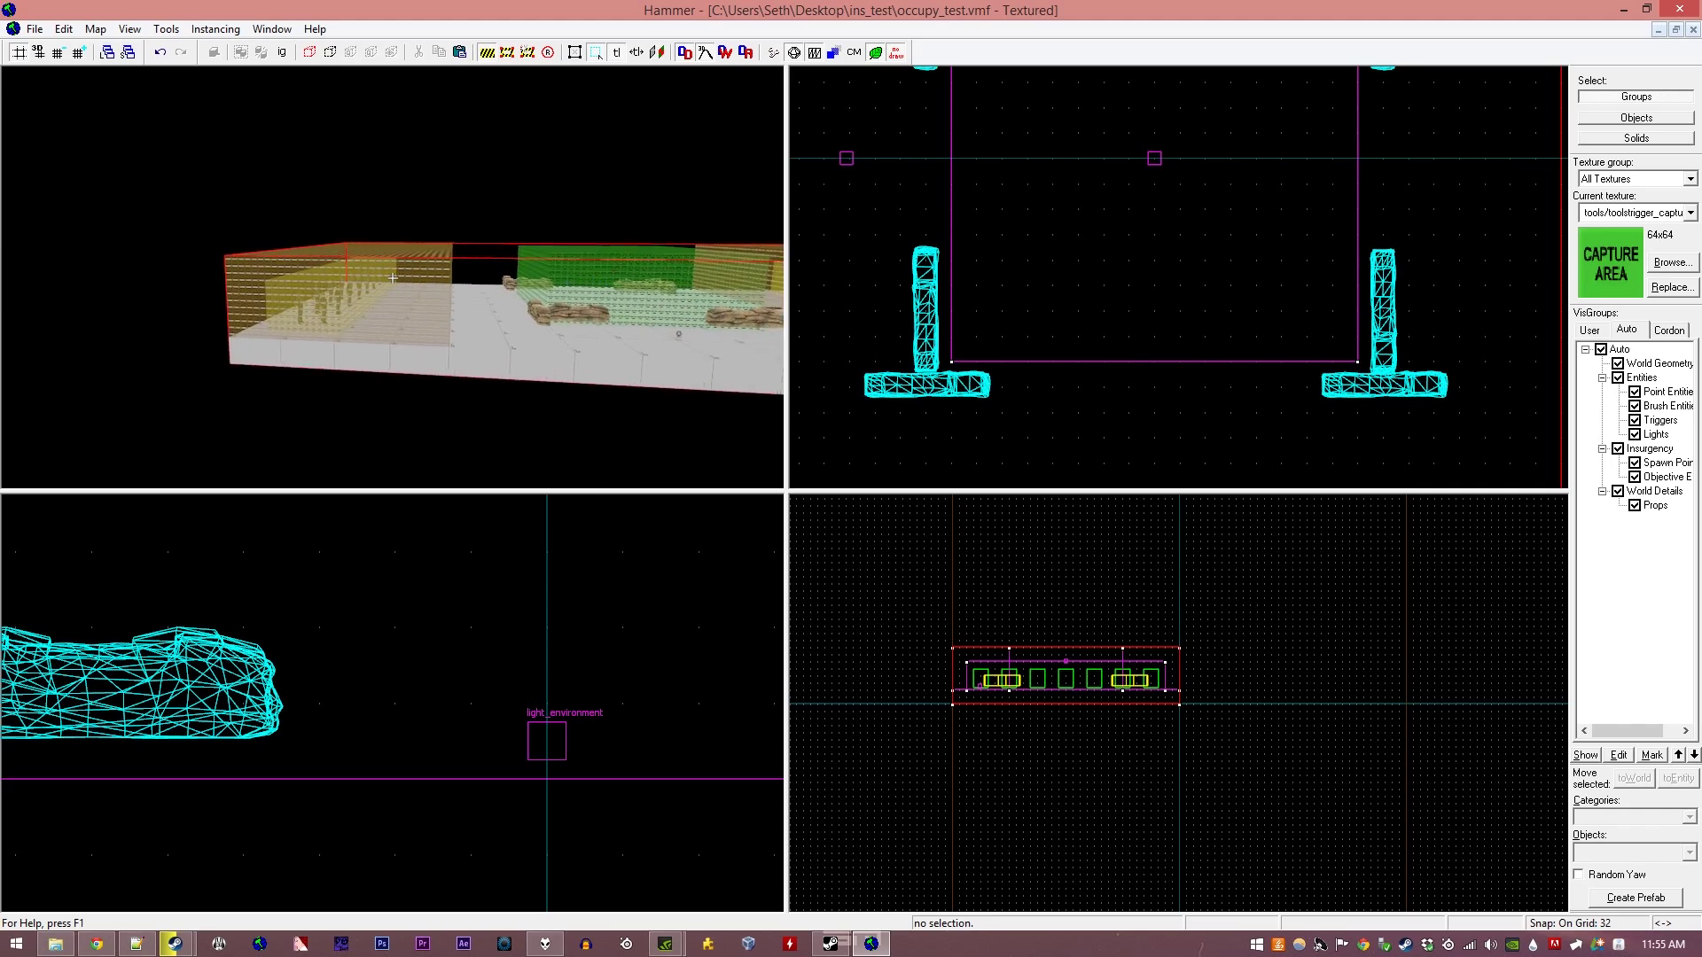
key(w)
key(w)
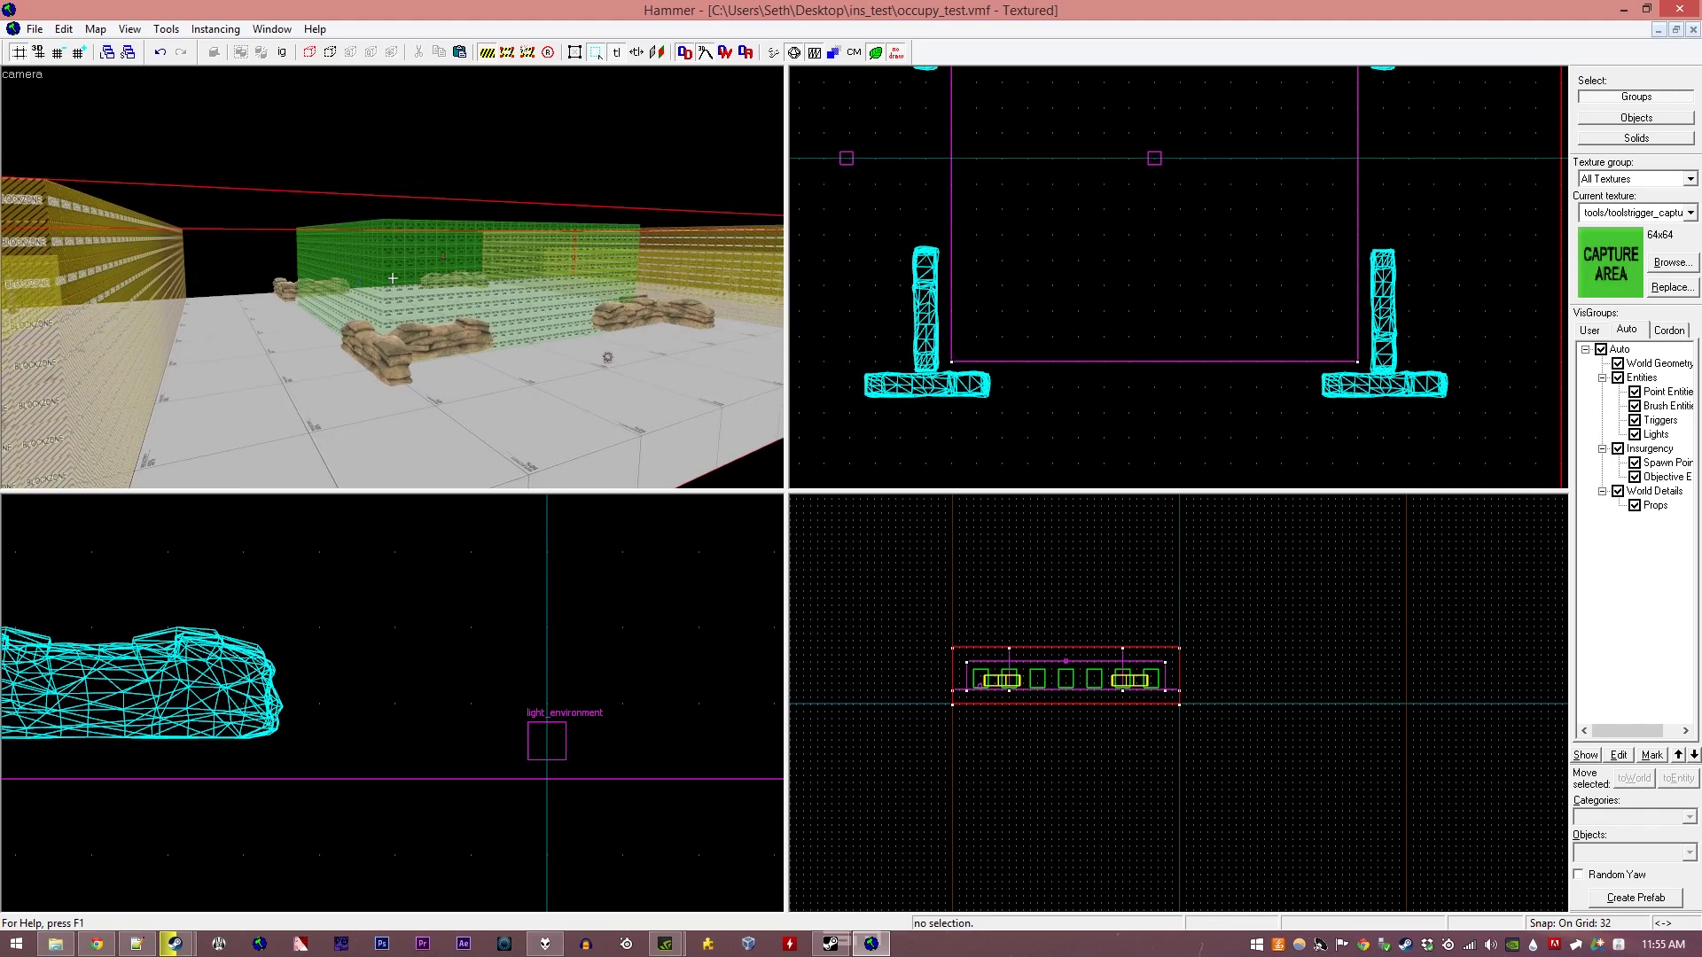
key(w)
key(d)
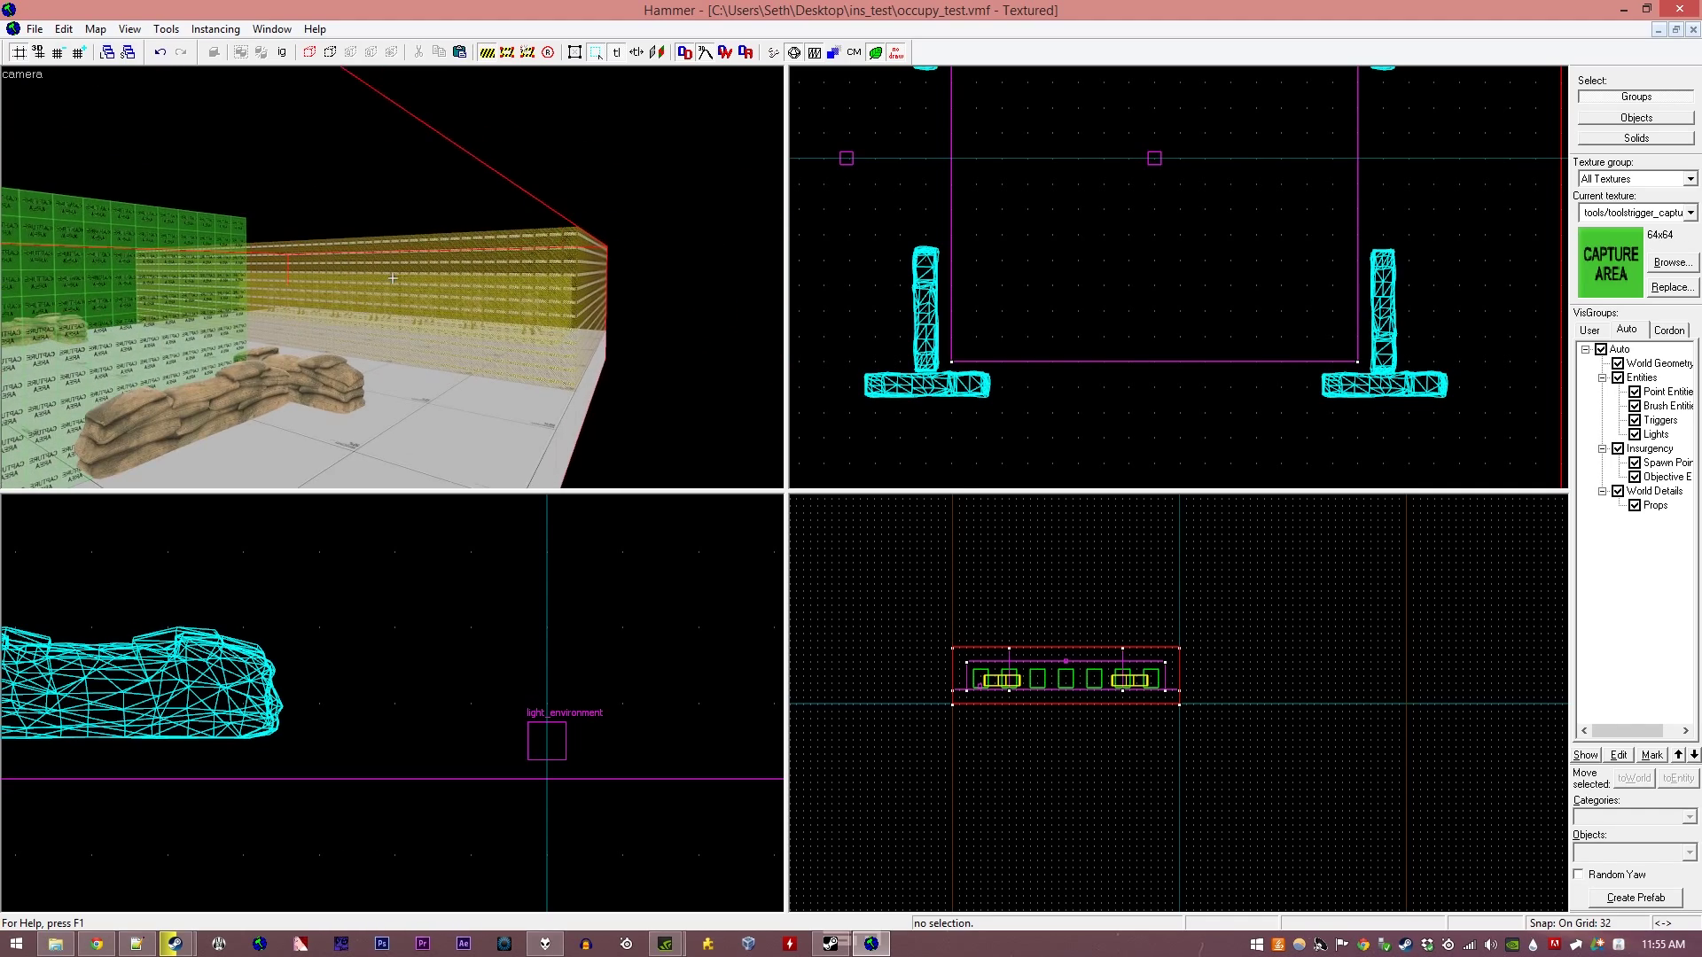
key(d)
key(s)
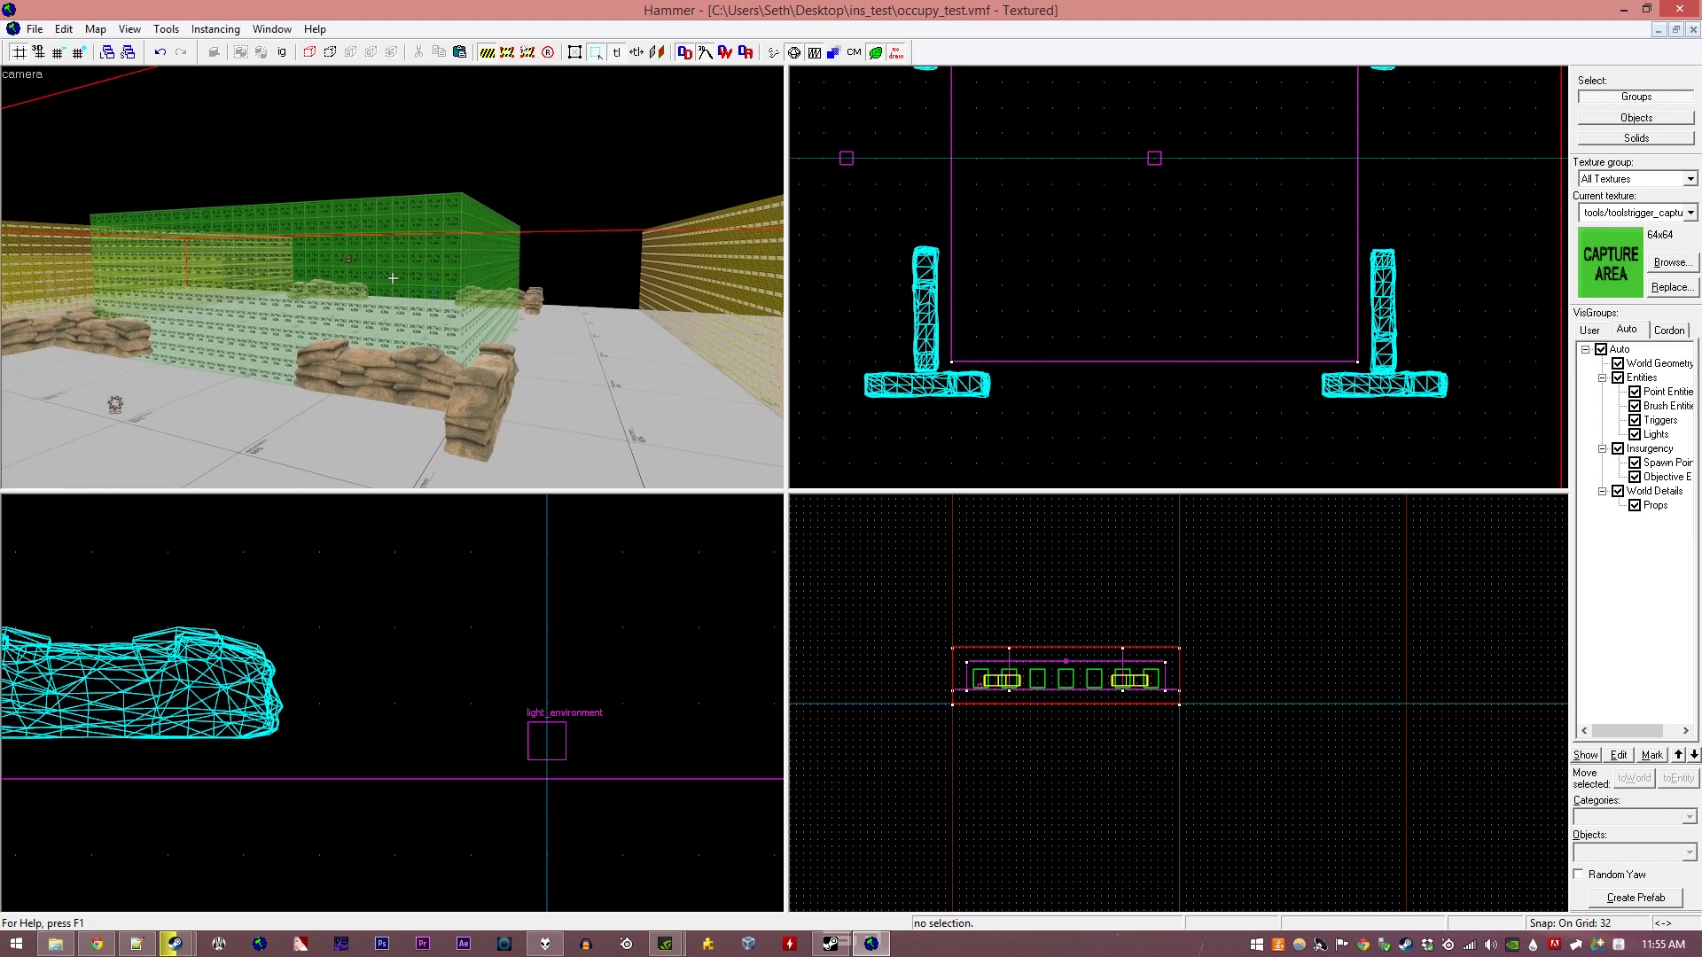
key(s)
key(z)
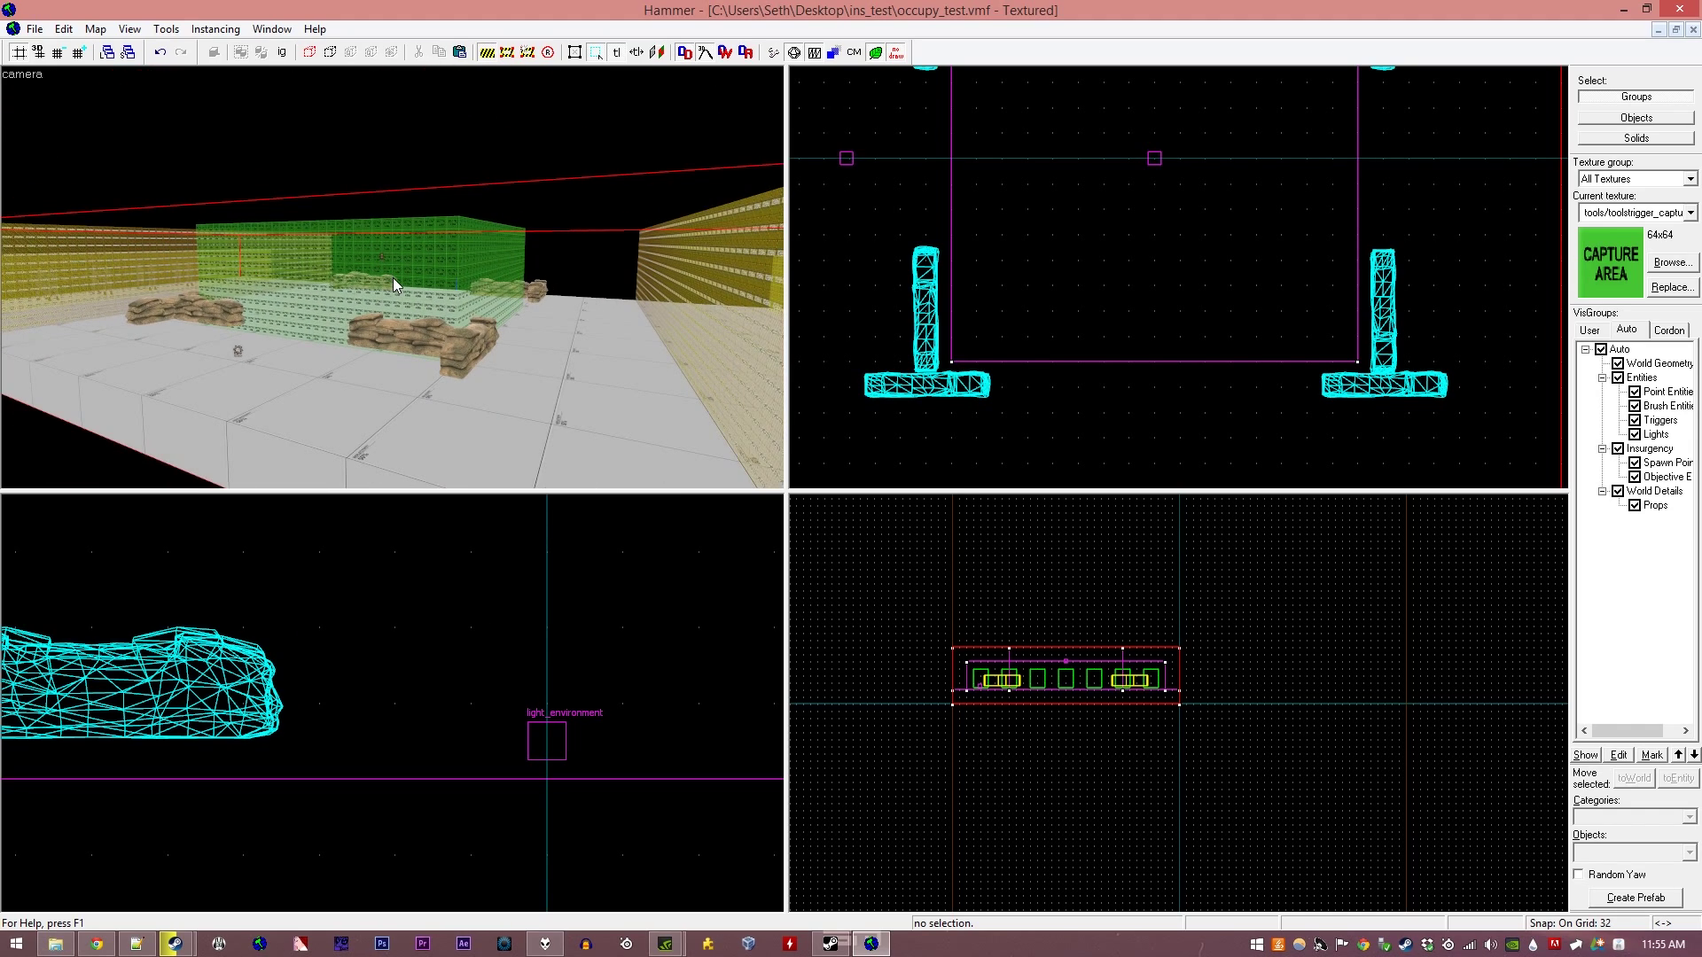
key(z)
key(w)
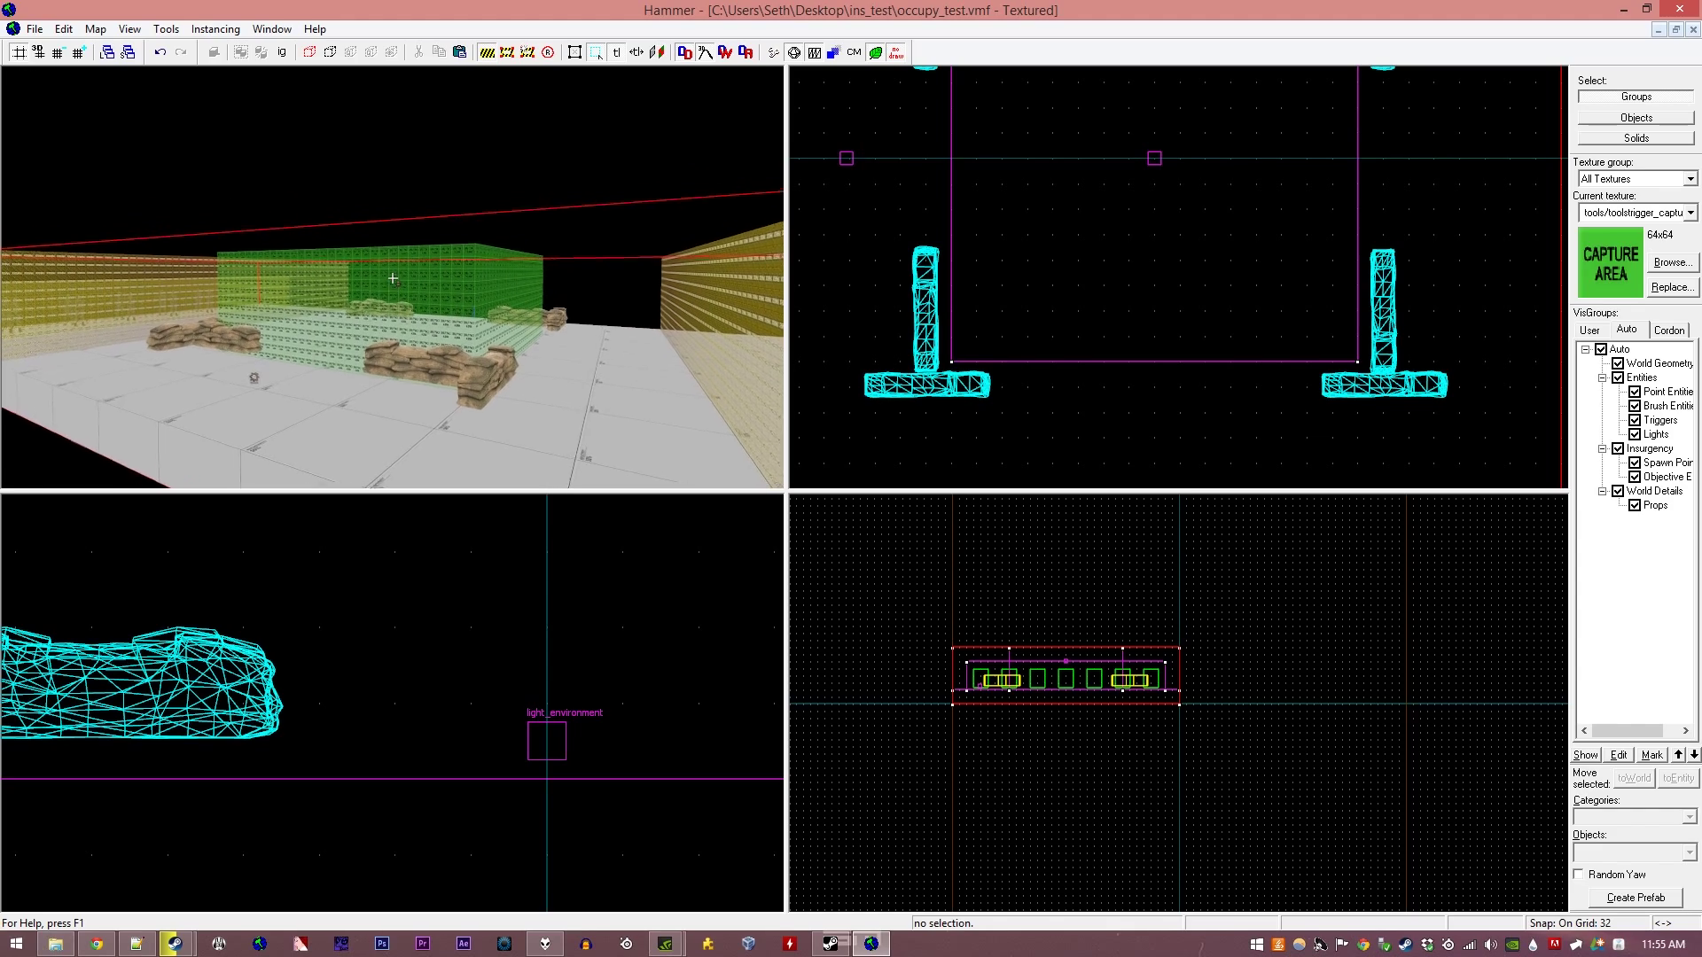
key(d)
key(s)
key(s)
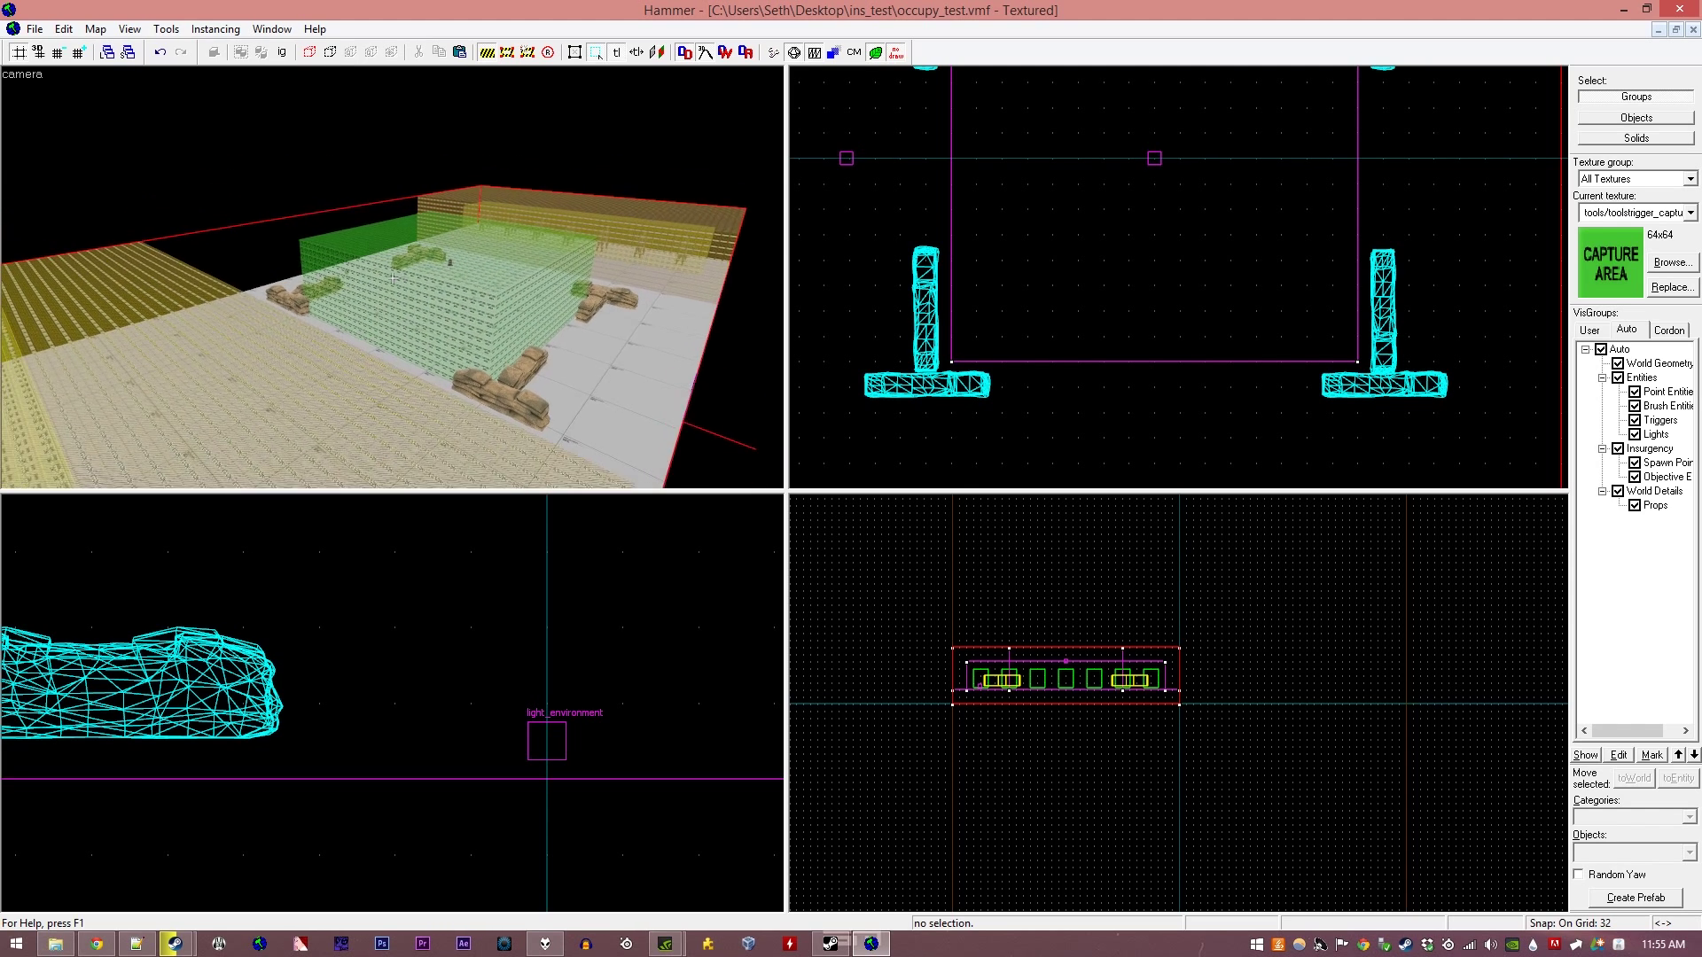